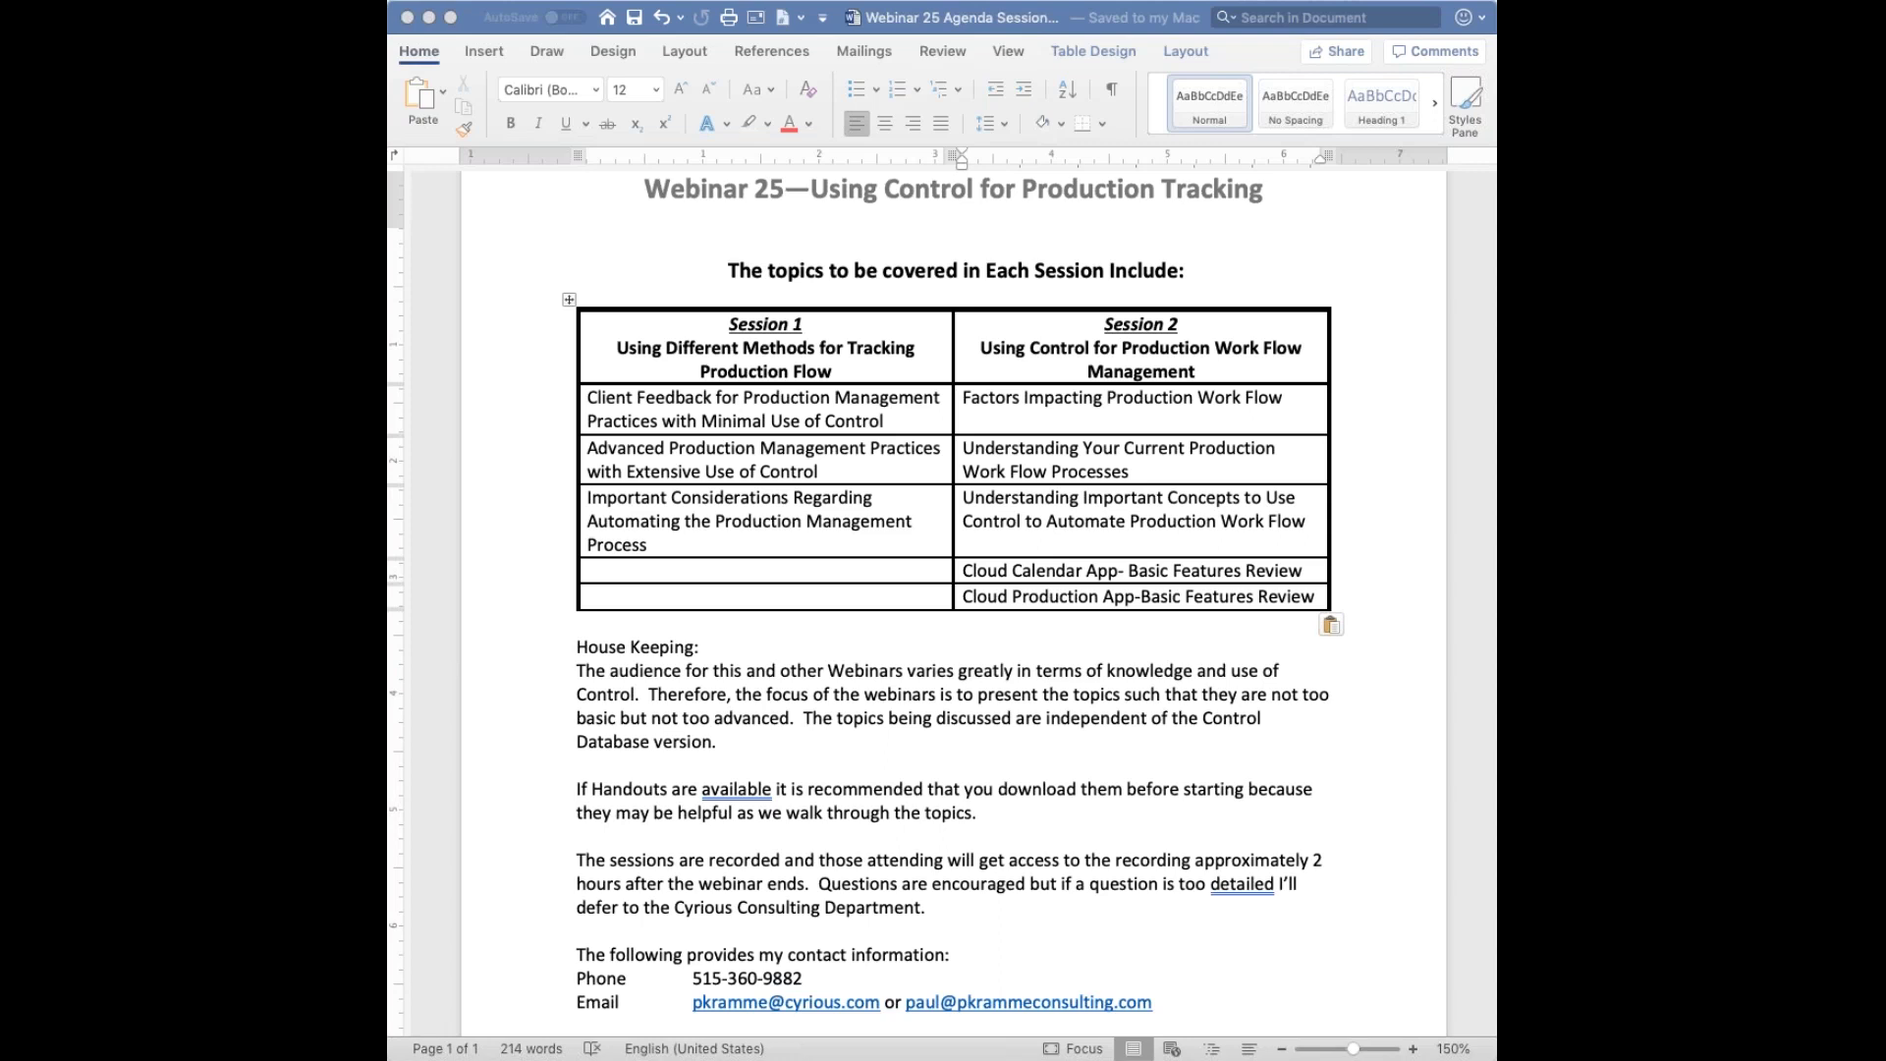
Switch to Preview and review the white board photo and the Cloud Calendar and Production Apps setup instructions in the handout
key("super+Tab")
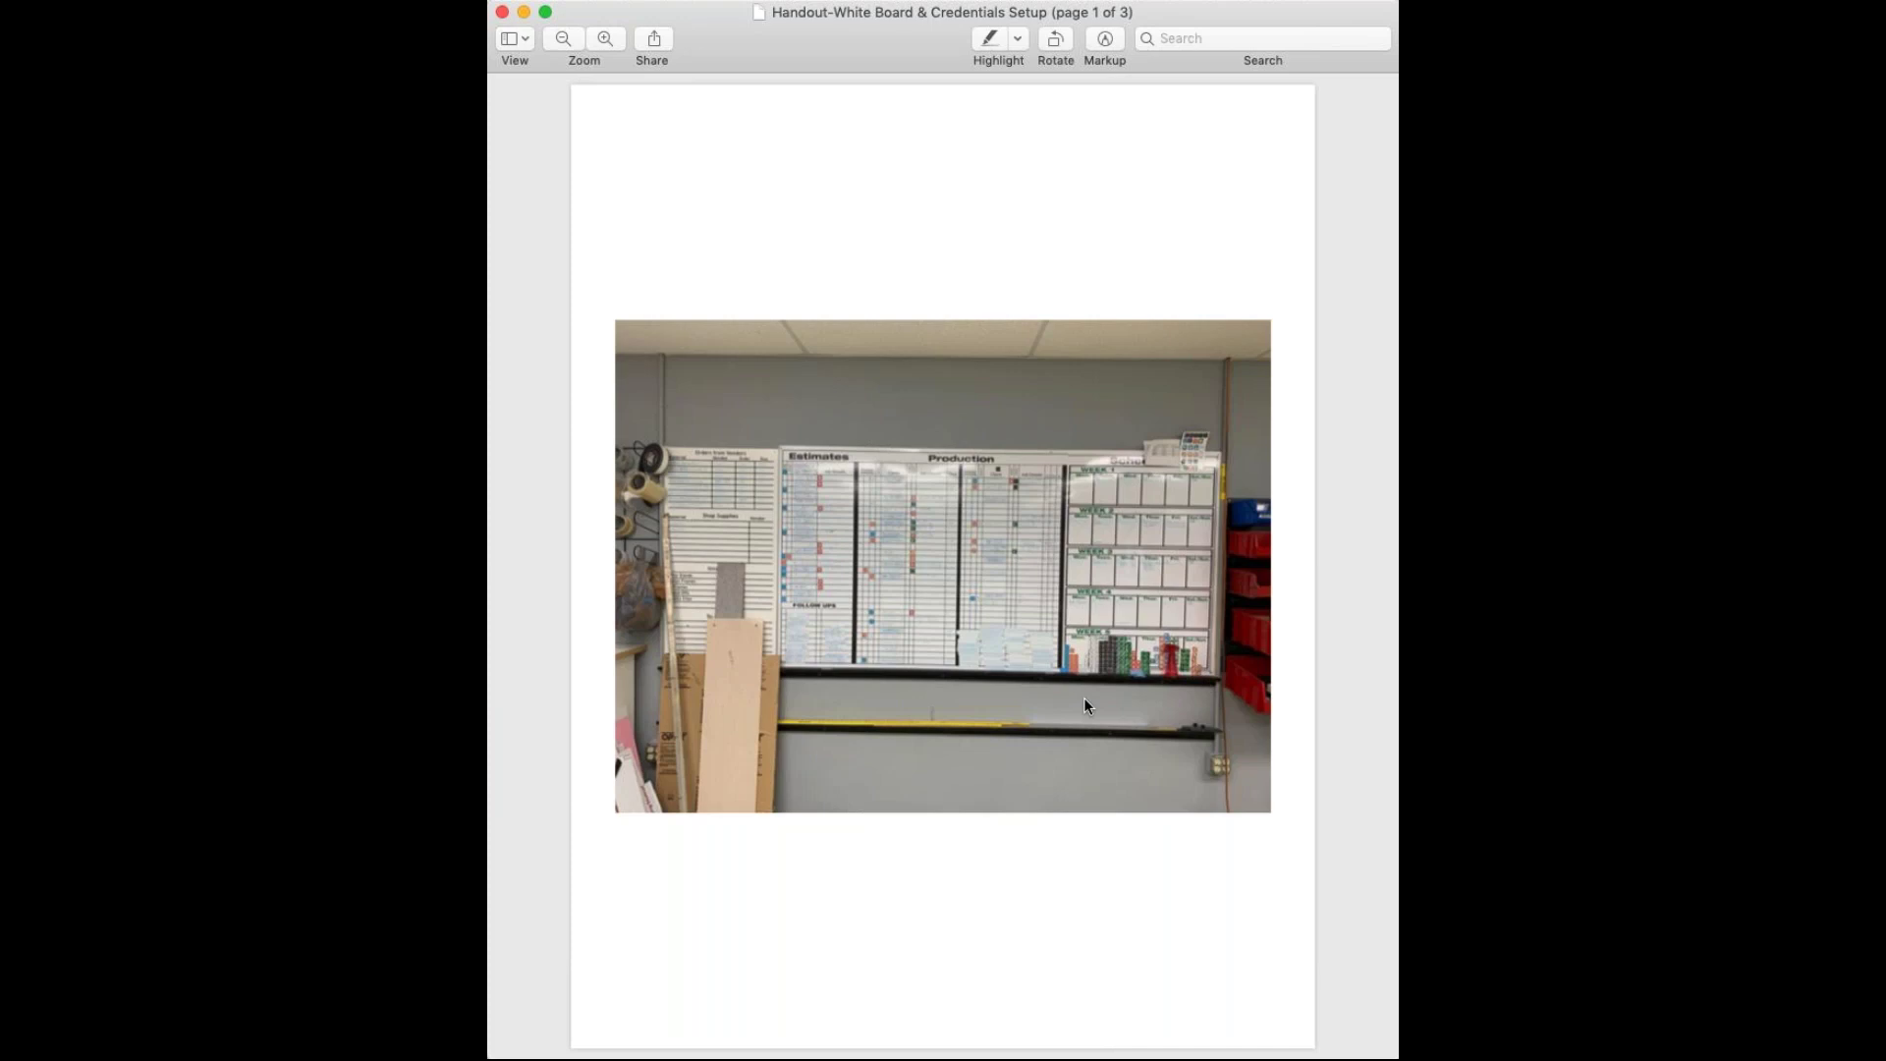
scroll(1085, 702, "down", 5)
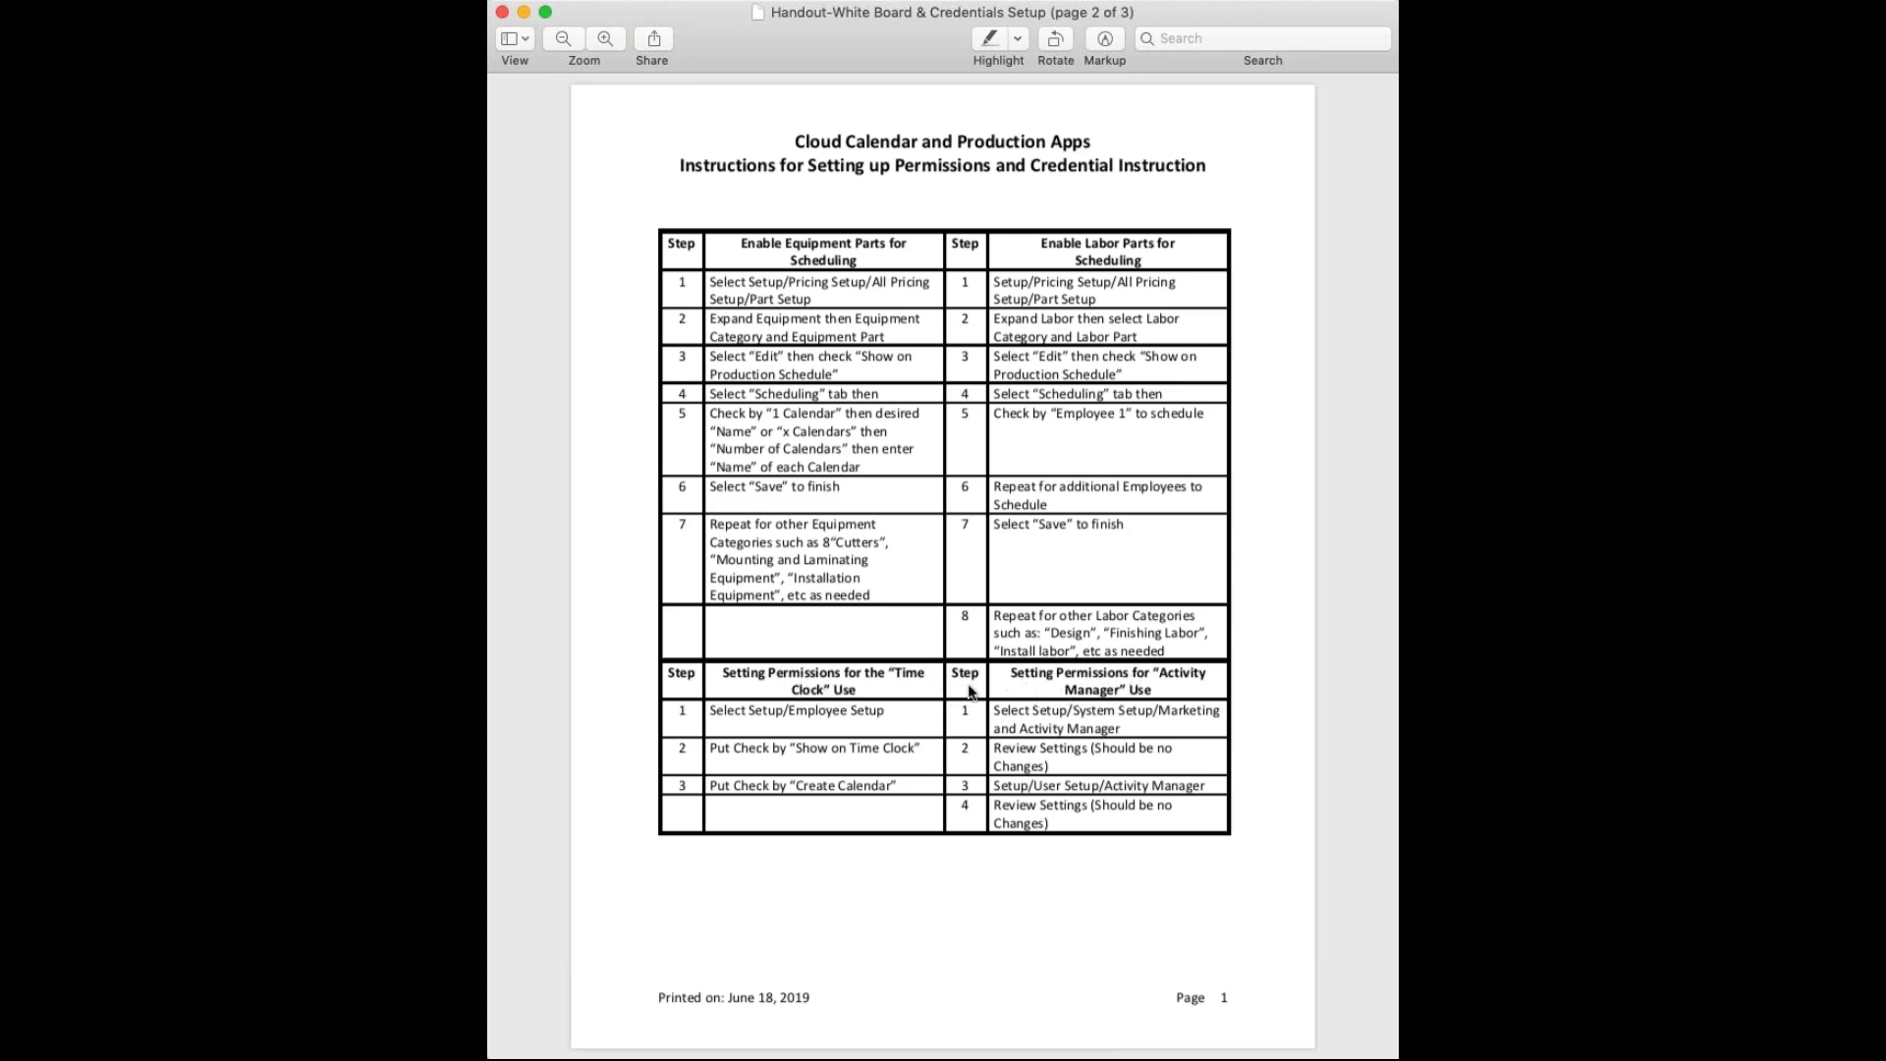
scroll(1079, 743, "down", 10)
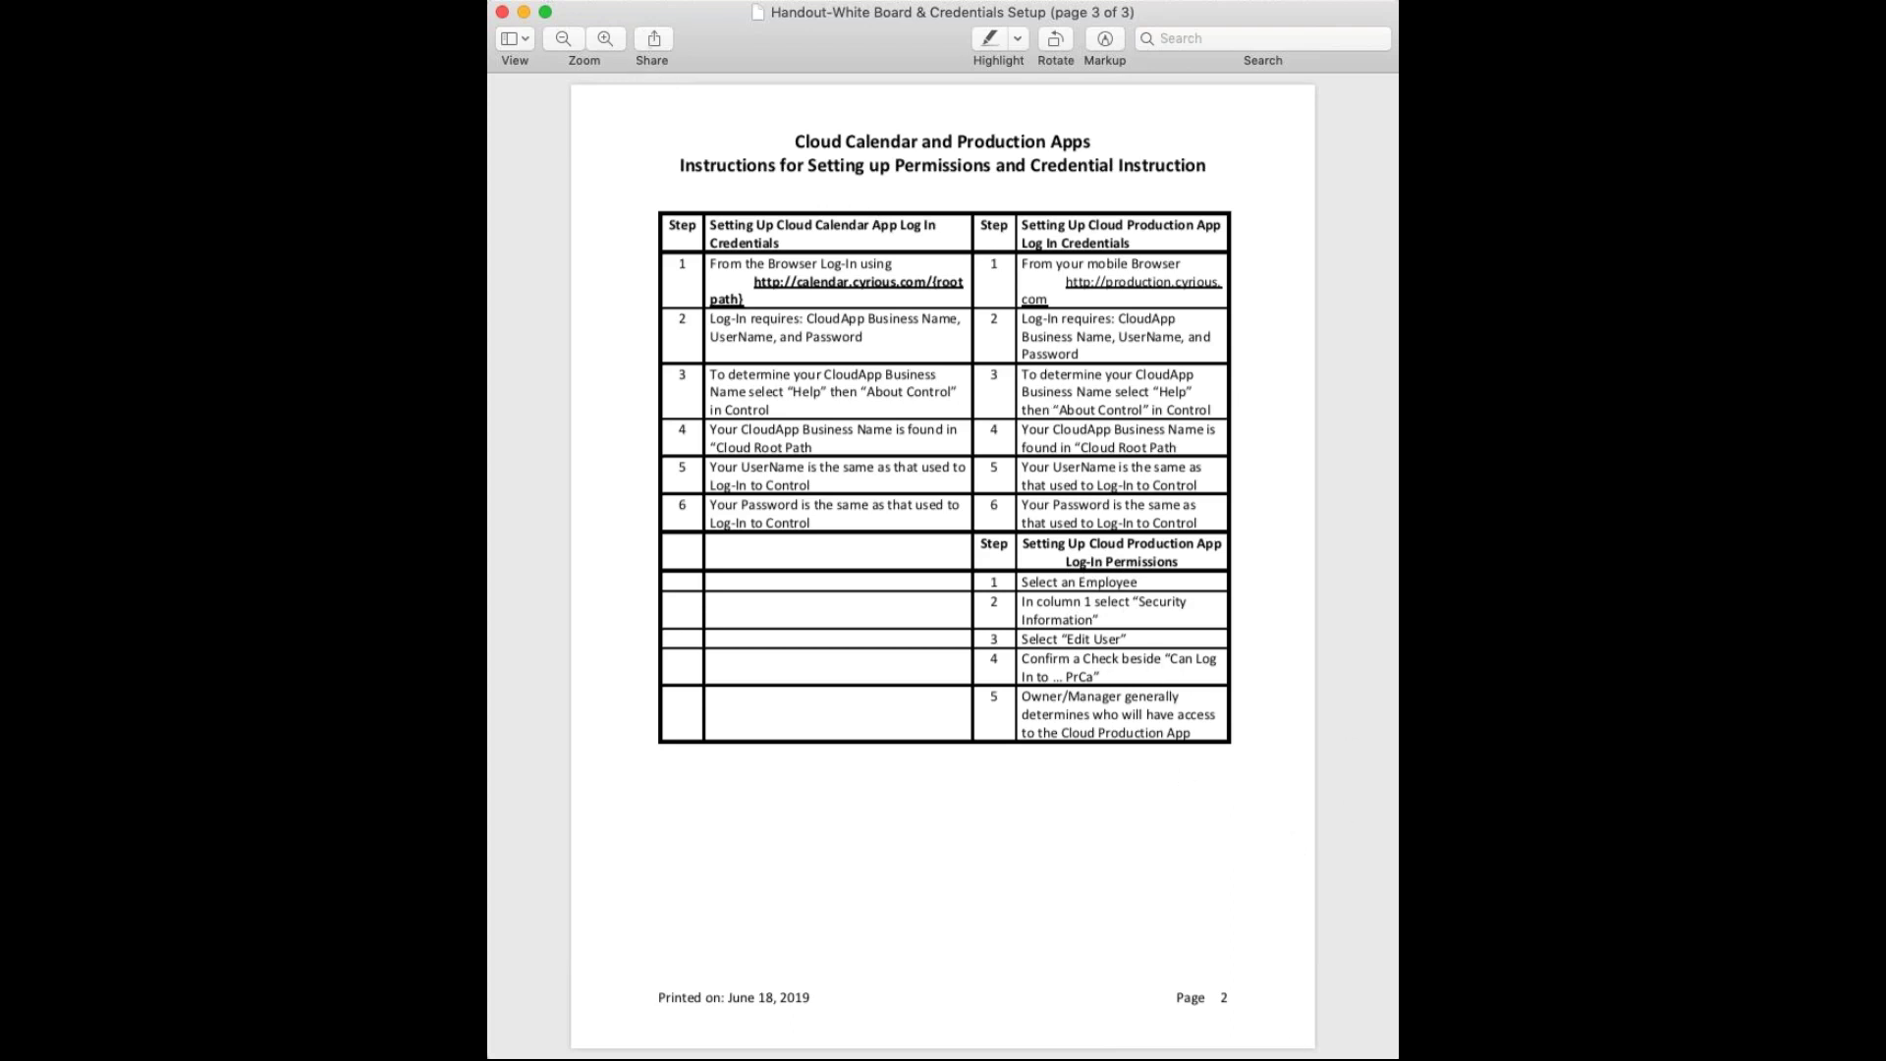
Switch to the Handout-Your Business Info workbook in Excel and examine the productivity analysis table and its instructions
key("super+shift+4")
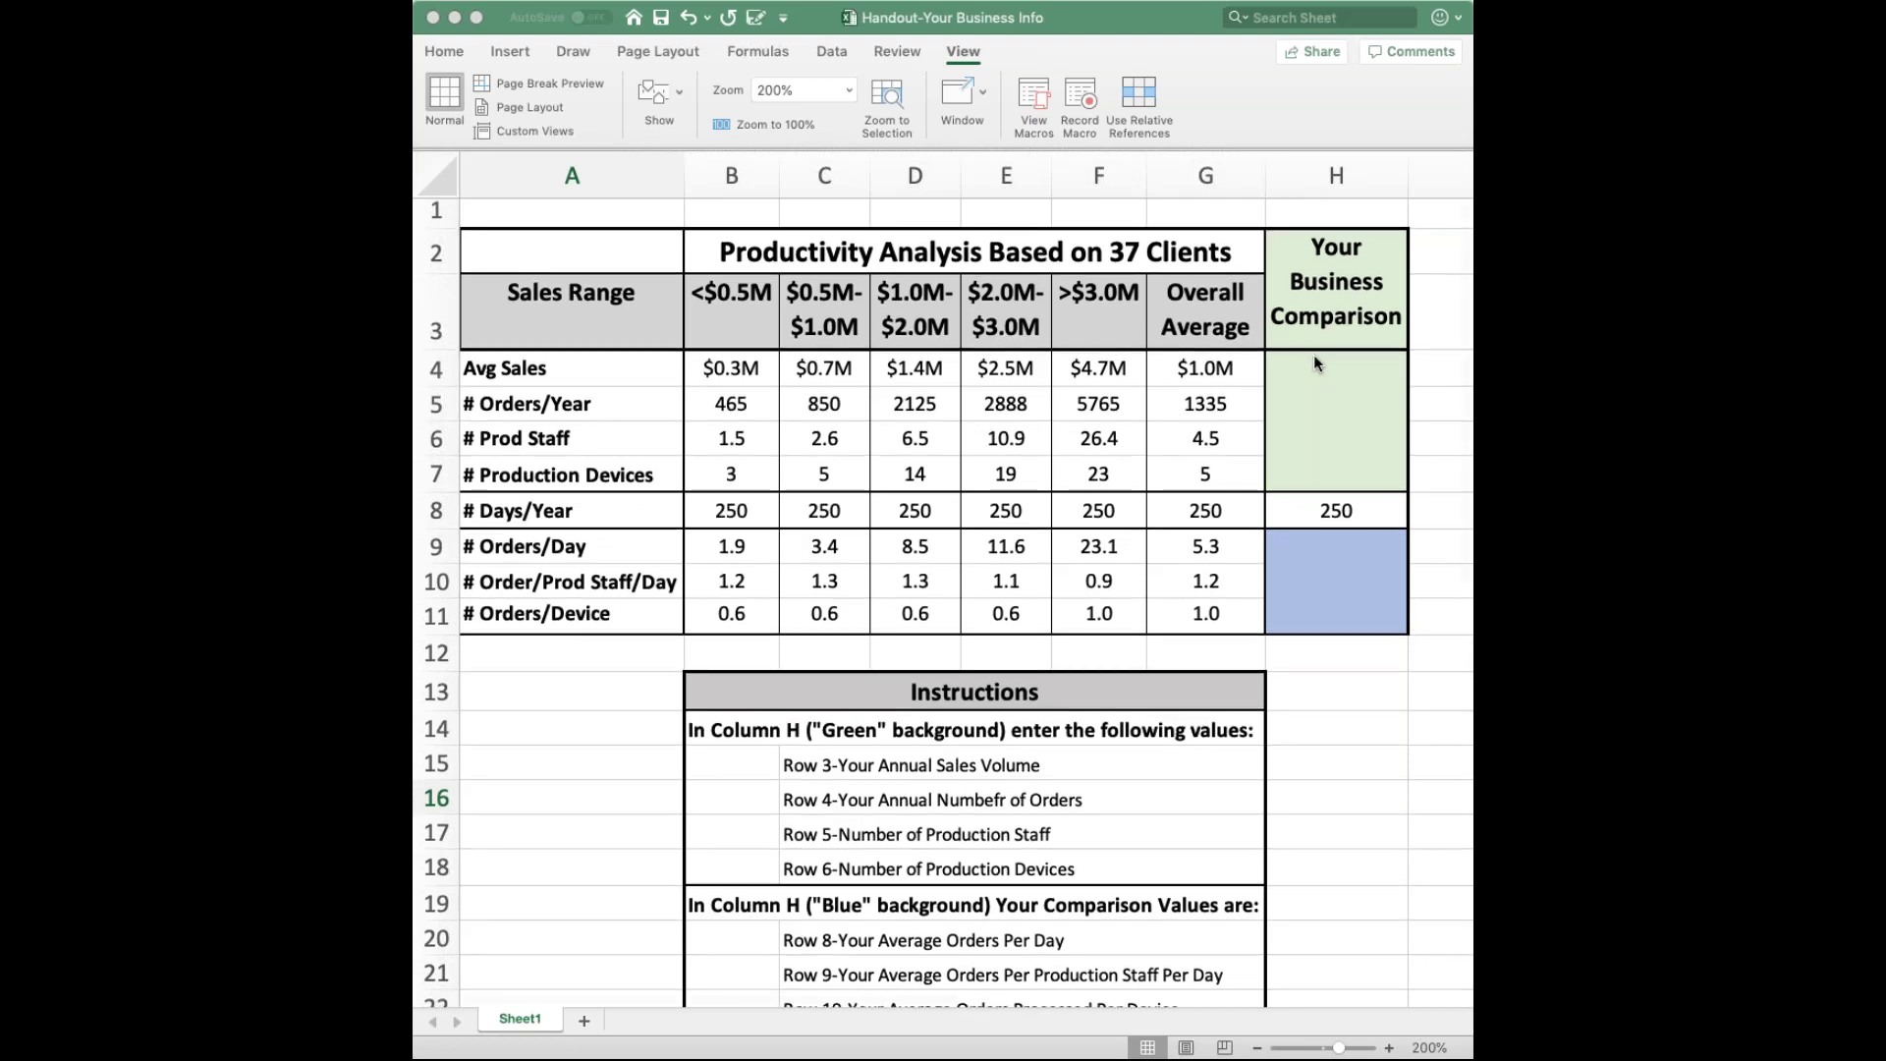
scroll(1313, 355, "down", 4)
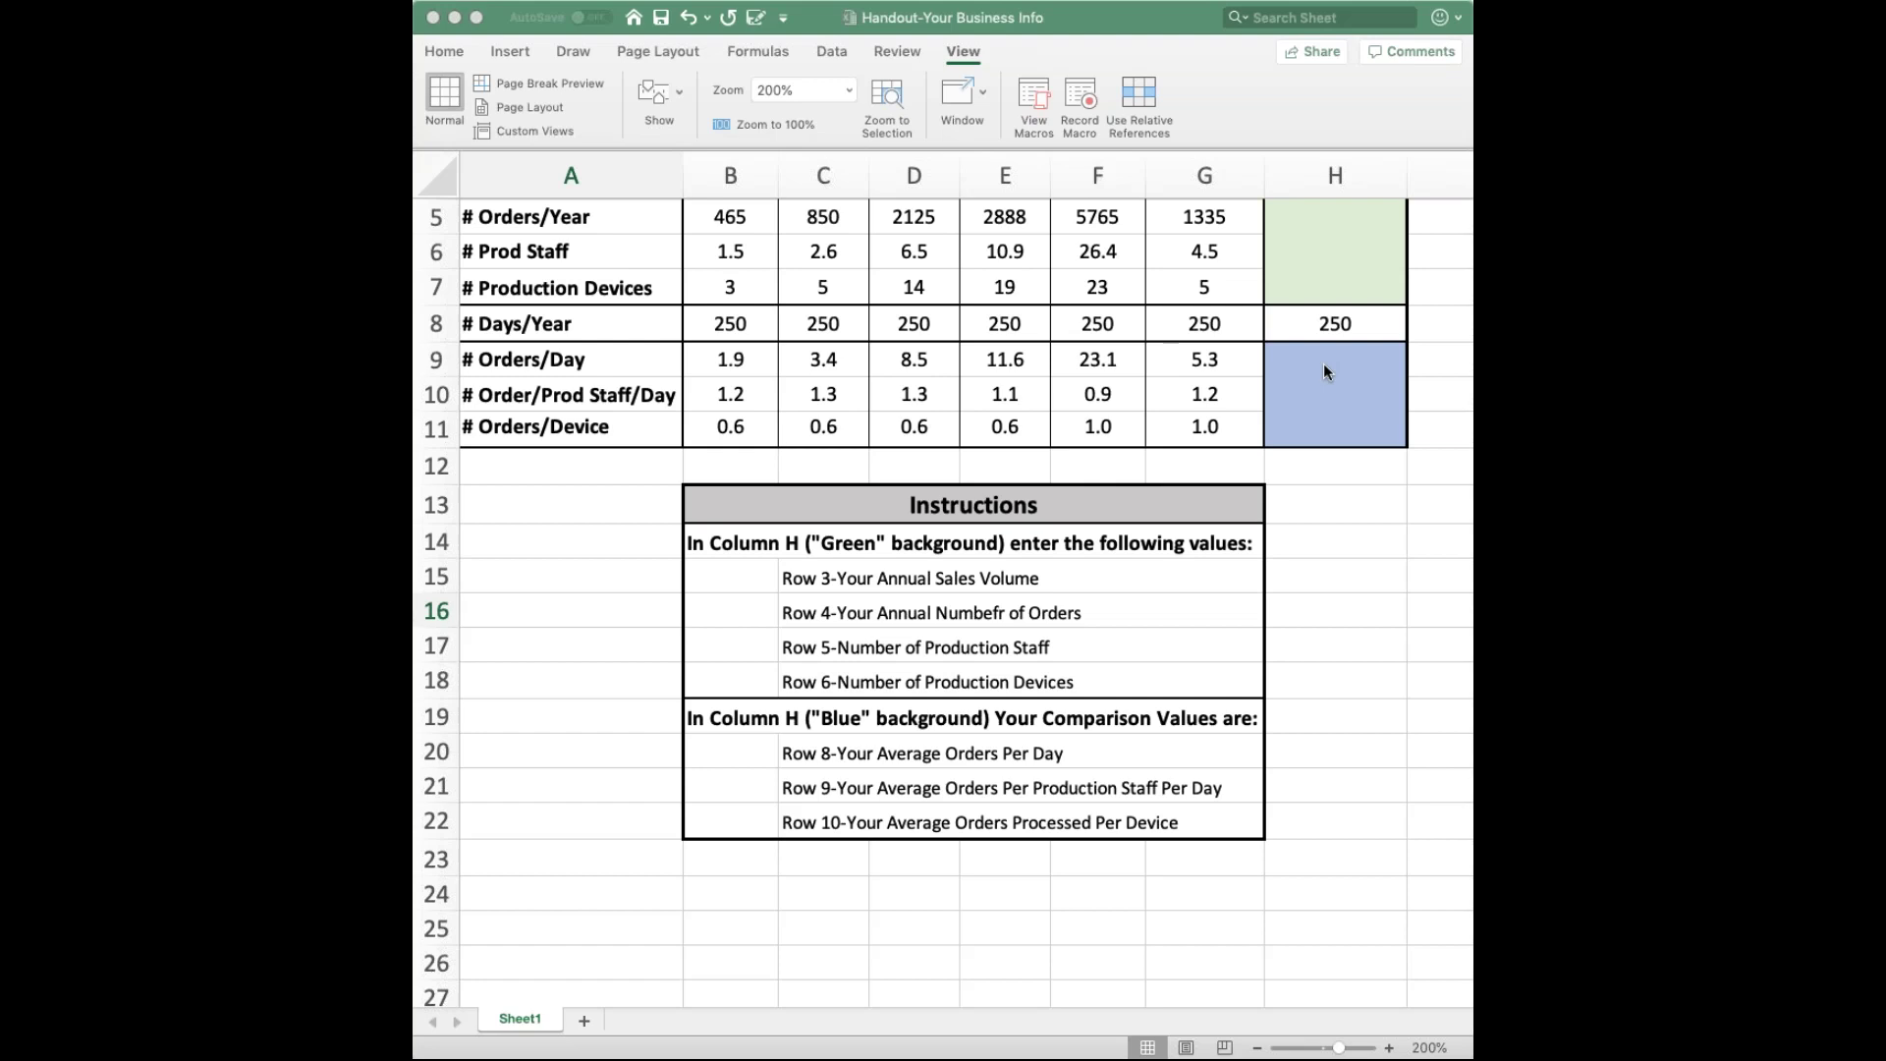
scroll(1304, 353, "up", 3)
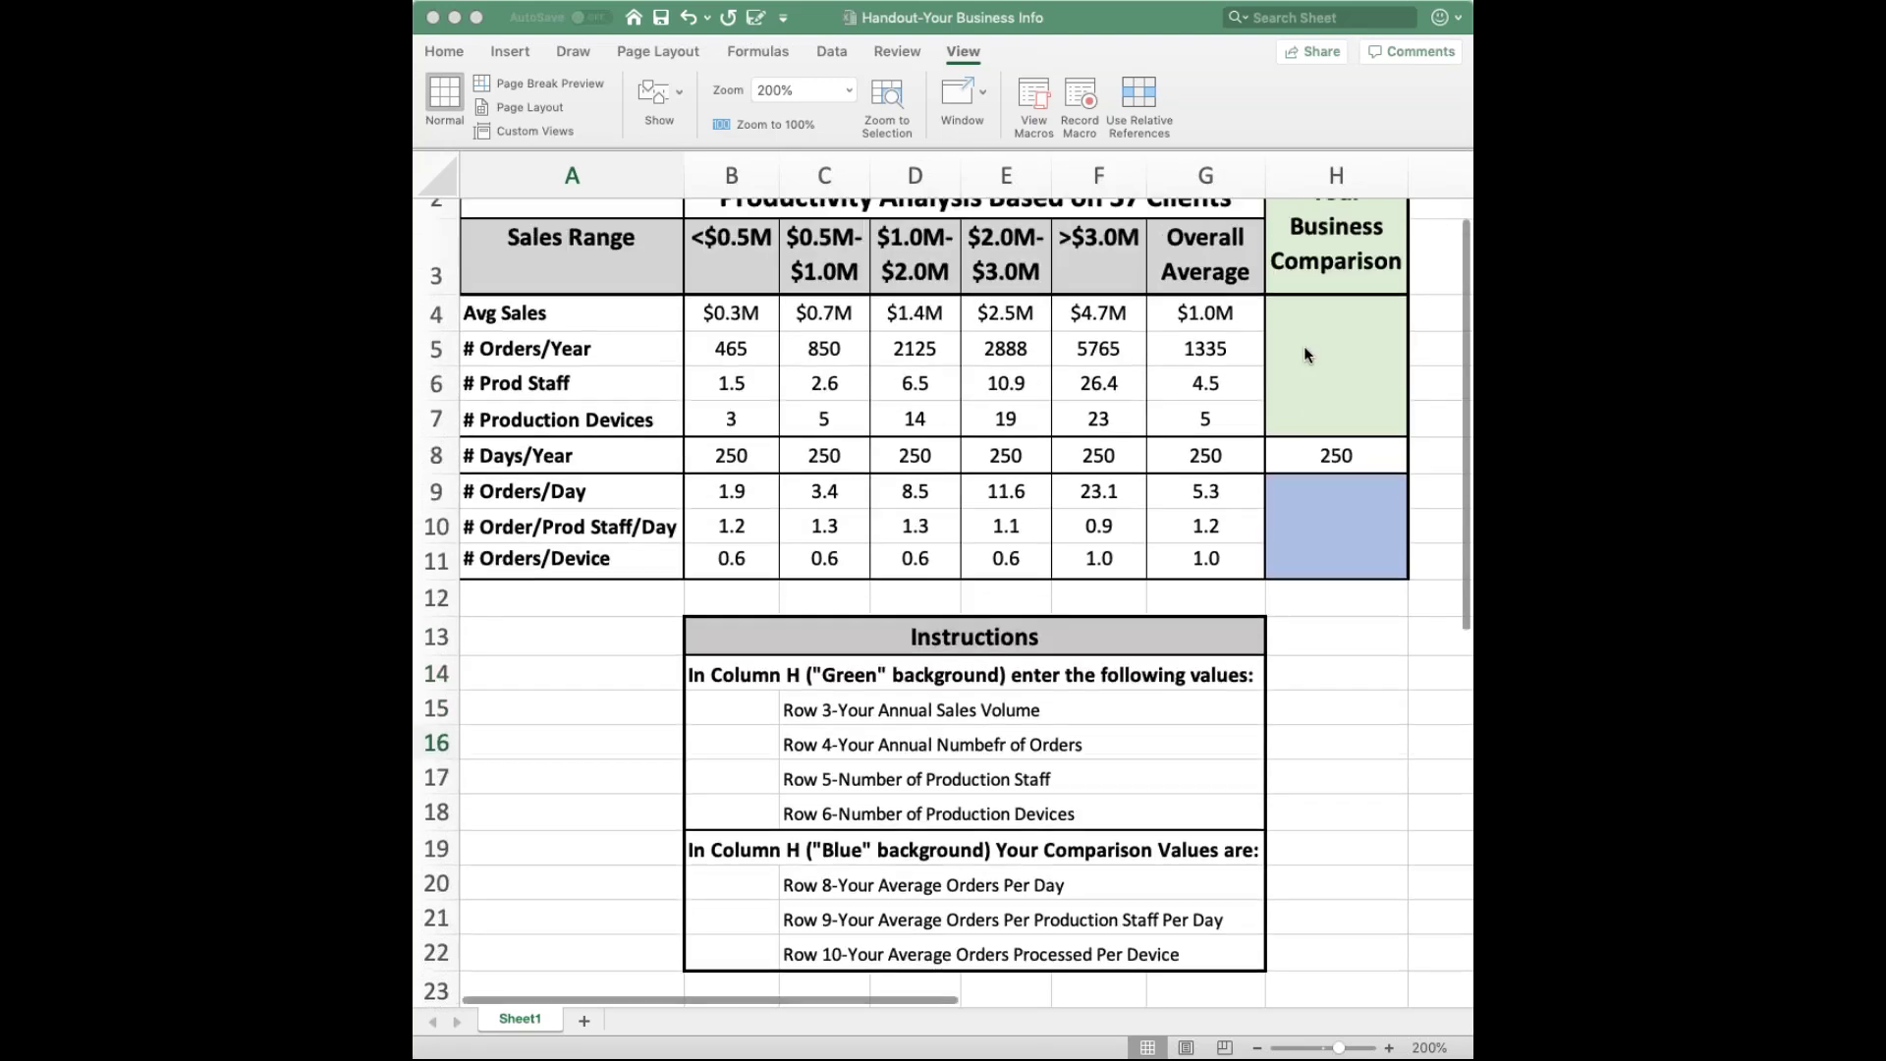
scroll(1305, 355, "up", 1)
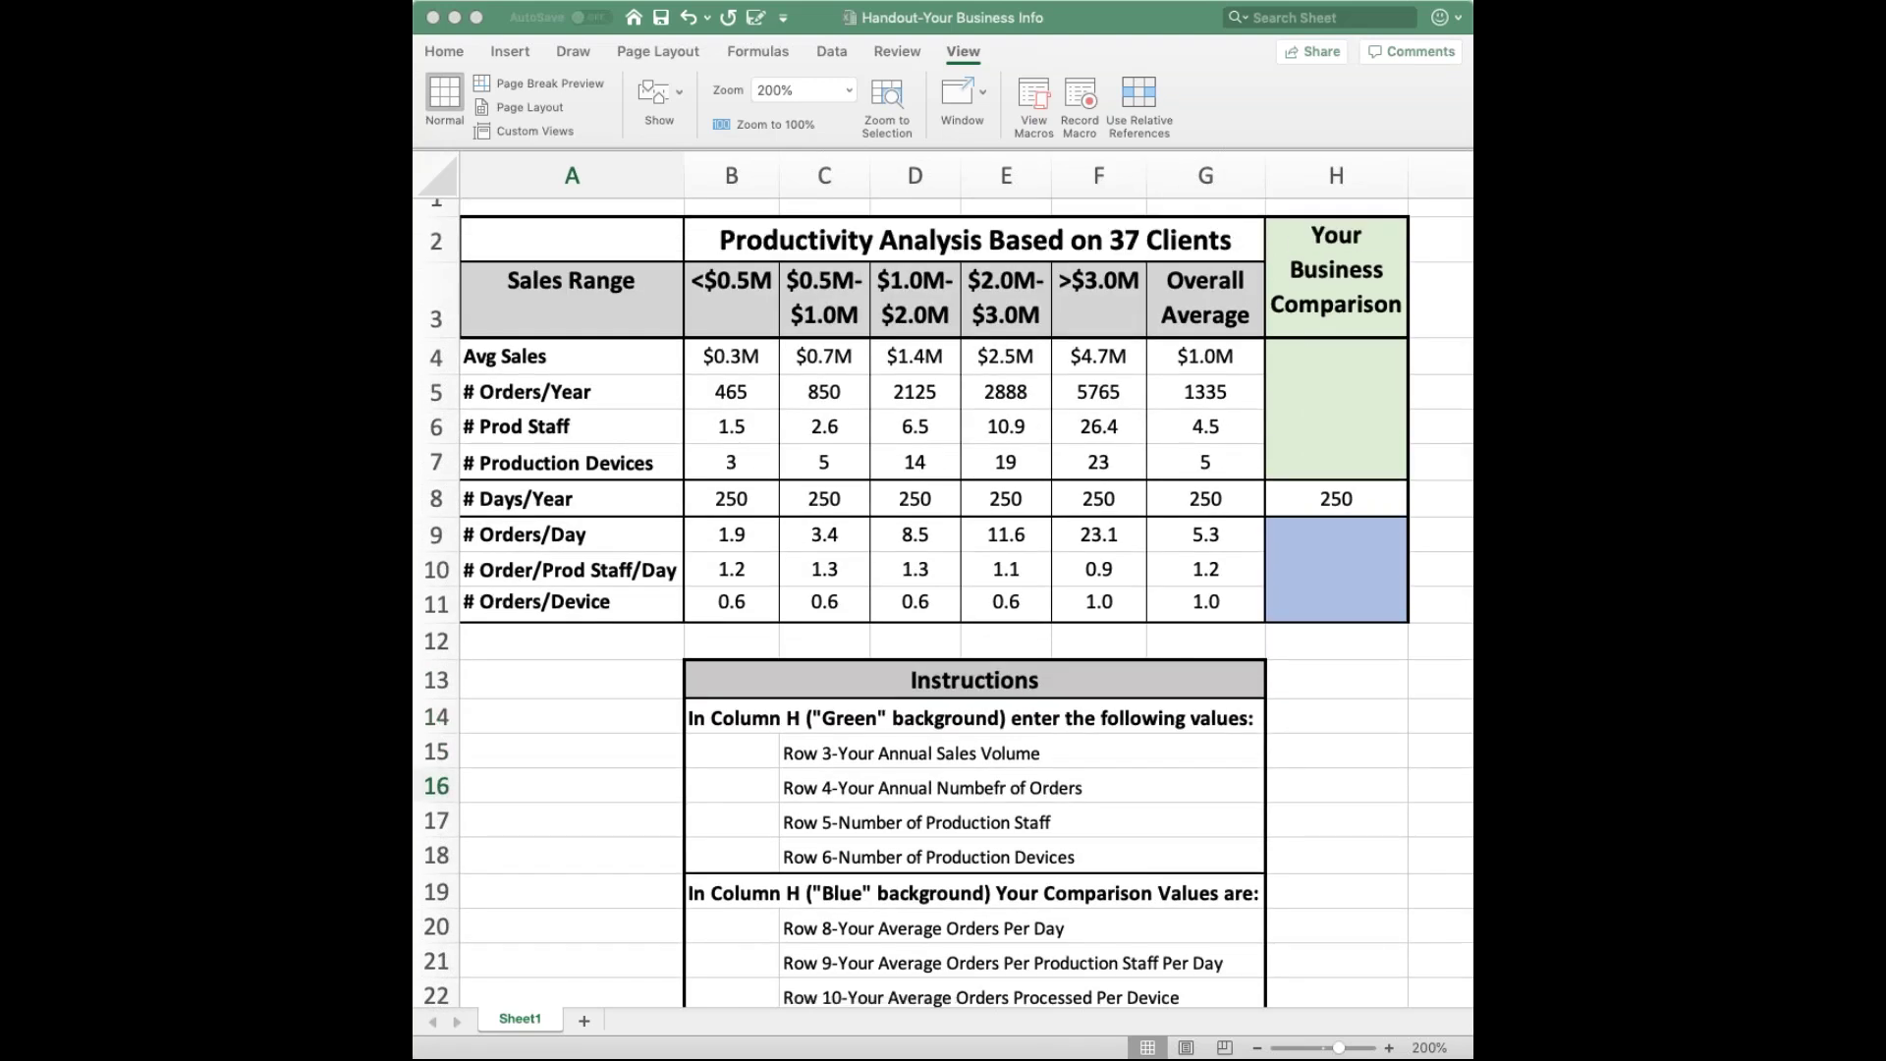
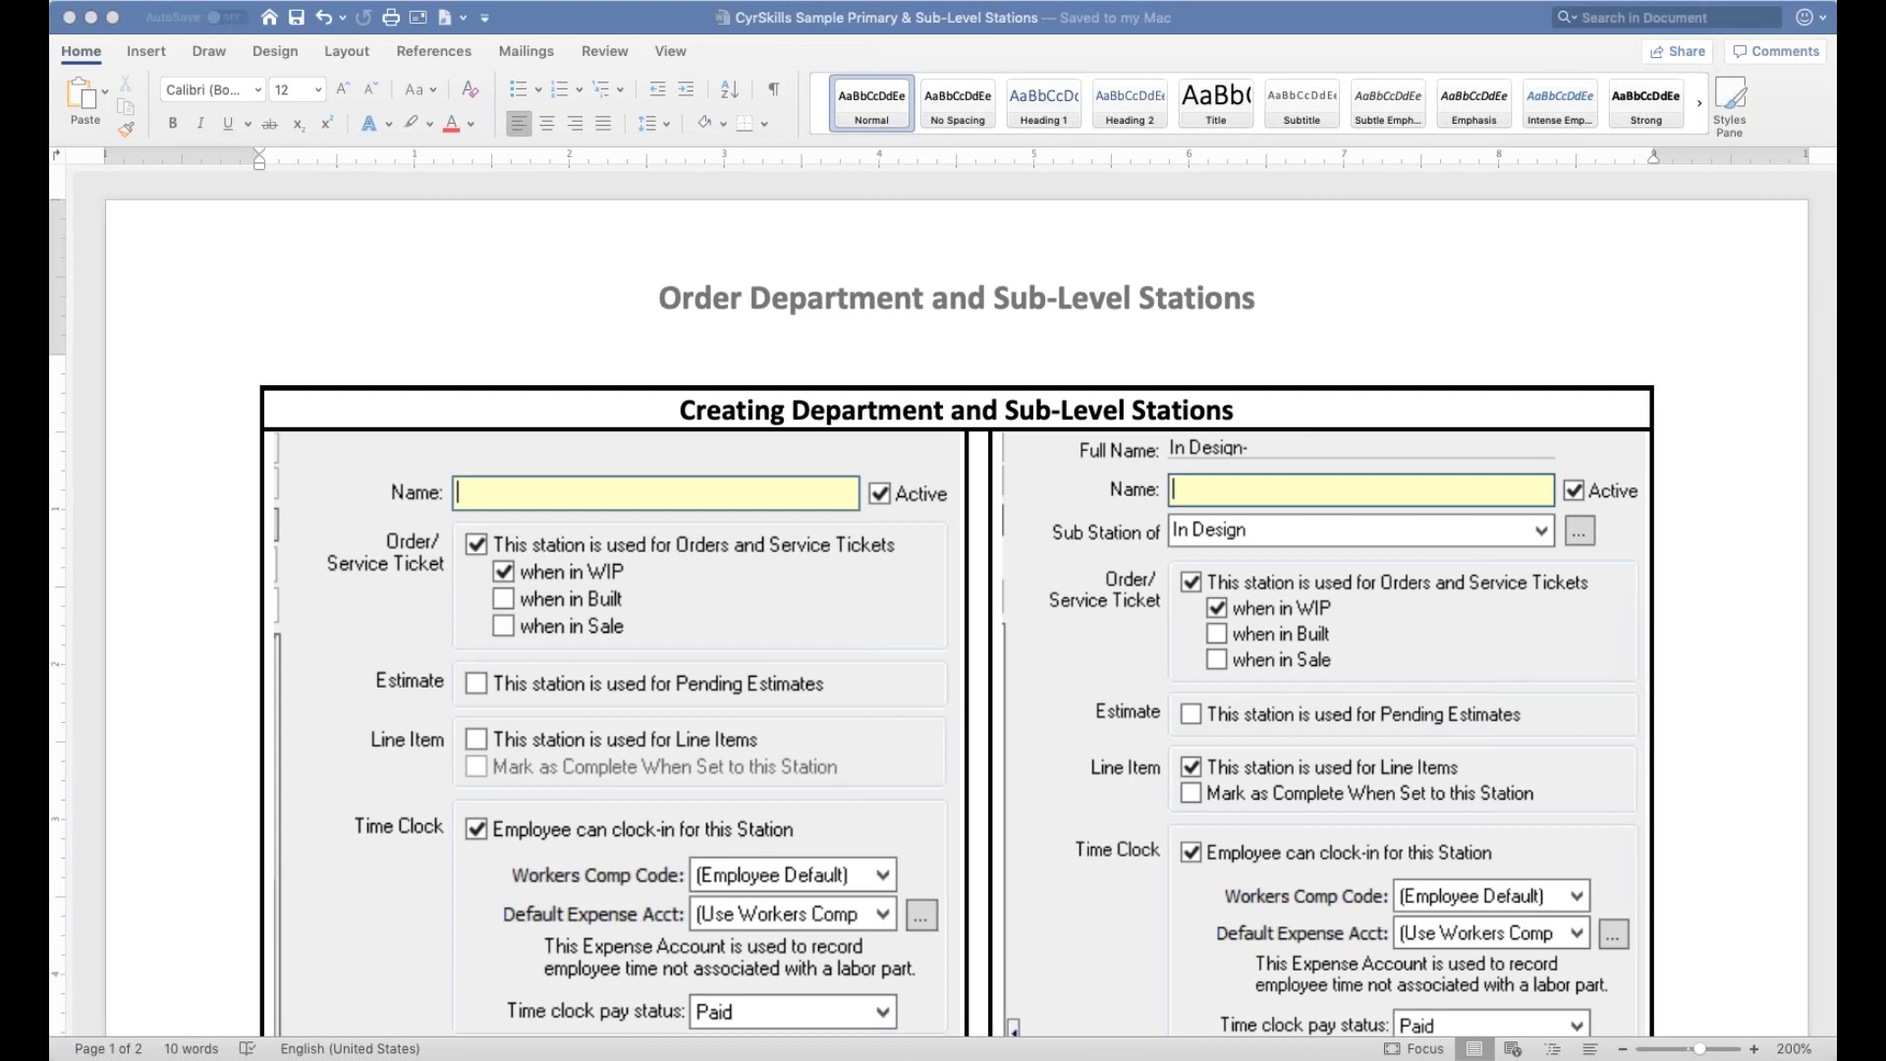
Review the Creating Department and Sub-Level Stations settings in the Word document on primary and sub-level stations
left_click(544, 55)
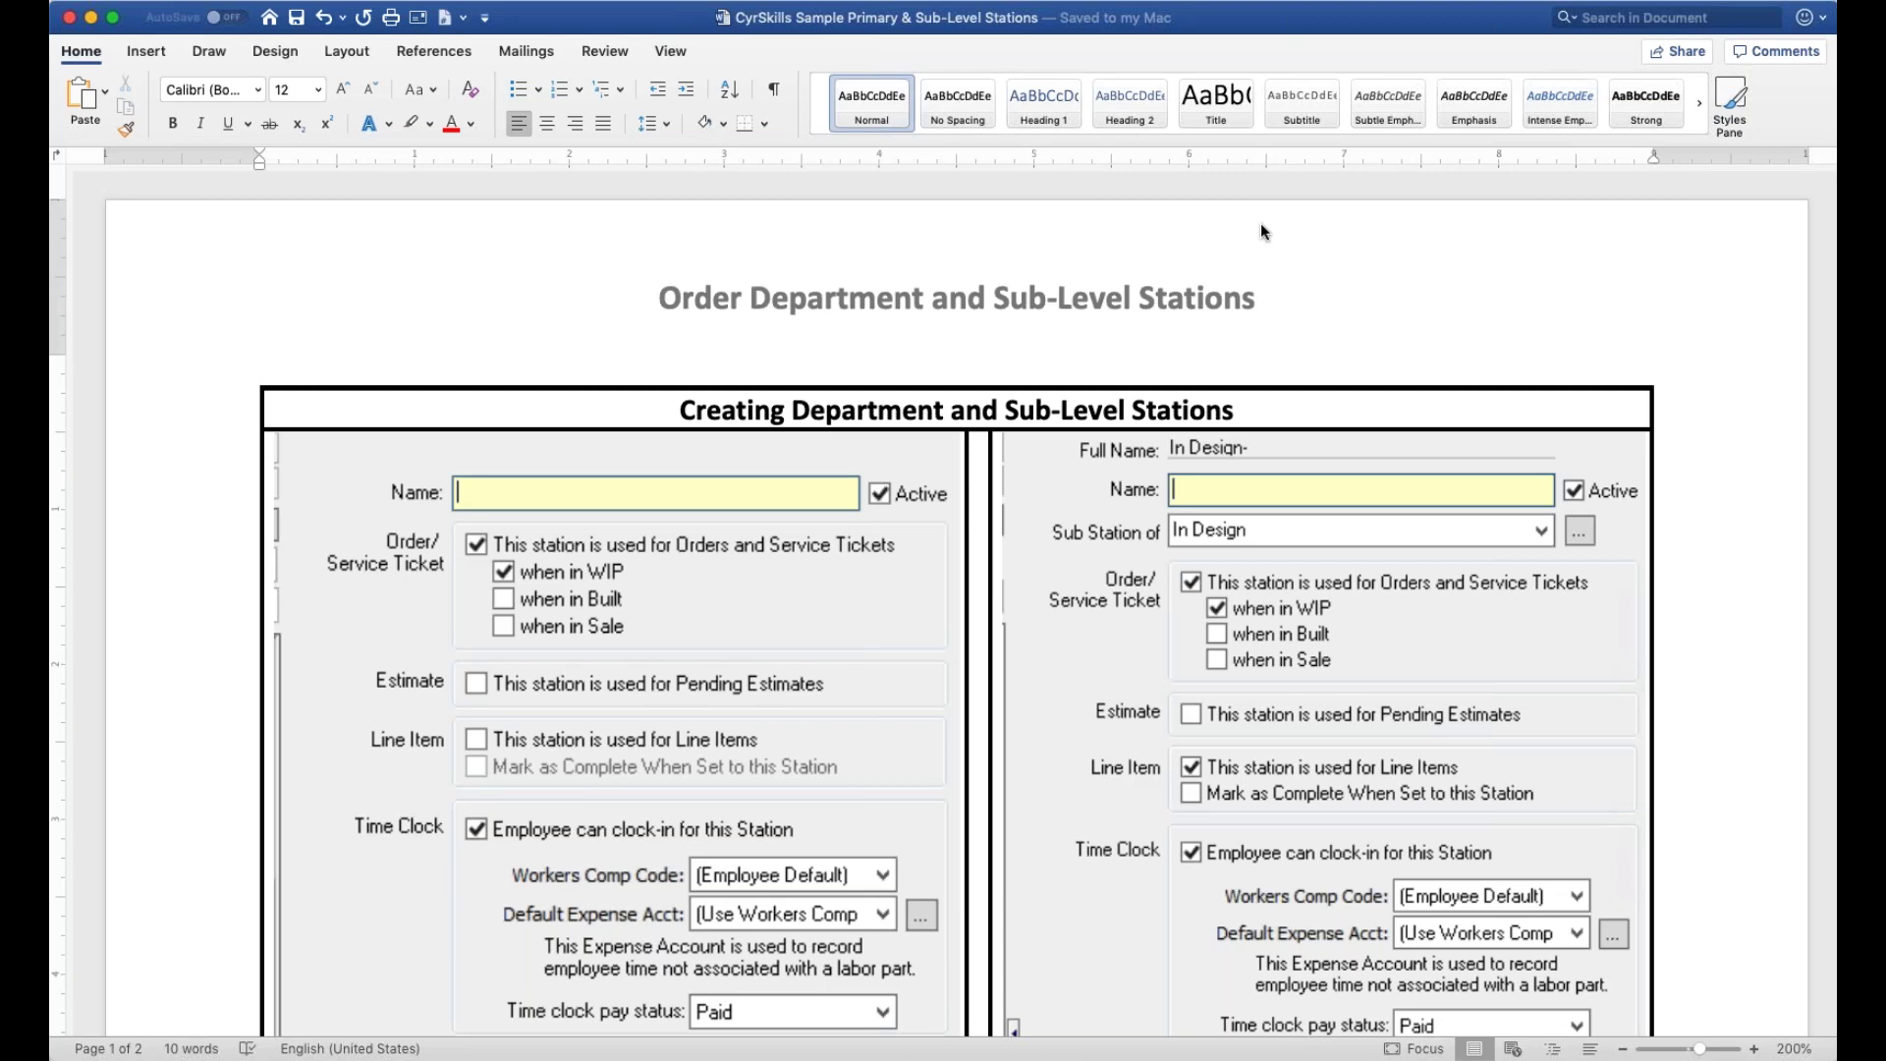
scroll(1331, 378, "down", 2)
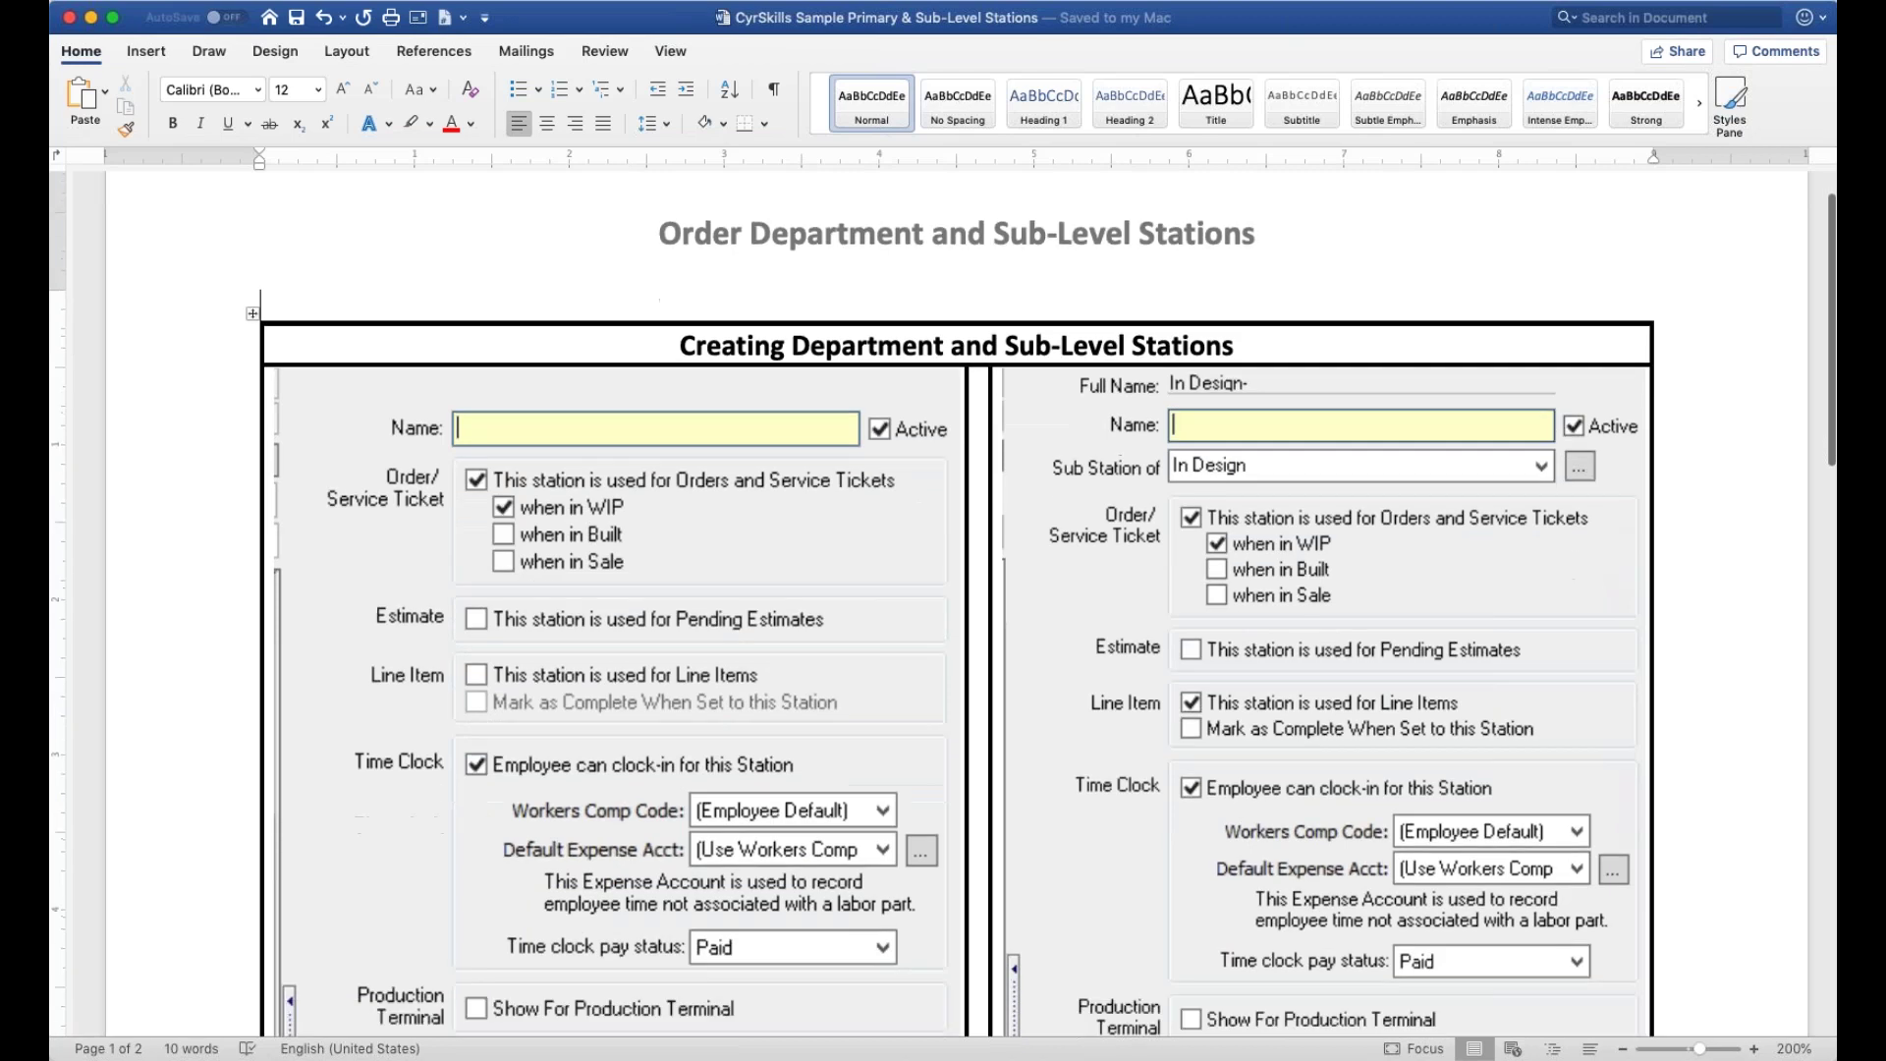
scroll(943, 589, "down", 3)
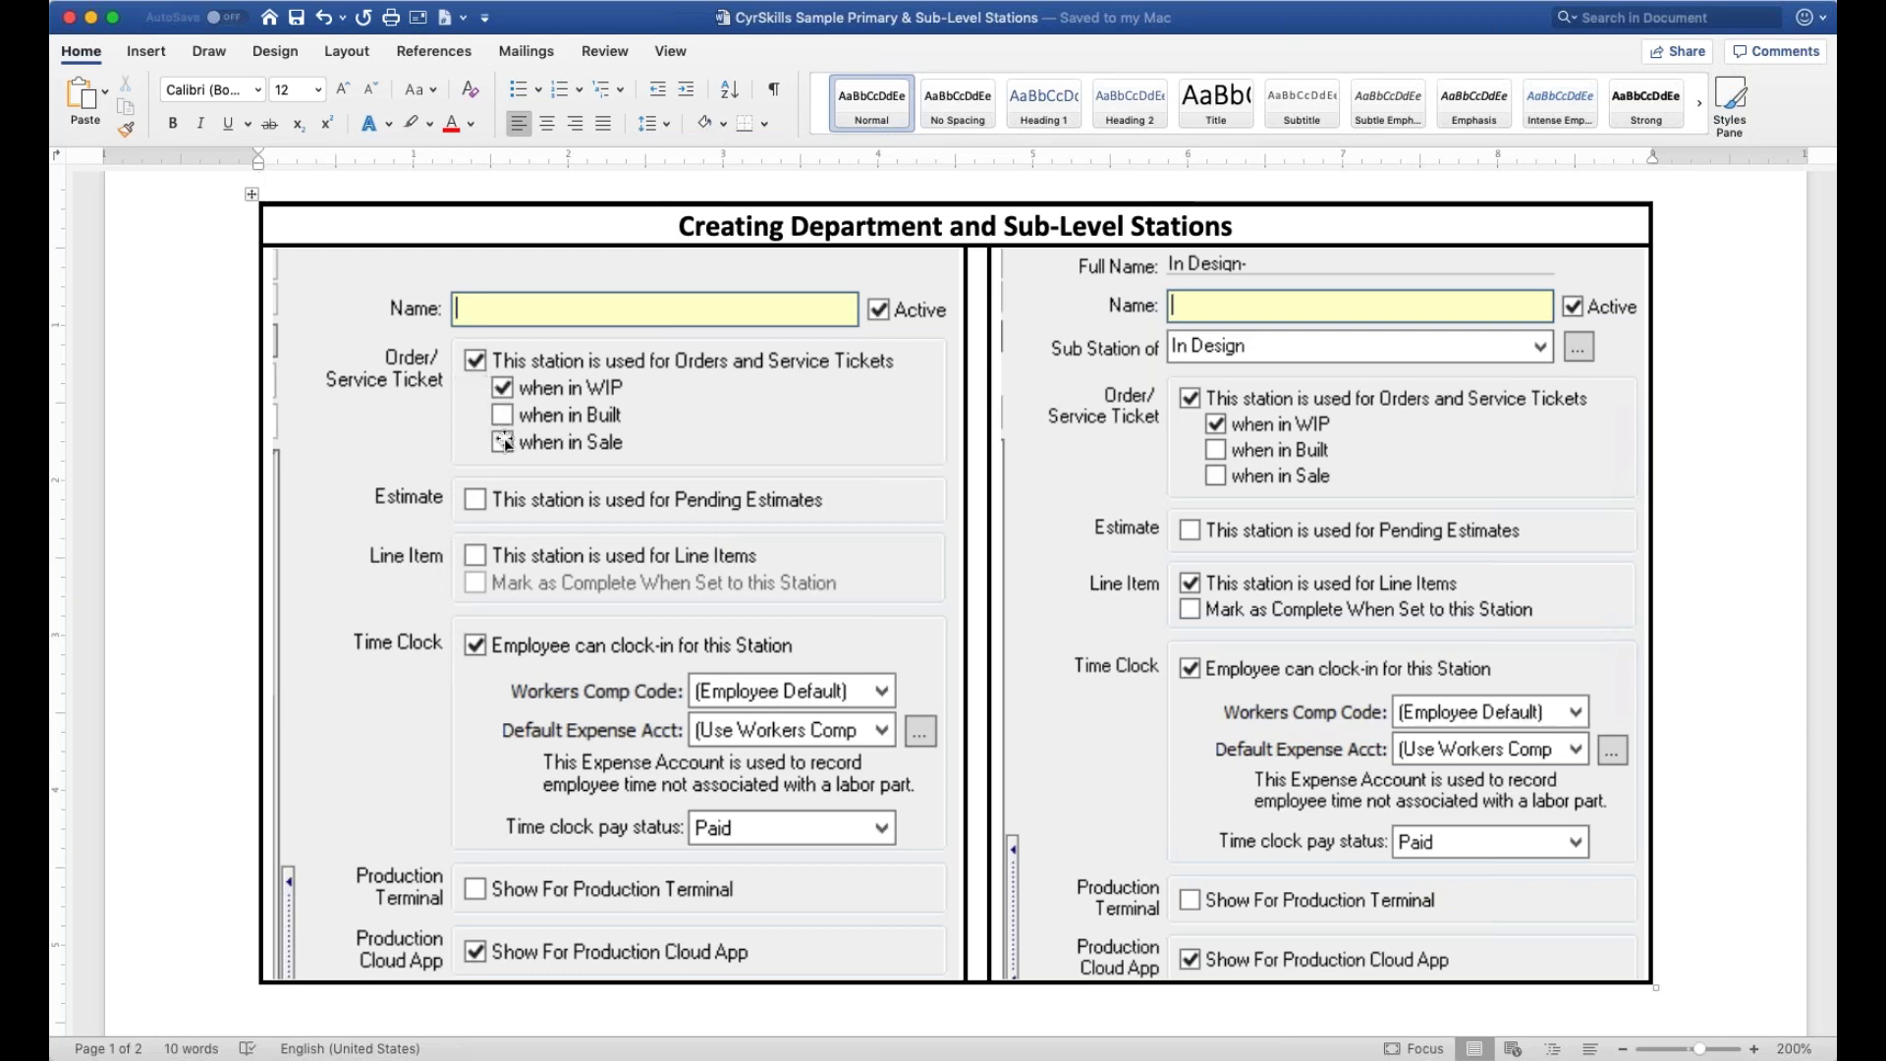
left_click(474, 555)
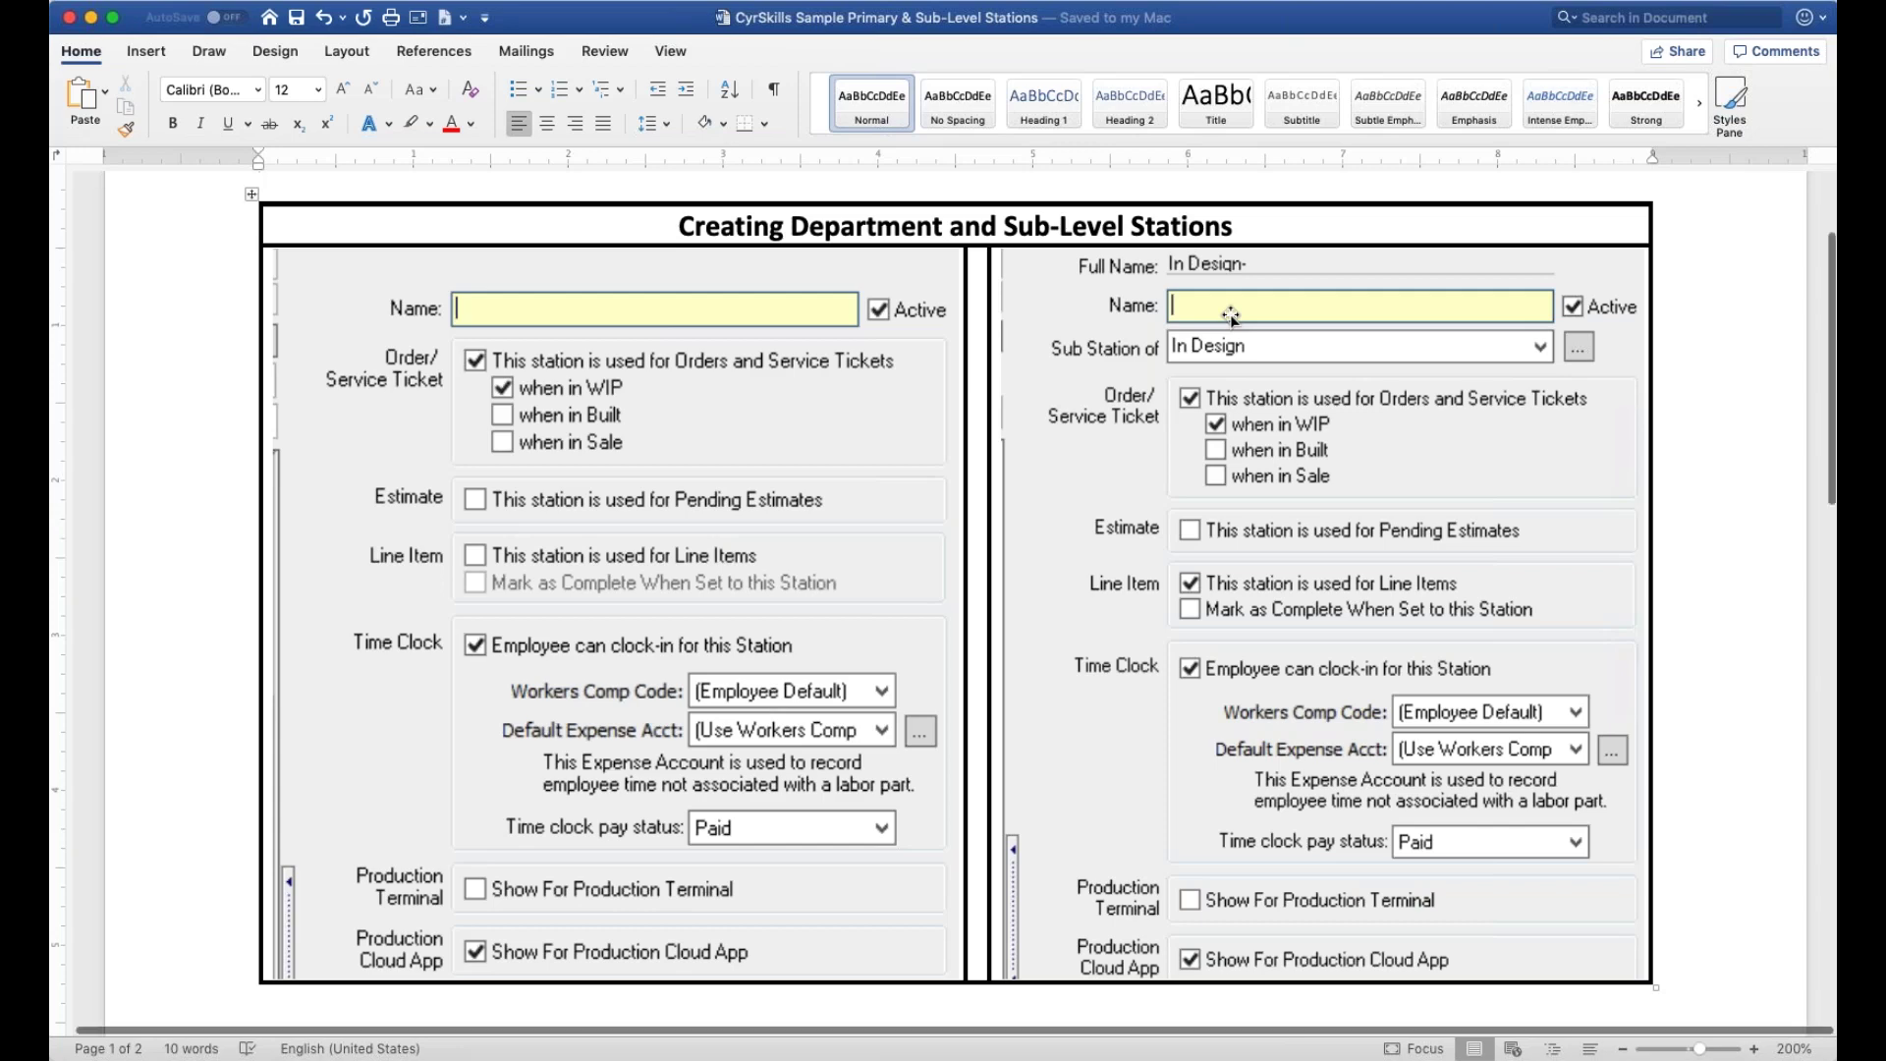
Examine the Sample Department and Sub-Level Stations lists on the document's second page, from Pre Production to Rental Returns
scroll(1231, 316, "down", 10)
scroll(957, 606, "down", 8)
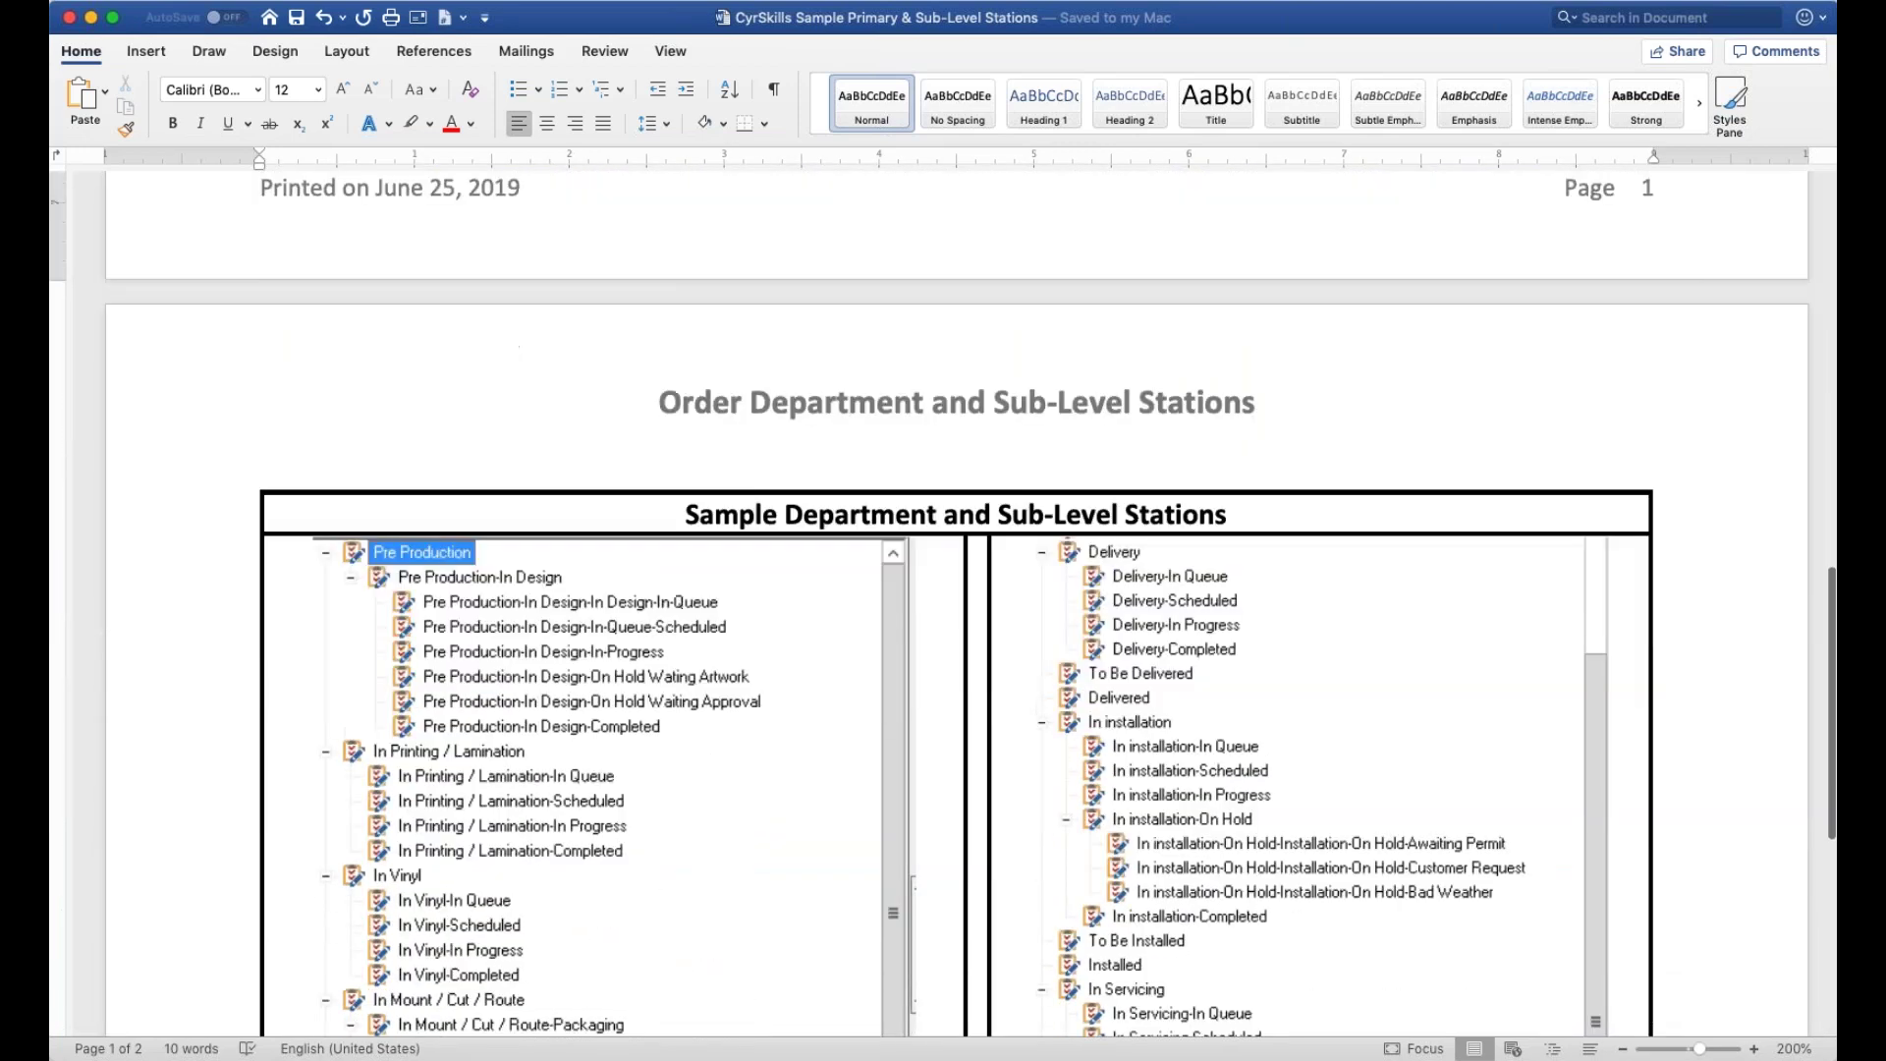
scroll(1231, 314, "down", 1)
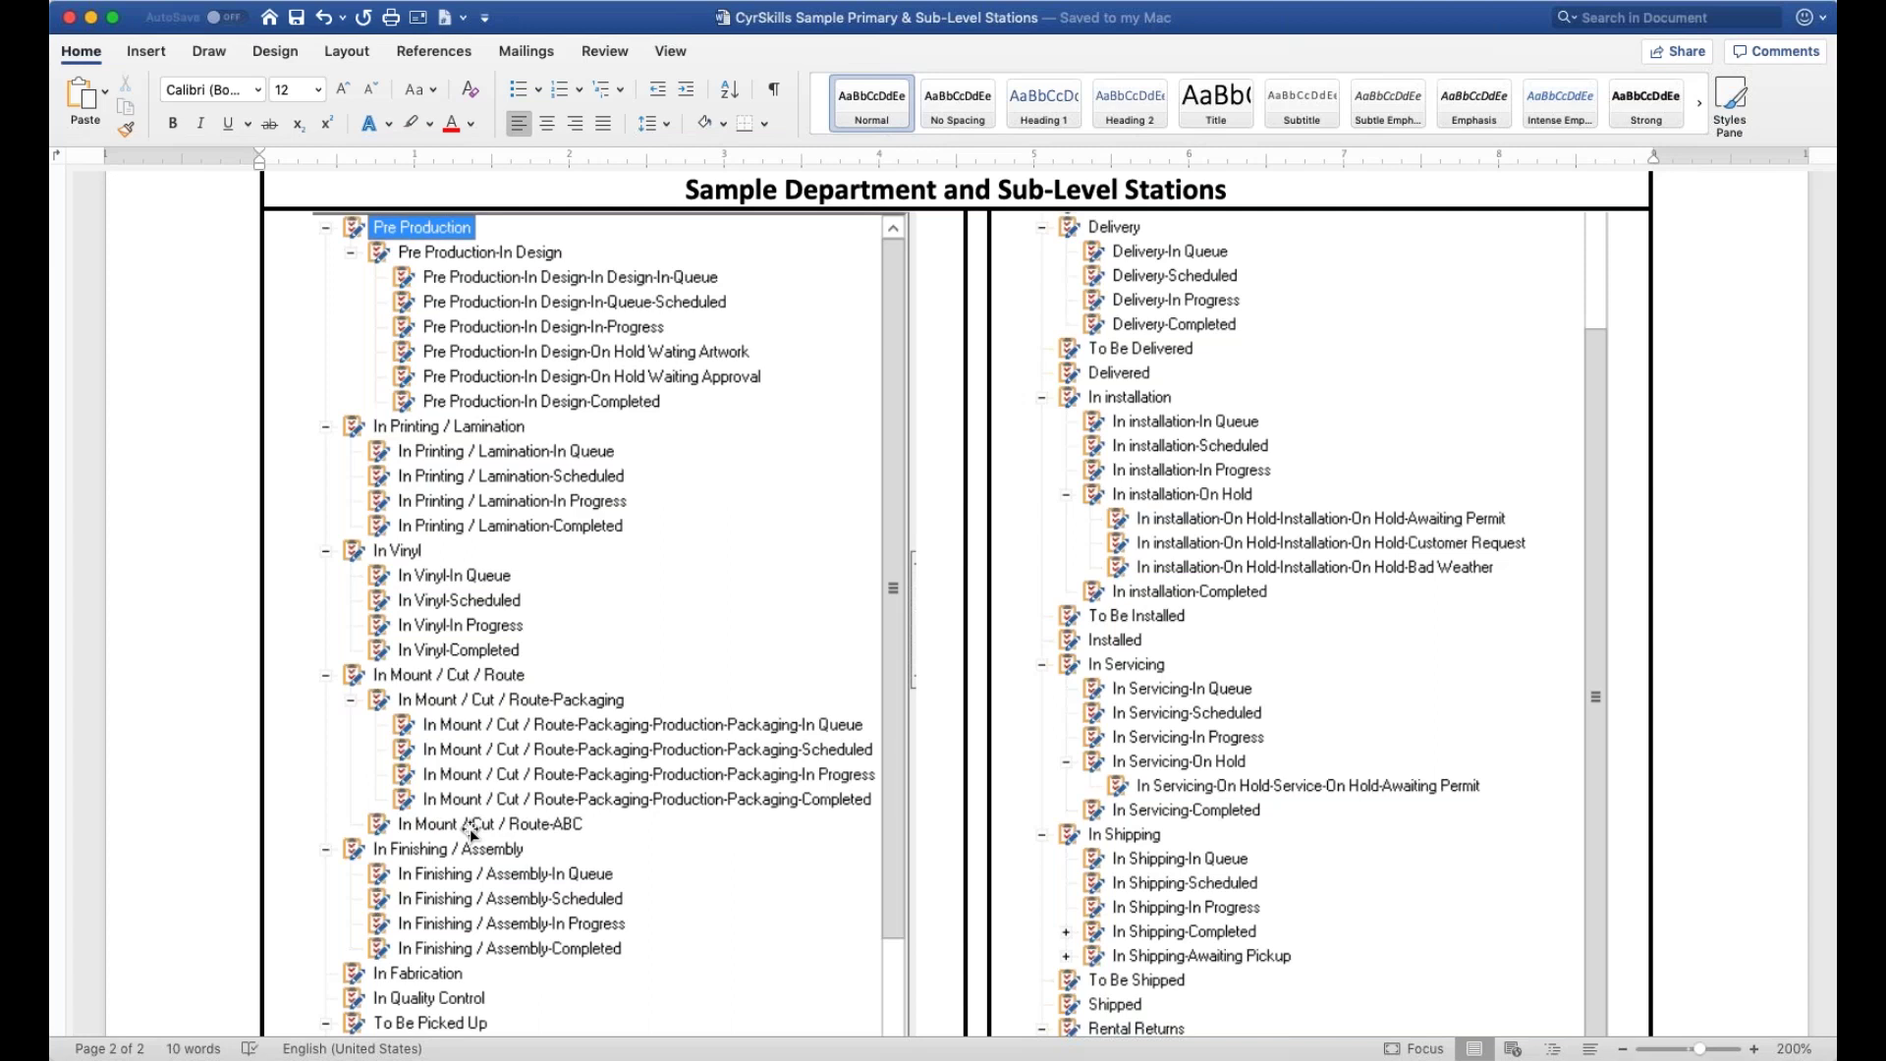
scroll(469, 828, "down", 3)
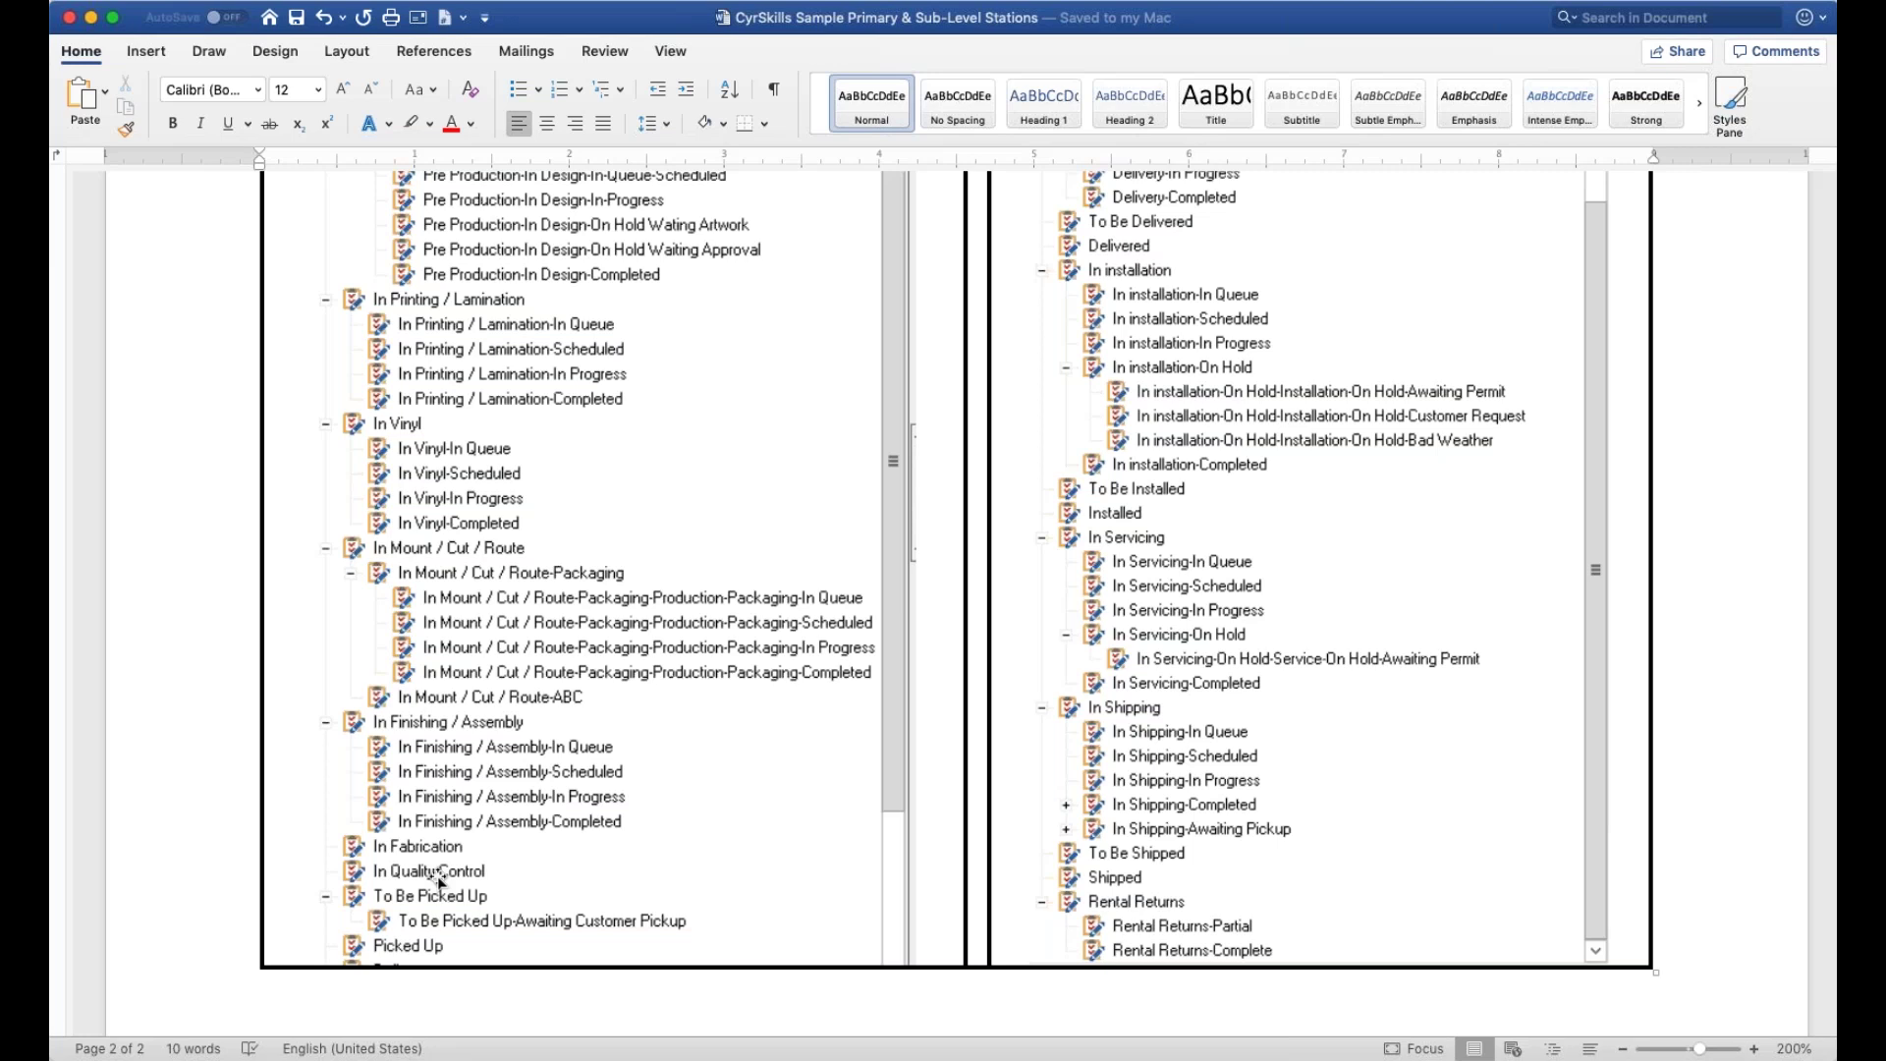
scroll(440, 879, "up", 3)
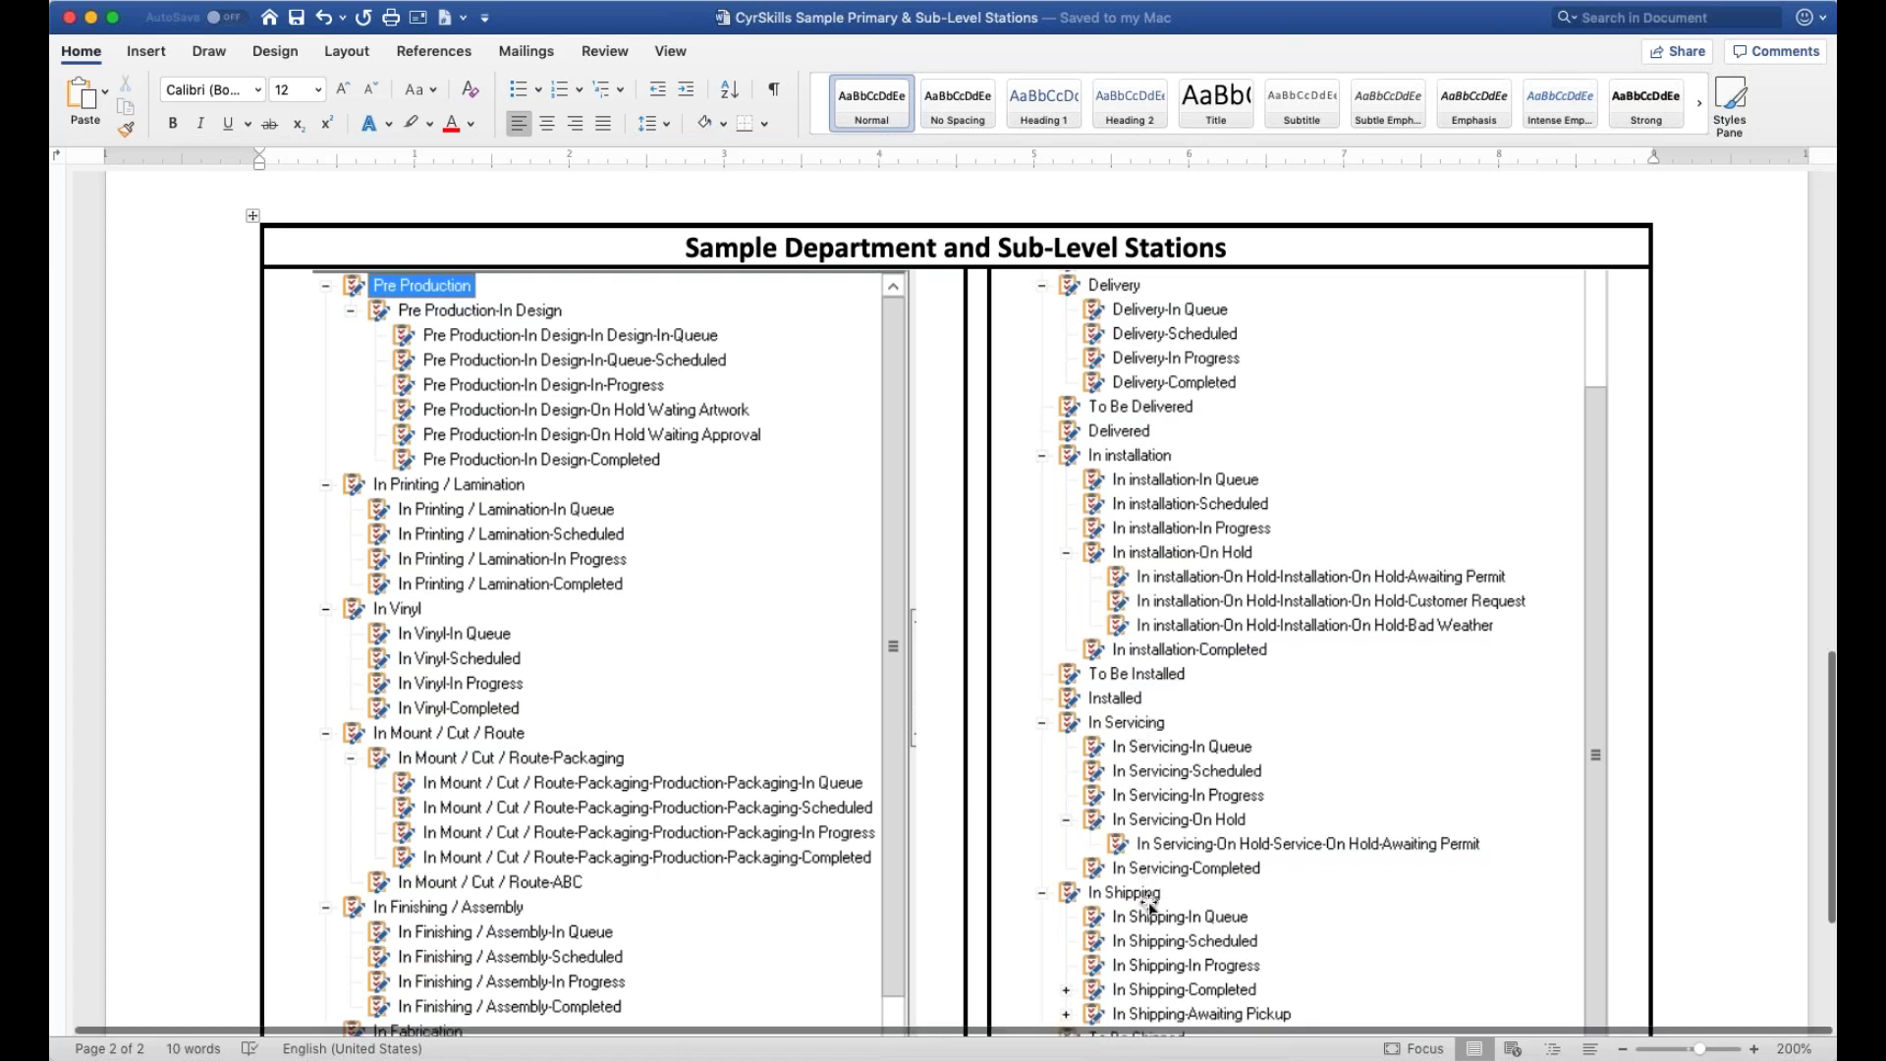
scroll(1149, 904, "down", 3)
scroll(1149, 905, "down", 1)
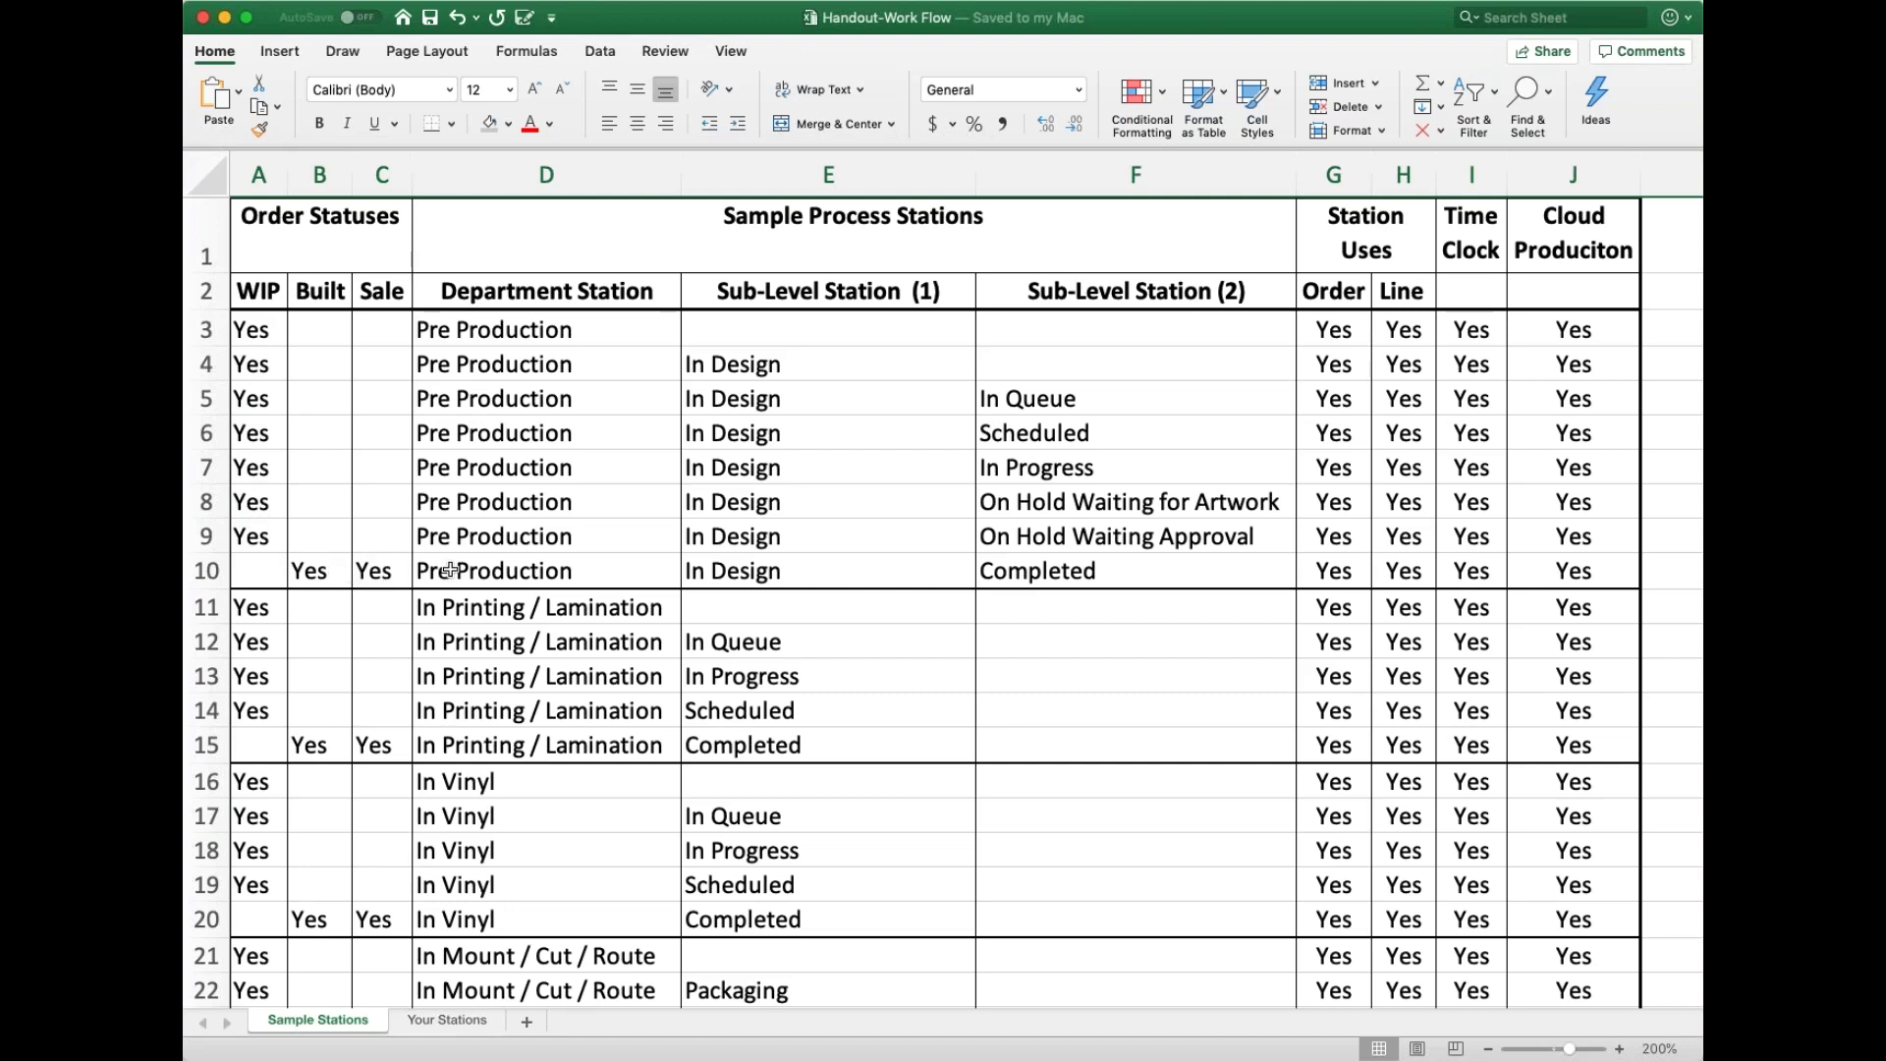
Examine the order statuses and station uses on the Sample Stations sheet, starting with the completed Pre Production row
left_click(252, 570)
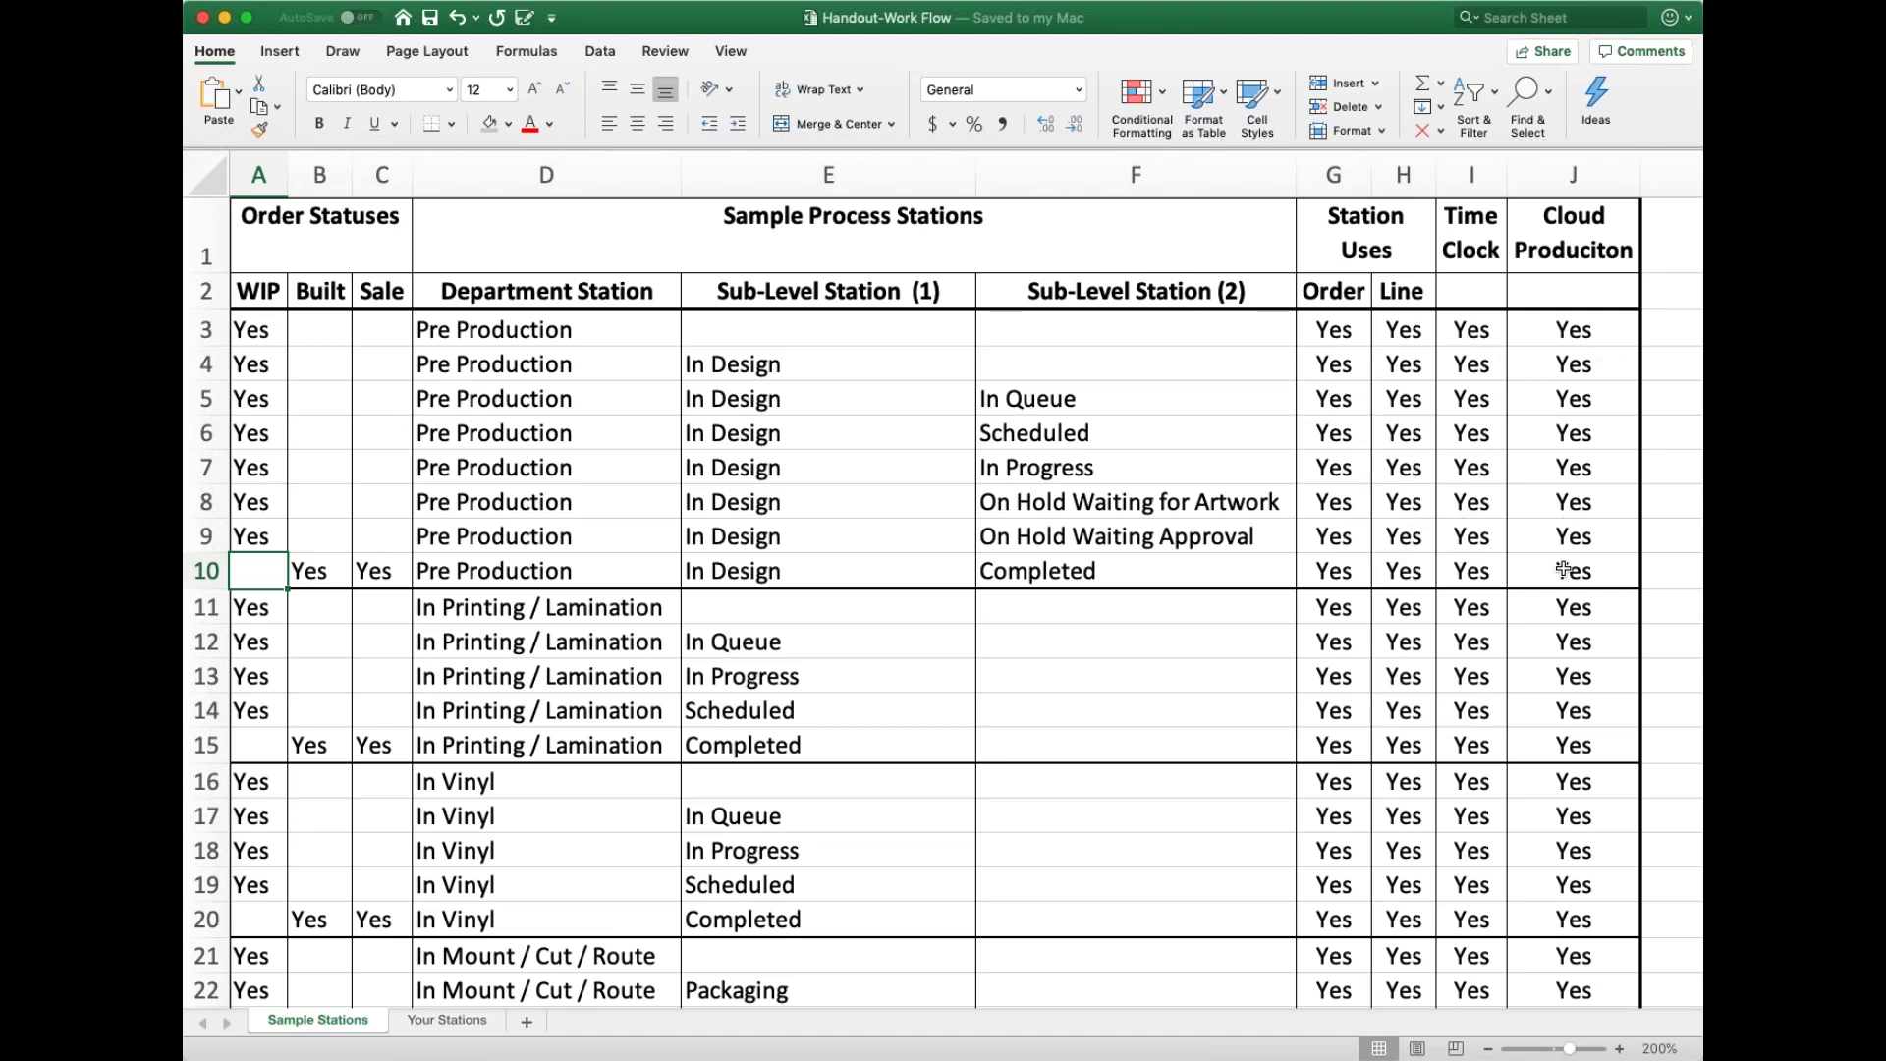
scroll(1563, 568, "down", 2)
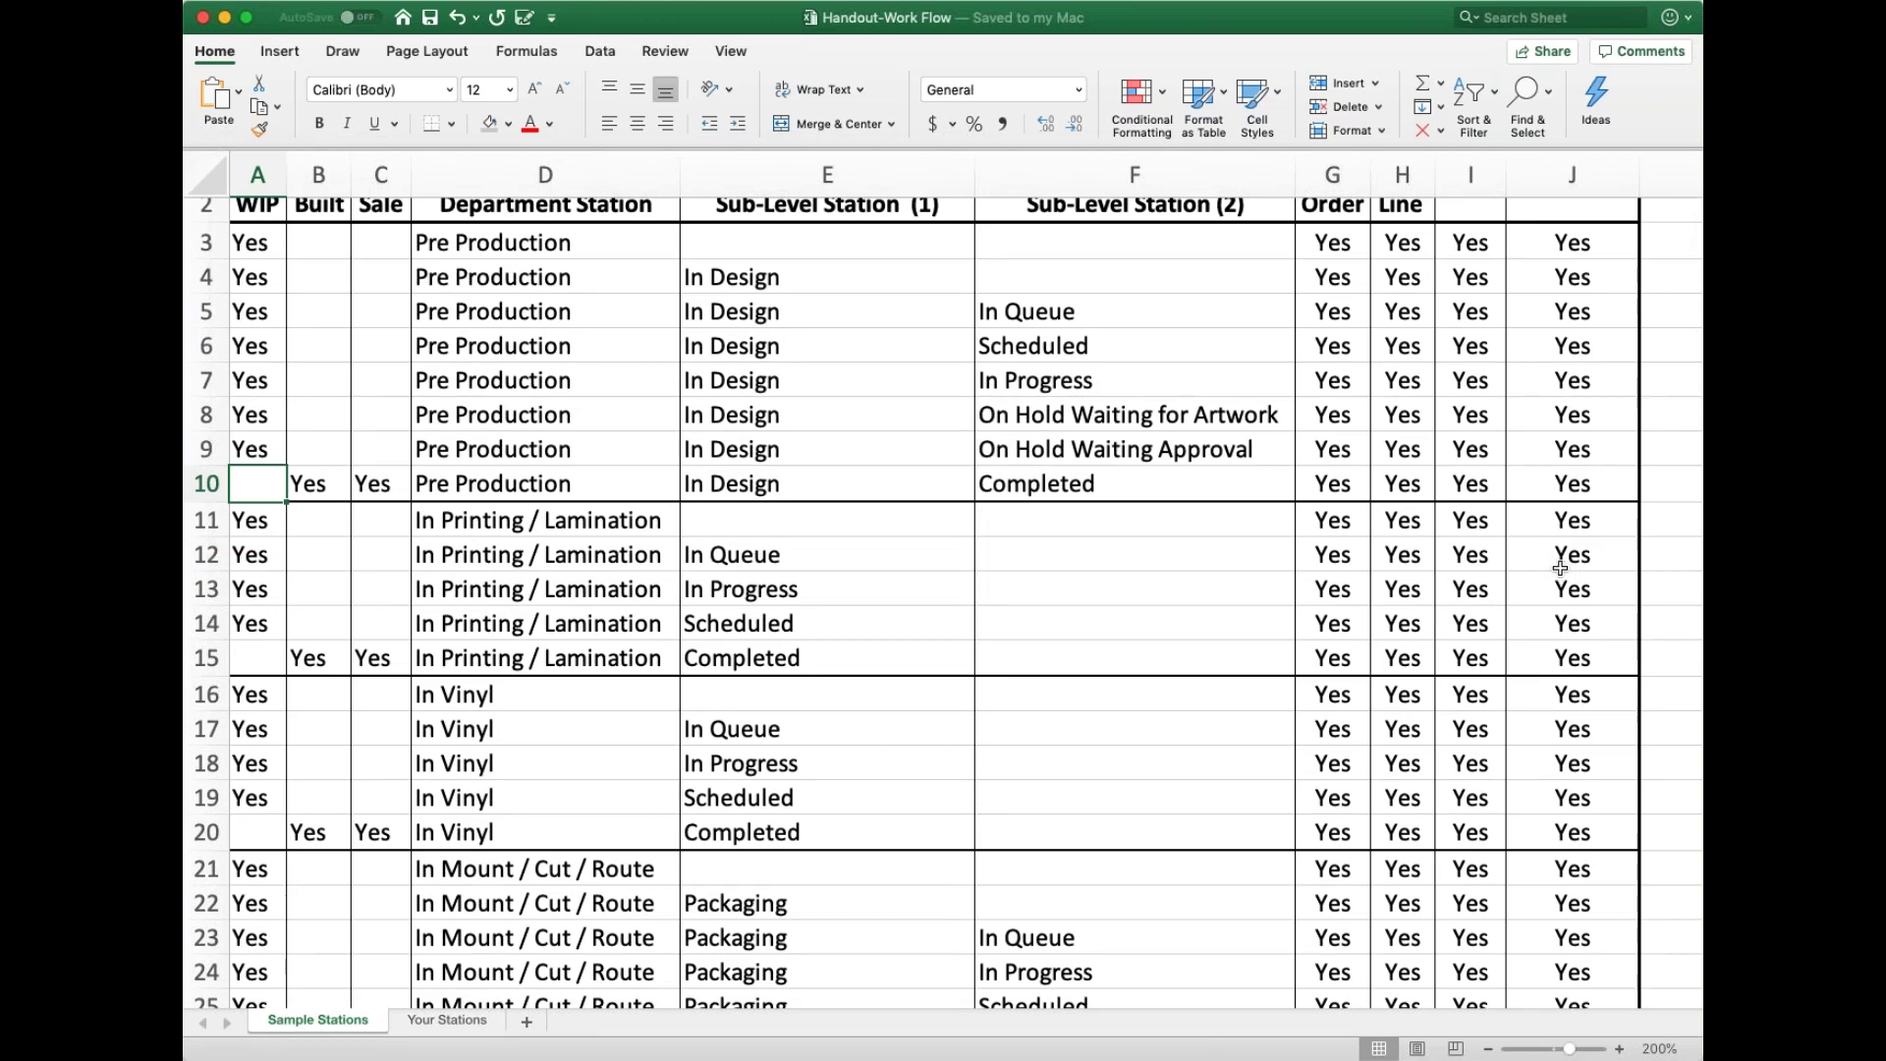
scroll(1238, 602, "up", 2)
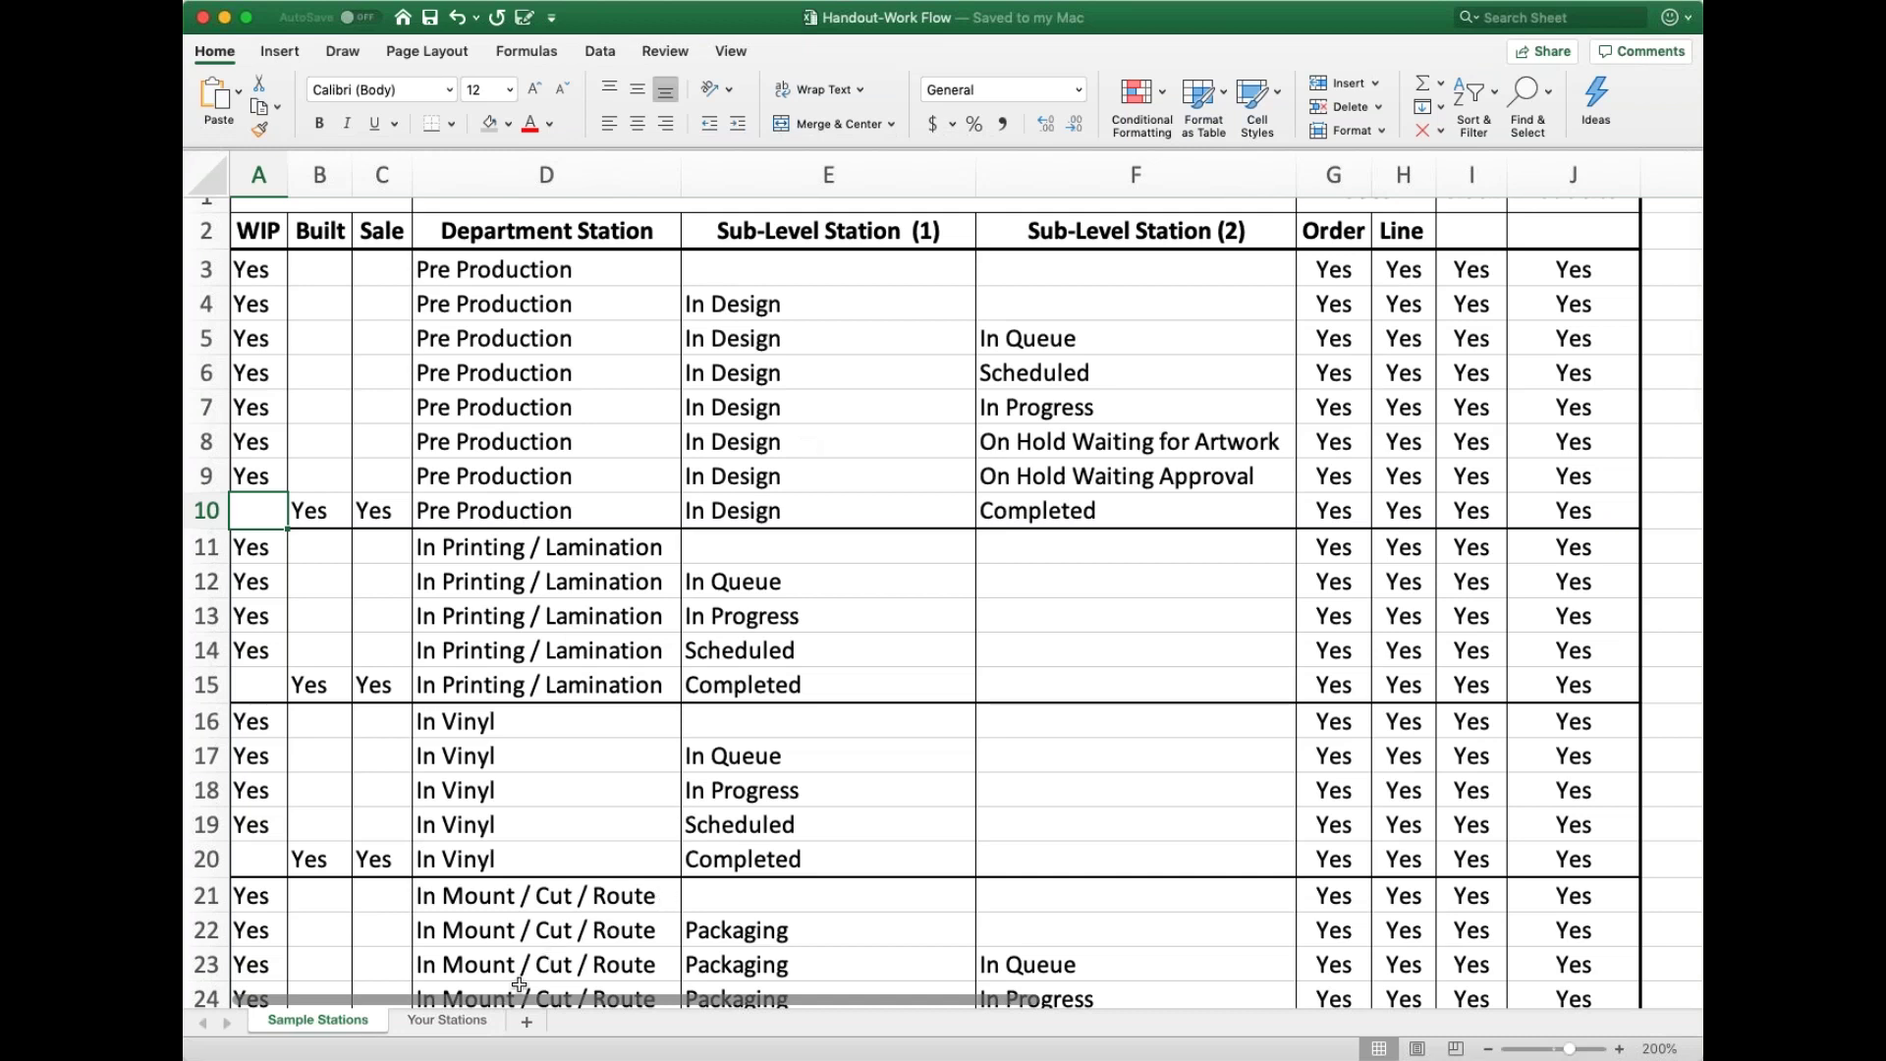
Show the Your Stations sheet and look over its blank rows for entering stations
left_click(447, 1020)
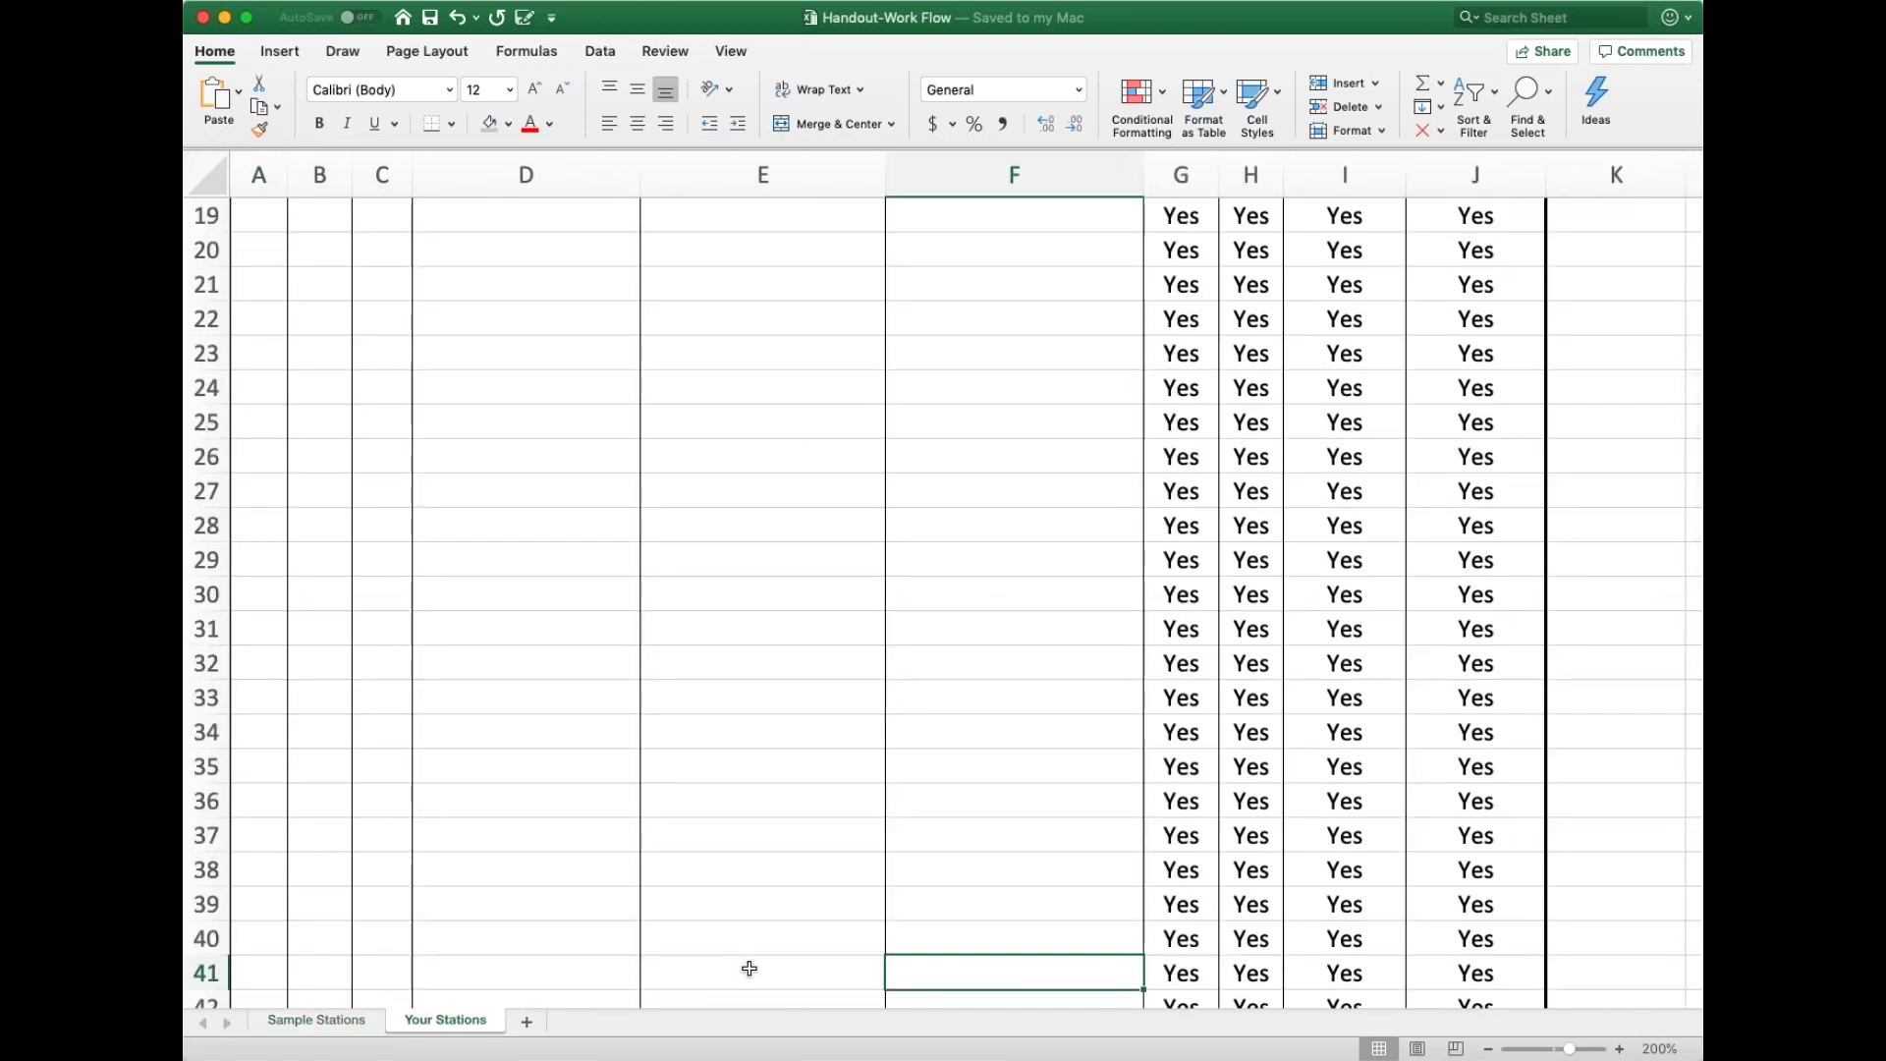
scroll(749, 969, "up", 8)
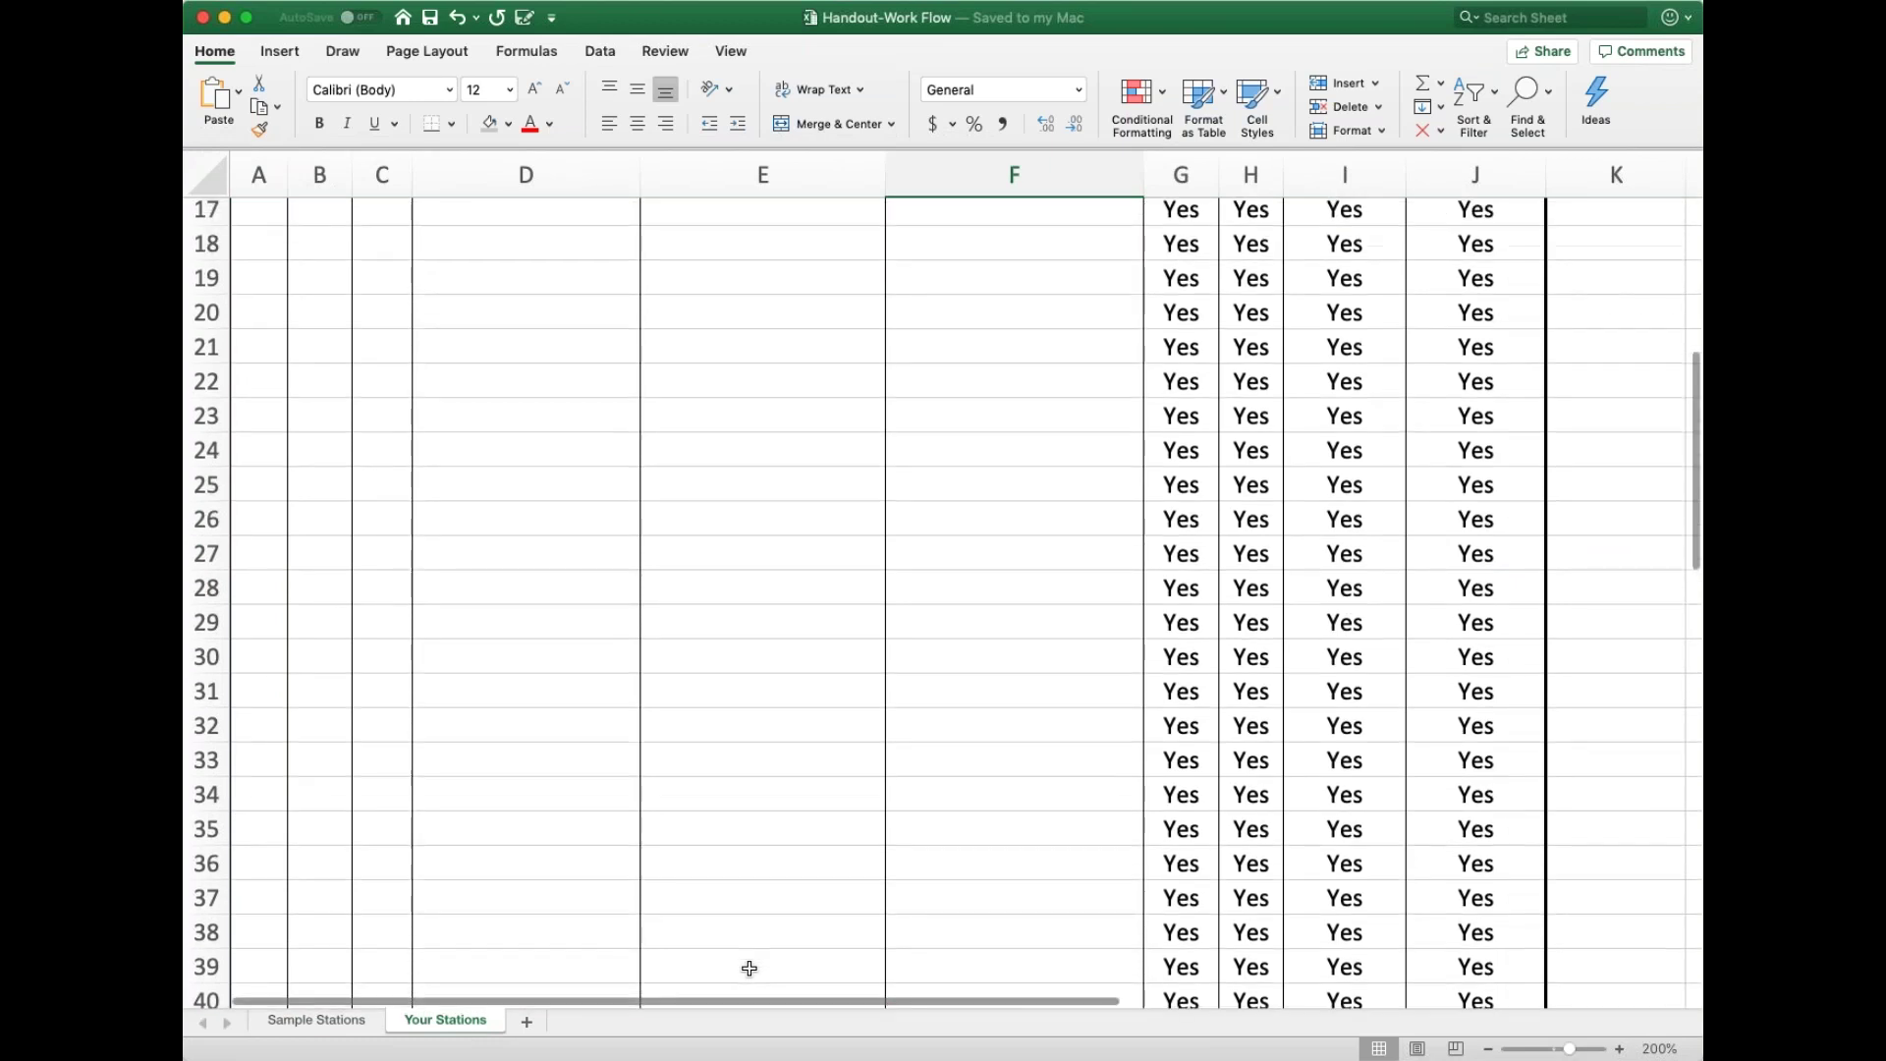
scroll(749, 968, "up", 2)
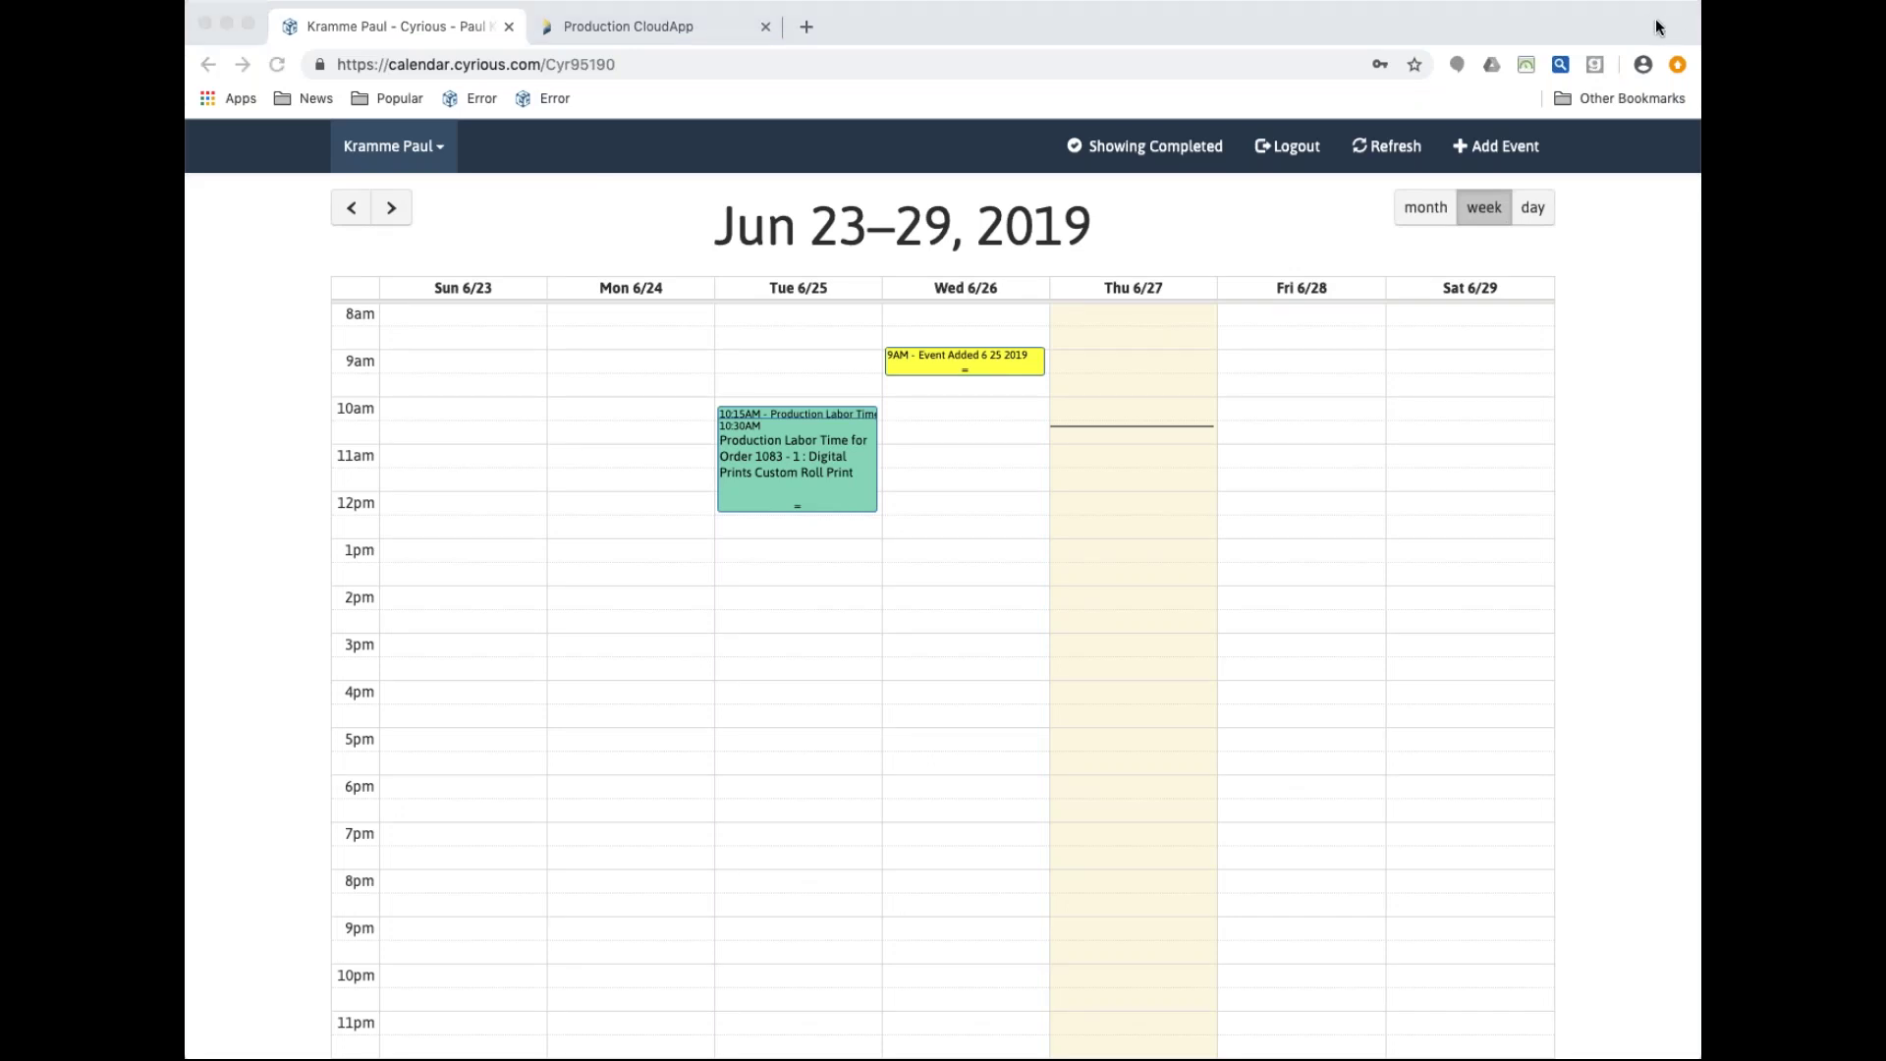
Look through the employee and equipment calendars available in the cloud calendar and choose the signed-in employee's own calendar
left_click(1455, 23)
left_click(918, 27)
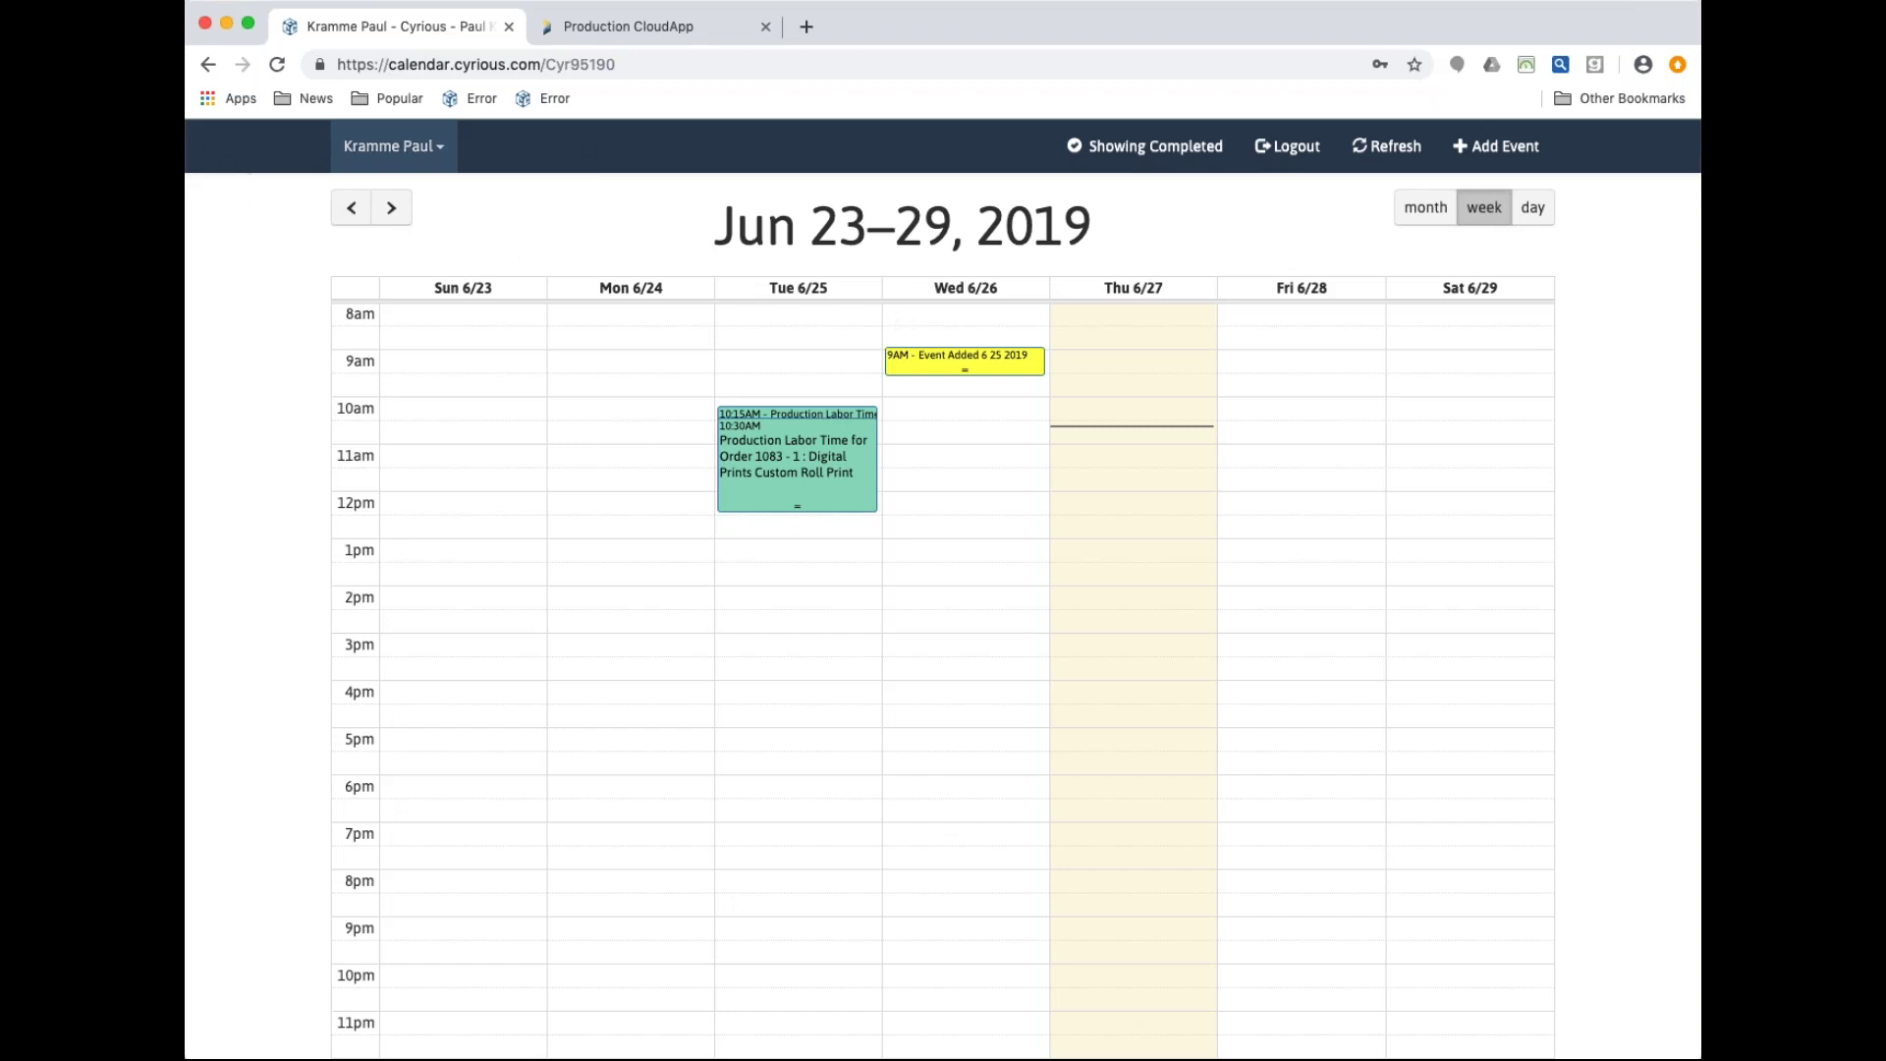
left_click(442, 156)
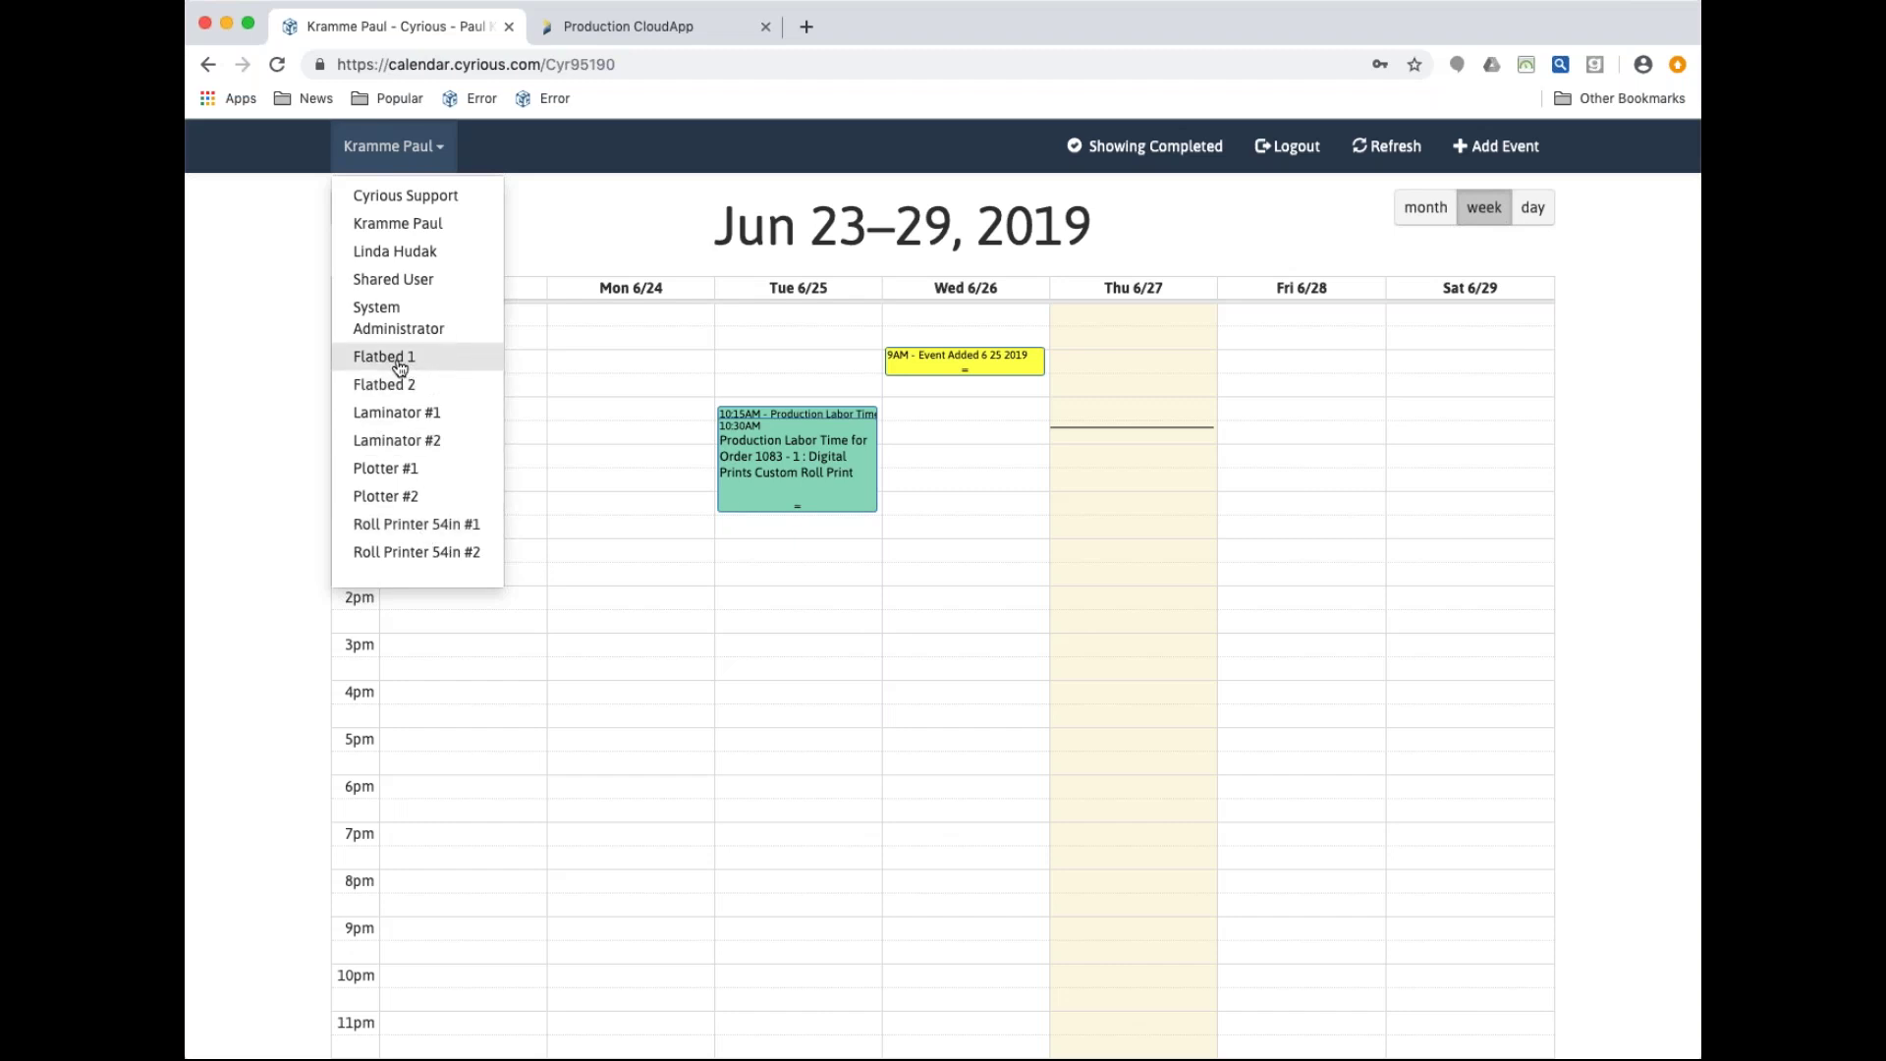
left_click(398, 228)
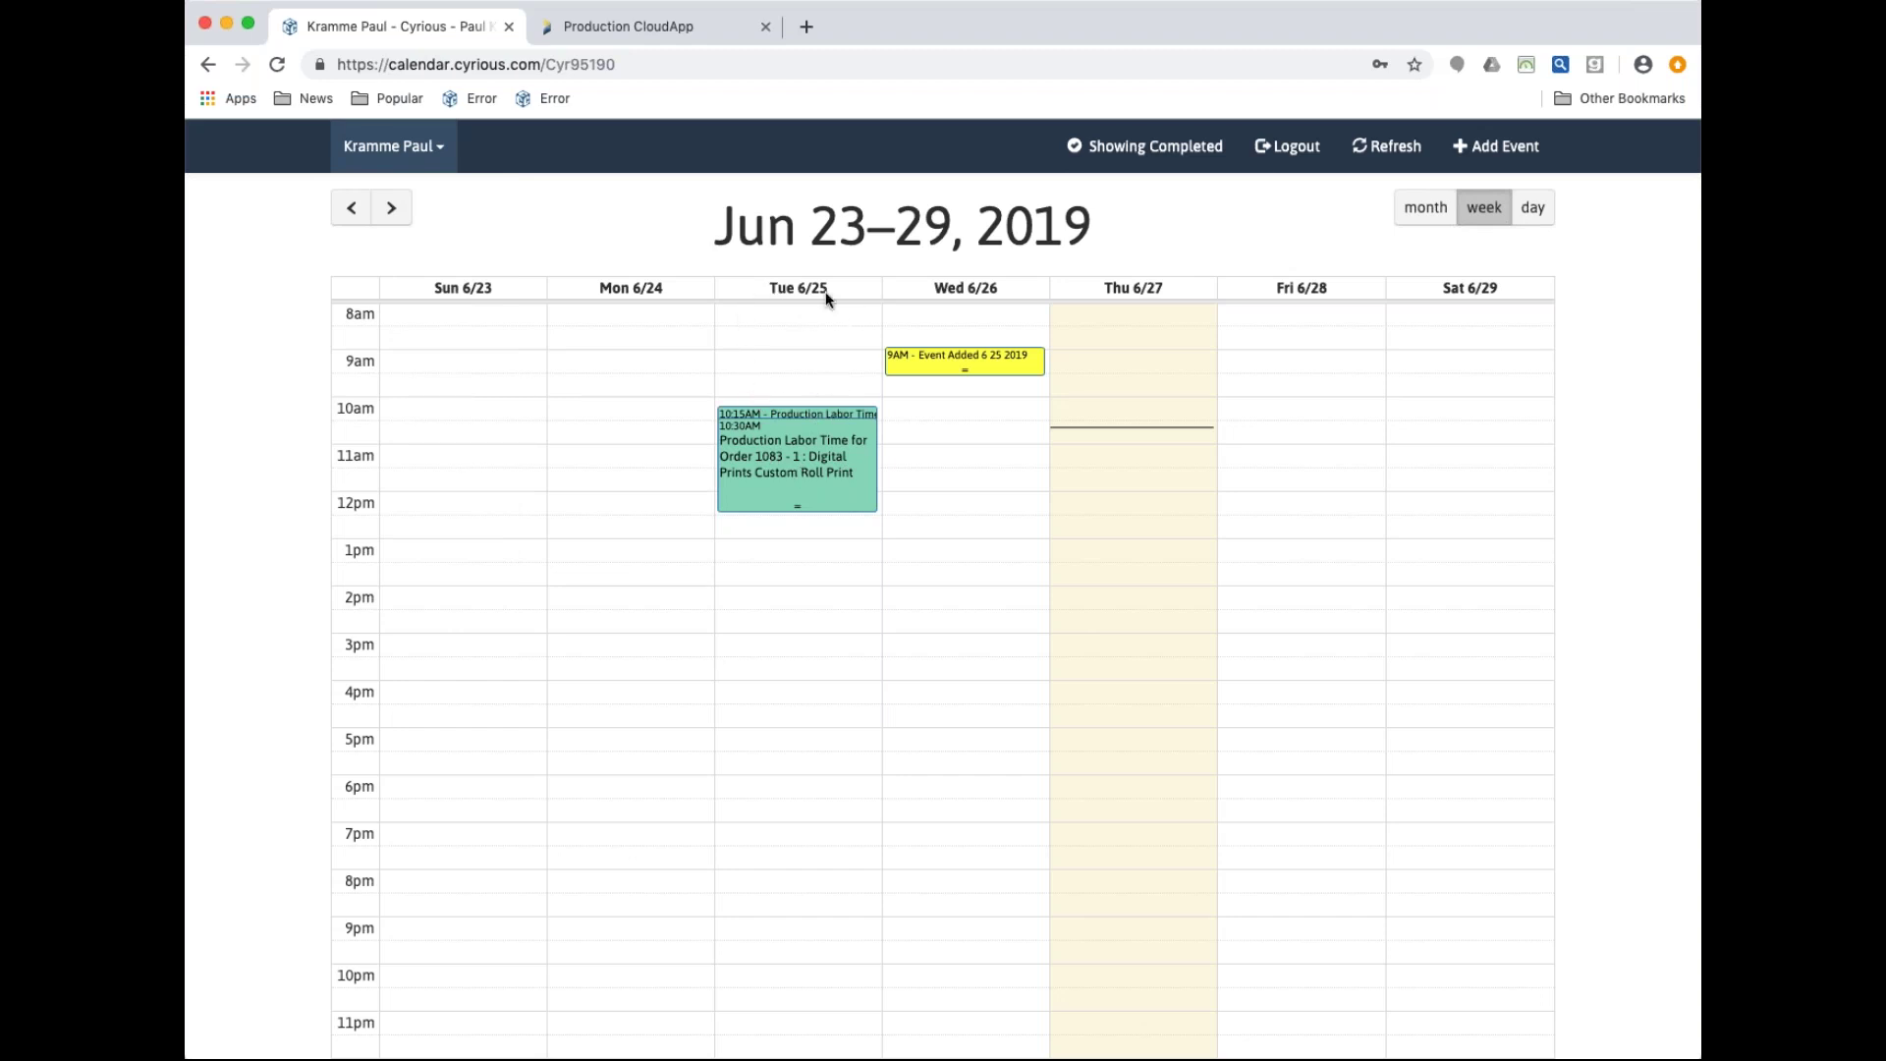
Mark the 10:30am Production Labor Time event on June 25, 2019 as complete
left_click(787, 425)
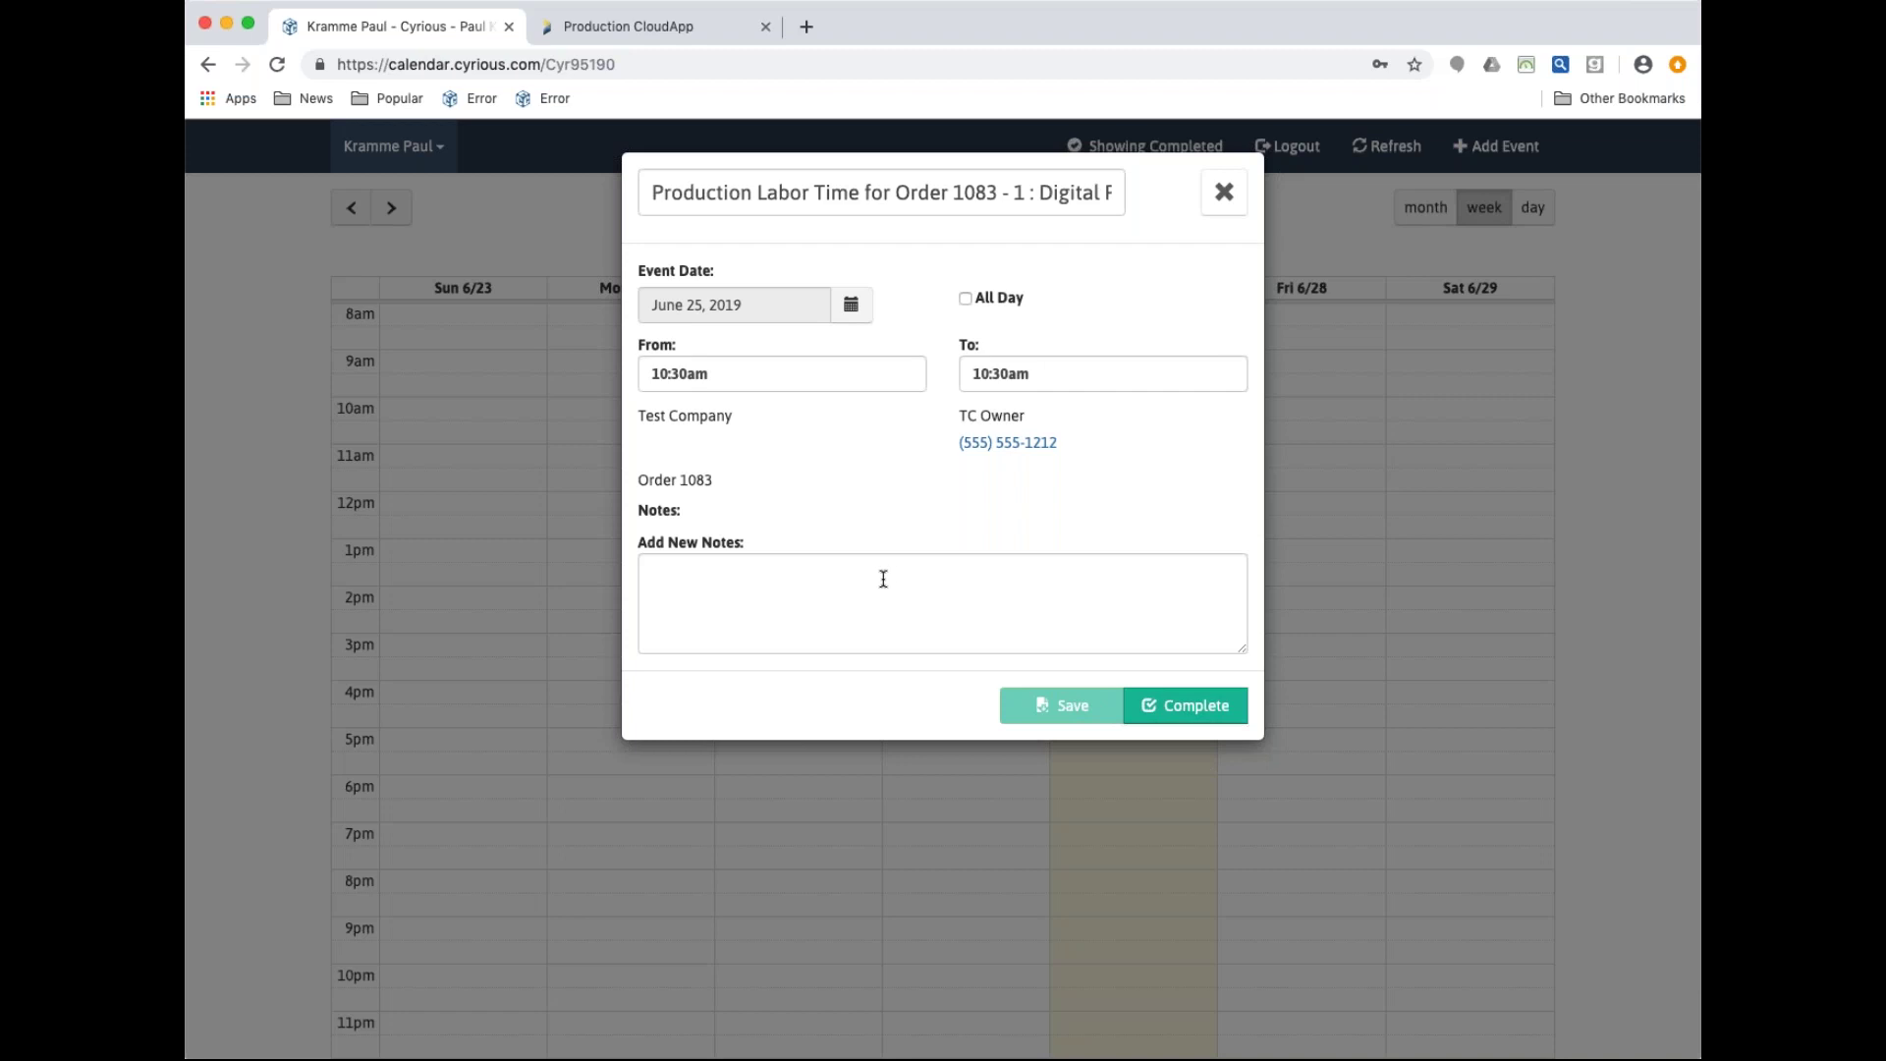
left_click(1177, 713)
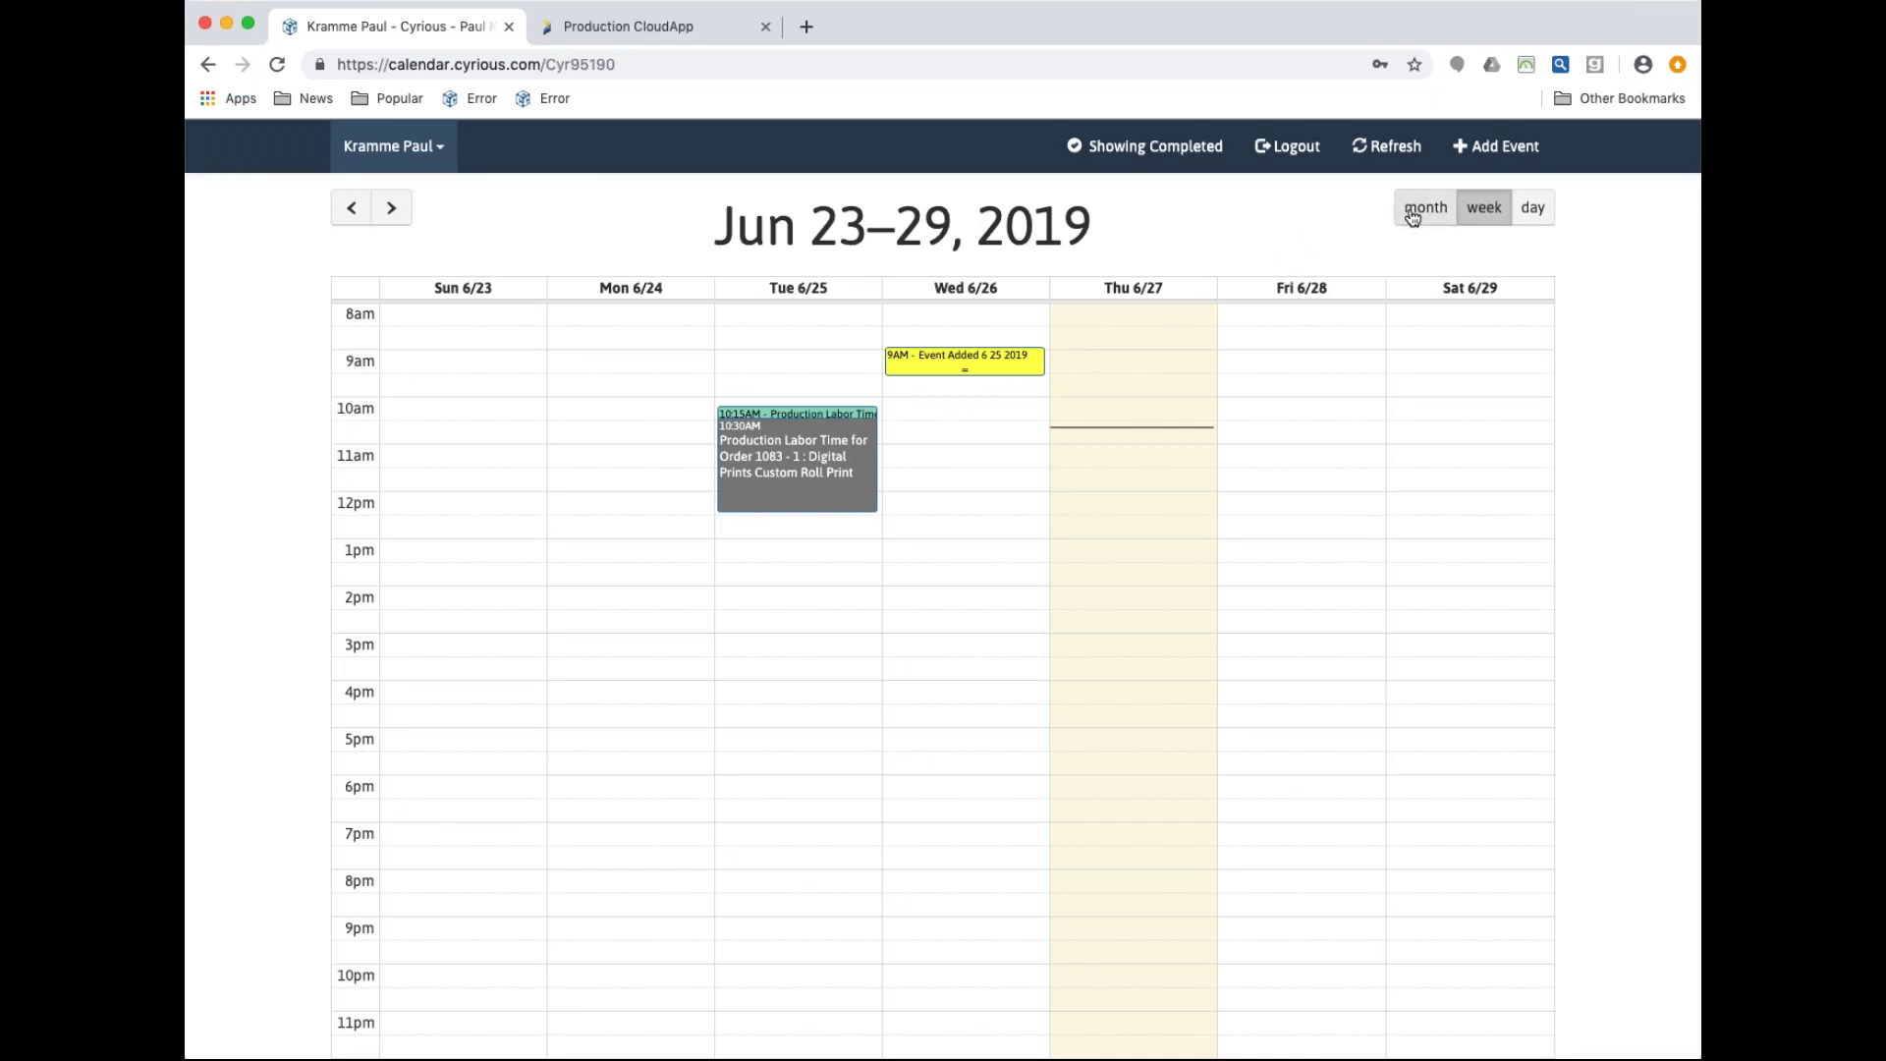
View the calendar by day and by week, and leave it in the month view
left_click(1535, 209)
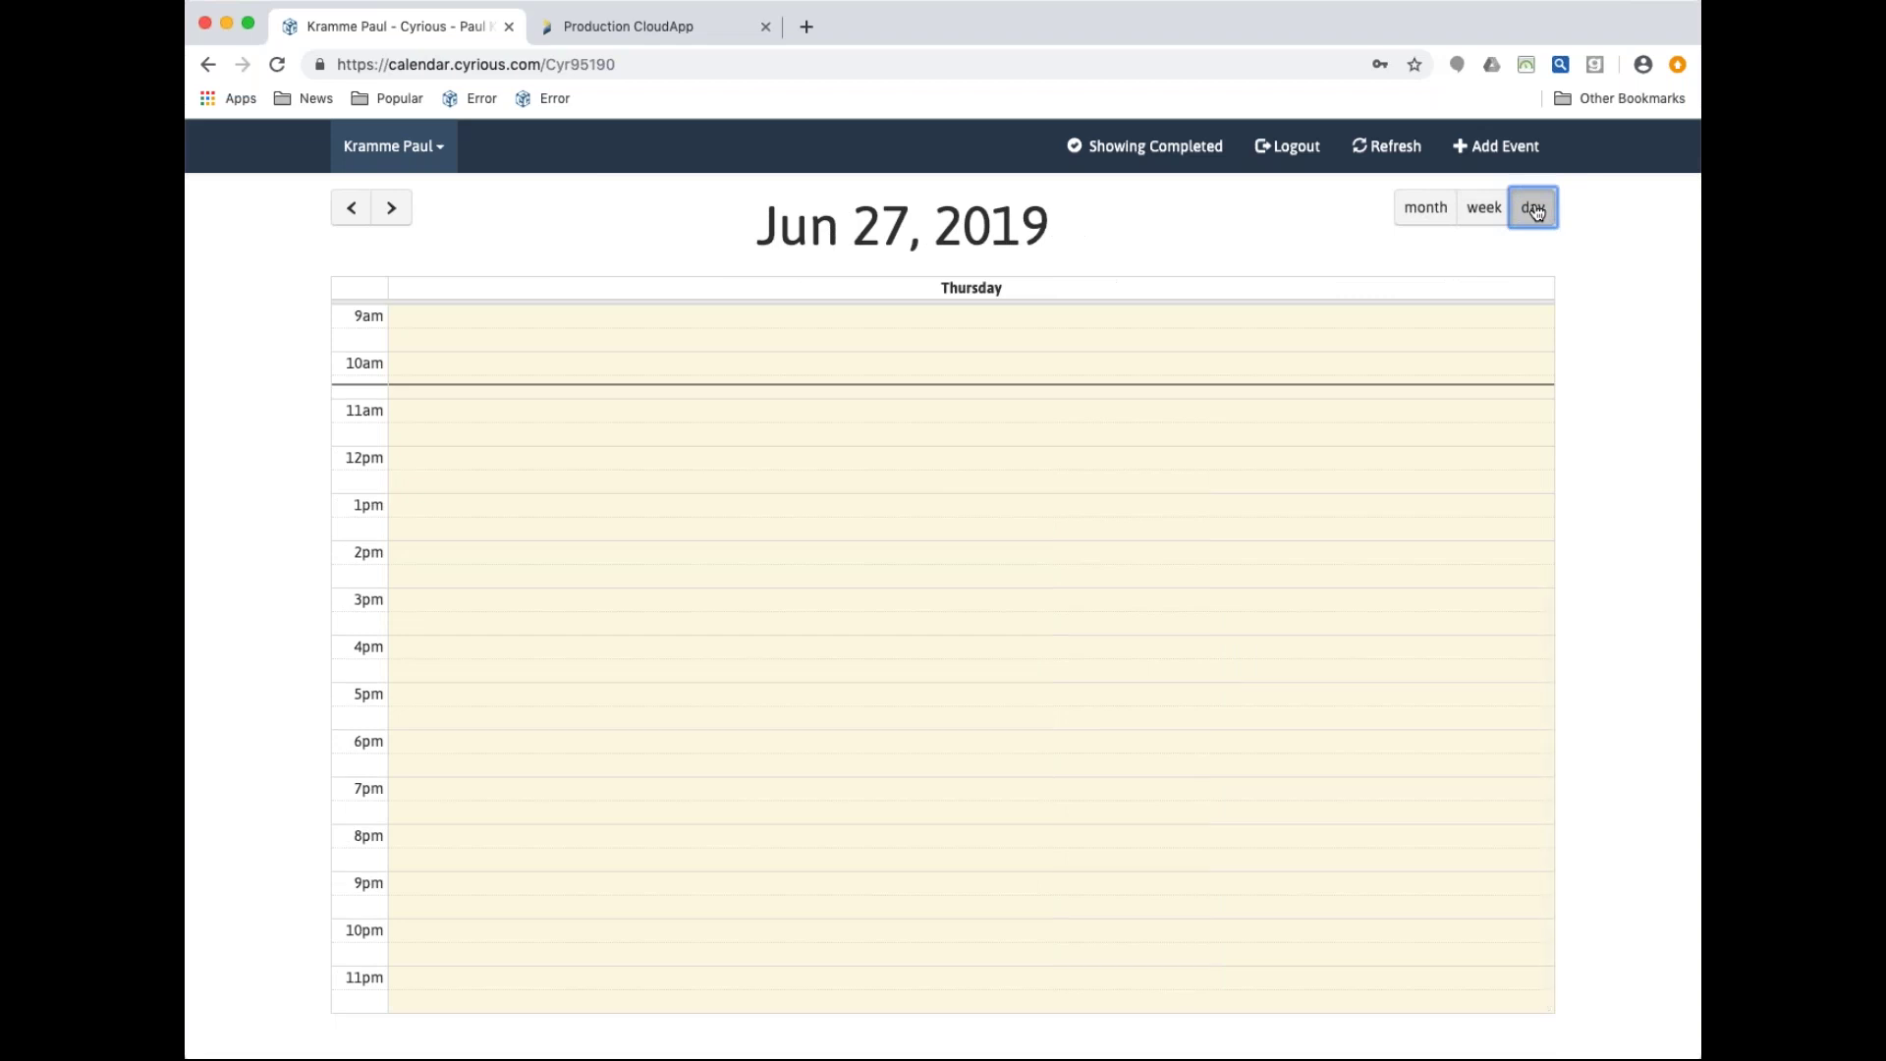
left_click(1474, 215)
left_click(1429, 214)
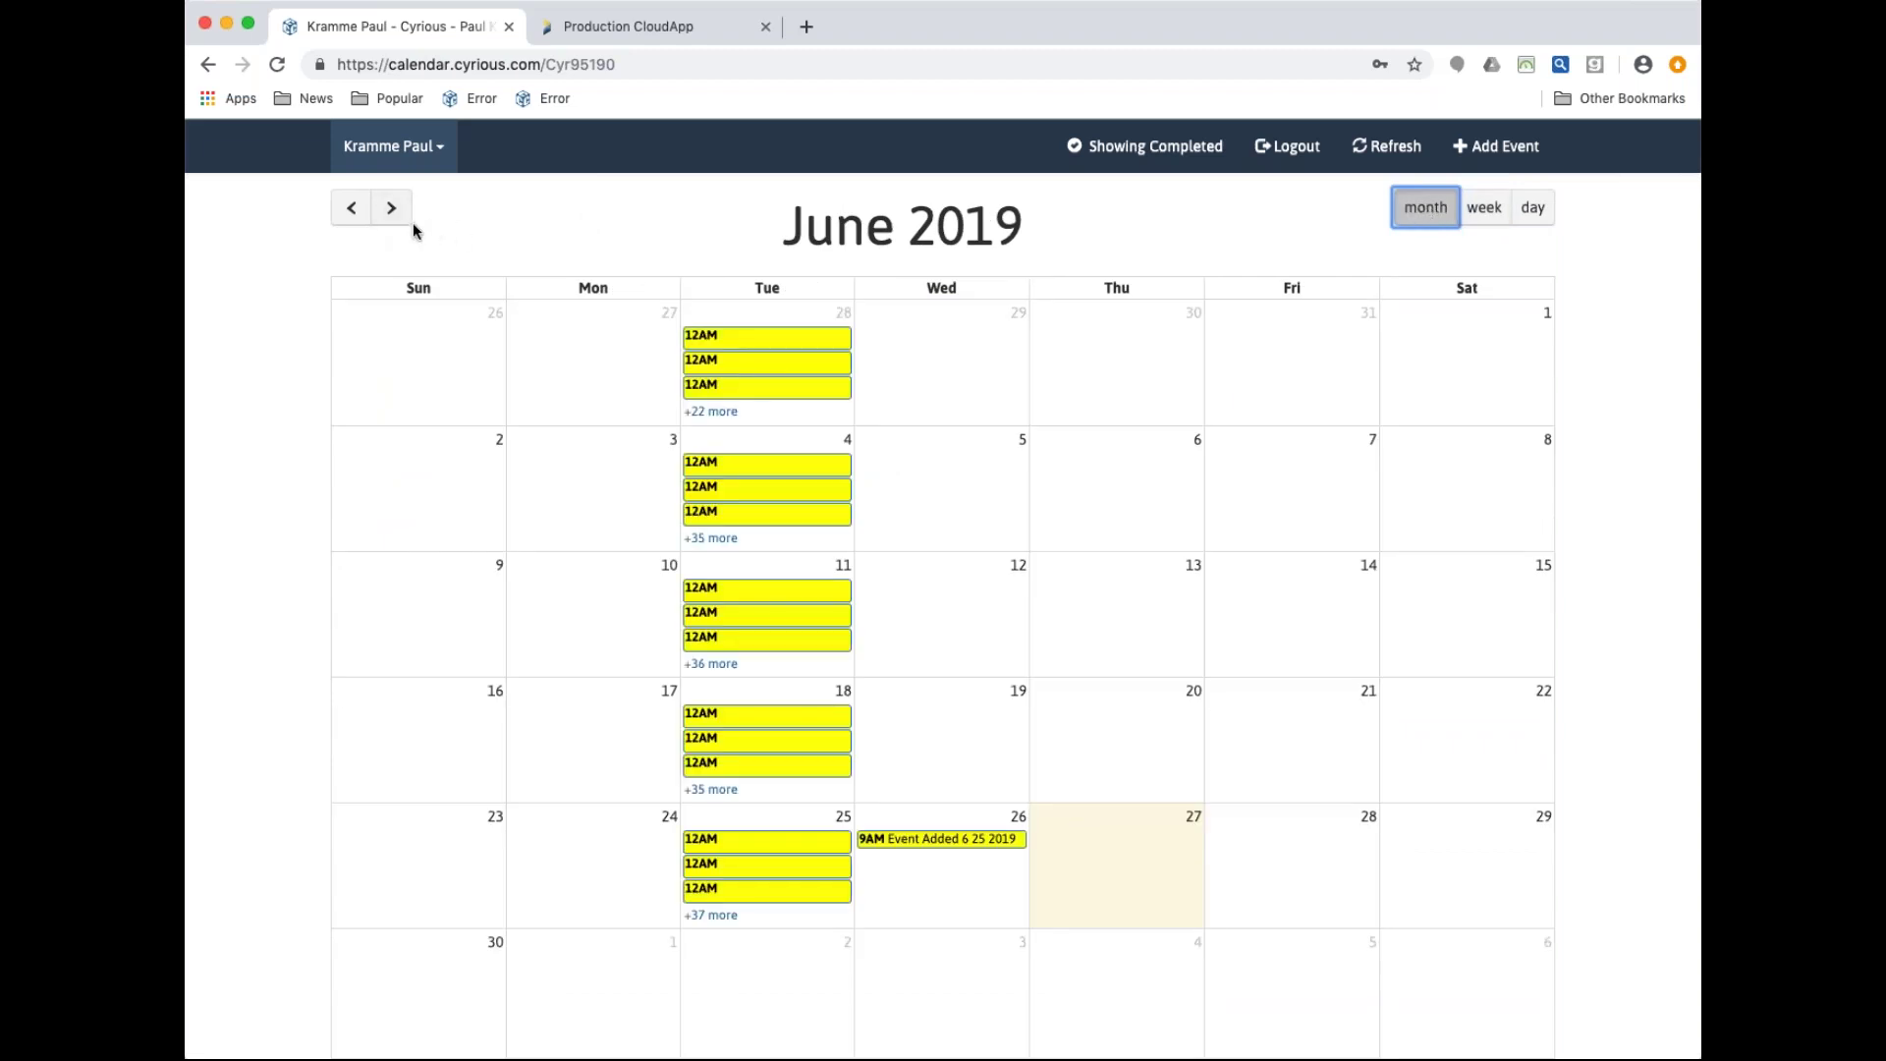
Go back through the earlier months of the calendar to the beginning of 2018
left_click(351, 209)
left_click(351, 210)
left_click(352, 210)
left_click(352, 209)
left_click(352, 209)
left_click(352, 209)
left_click(351, 209)
left_click(351, 209)
left_click(351, 209)
left_click(352, 209)
left_click(352, 209)
left_click(351, 209)
left_click(351, 209)
left_click(352, 210)
left_click(352, 209)
left_click(353, 211)
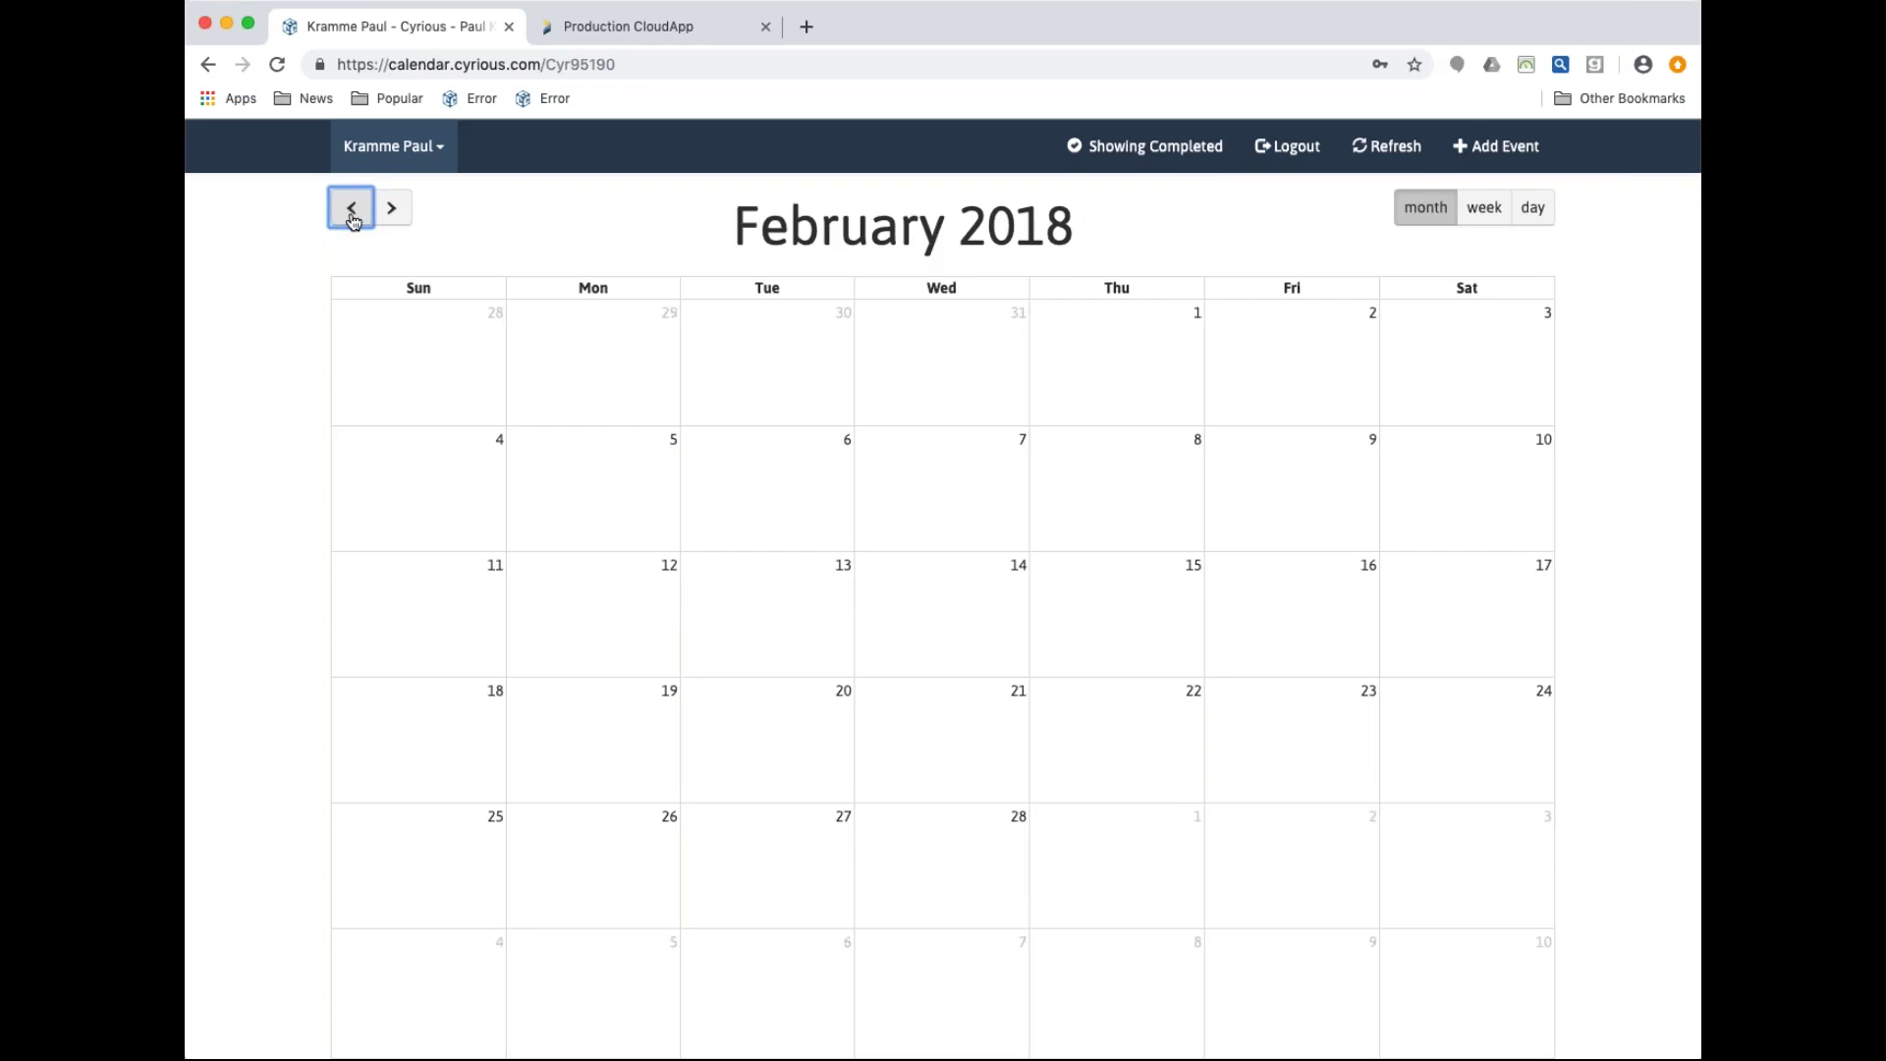
Move the calendar forward month by month from early 2018 to August 2018
left_click(392, 208)
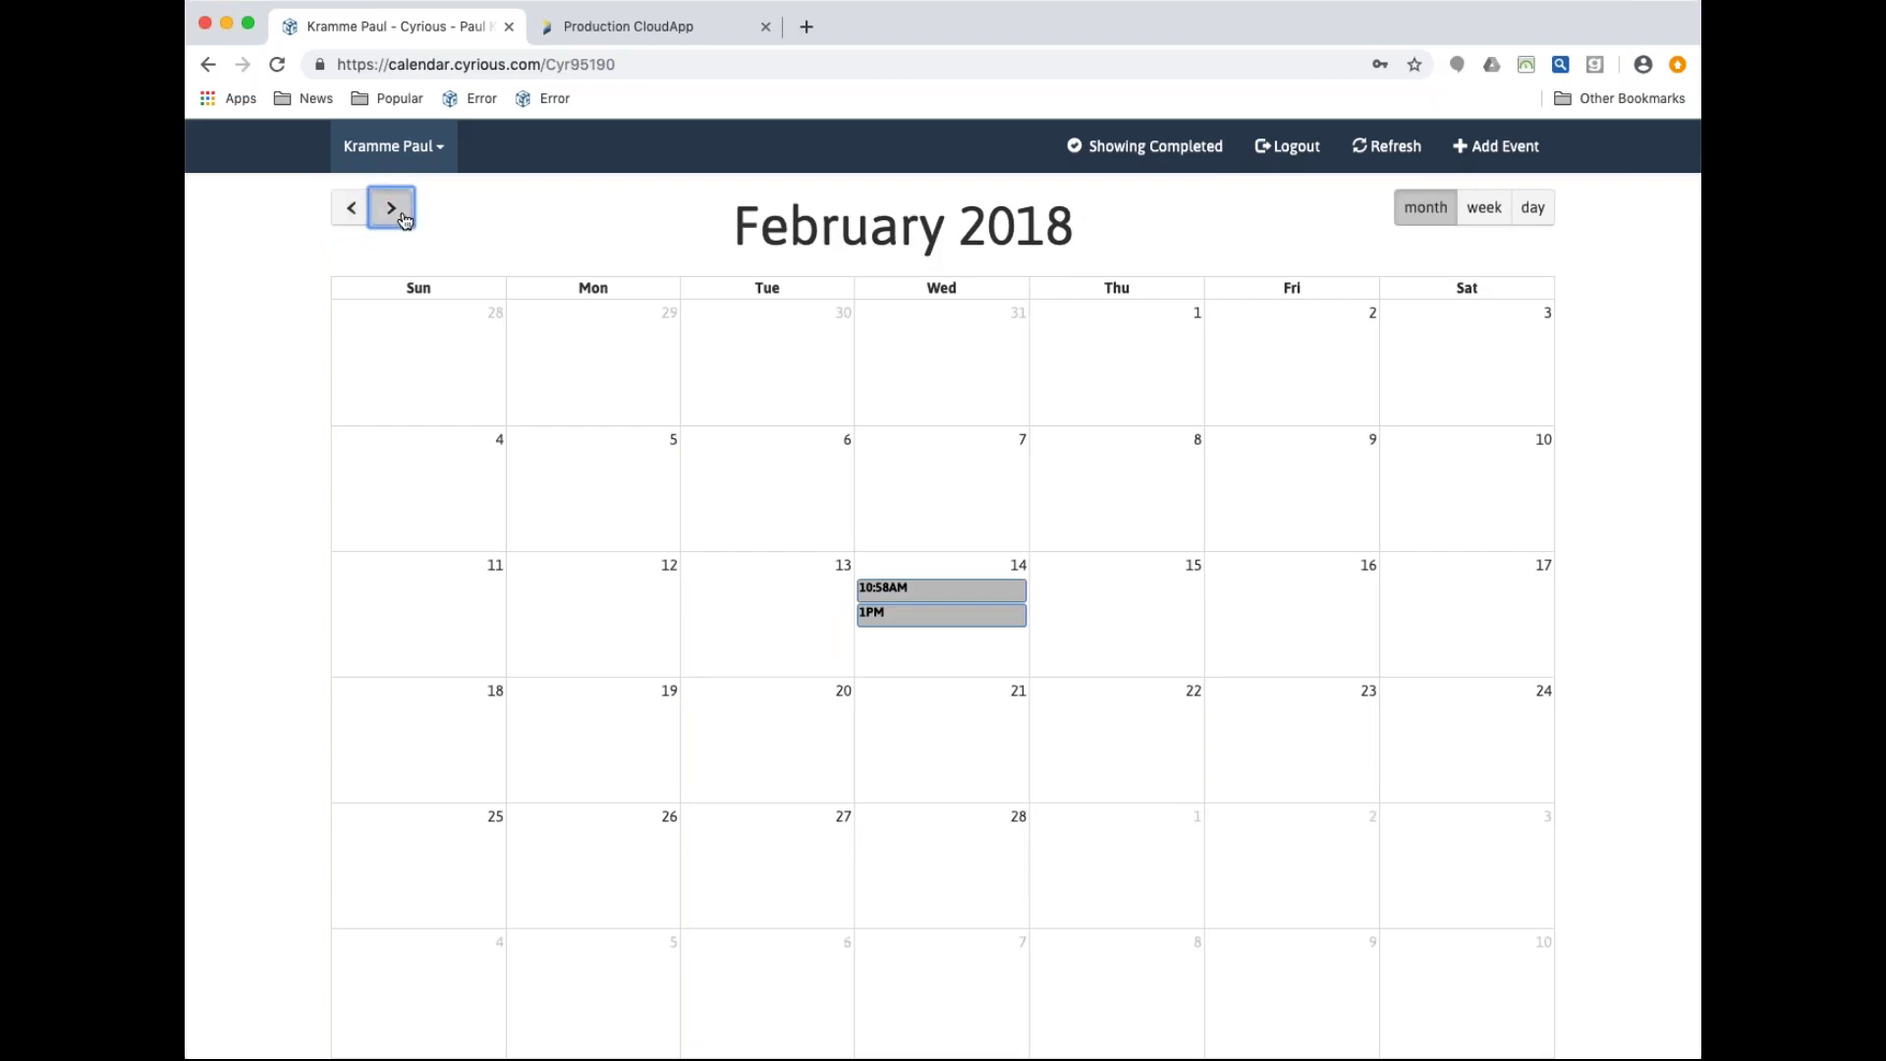
left_click(392, 208)
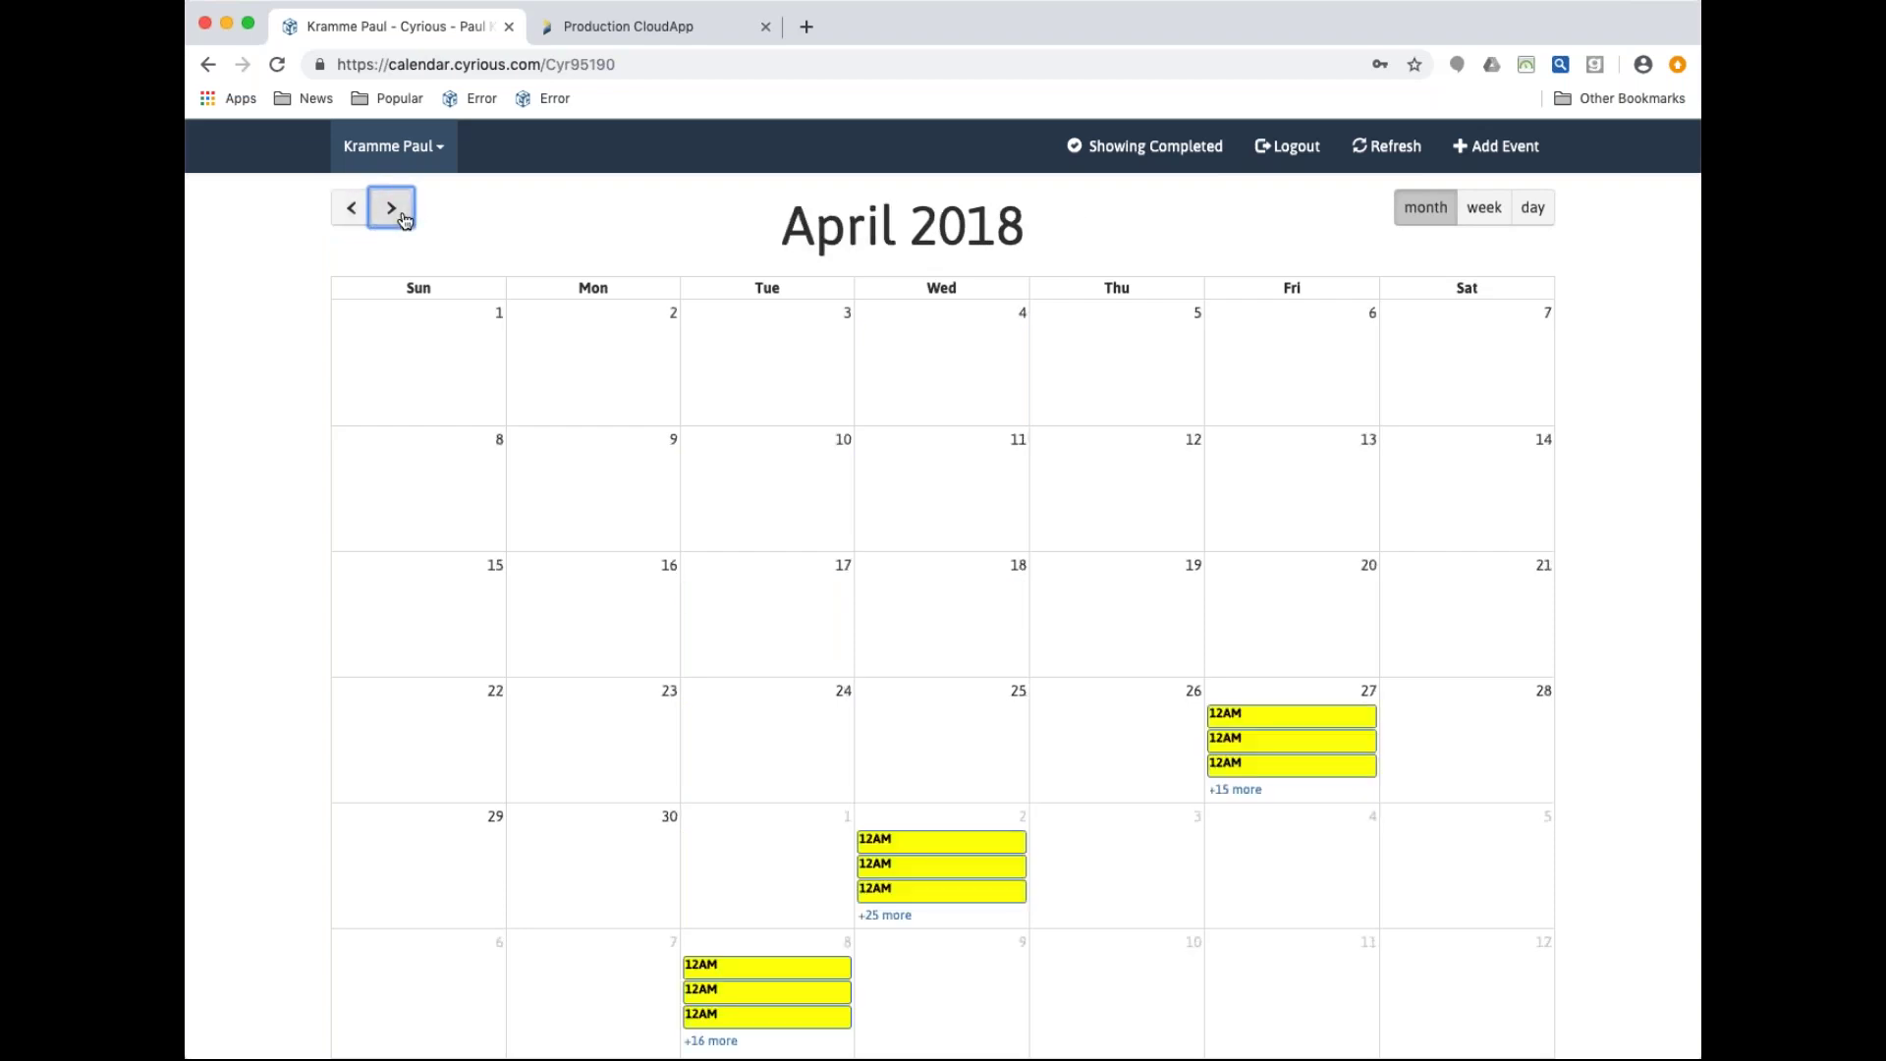
left_click(402, 216)
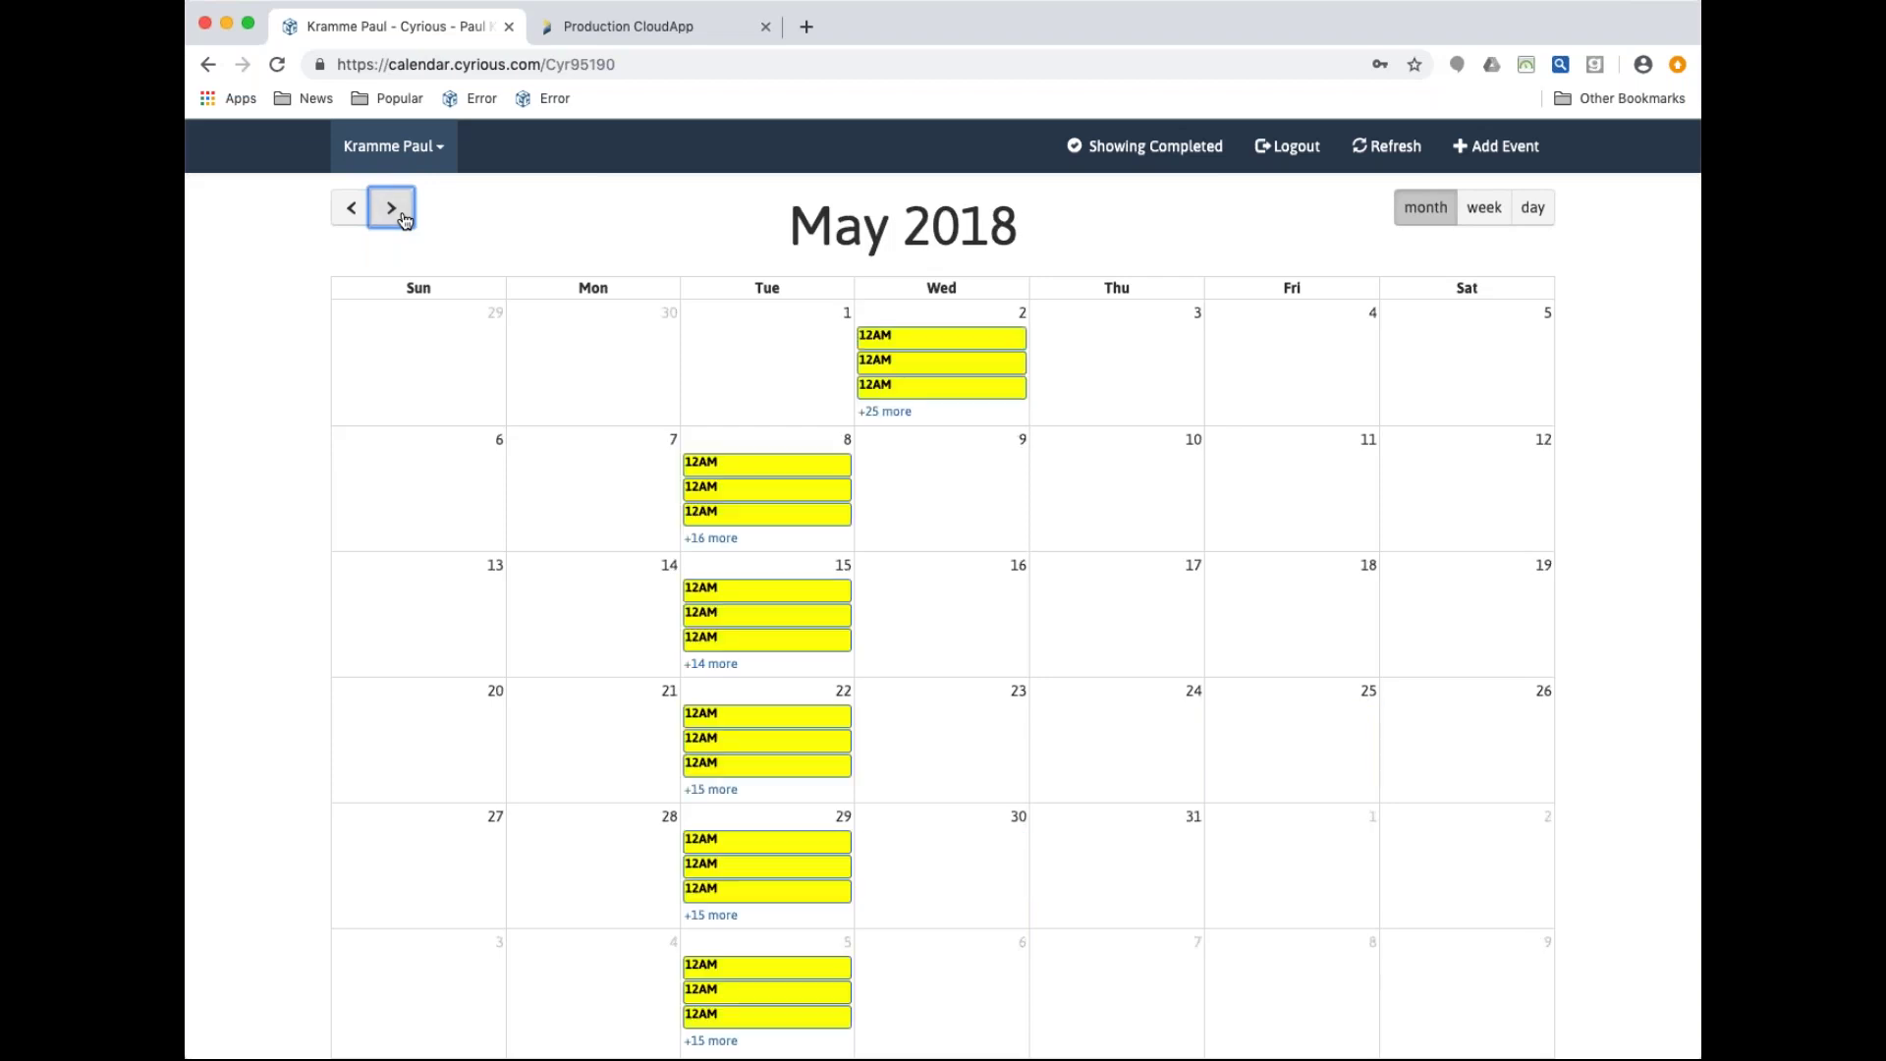
left_click(402, 214)
left_click(402, 214)
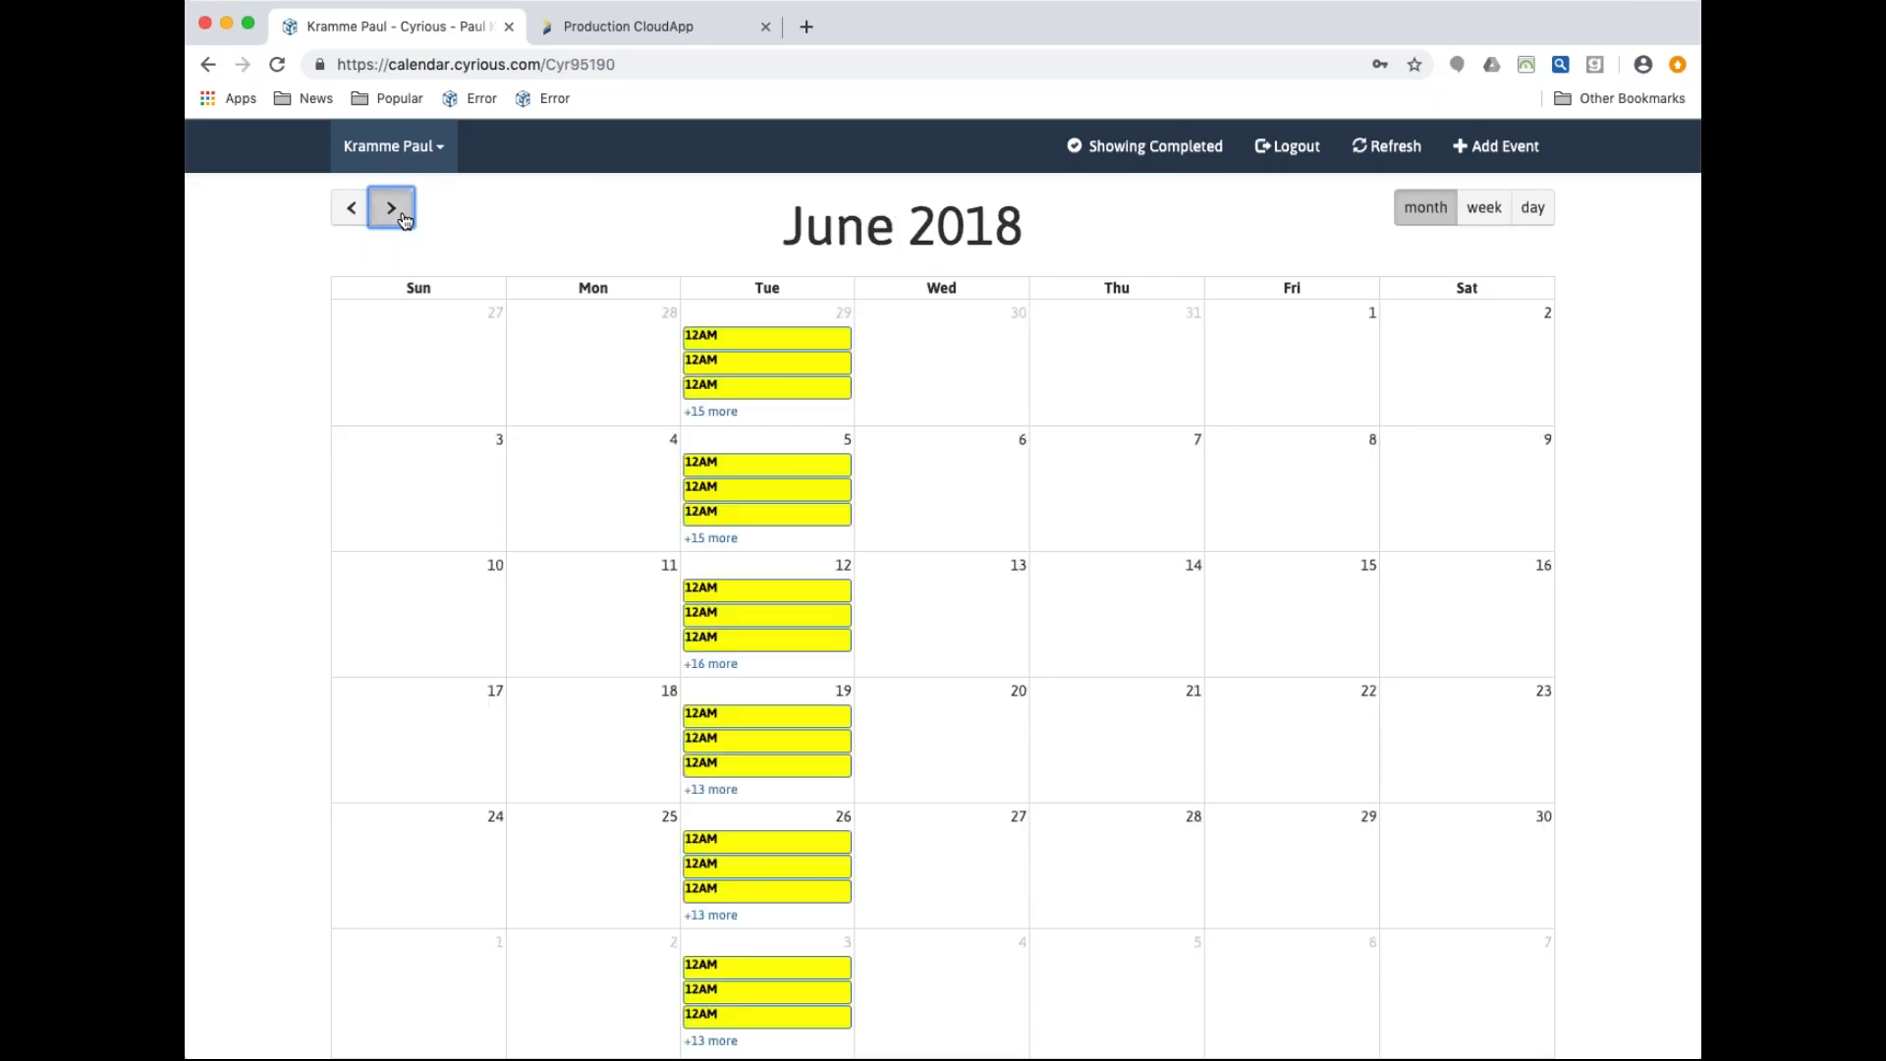
left_click(401, 214)
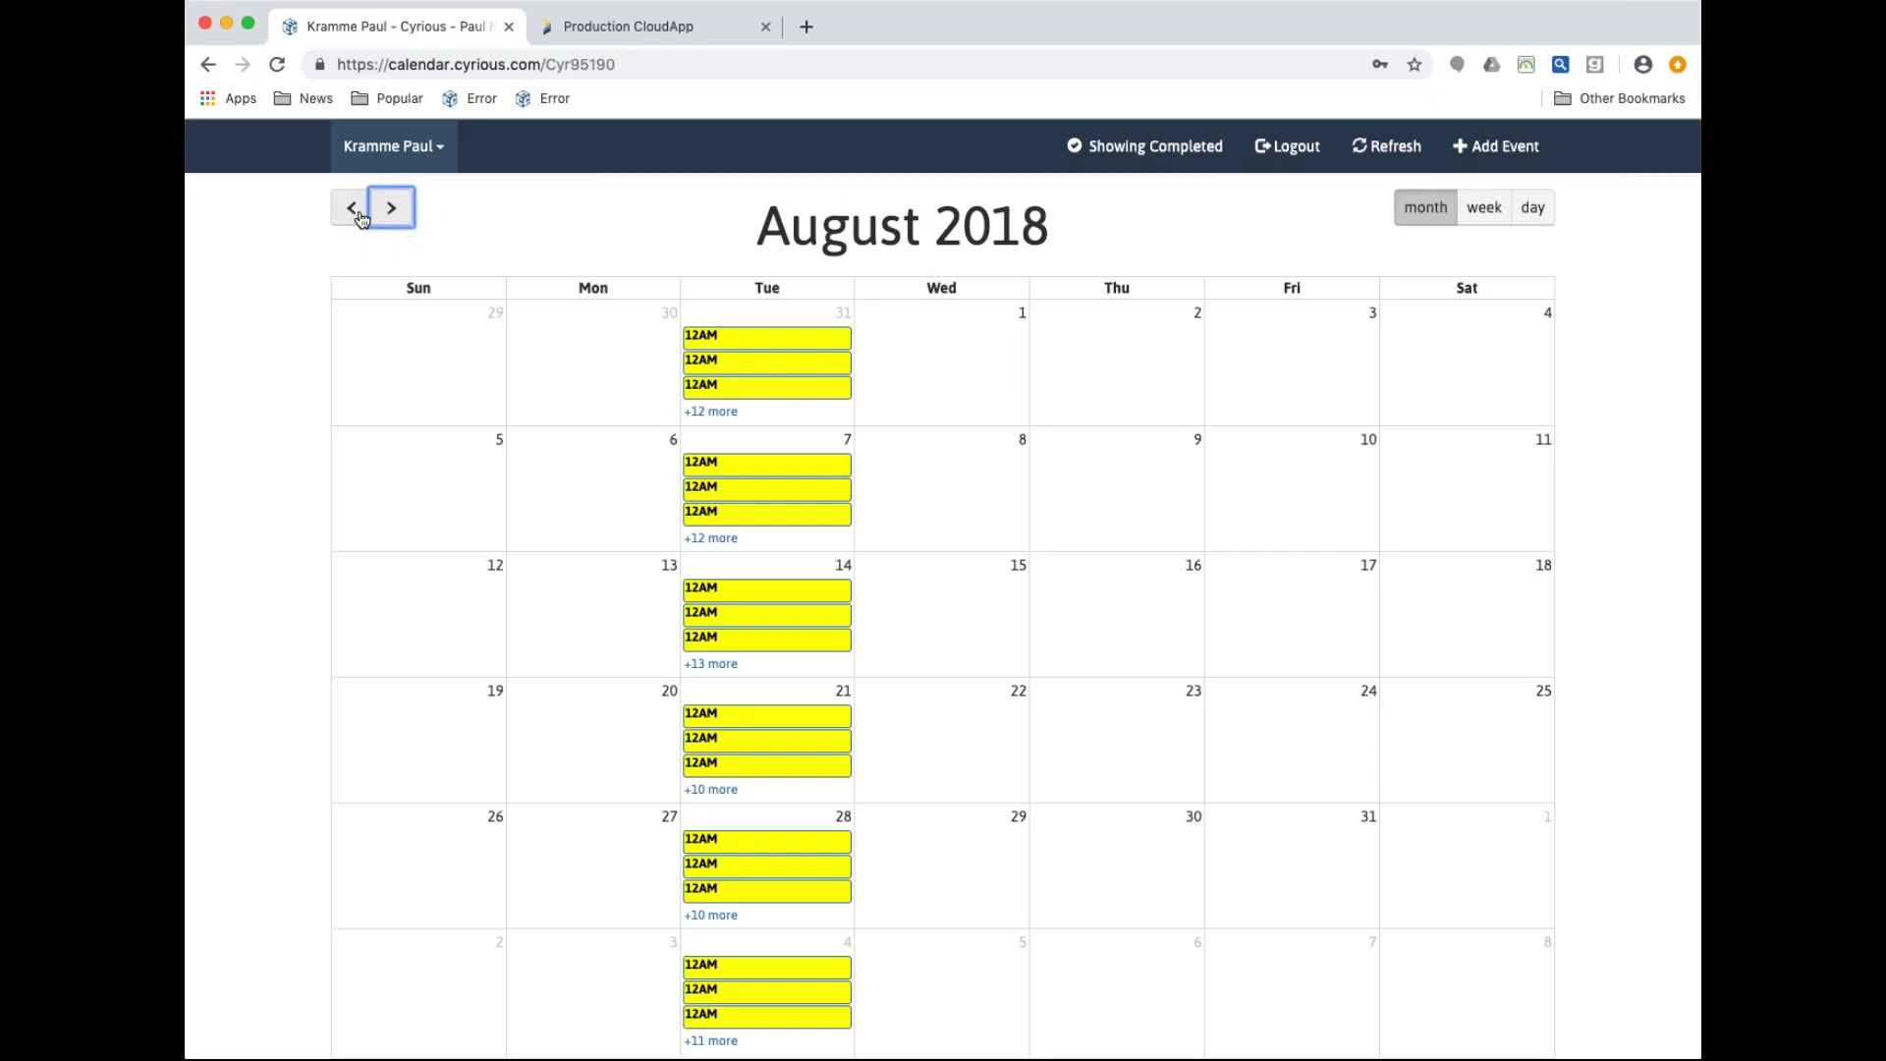
Go back through the months to September 2017 and view the October 2017 events
left_click(356, 211)
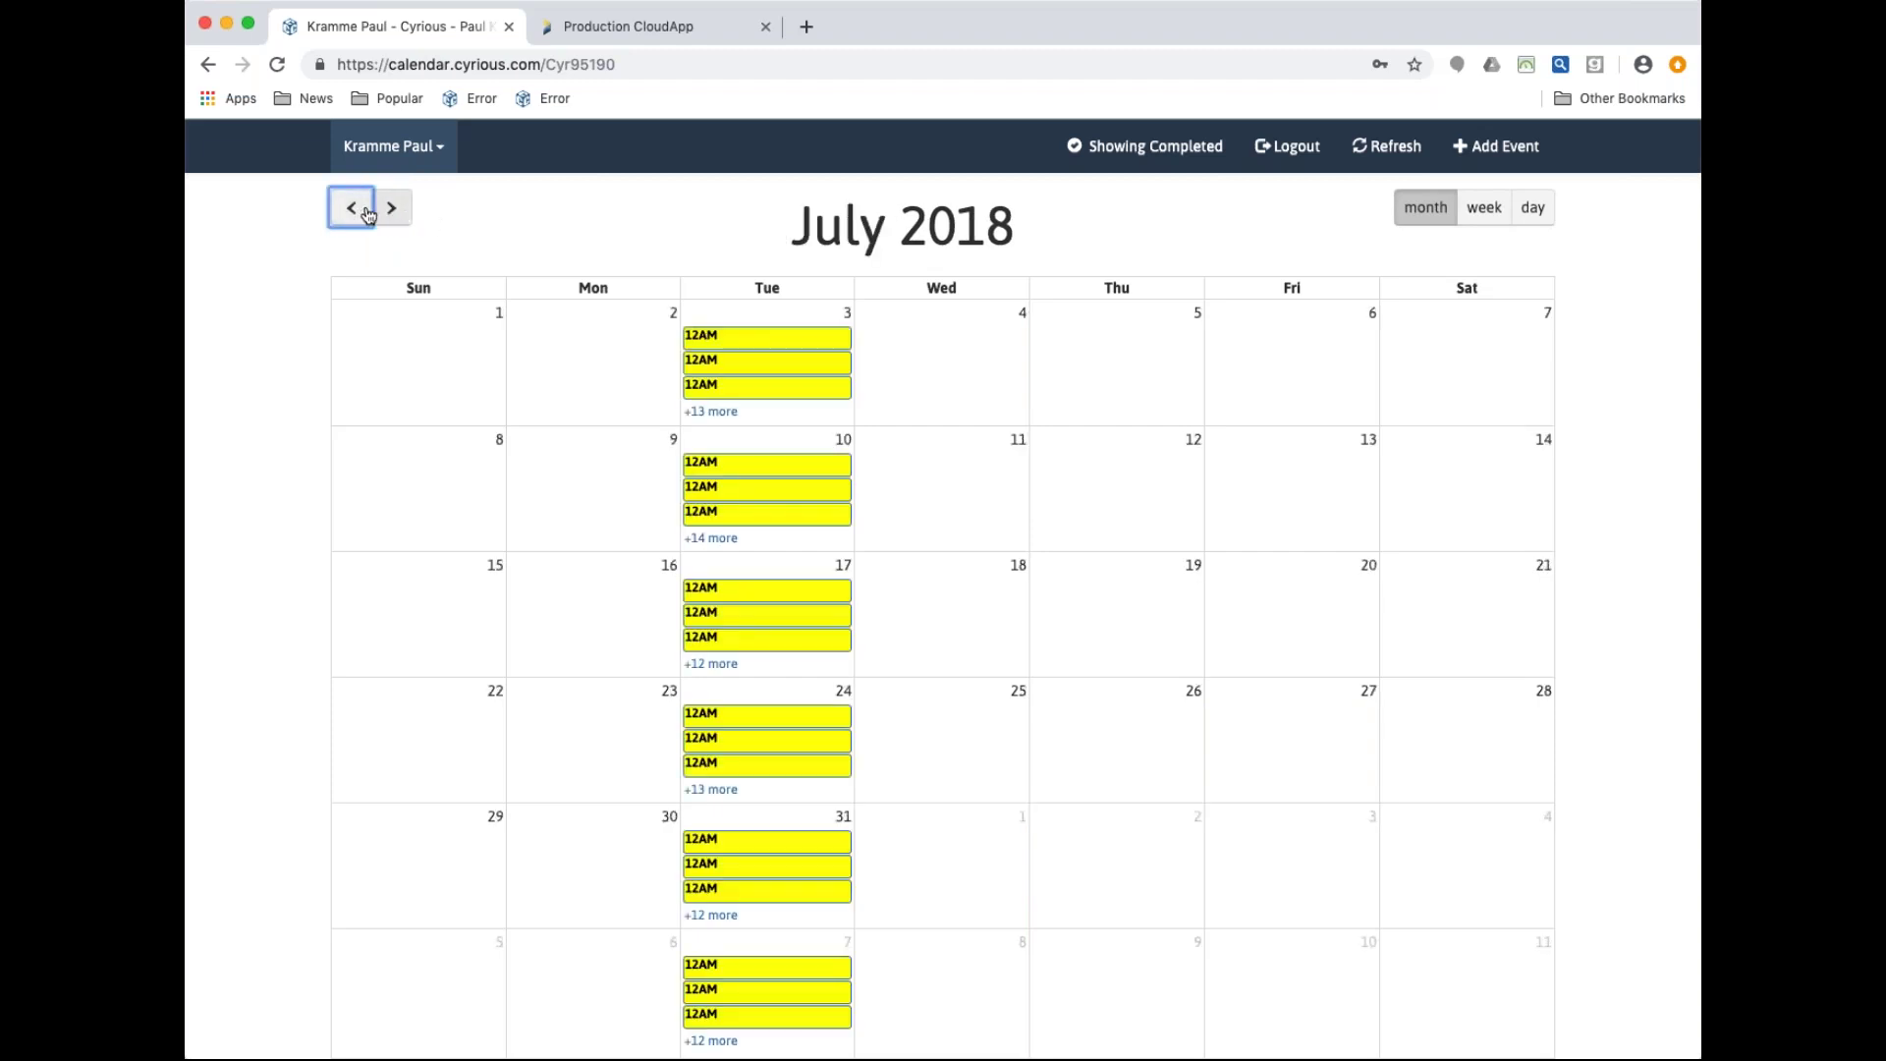
left_click(356, 210)
triple_click(356, 210)
triple_click(355, 210)
double_click(356, 210)
left_click(356, 210)
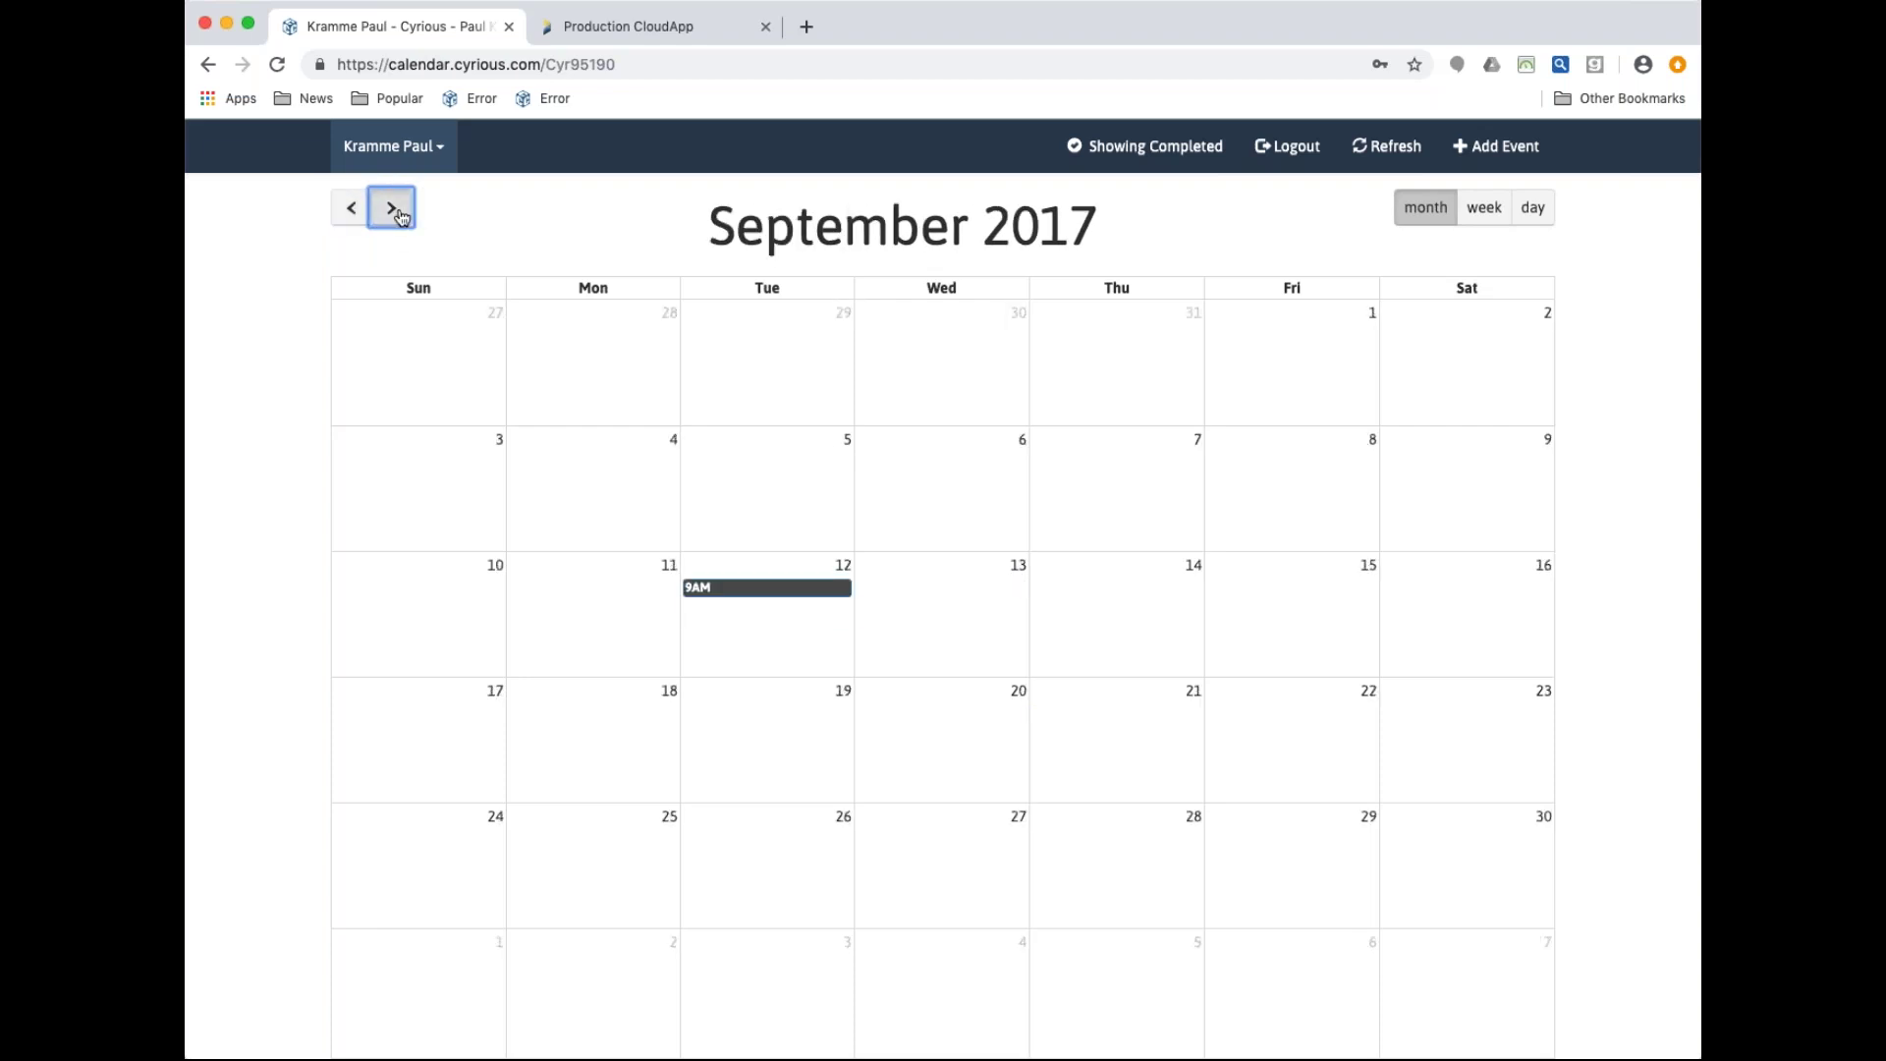
left_click(397, 212)
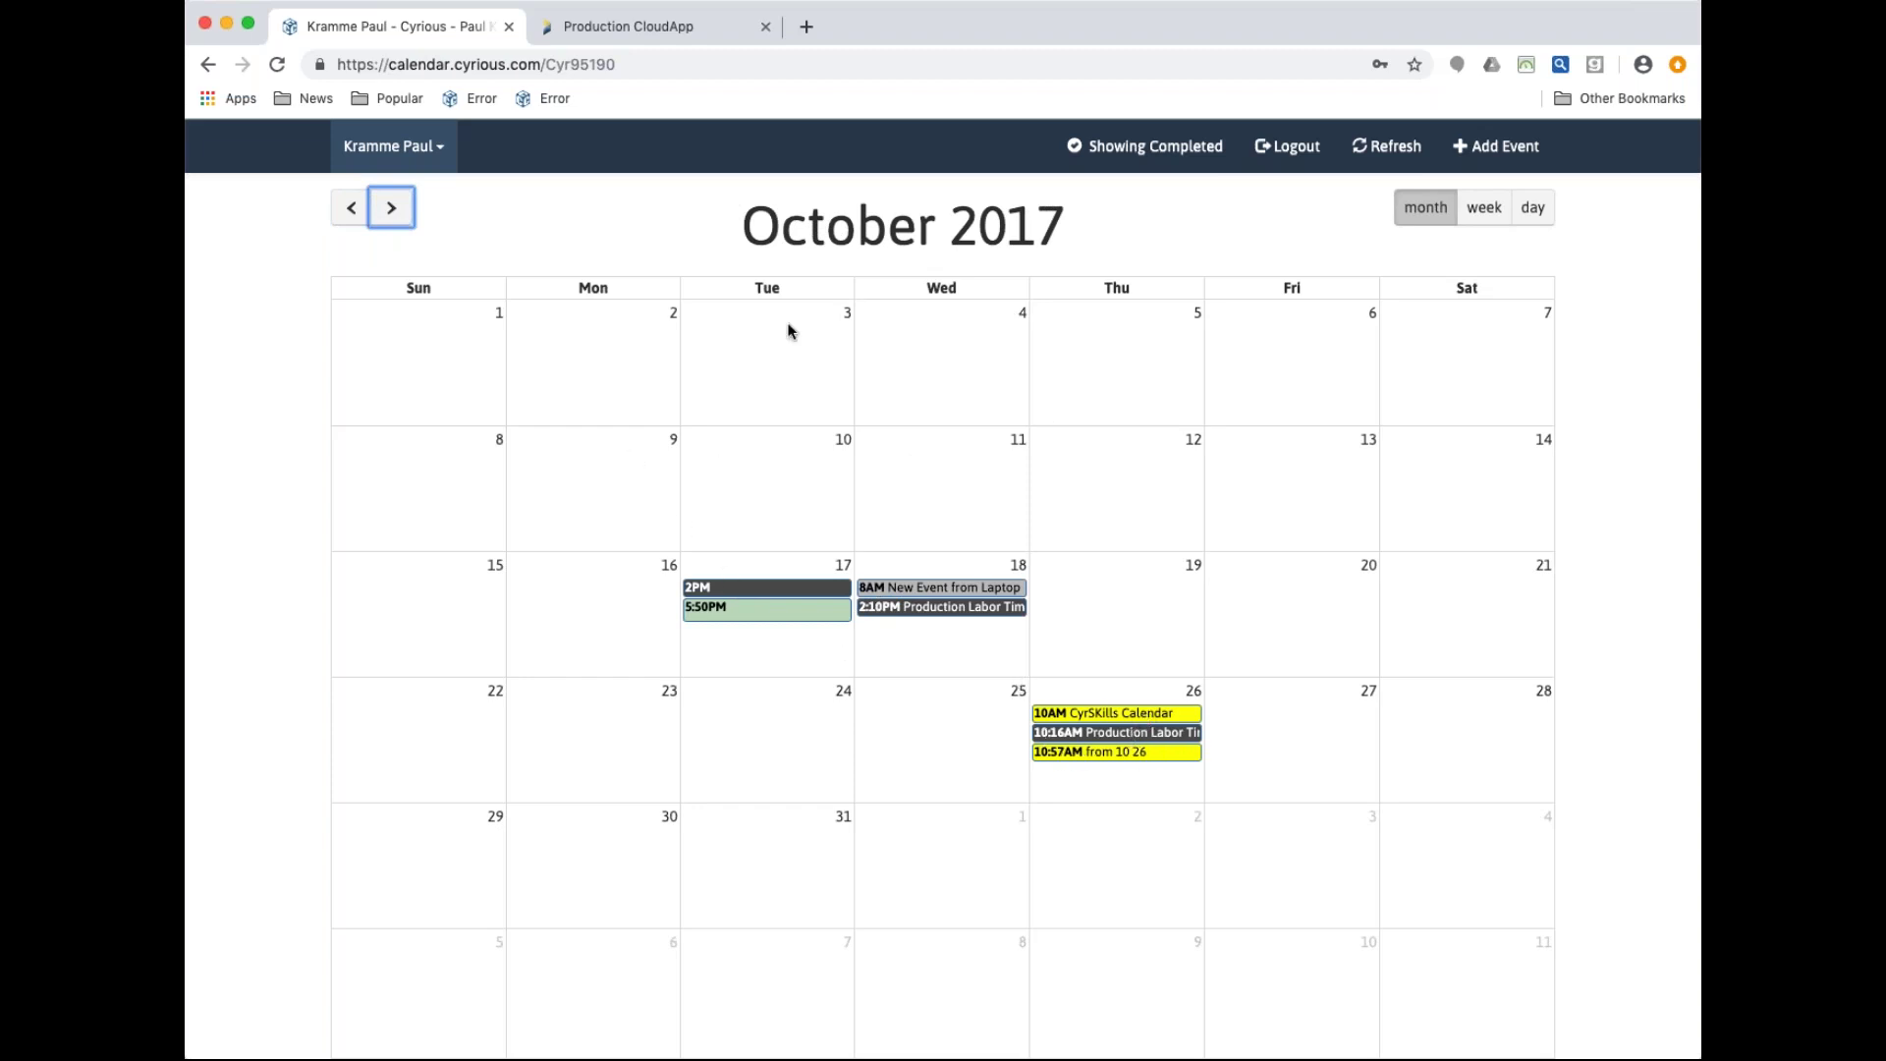
Move the calendar forward through the months to June 2019
left_click(388, 209)
left_click(388, 210)
left_click(388, 210)
left_click(388, 211)
left_click(388, 212)
left_click(388, 213)
left_click(388, 213)
left_click(388, 213)
left_click(388, 213)
left_click(388, 214)
left_click(388, 213)
left_click(388, 213)
left_click(390, 208)
left_click(390, 208)
left_click(390, 208)
left_click(390, 209)
left_click(390, 209)
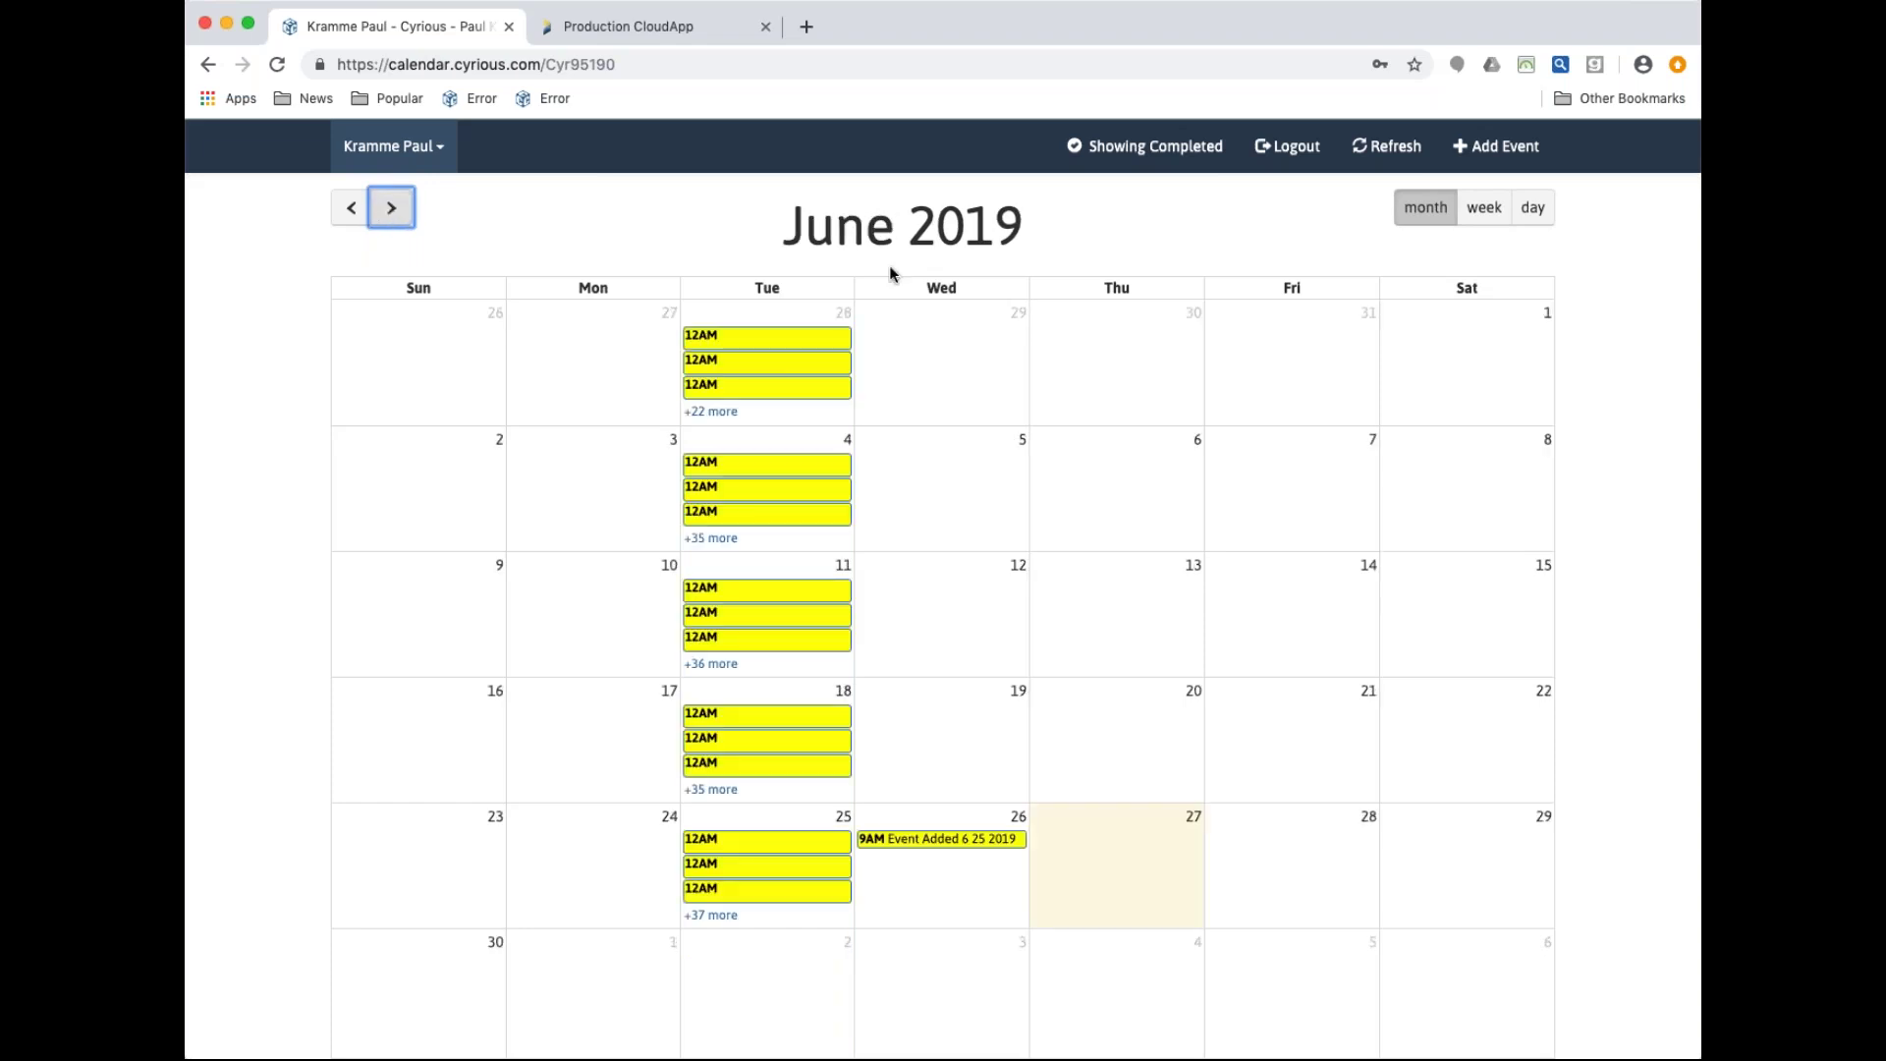
View the calendar by week, check a different employee's calendar, and return to the signed-in employee's own calendar
left_click(1486, 211)
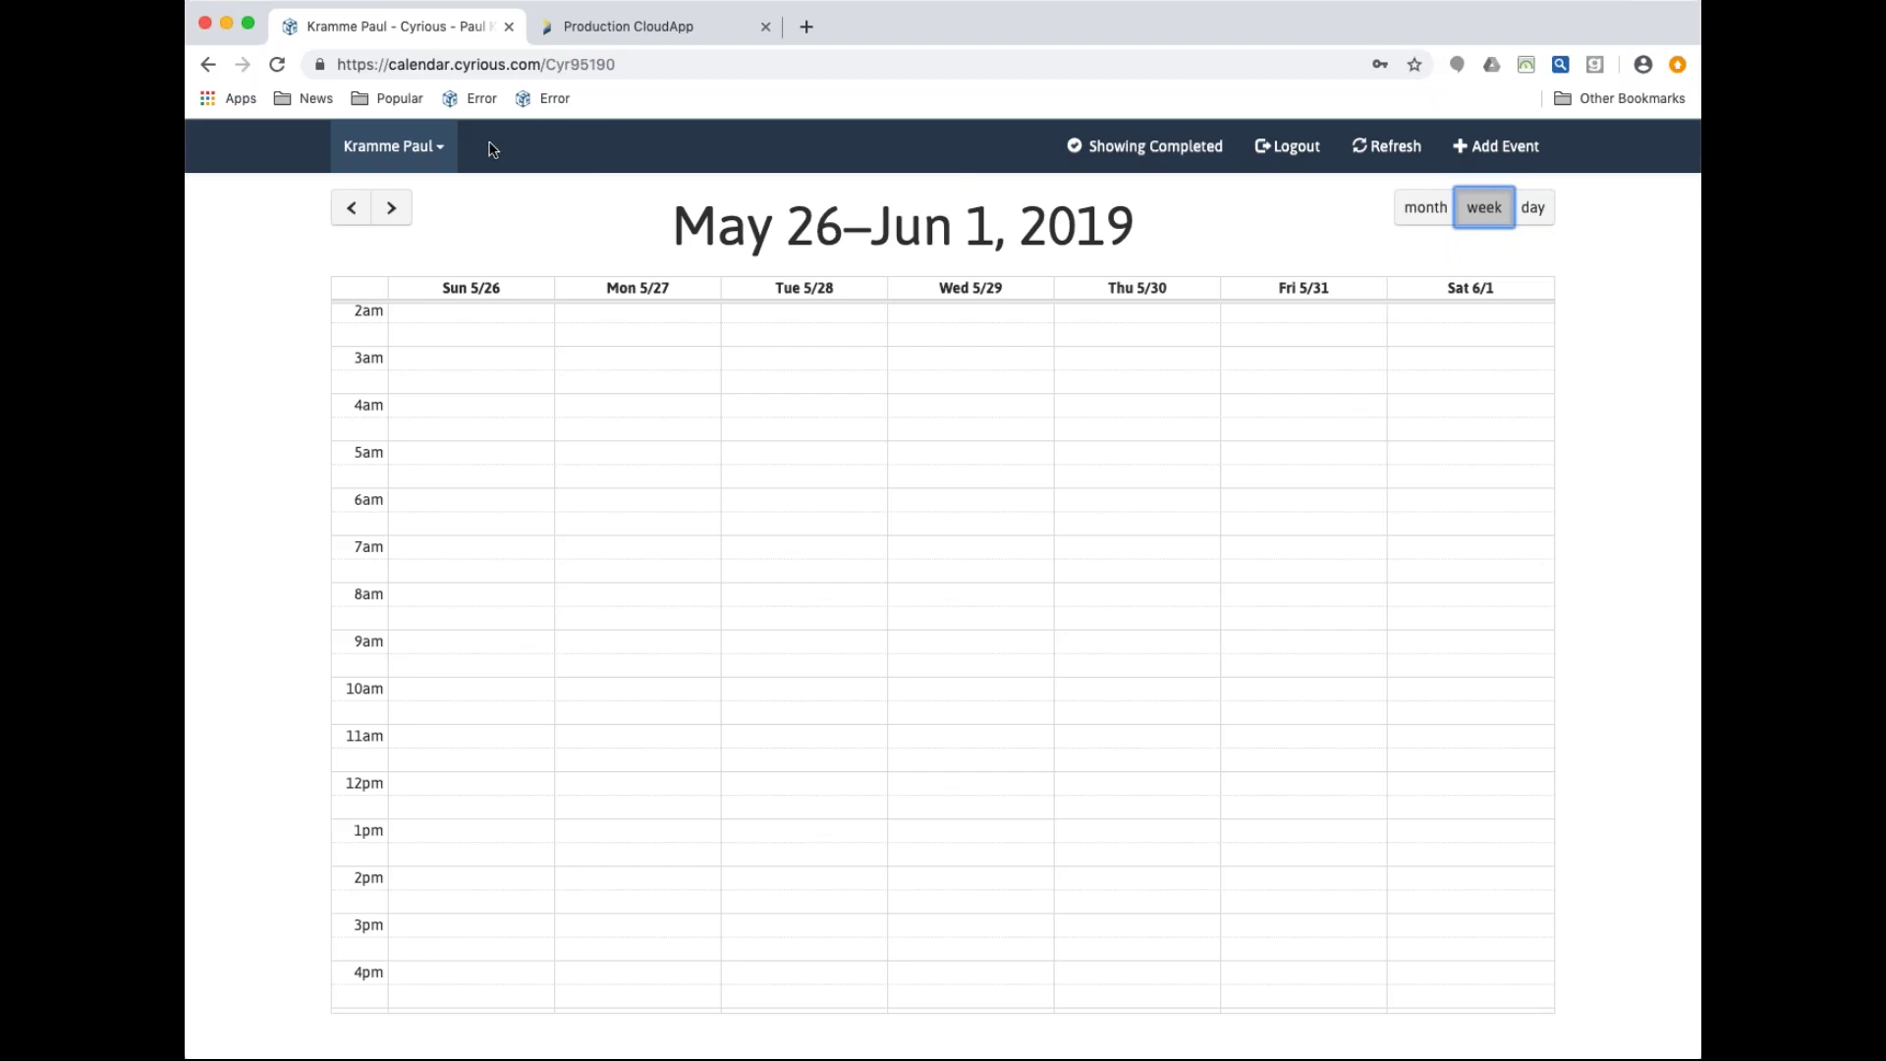
left_click(447, 153)
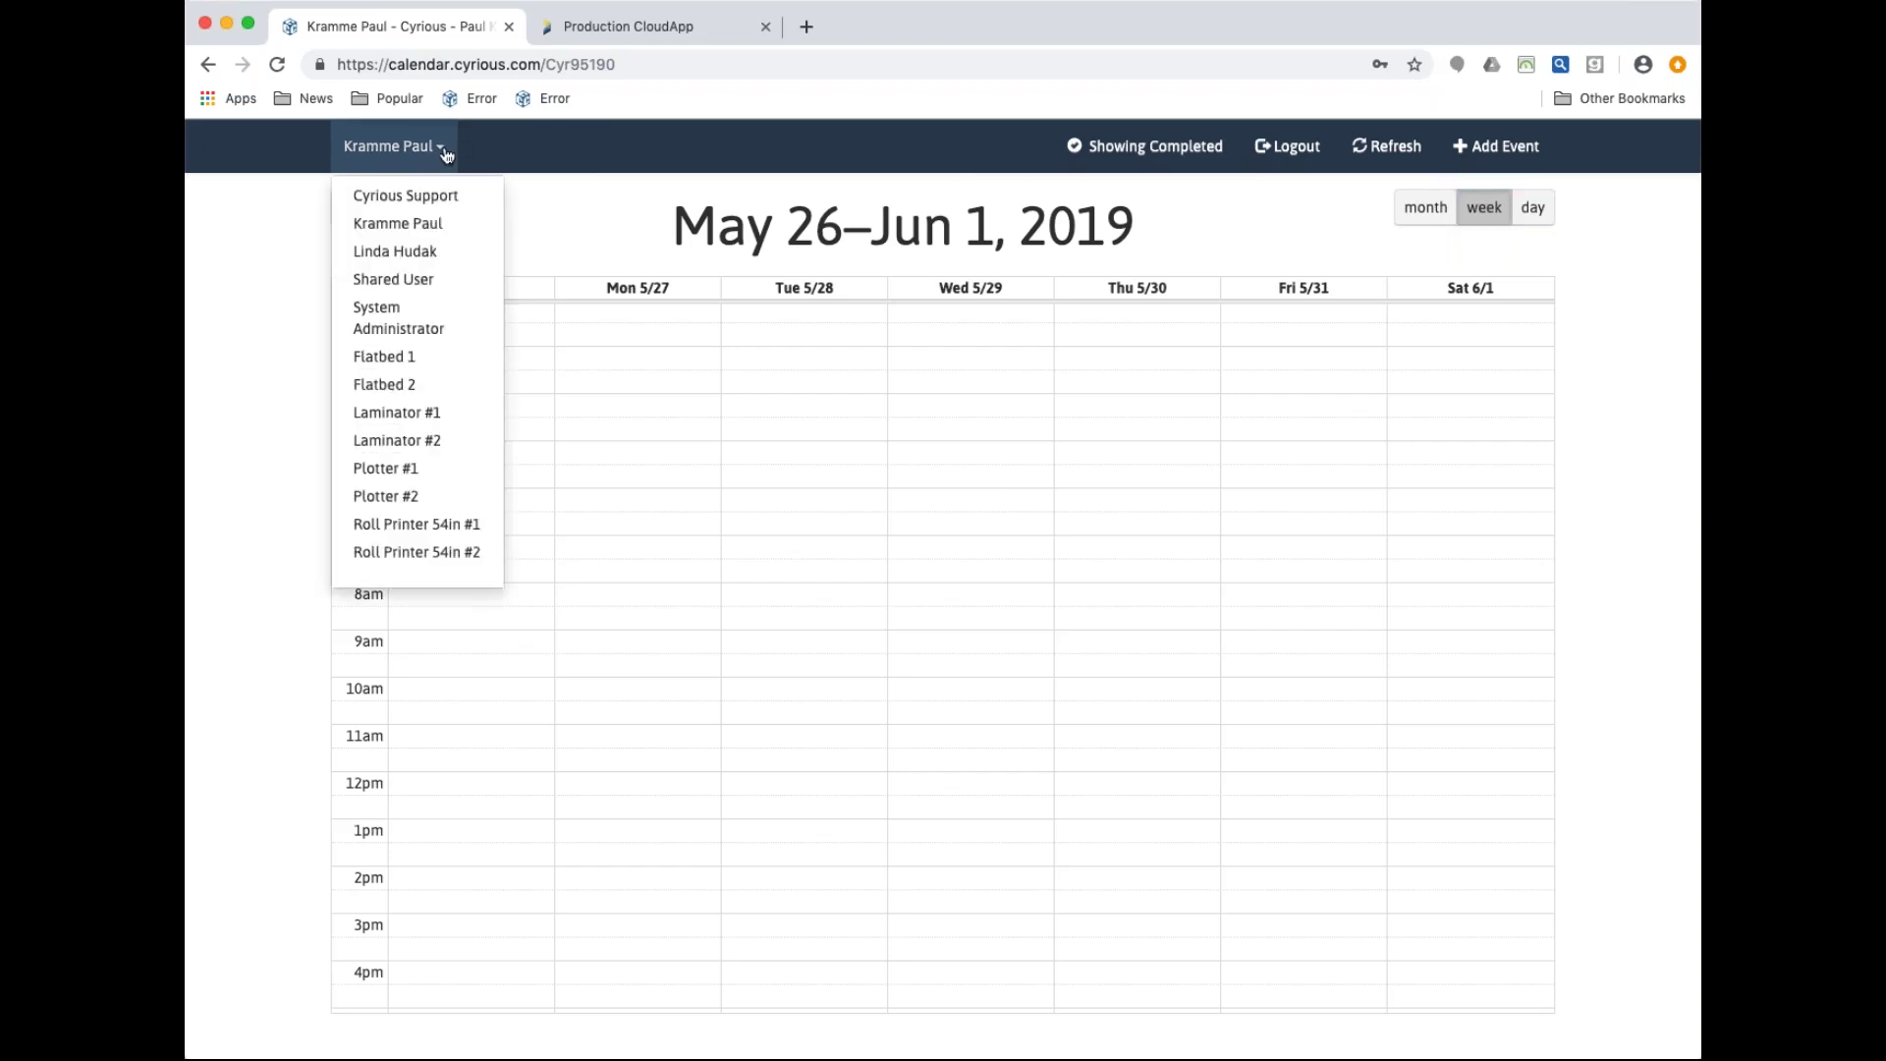
left_click(426, 225)
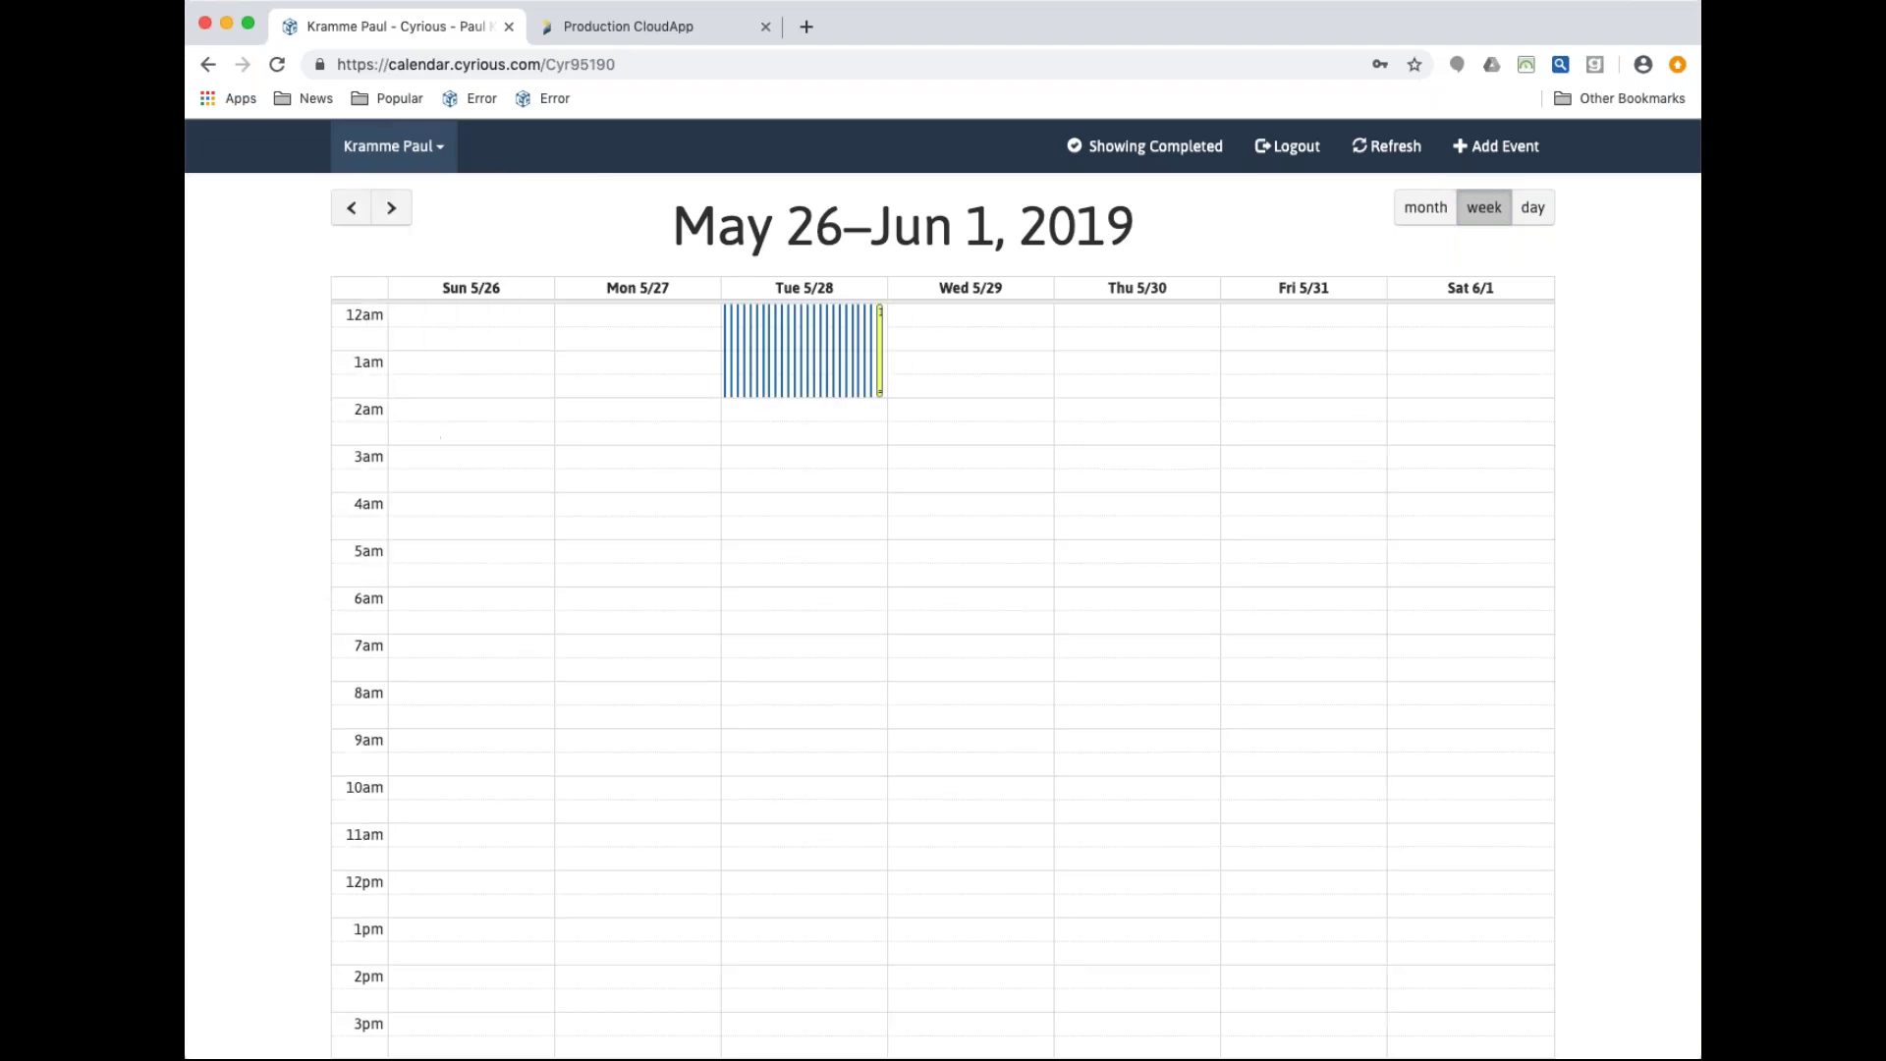
left_click(437, 149)
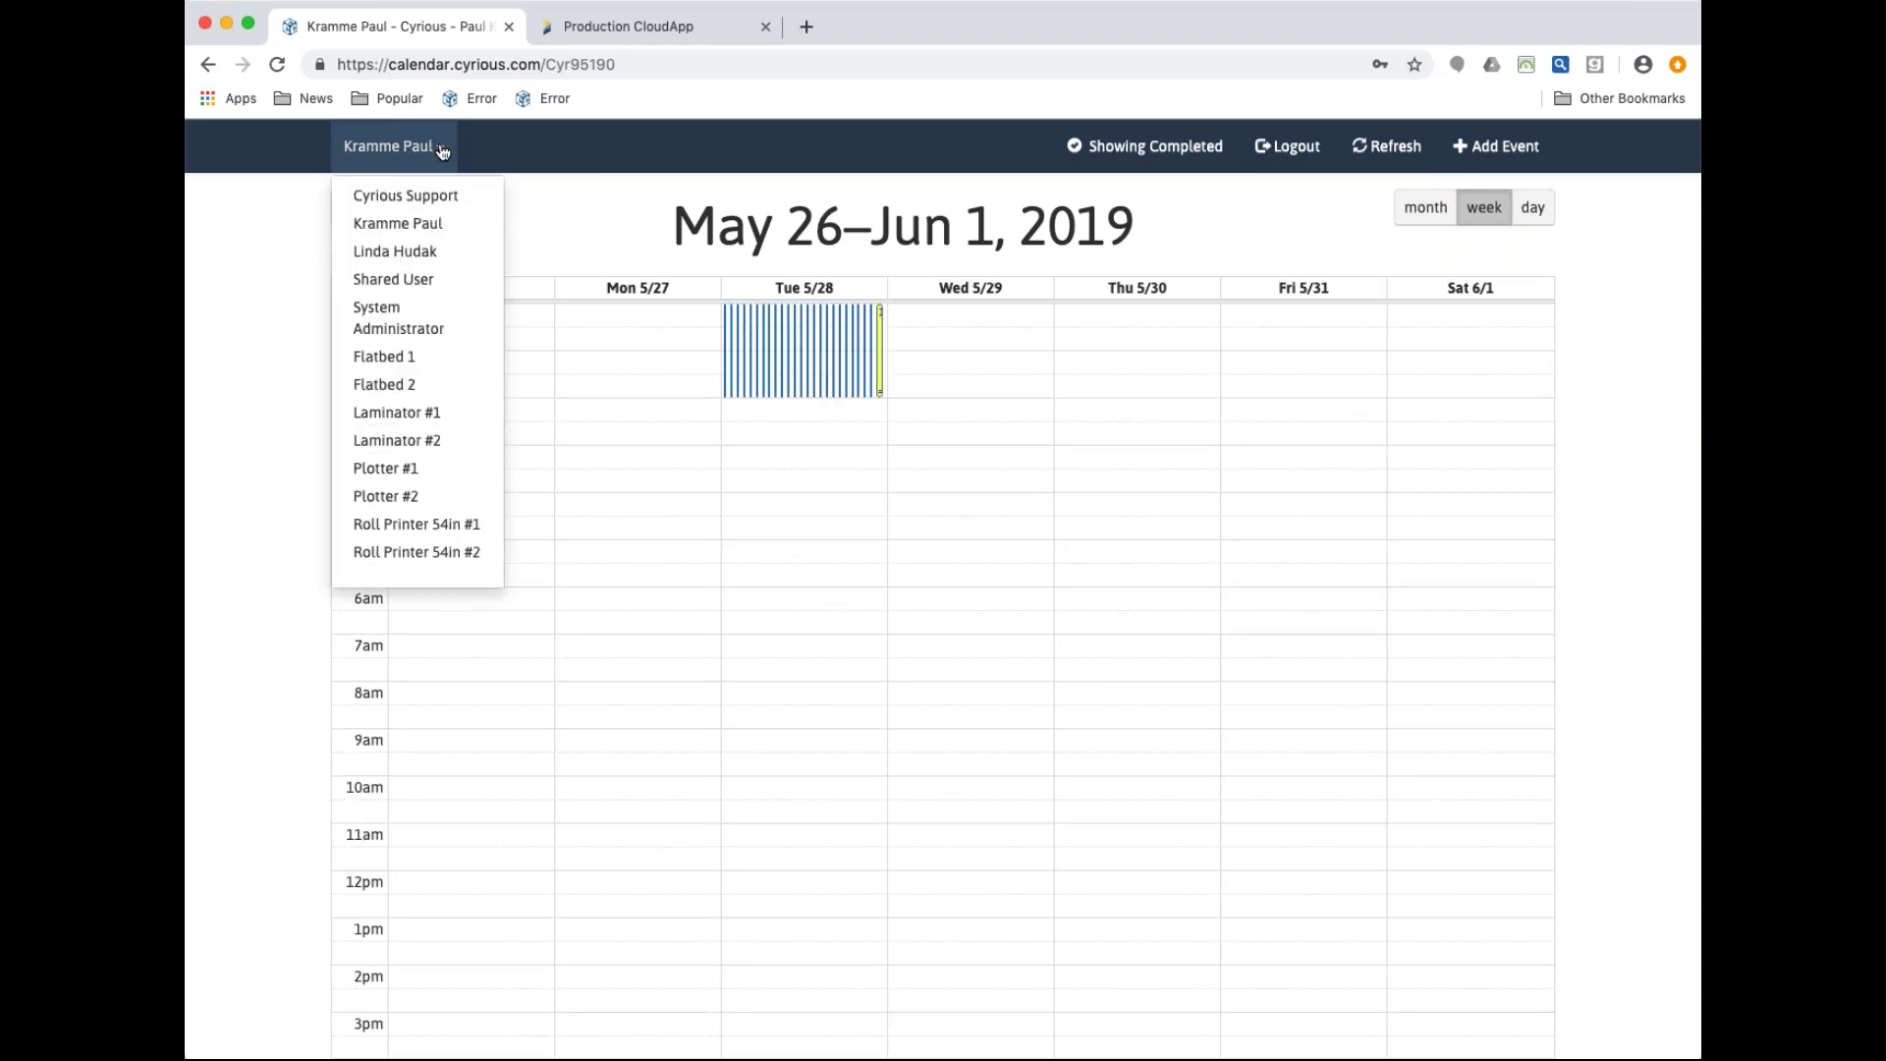
left_click(413, 254)
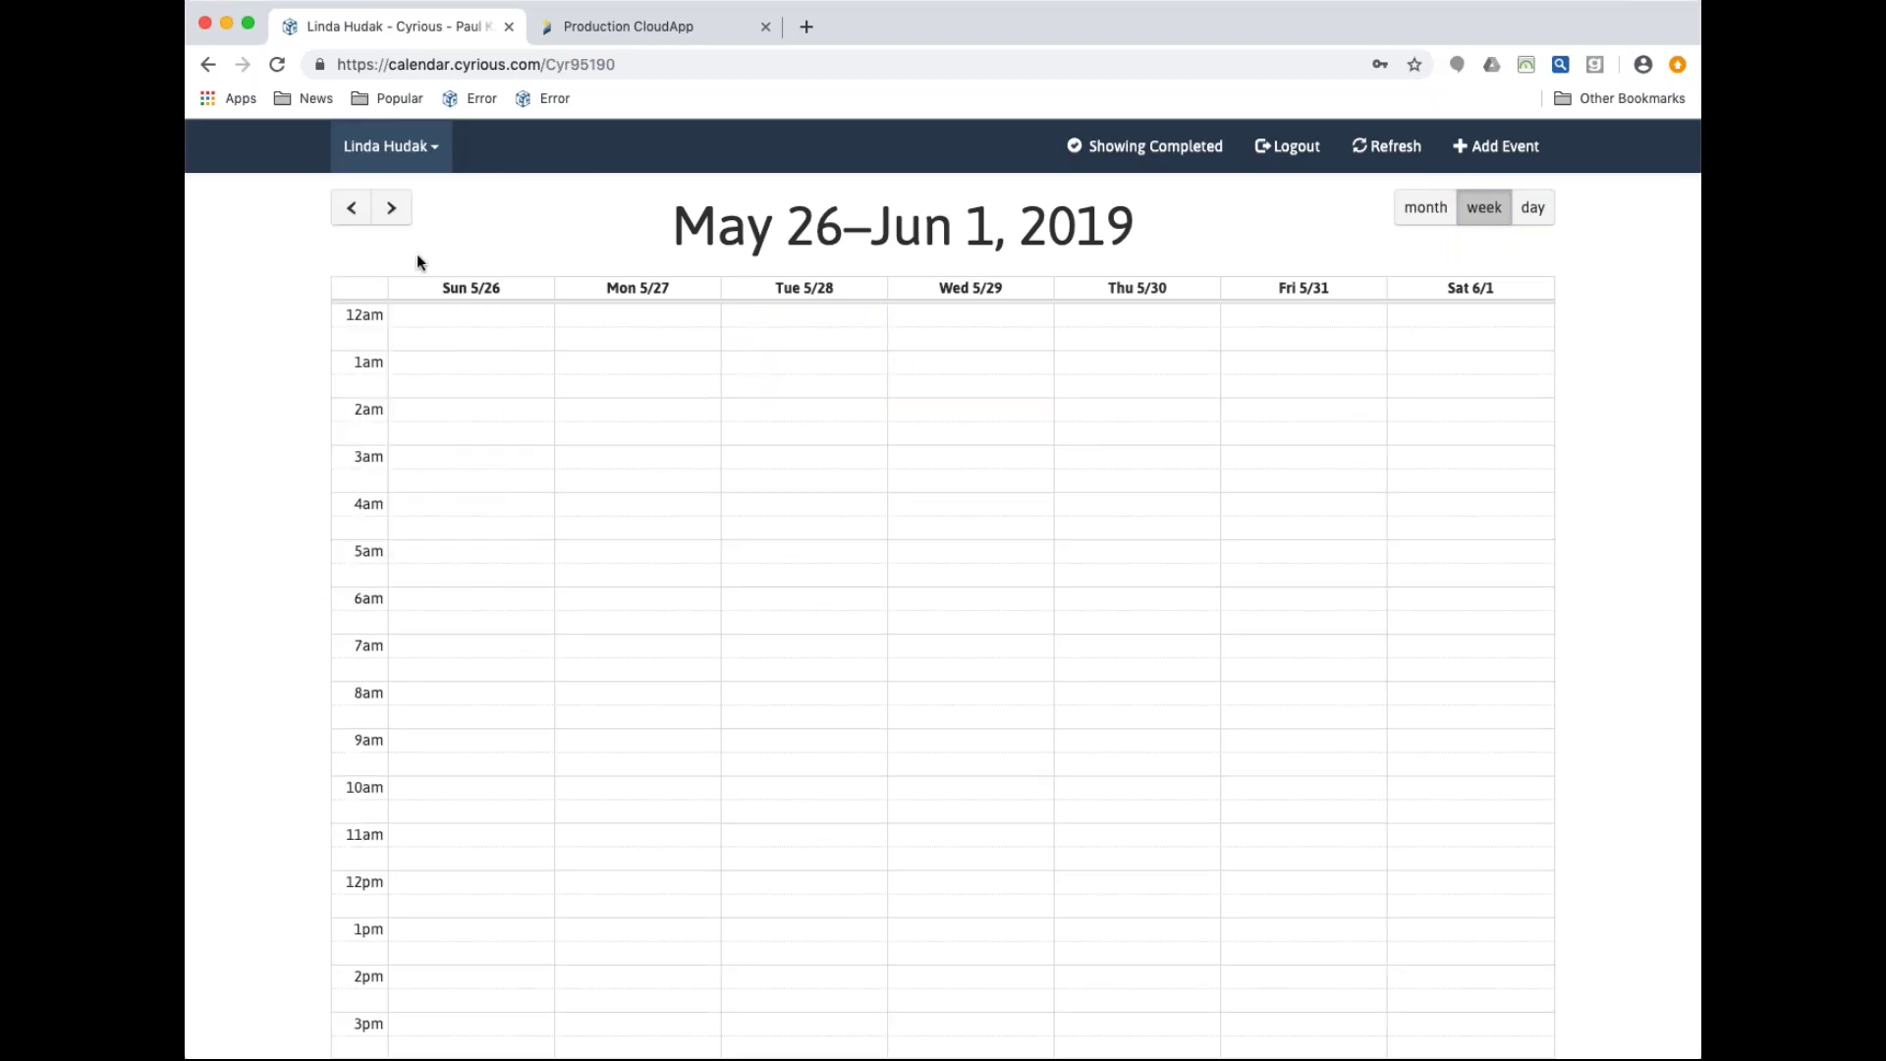
left_click(433, 163)
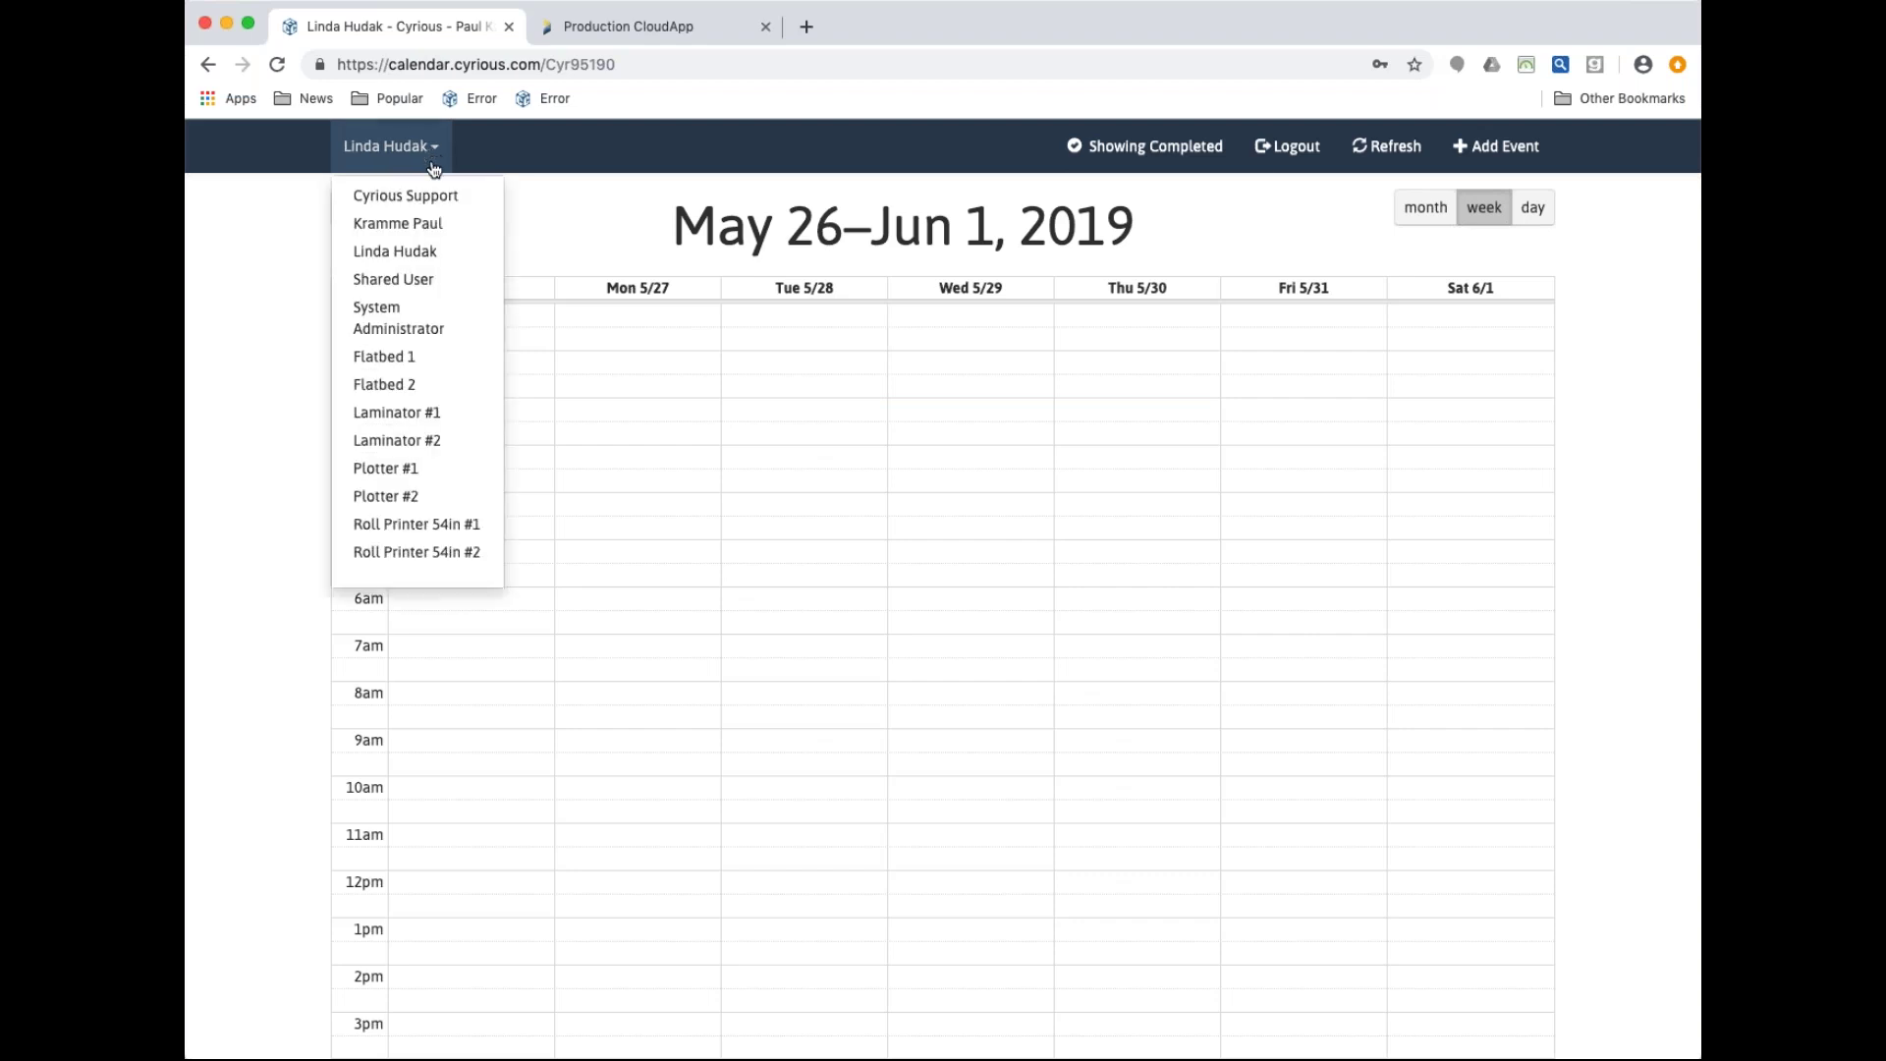
left_click(421, 223)
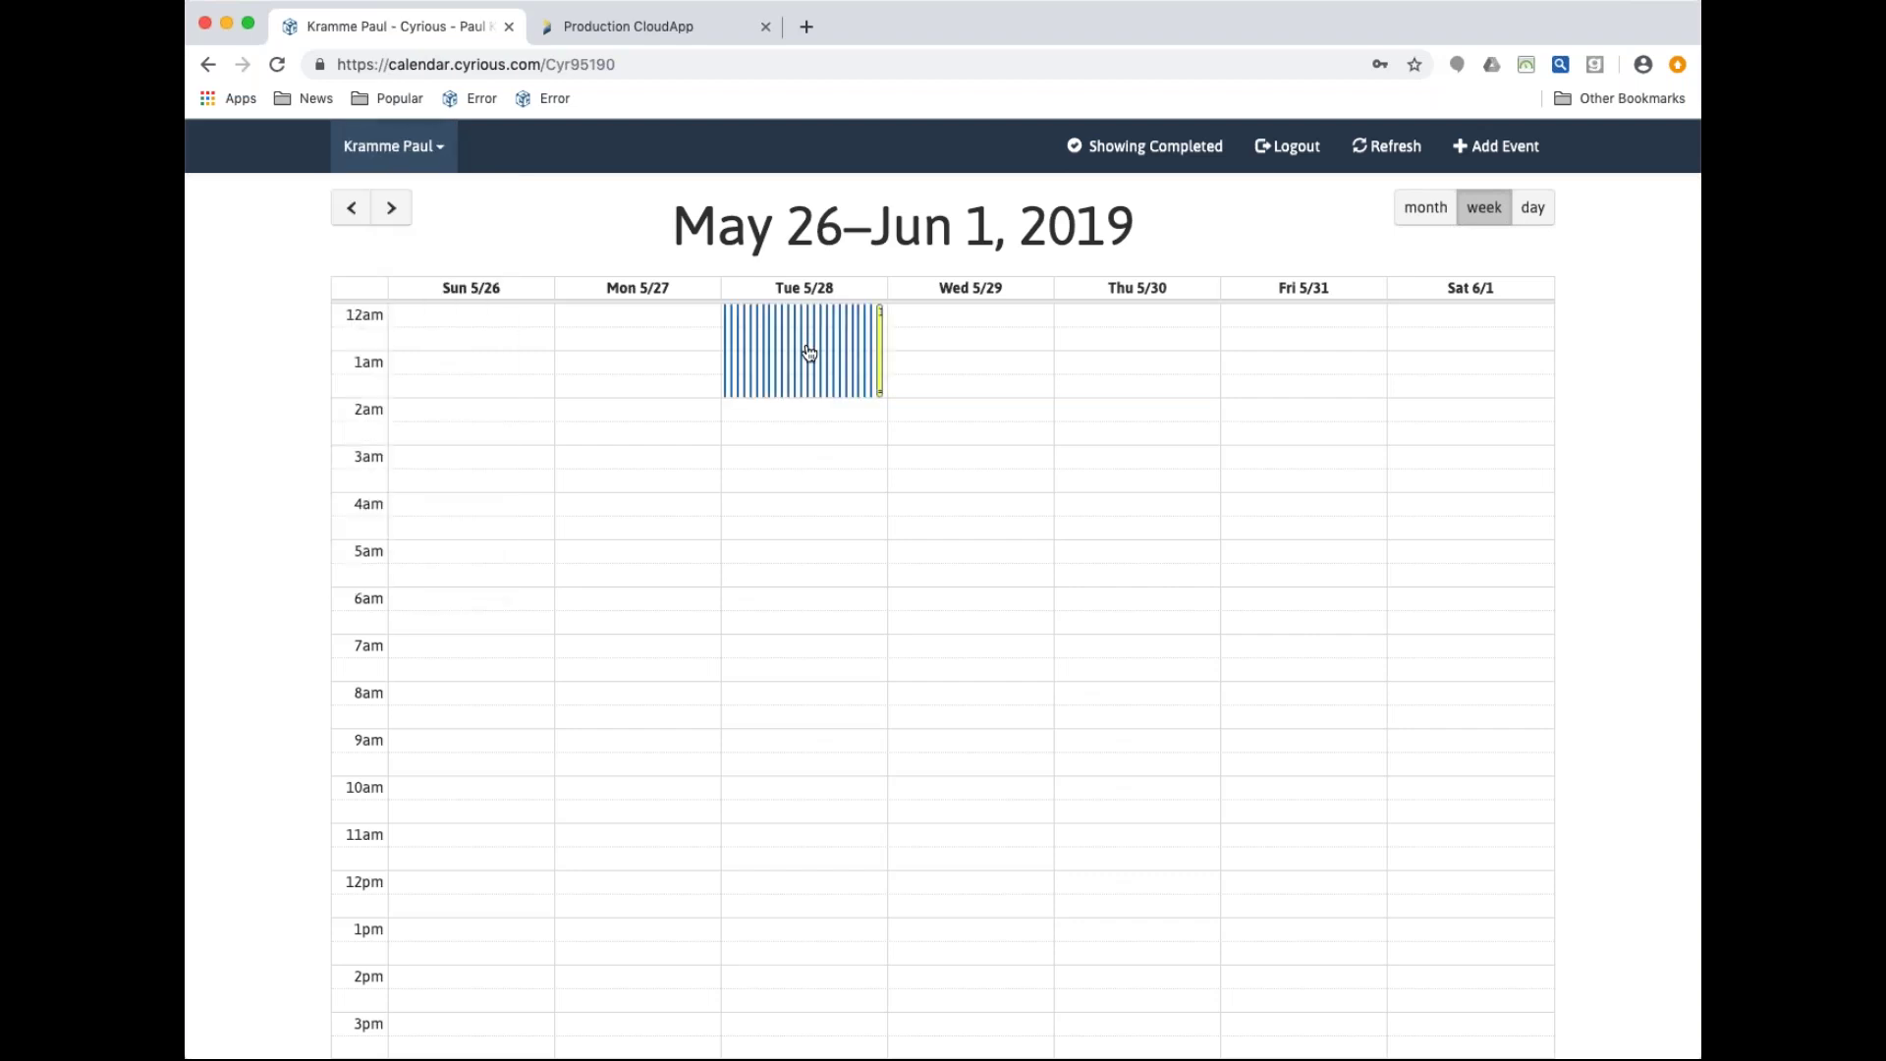
left_click(444, 149)
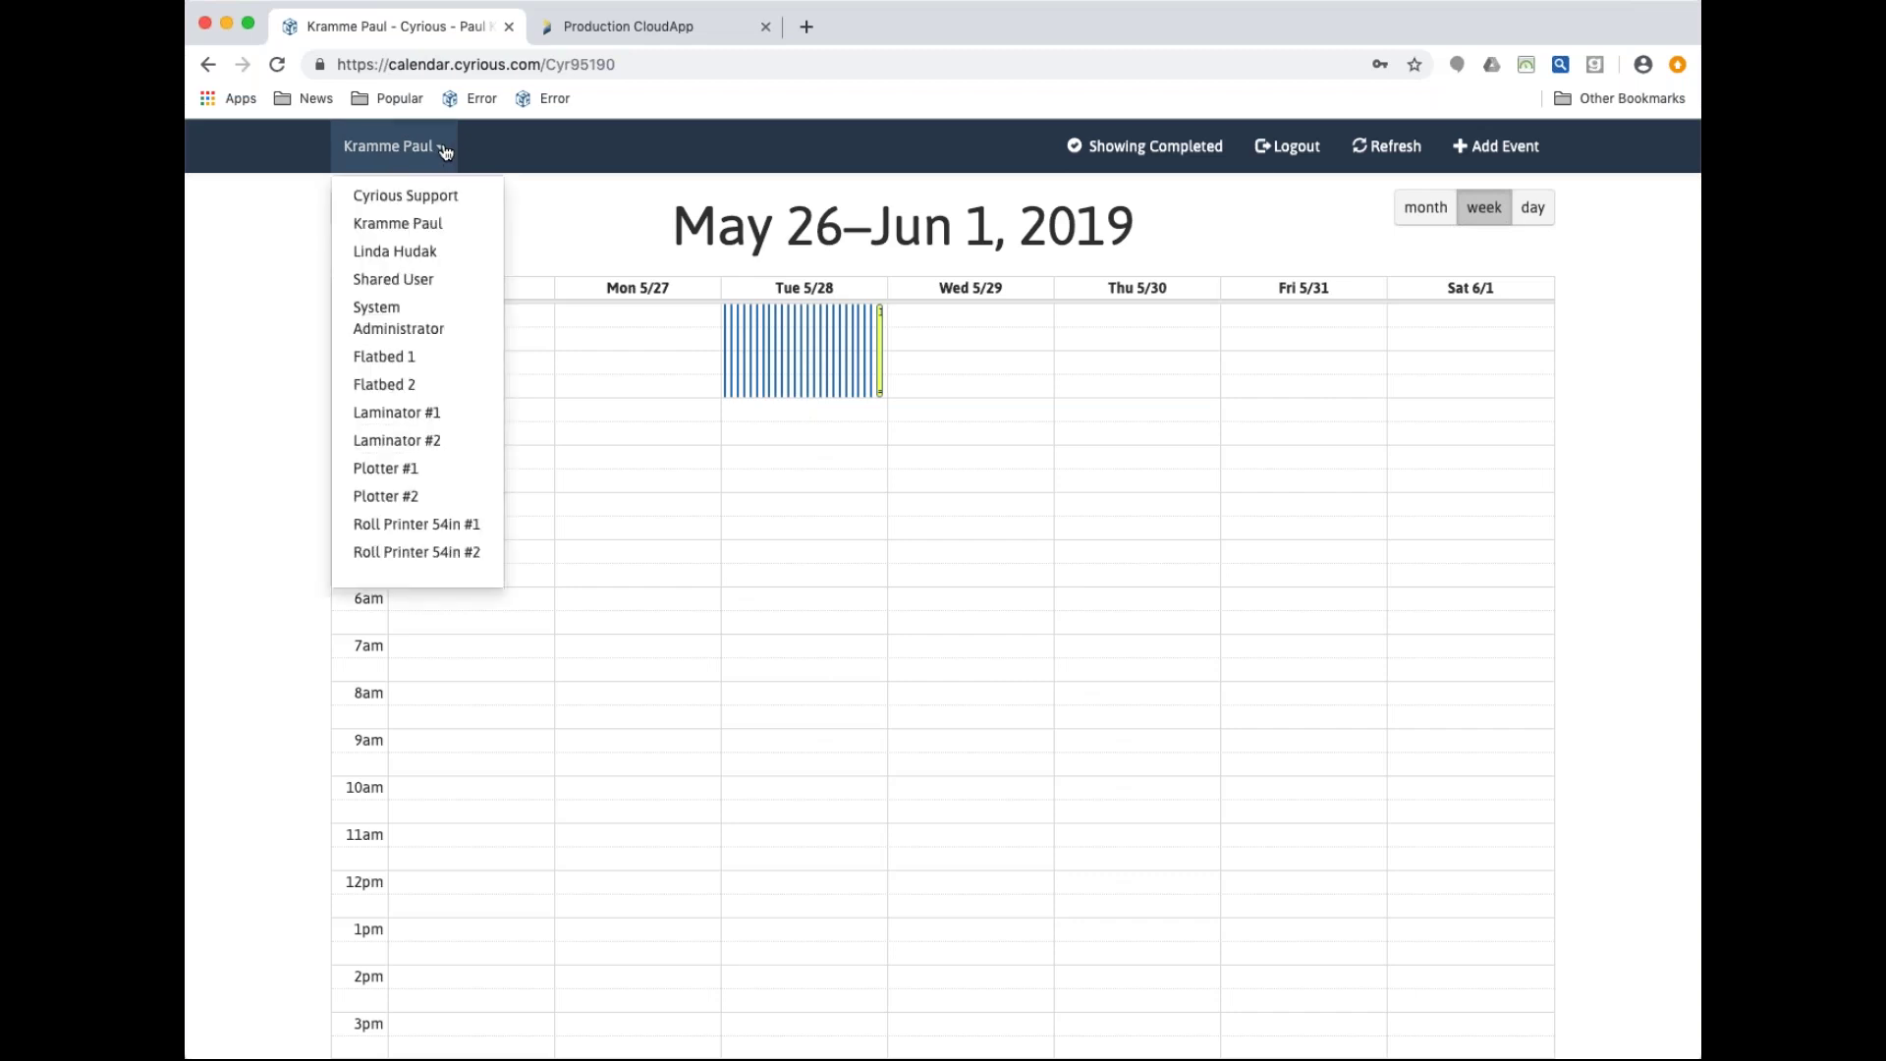
left_click(421, 224)
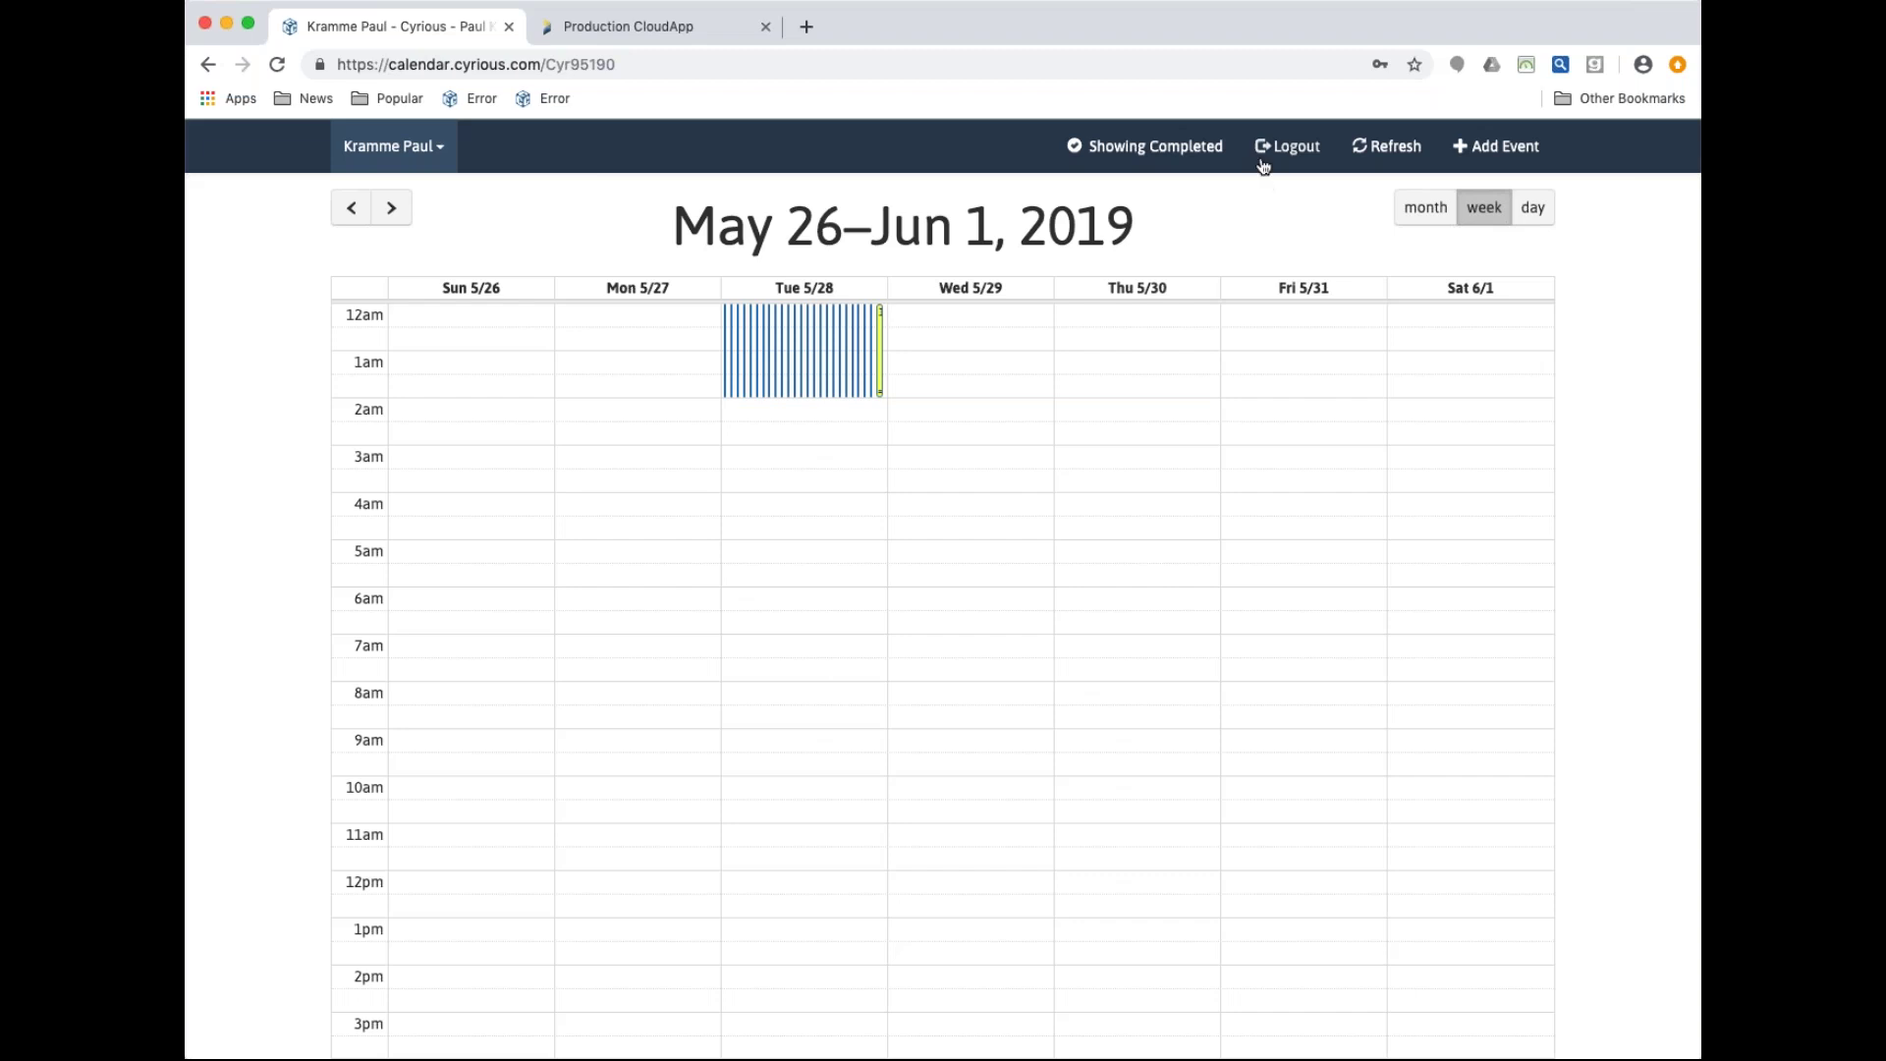
Hide the completed events and view the calendar by month
left_click(1186, 153)
left_click(1424, 214)
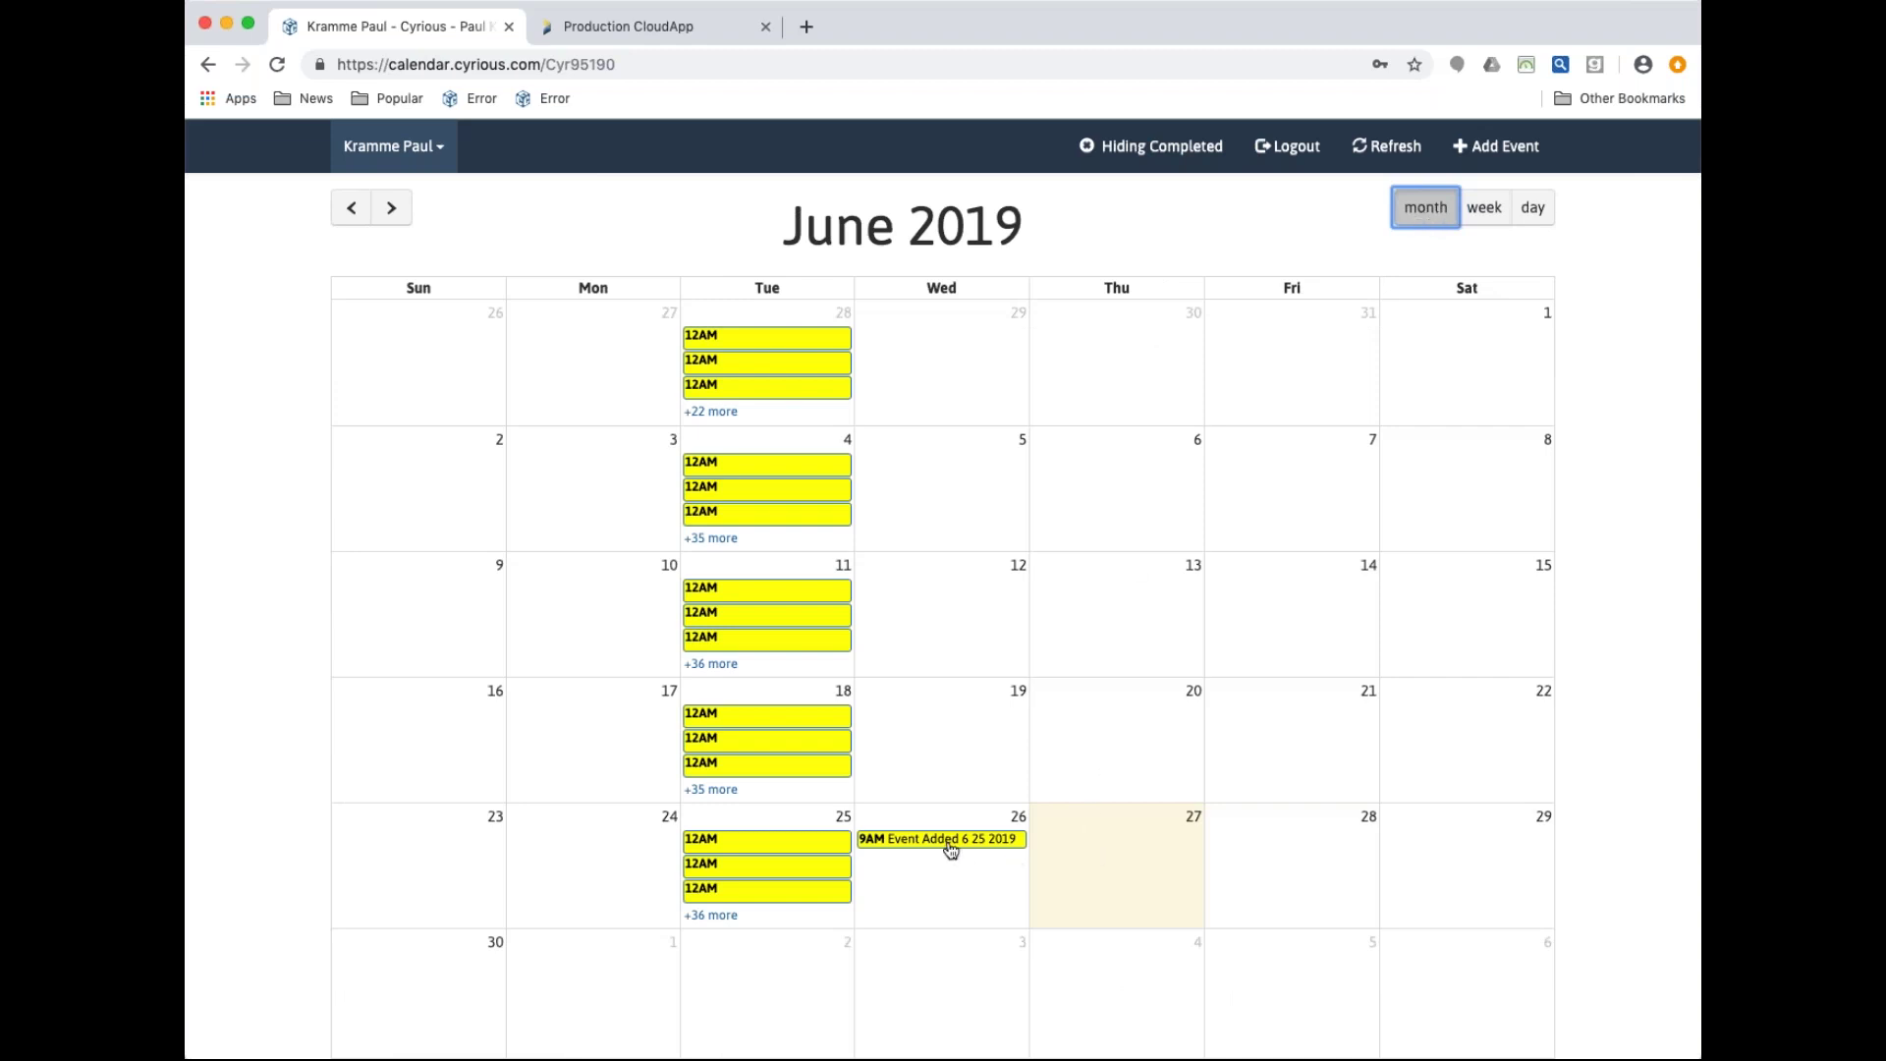
left_click(950, 283)
Show the calendar by week and move forward to June 23–29, 2019, around the morning events
left_click(1483, 208)
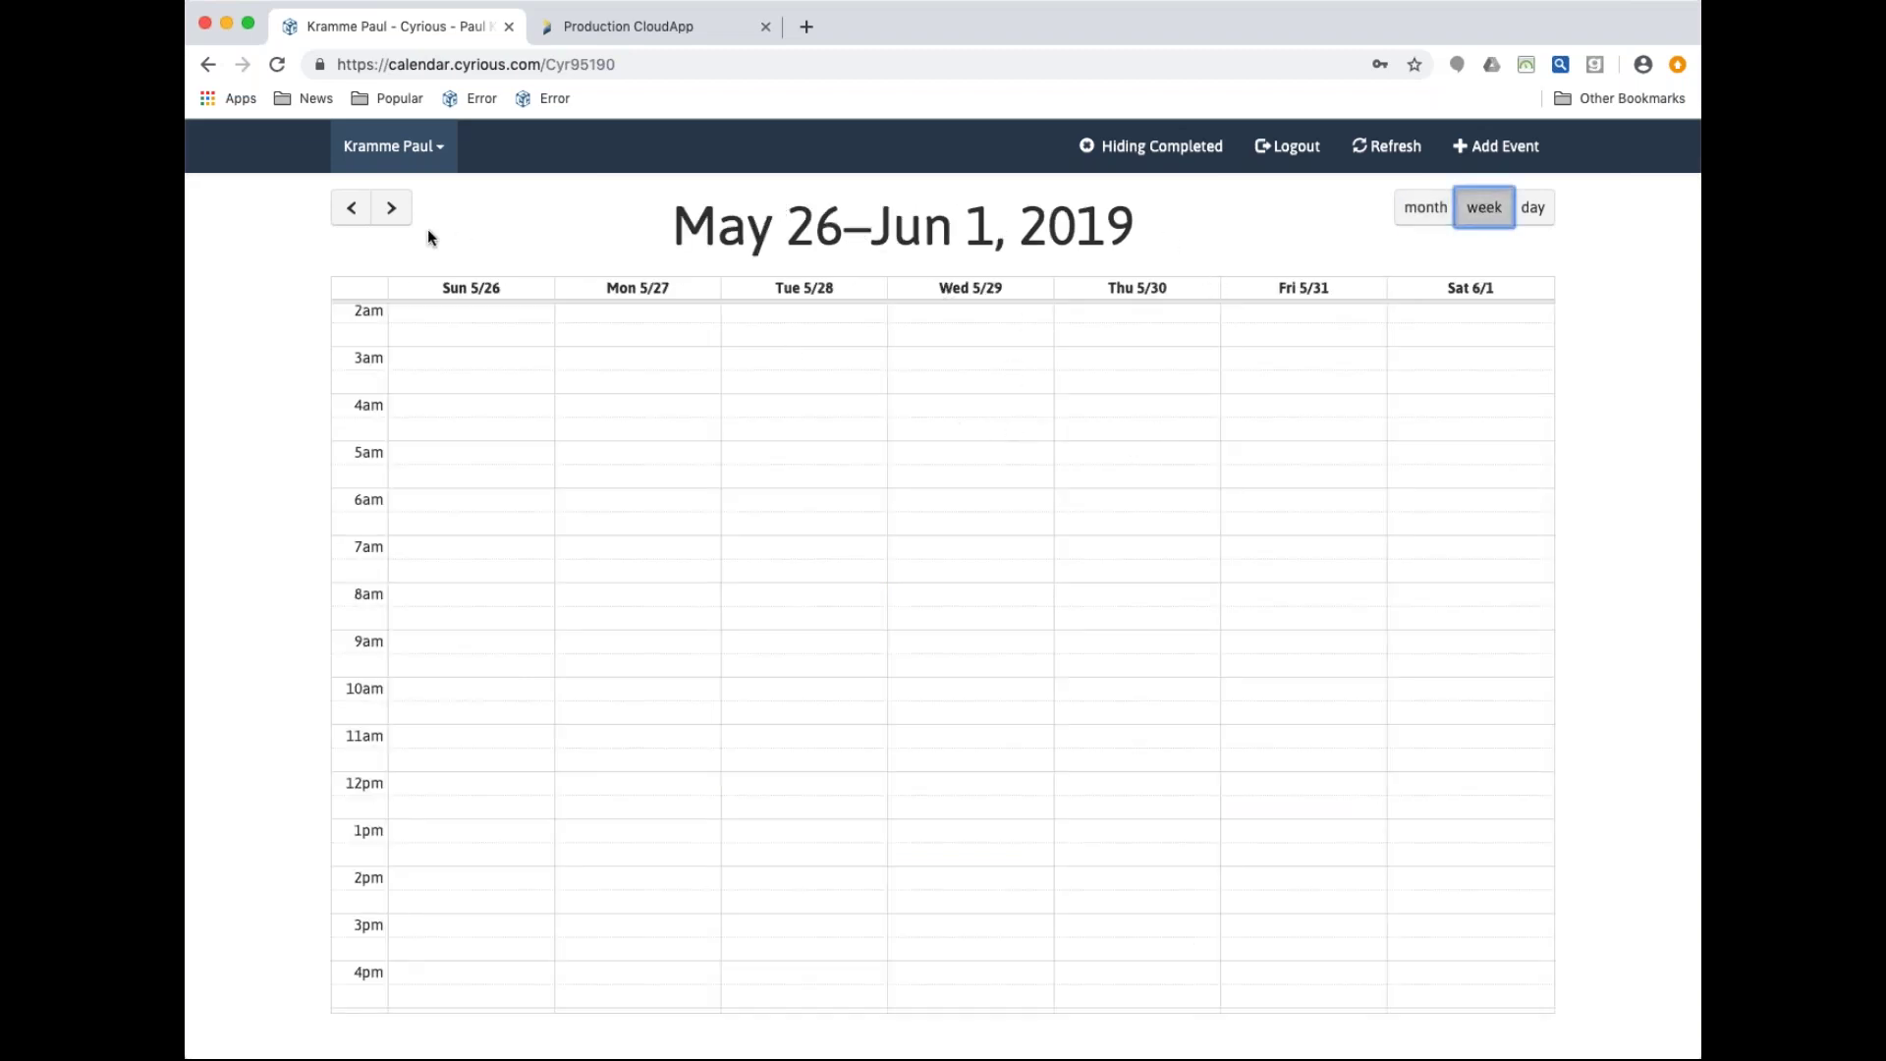
left_click(392, 209)
left_click(392, 208)
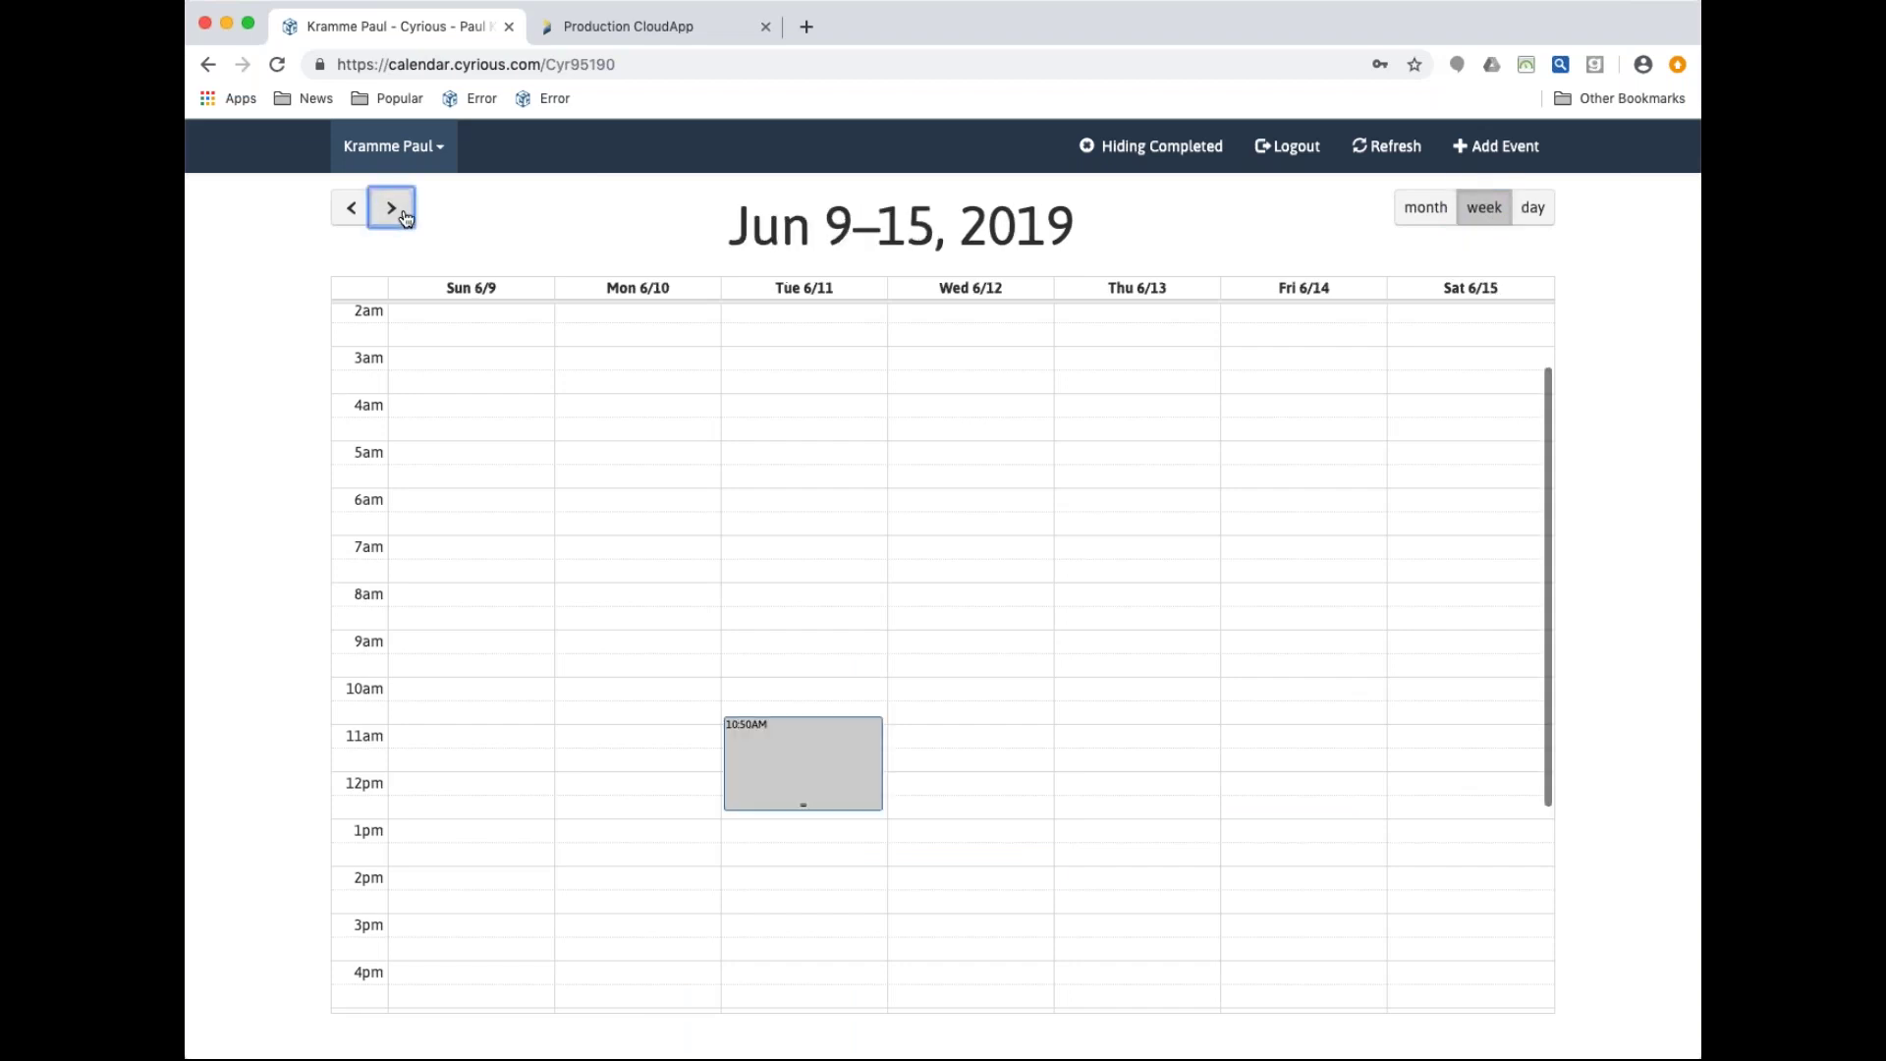
left_click(403, 212)
left_click(403, 212)
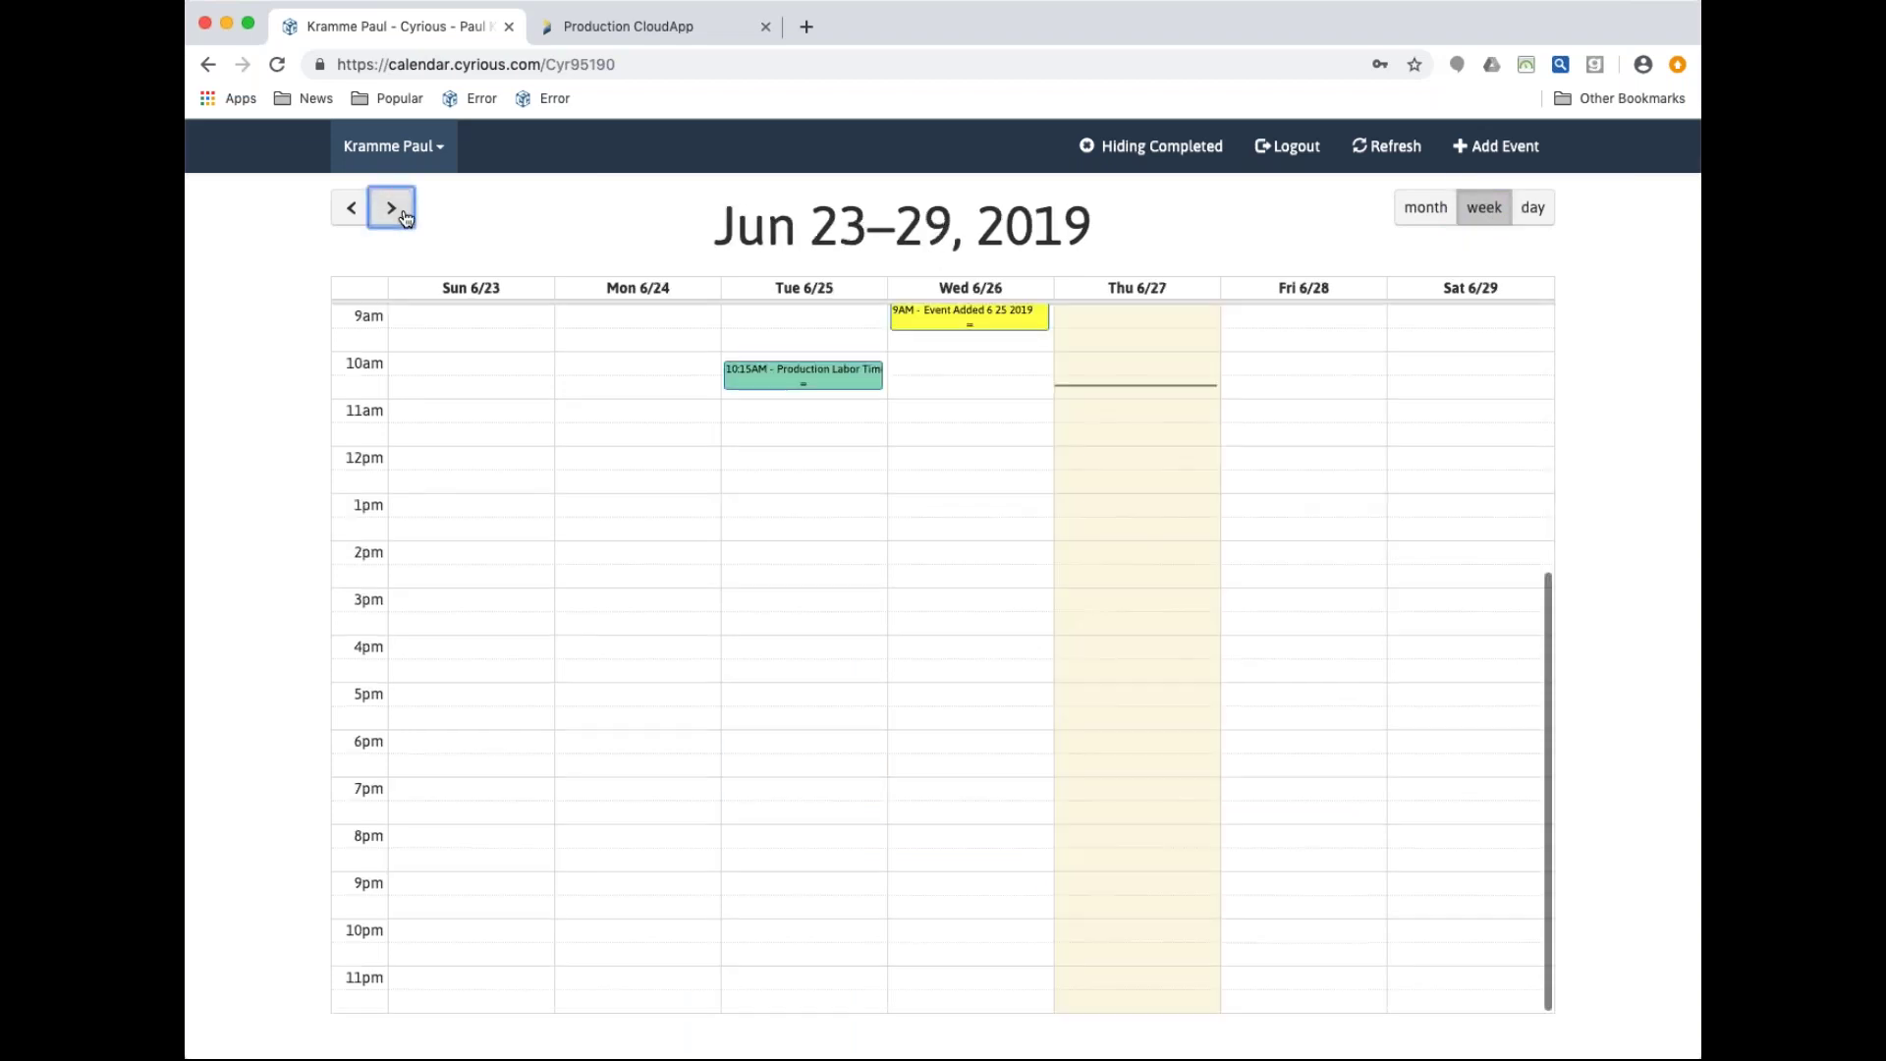
scroll(1057, 480, "up", 3)
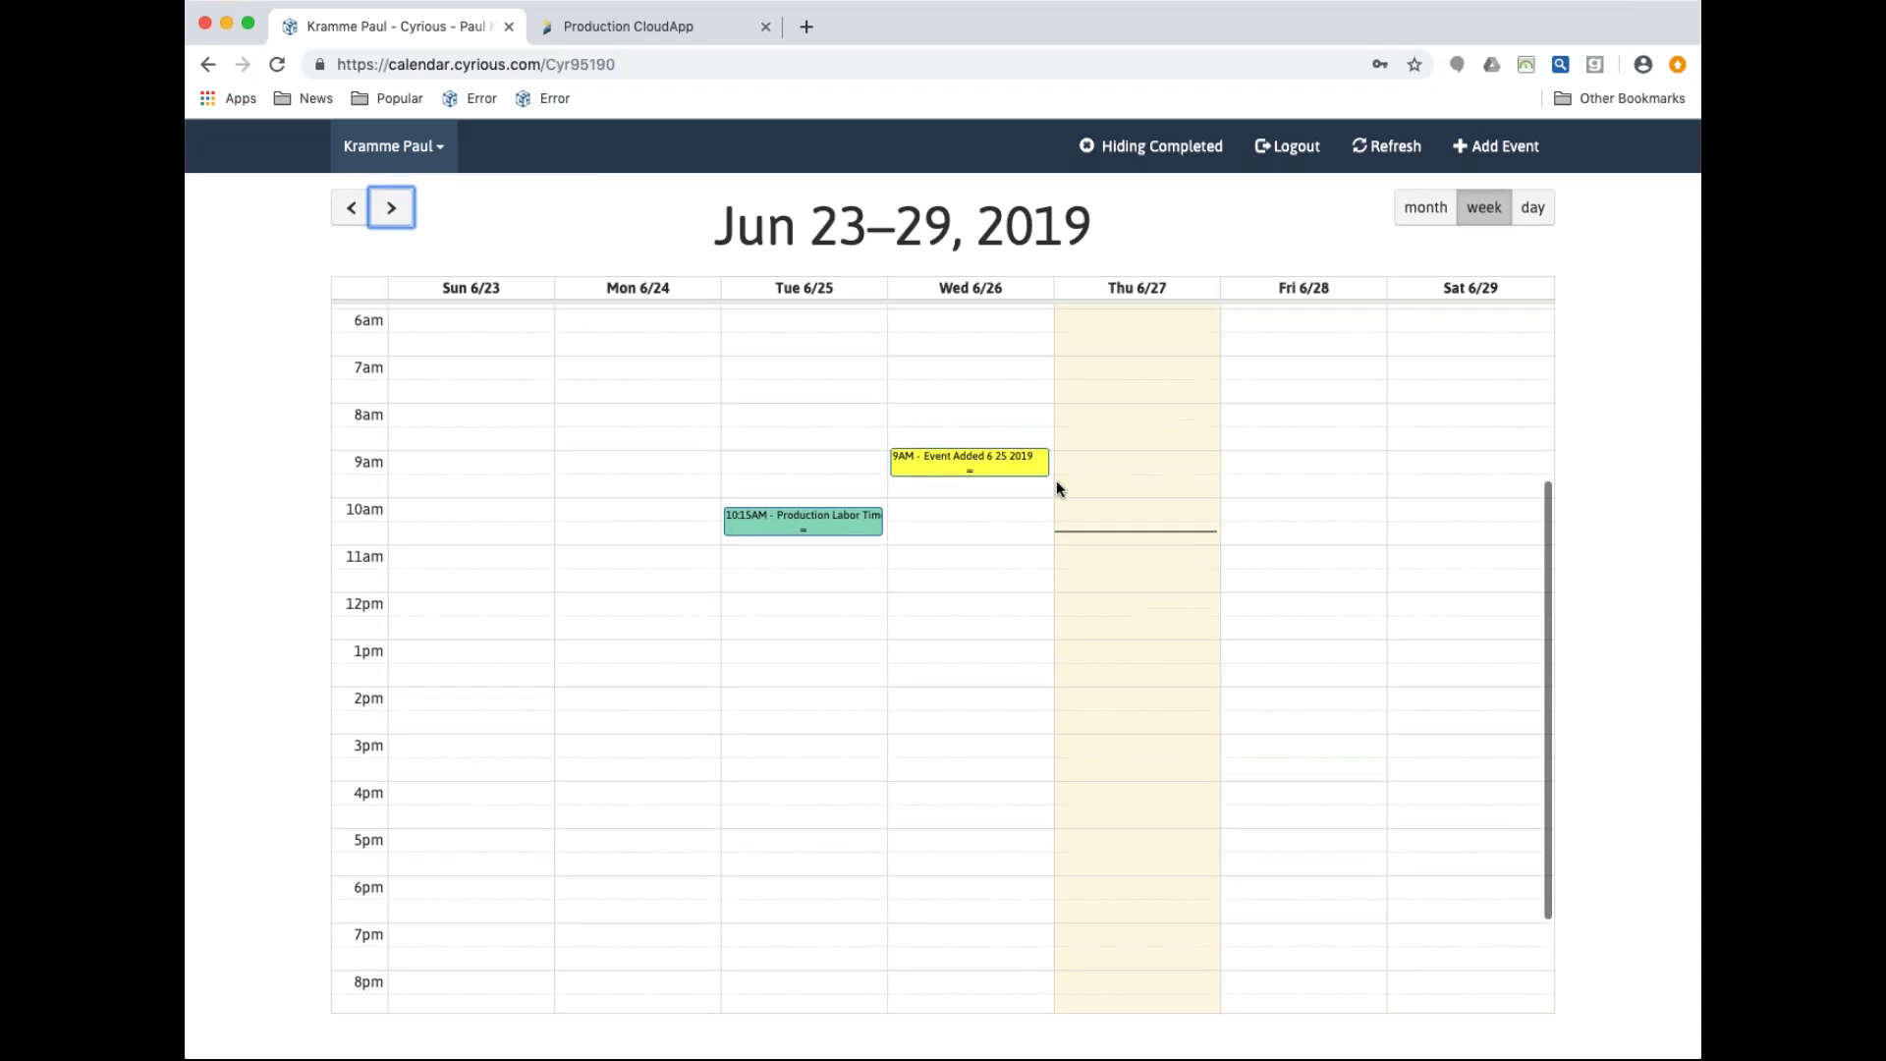
Show the completed events in the week and refresh the calendar
left_click(1176, 148)
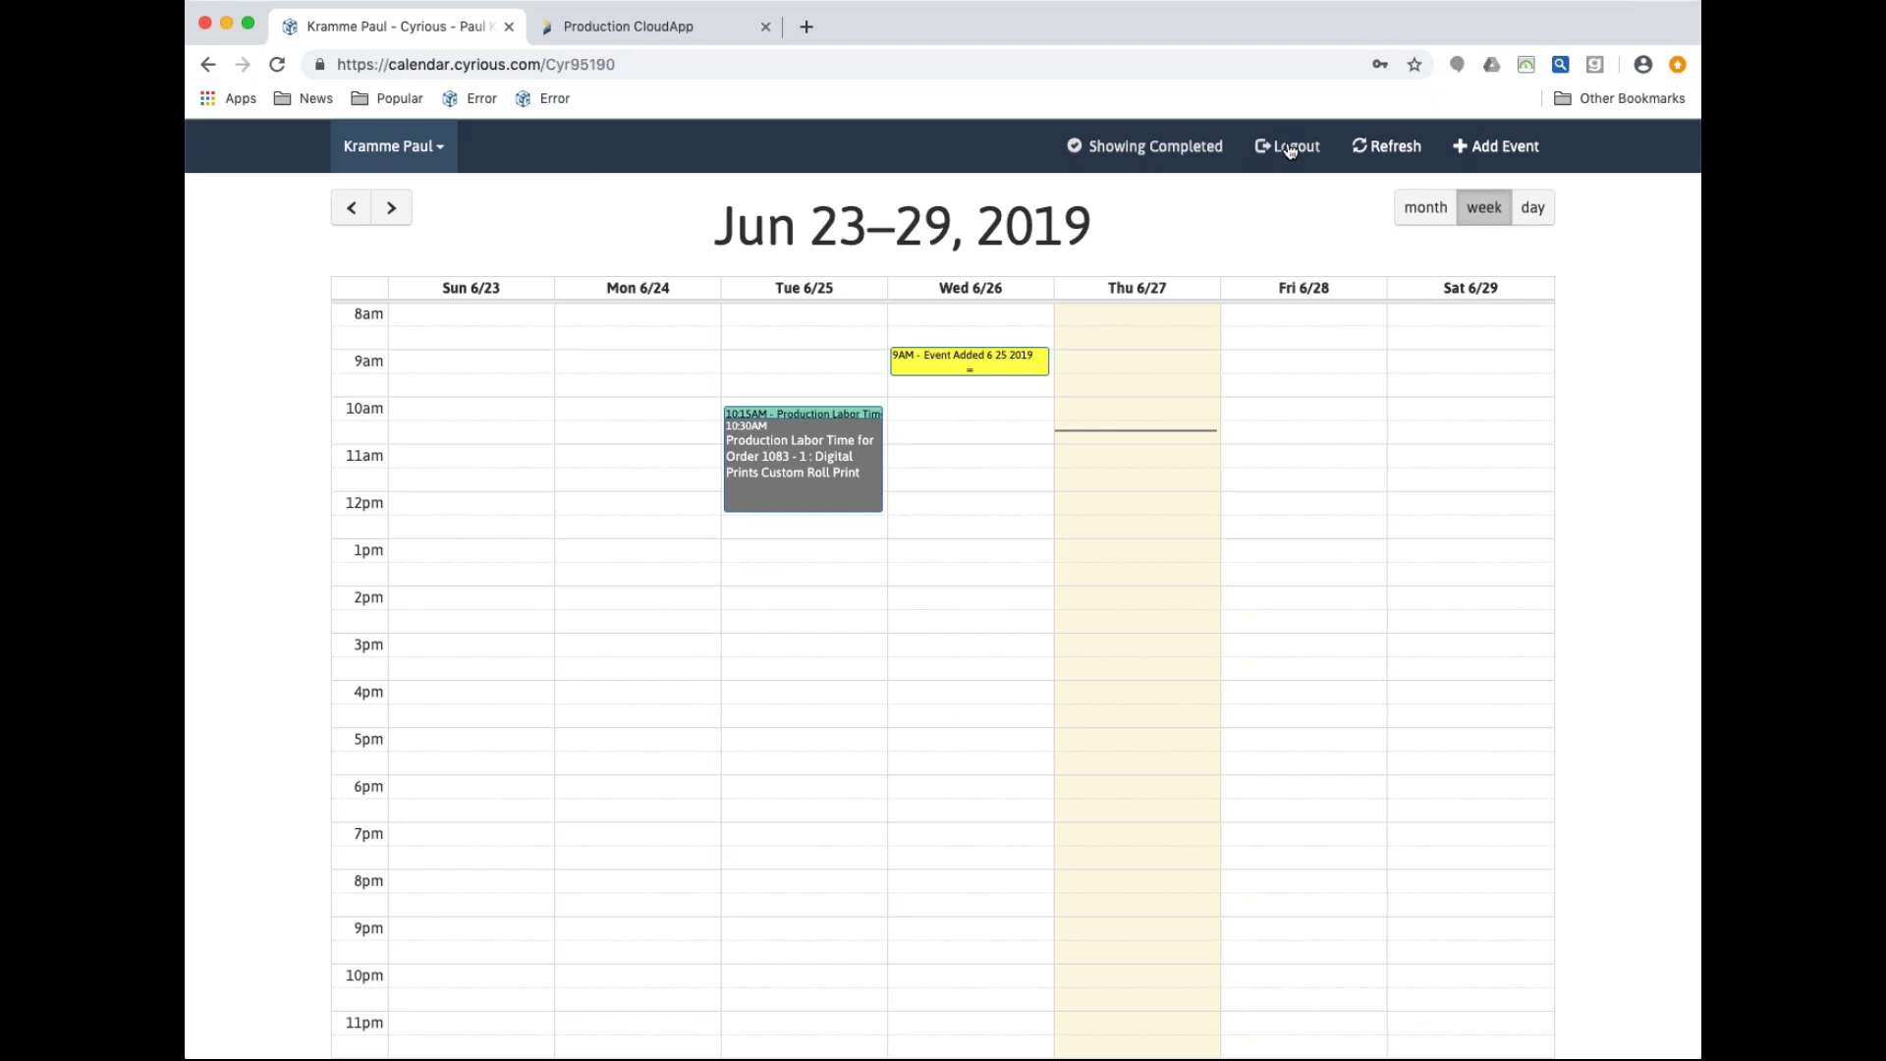
left_click(1397, 148)
left_click(1501, 145)
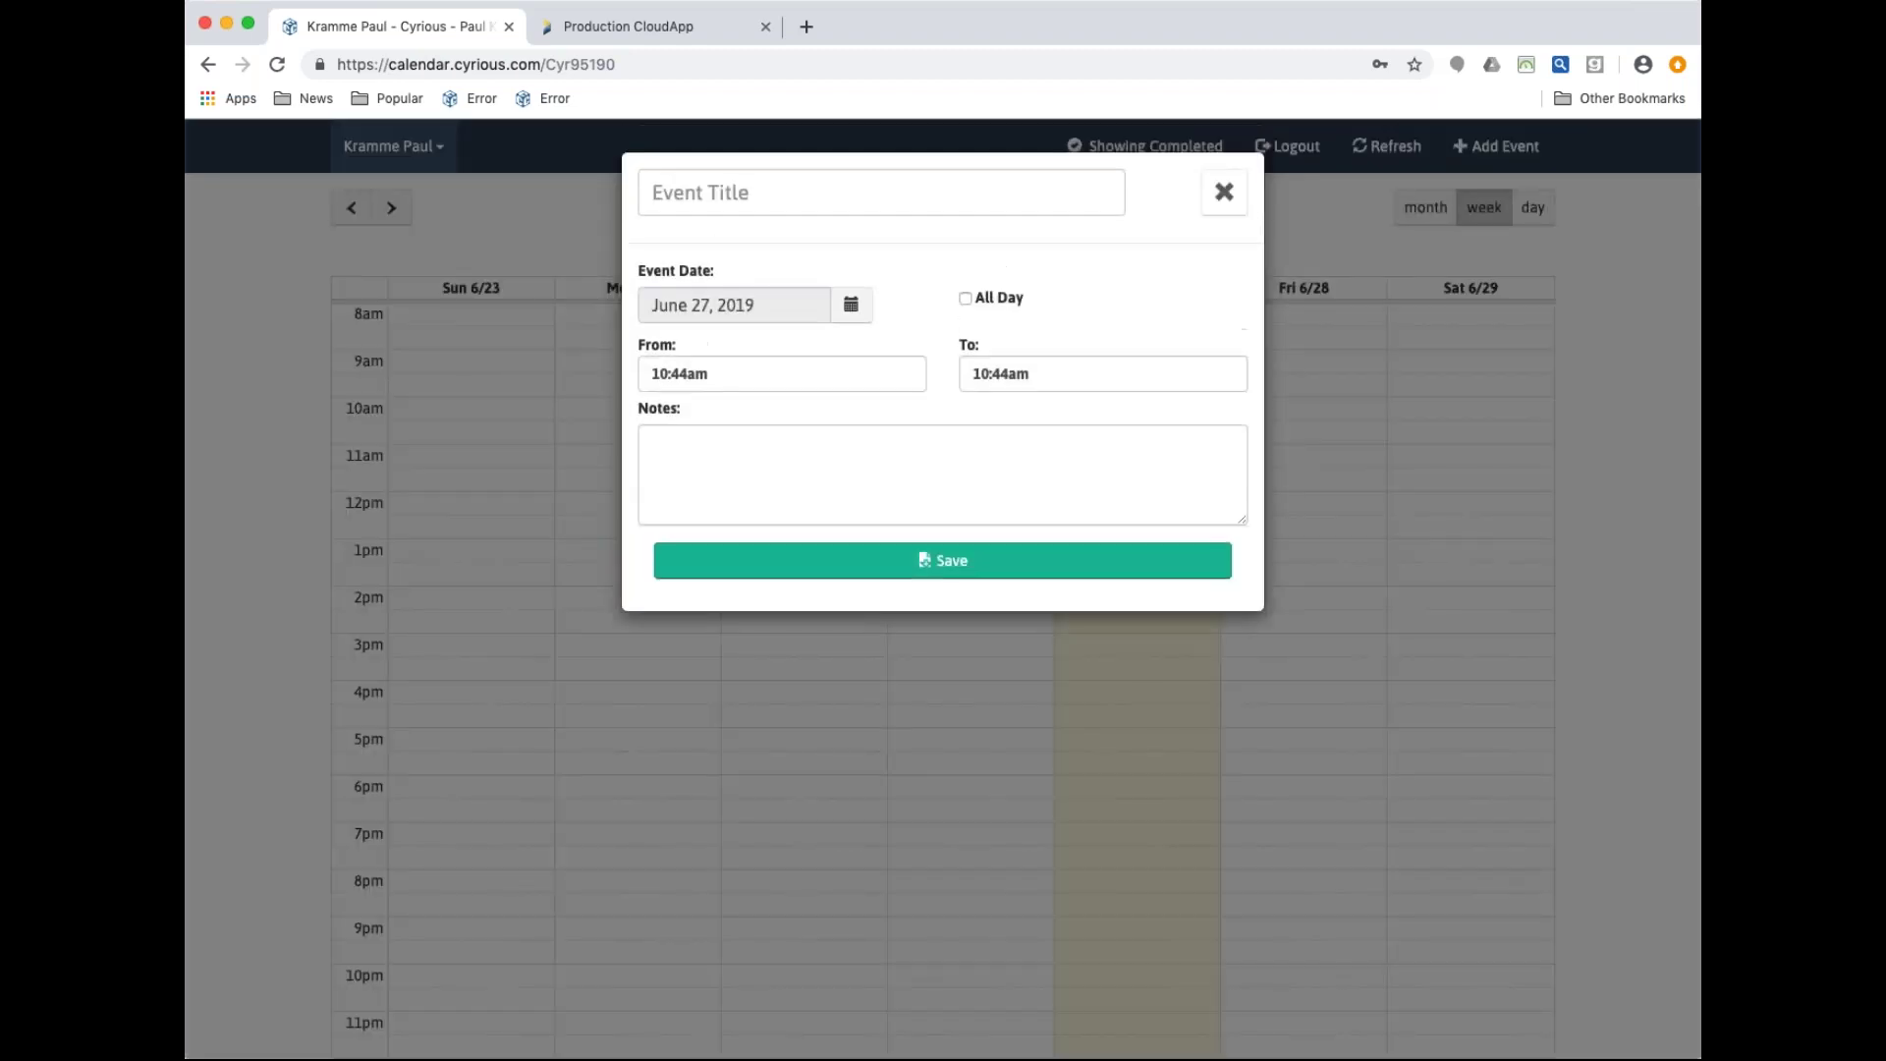
left_click(994, 200)
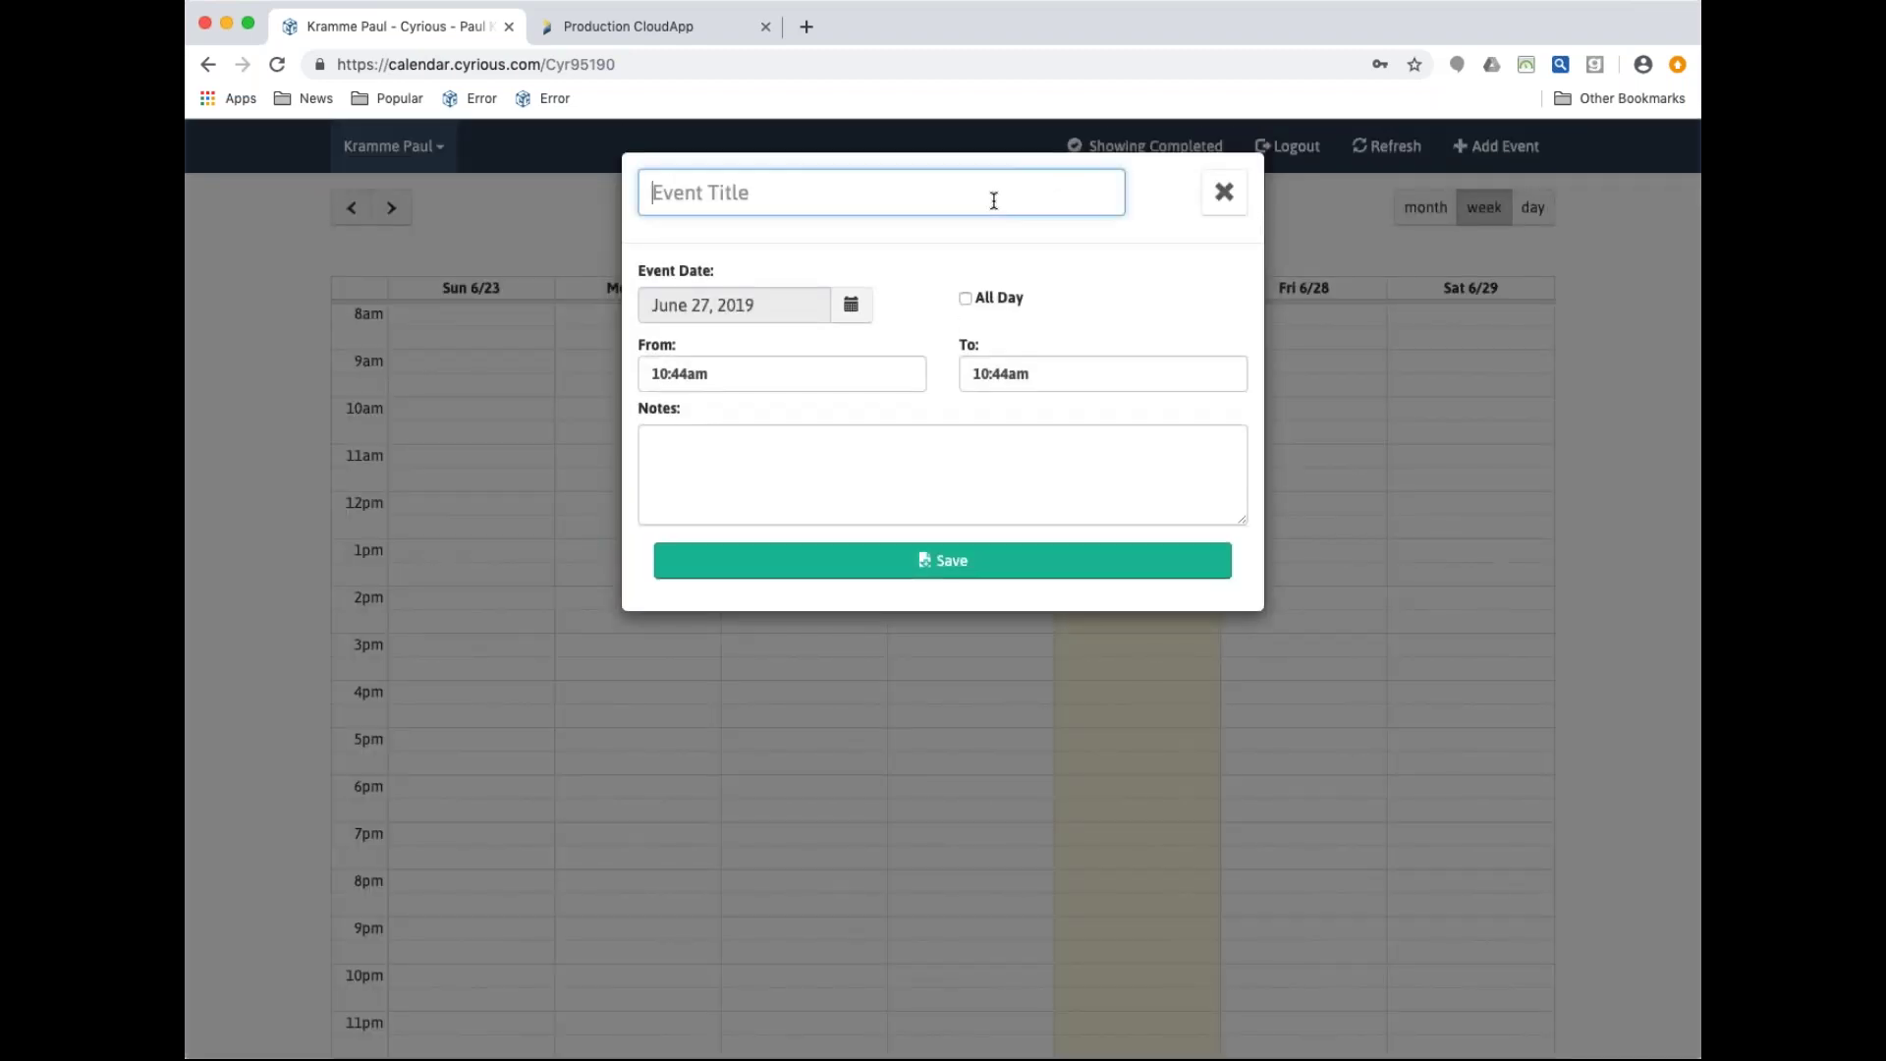
left_click(576, 175)
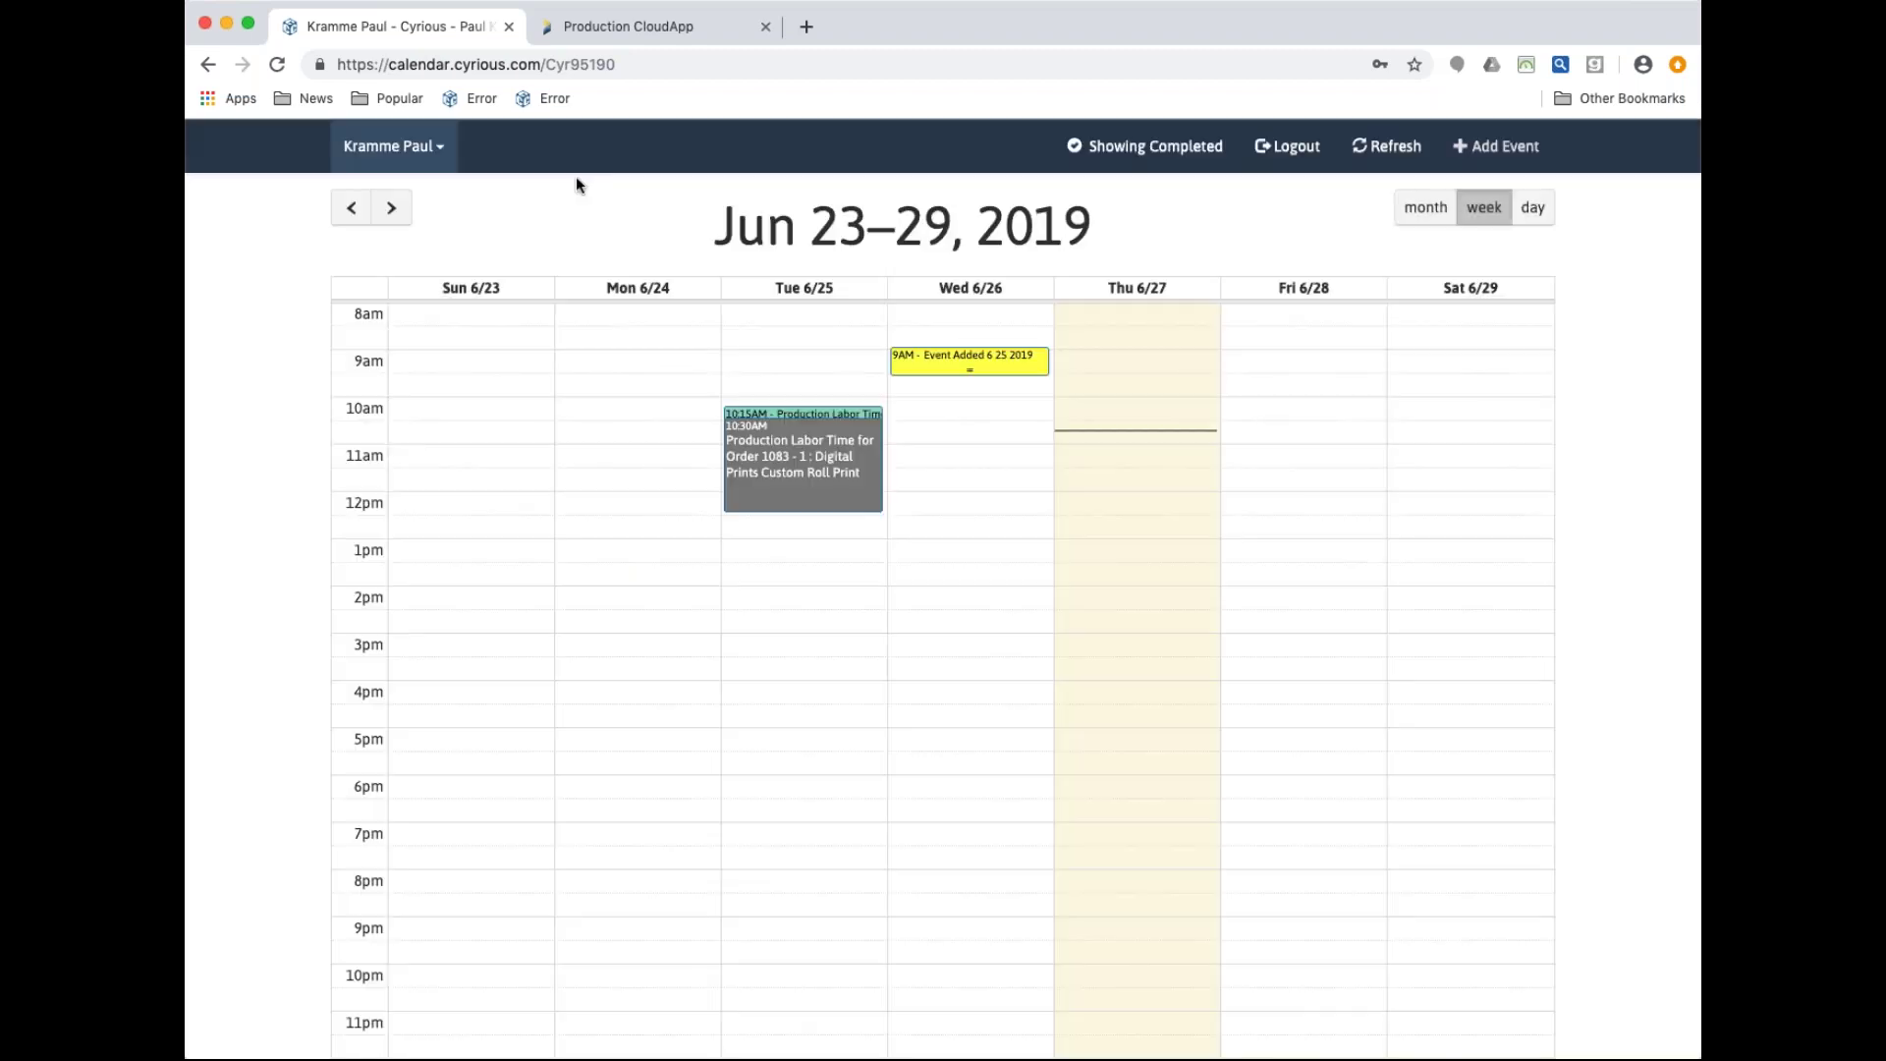
Add an event titled "Today Note" on June 27, 2019 at 10:45am with the note "Added by PK"
left_click(1473, 157)
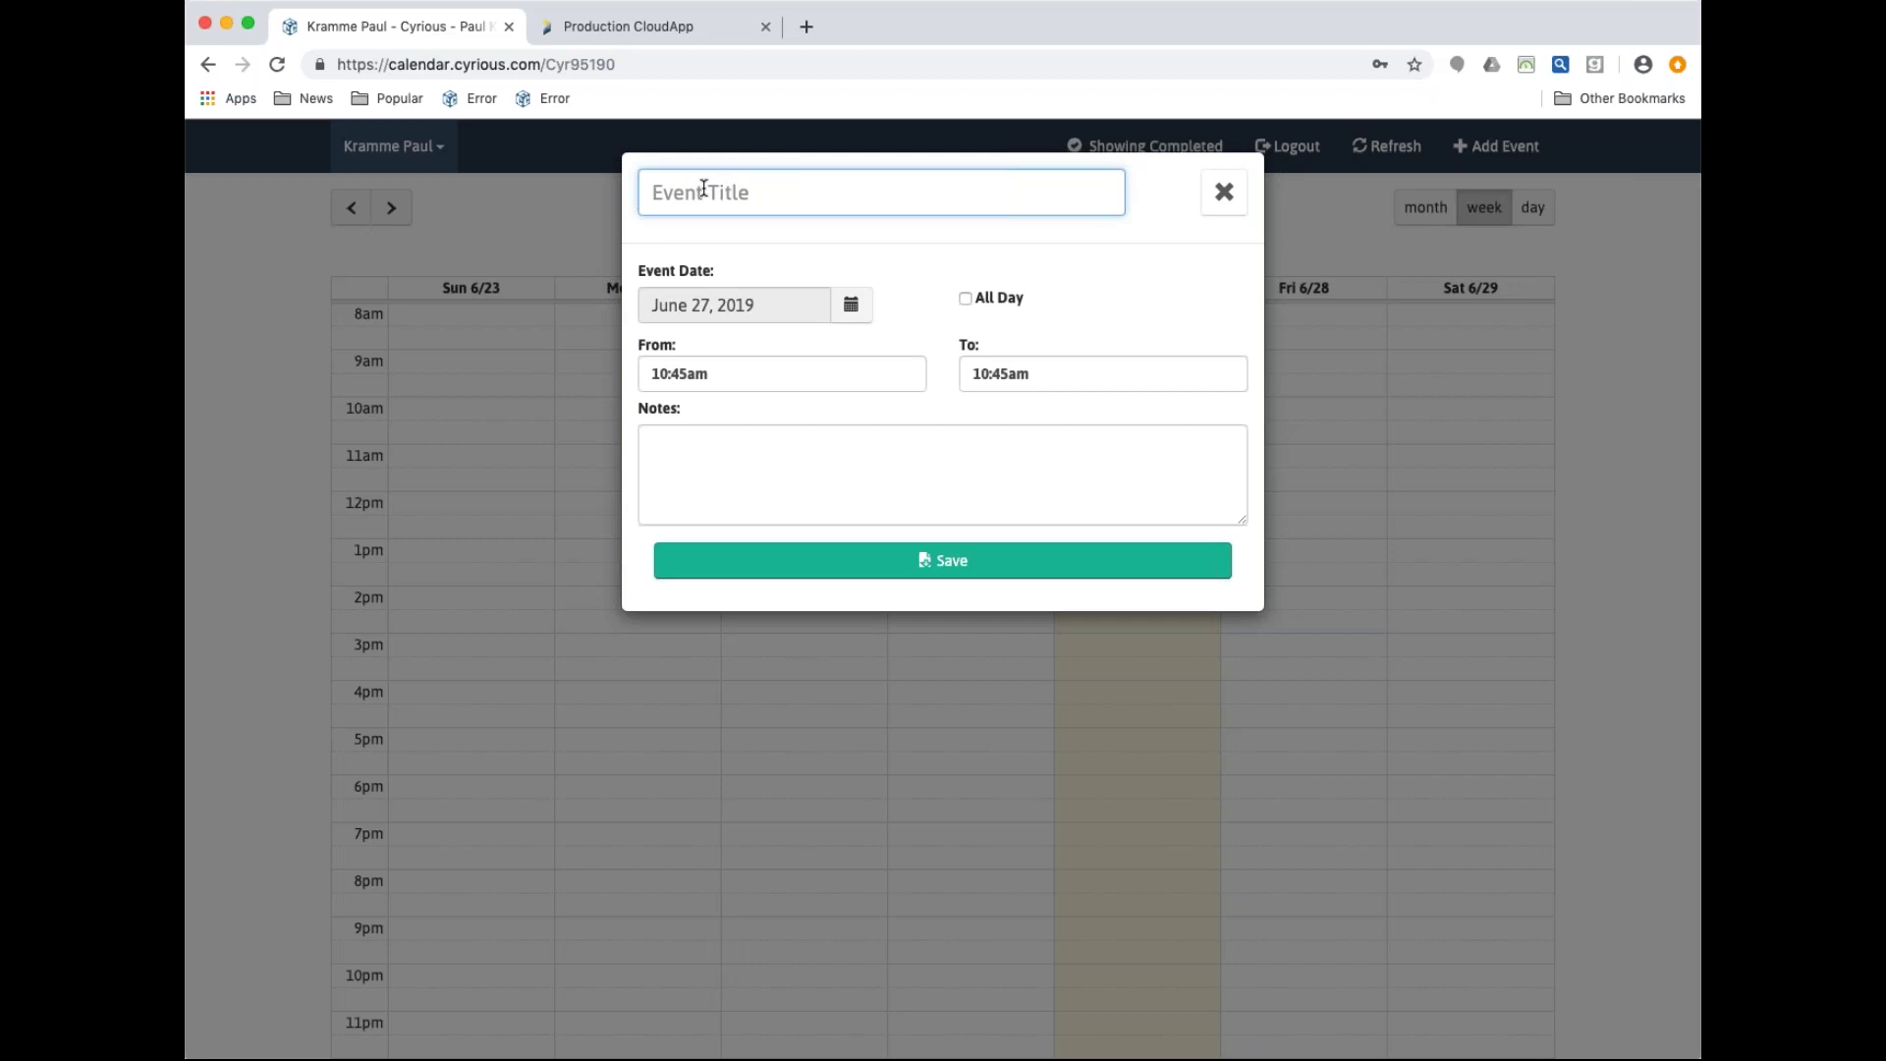
type("Today Note")
left_click(768, 461)
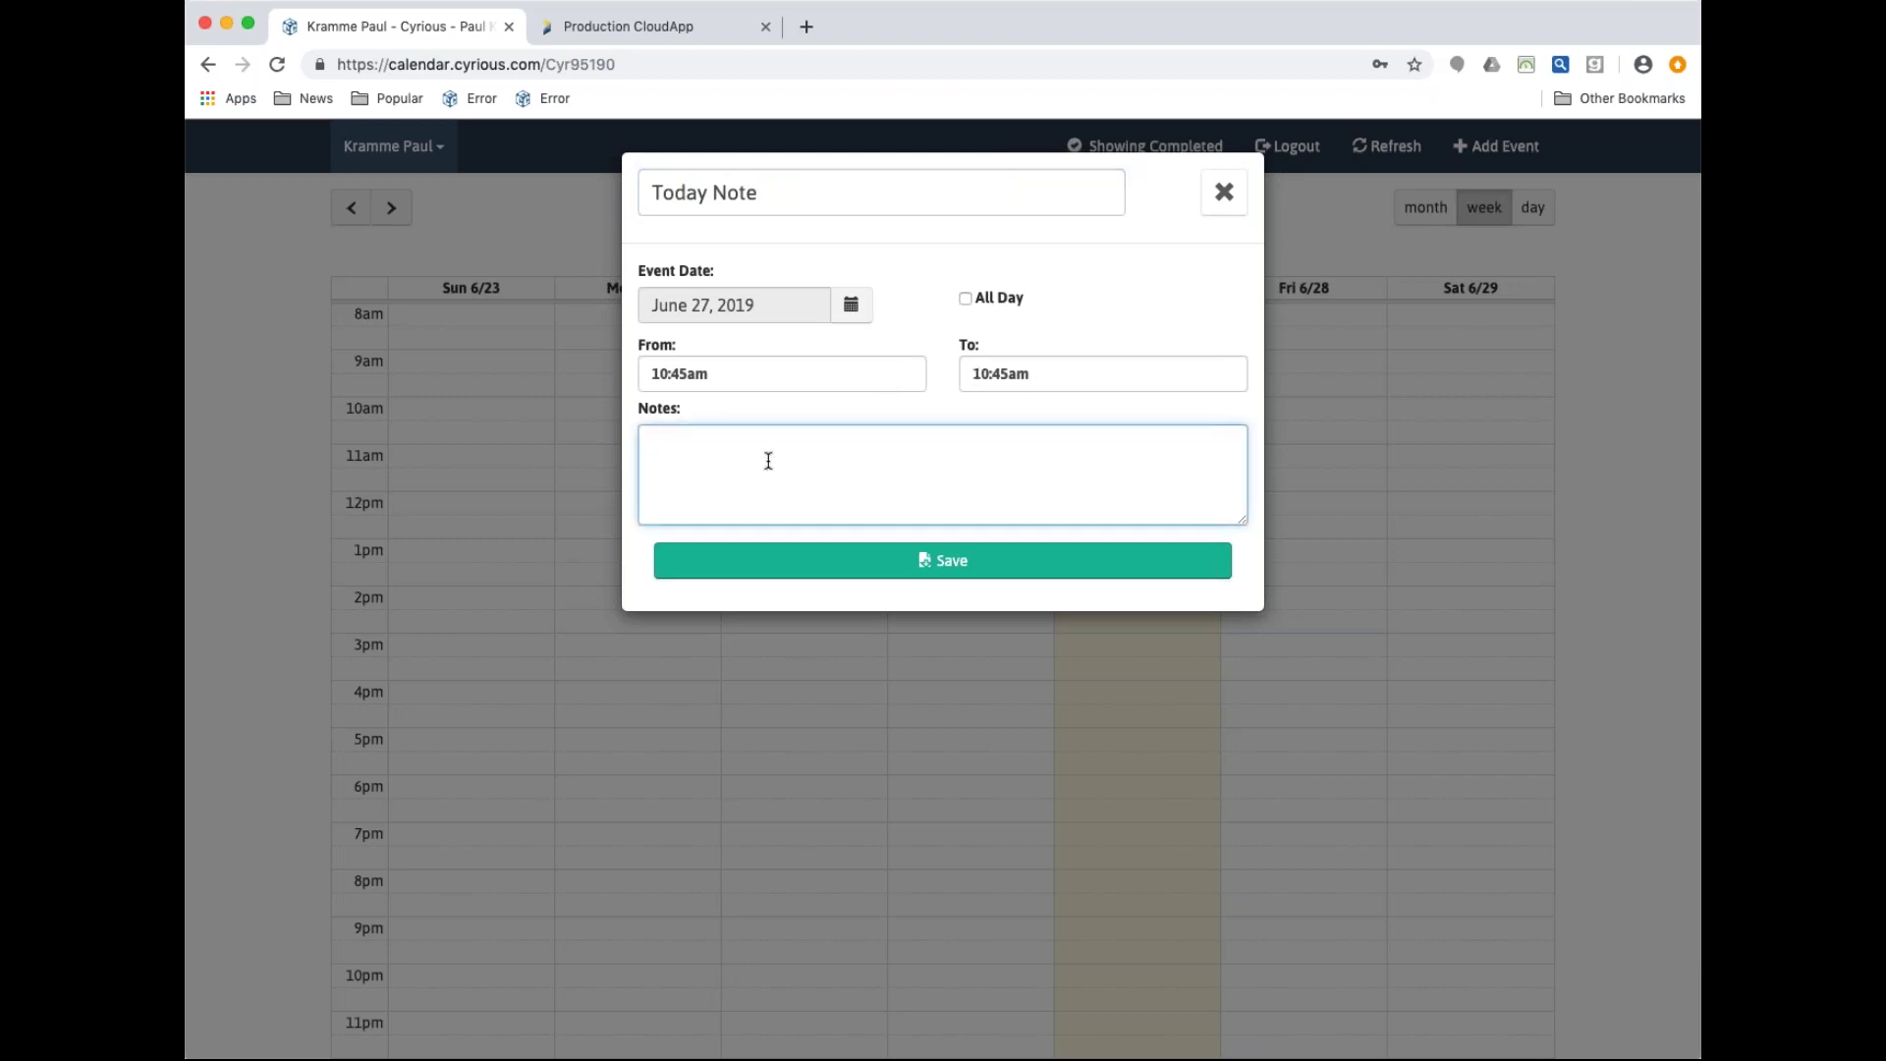
type("Added by PK")
left_click(968, 561)
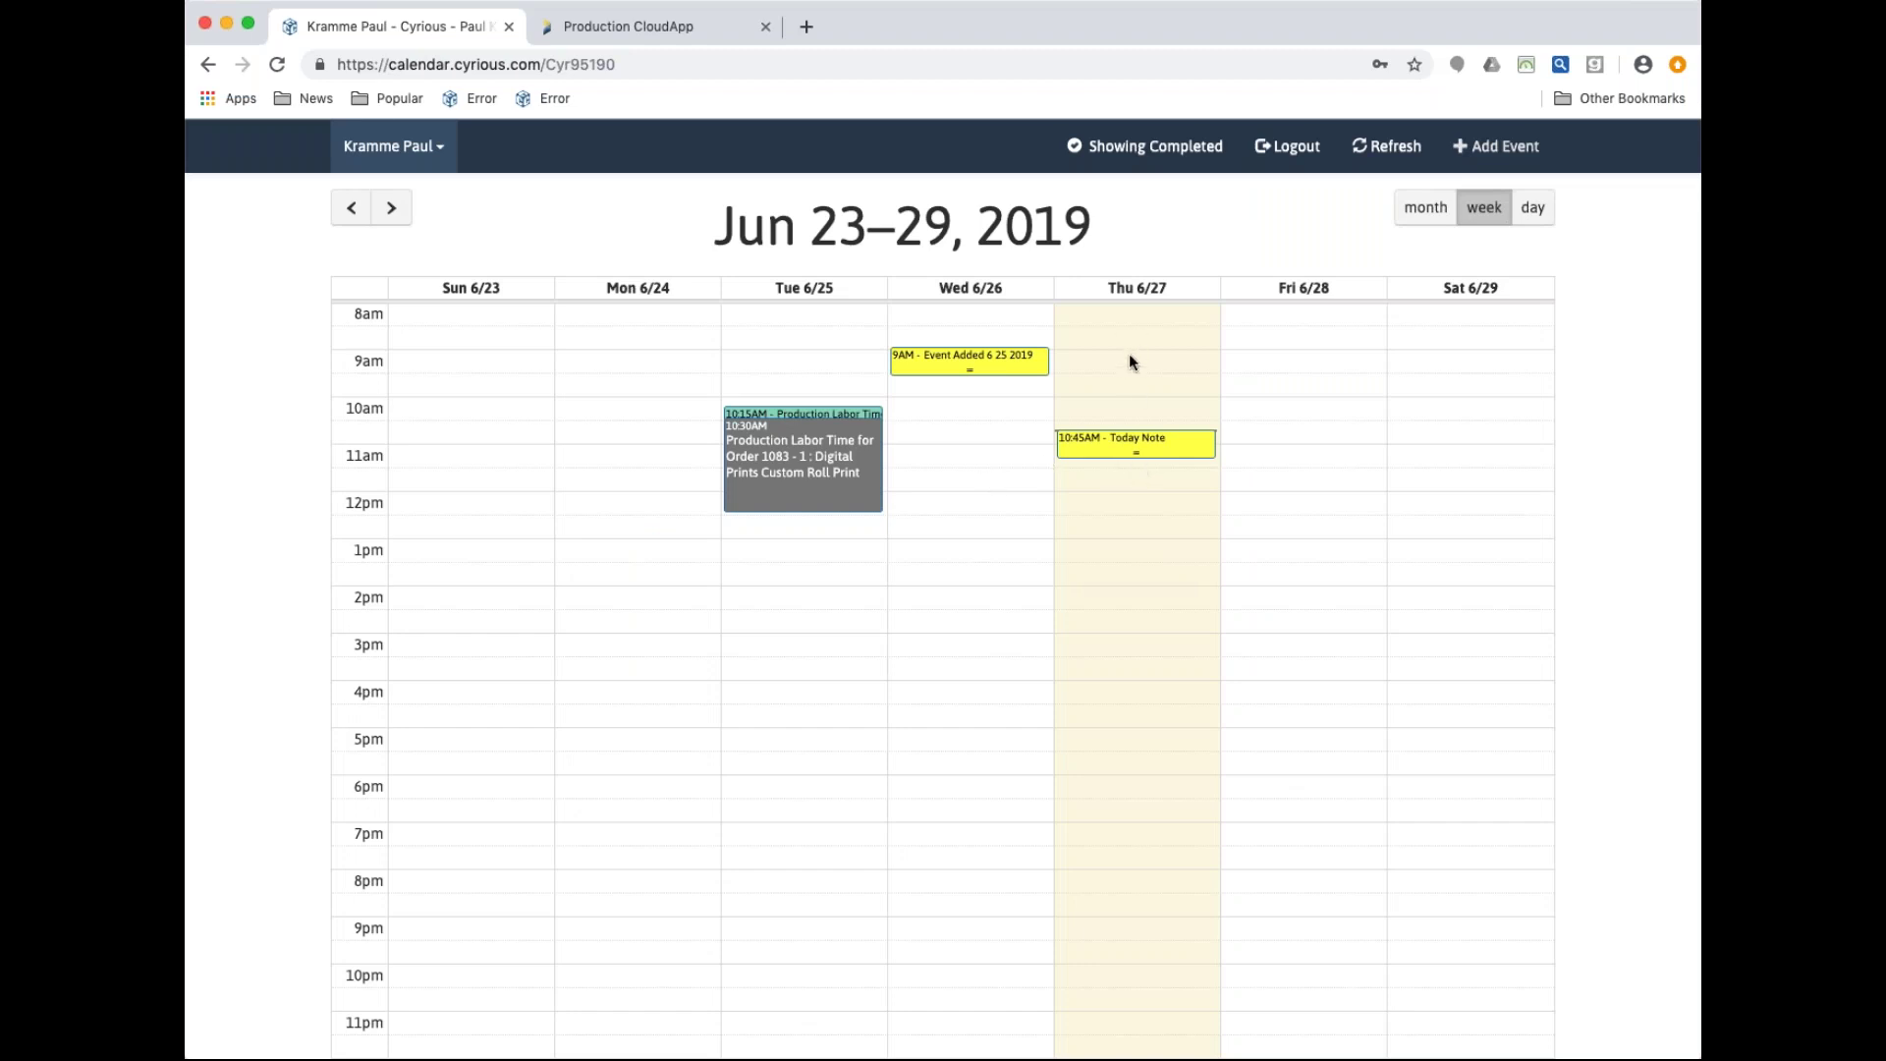
Mark the Today Note event on June 27 as complete
left_click(1132, 447)
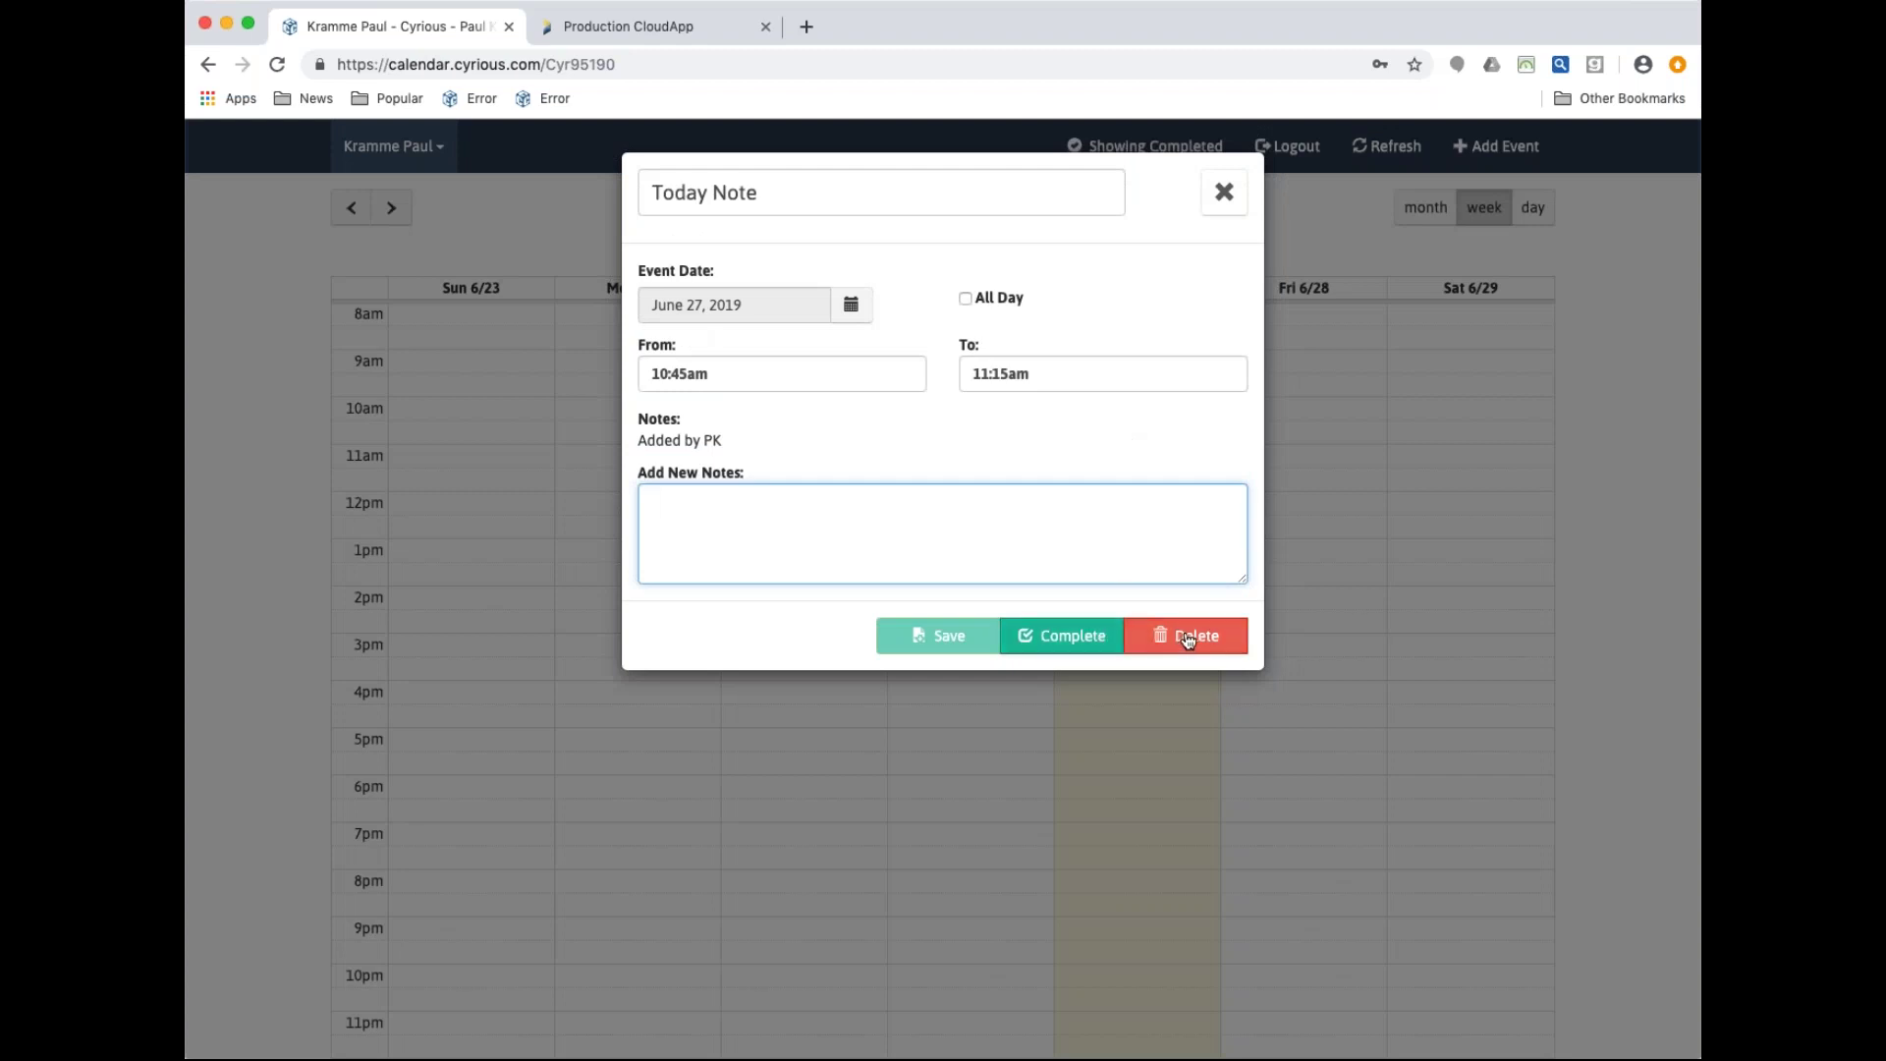
left_click(1067, 644)
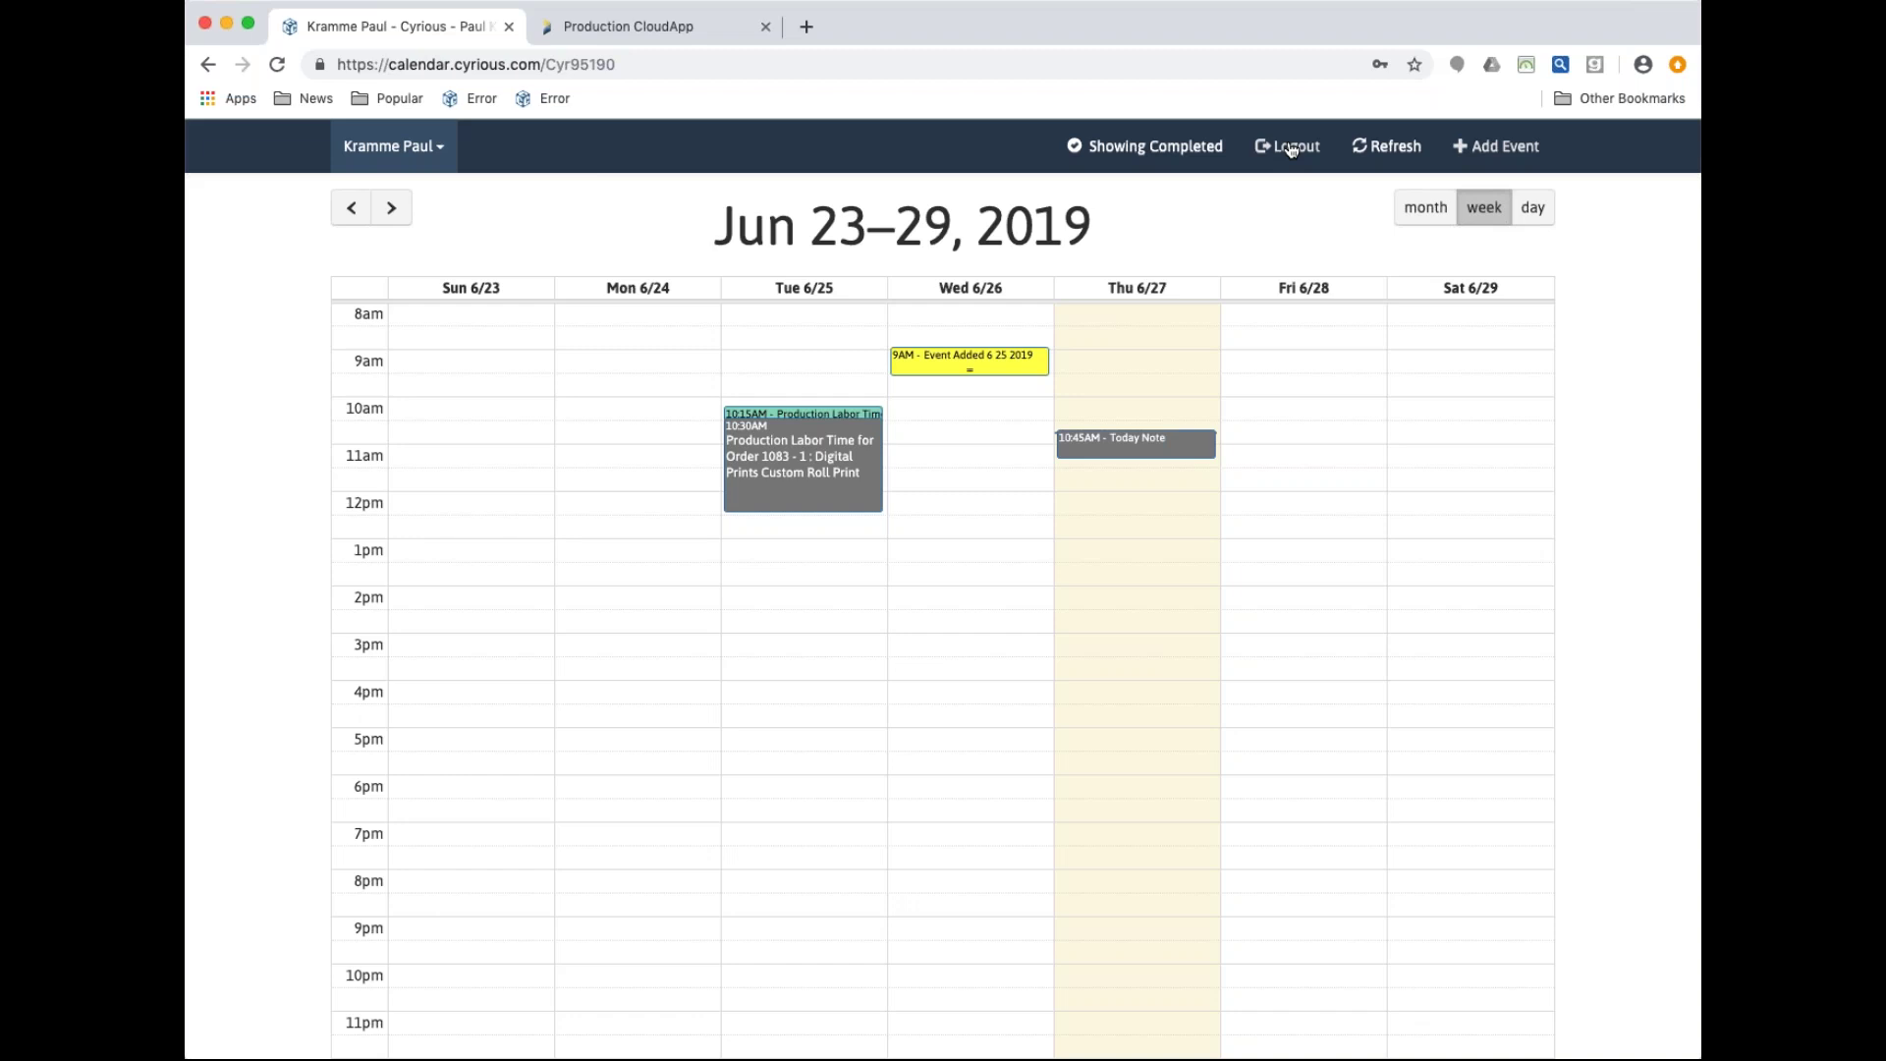
Review the details of the completed 10:30am Production Labor Time event on June 25, then close them
left_click(798, 440)
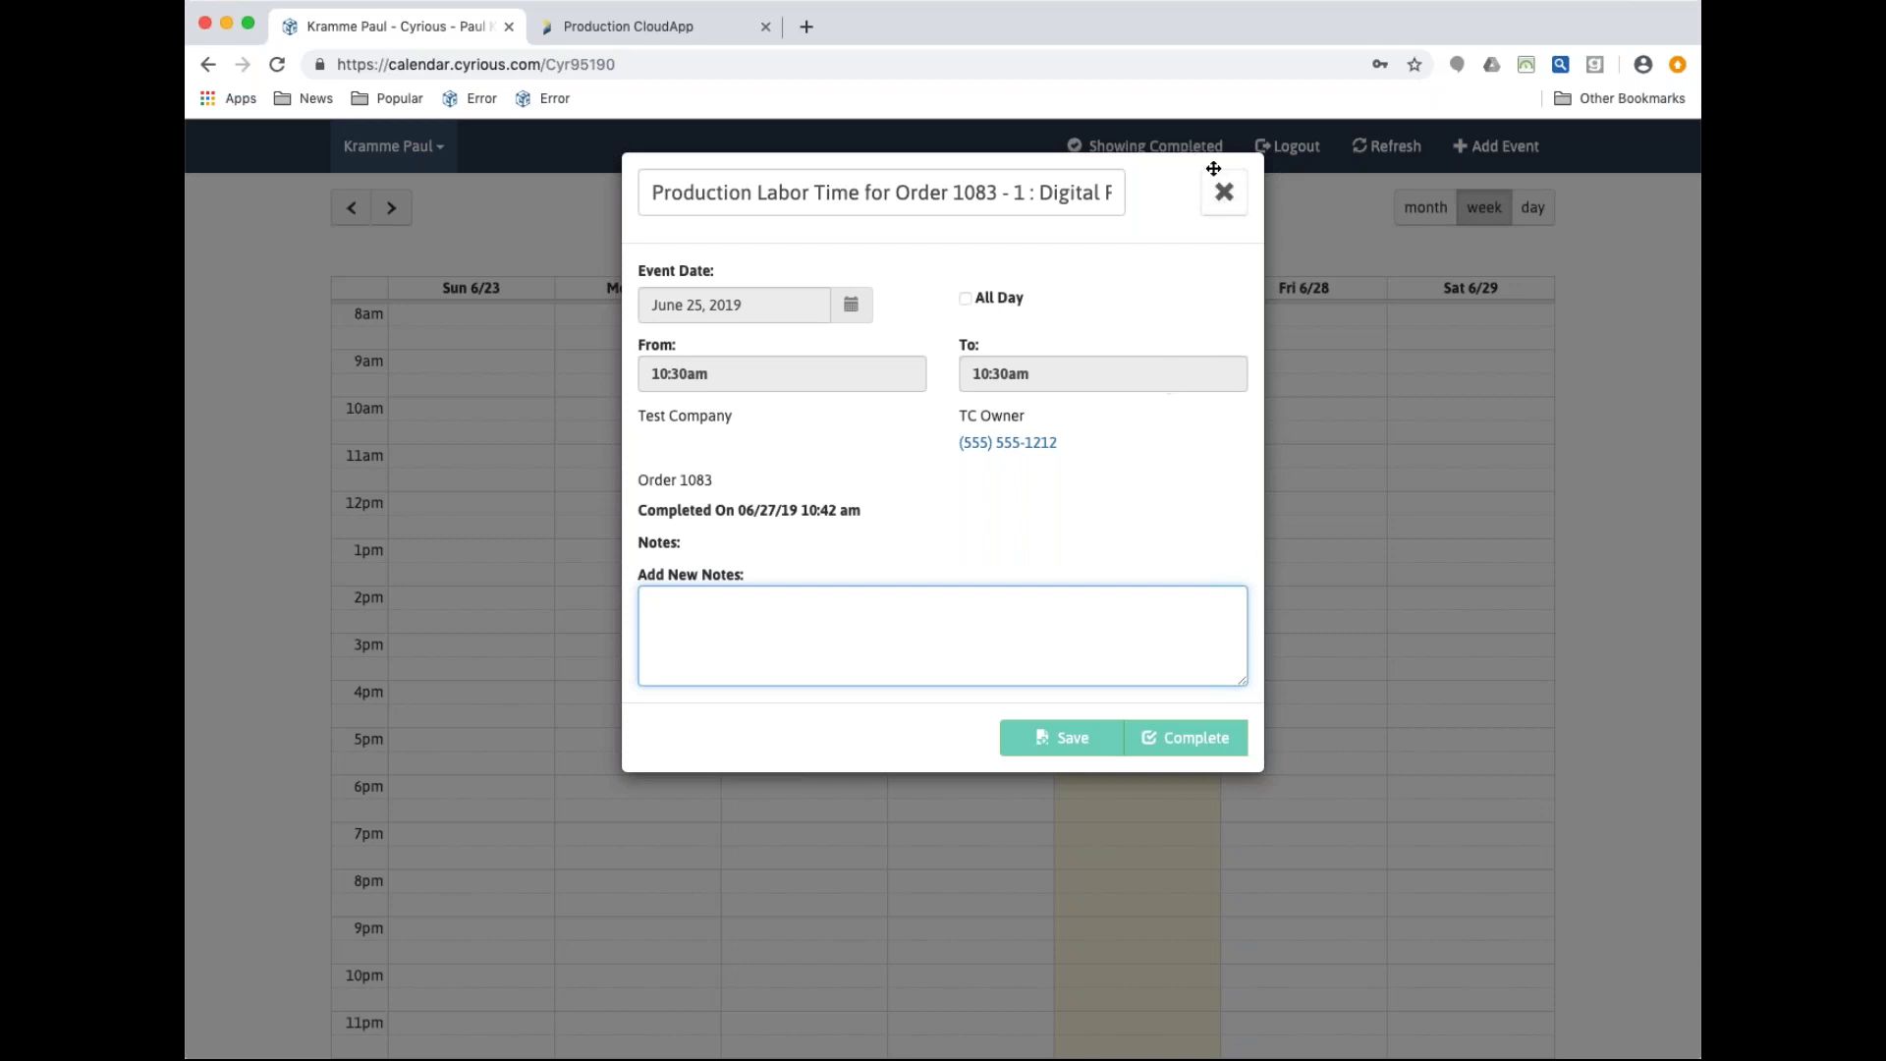
left_click(1228, 196)
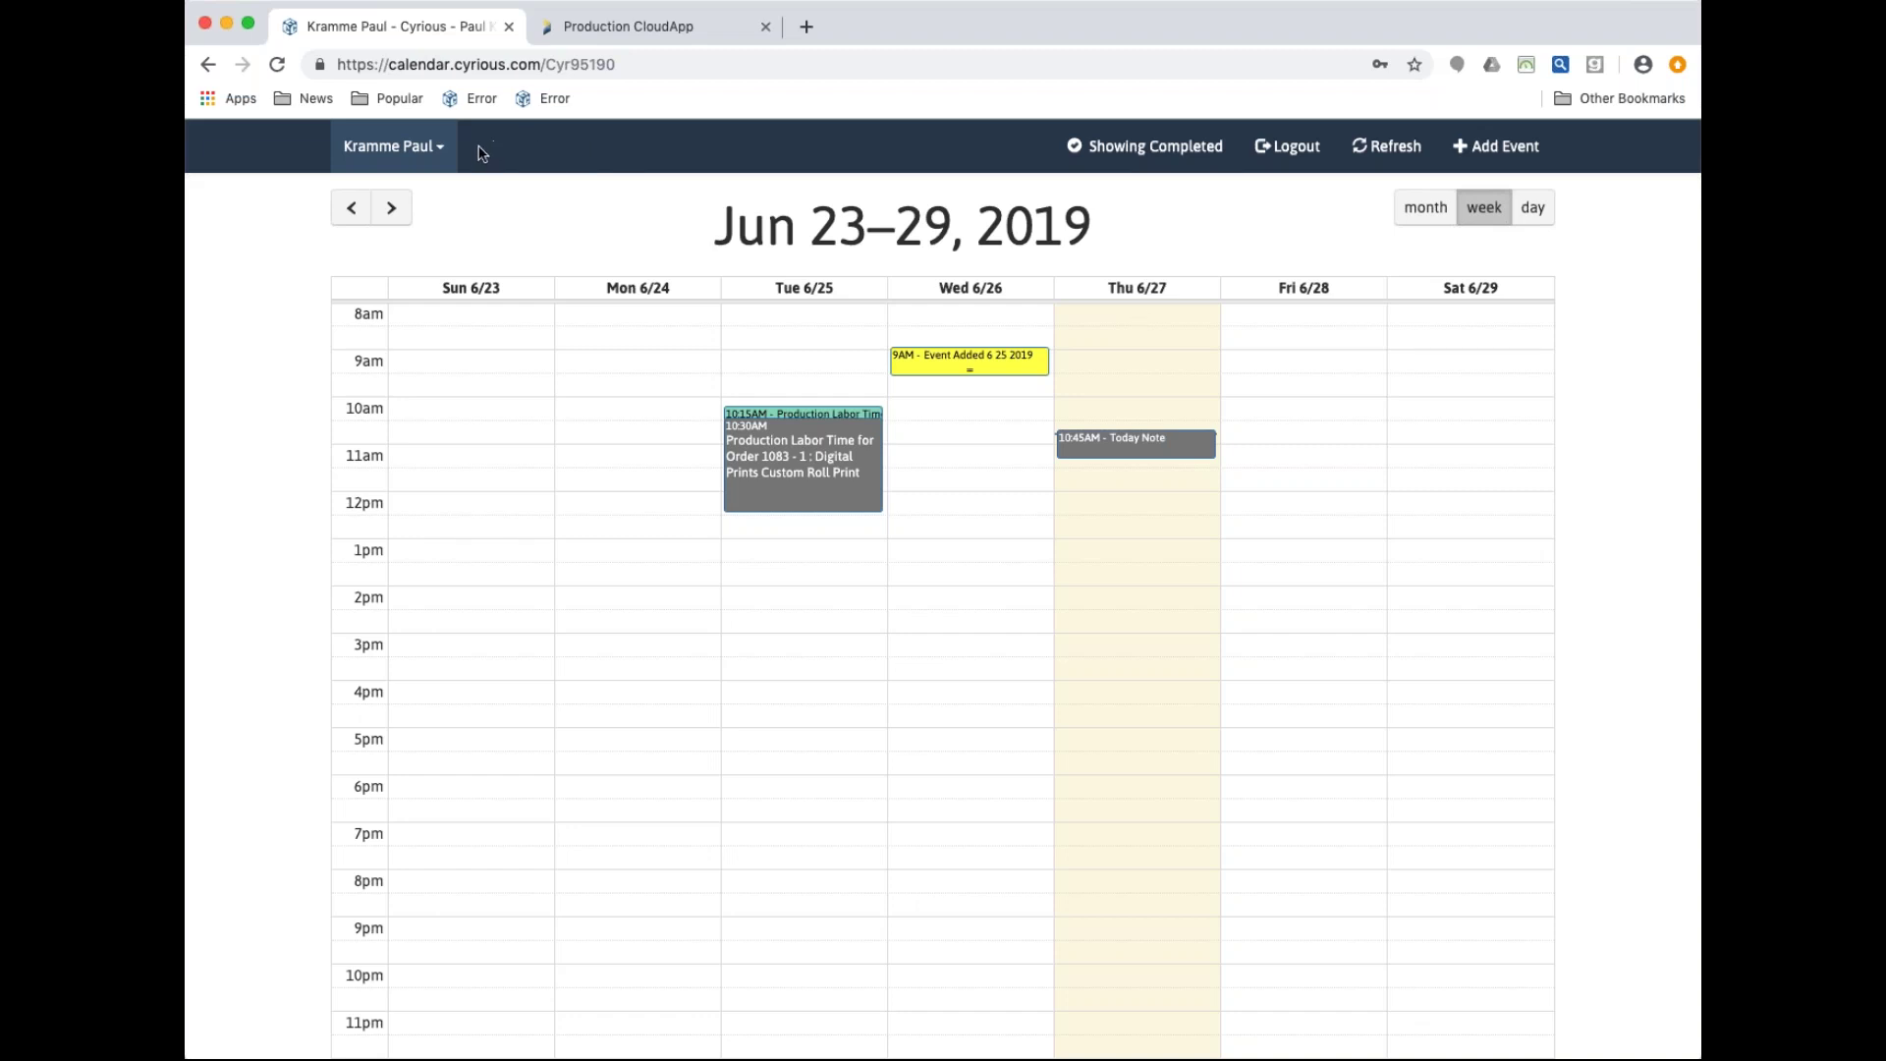
Switch to the System Administrator calendar, go back several weeks, and change to the month view
left_click(440, 148)
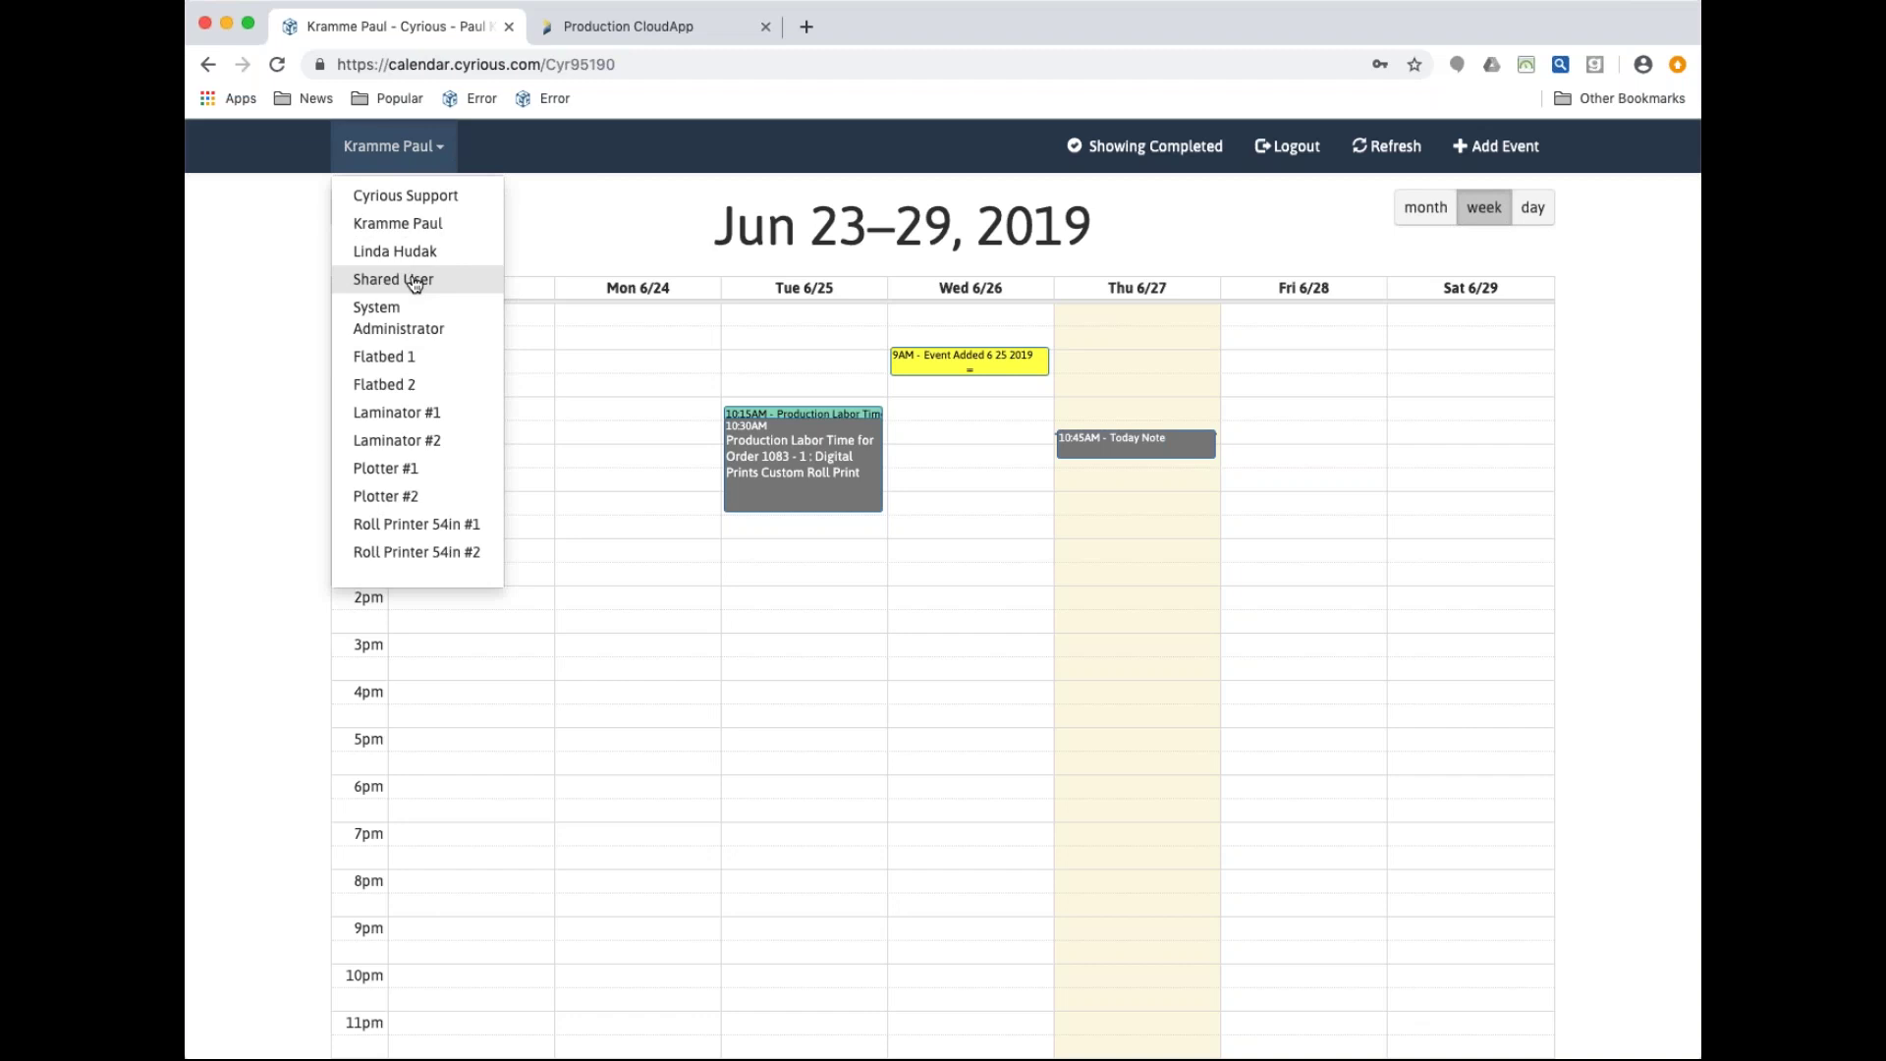
left_click(405, 328)
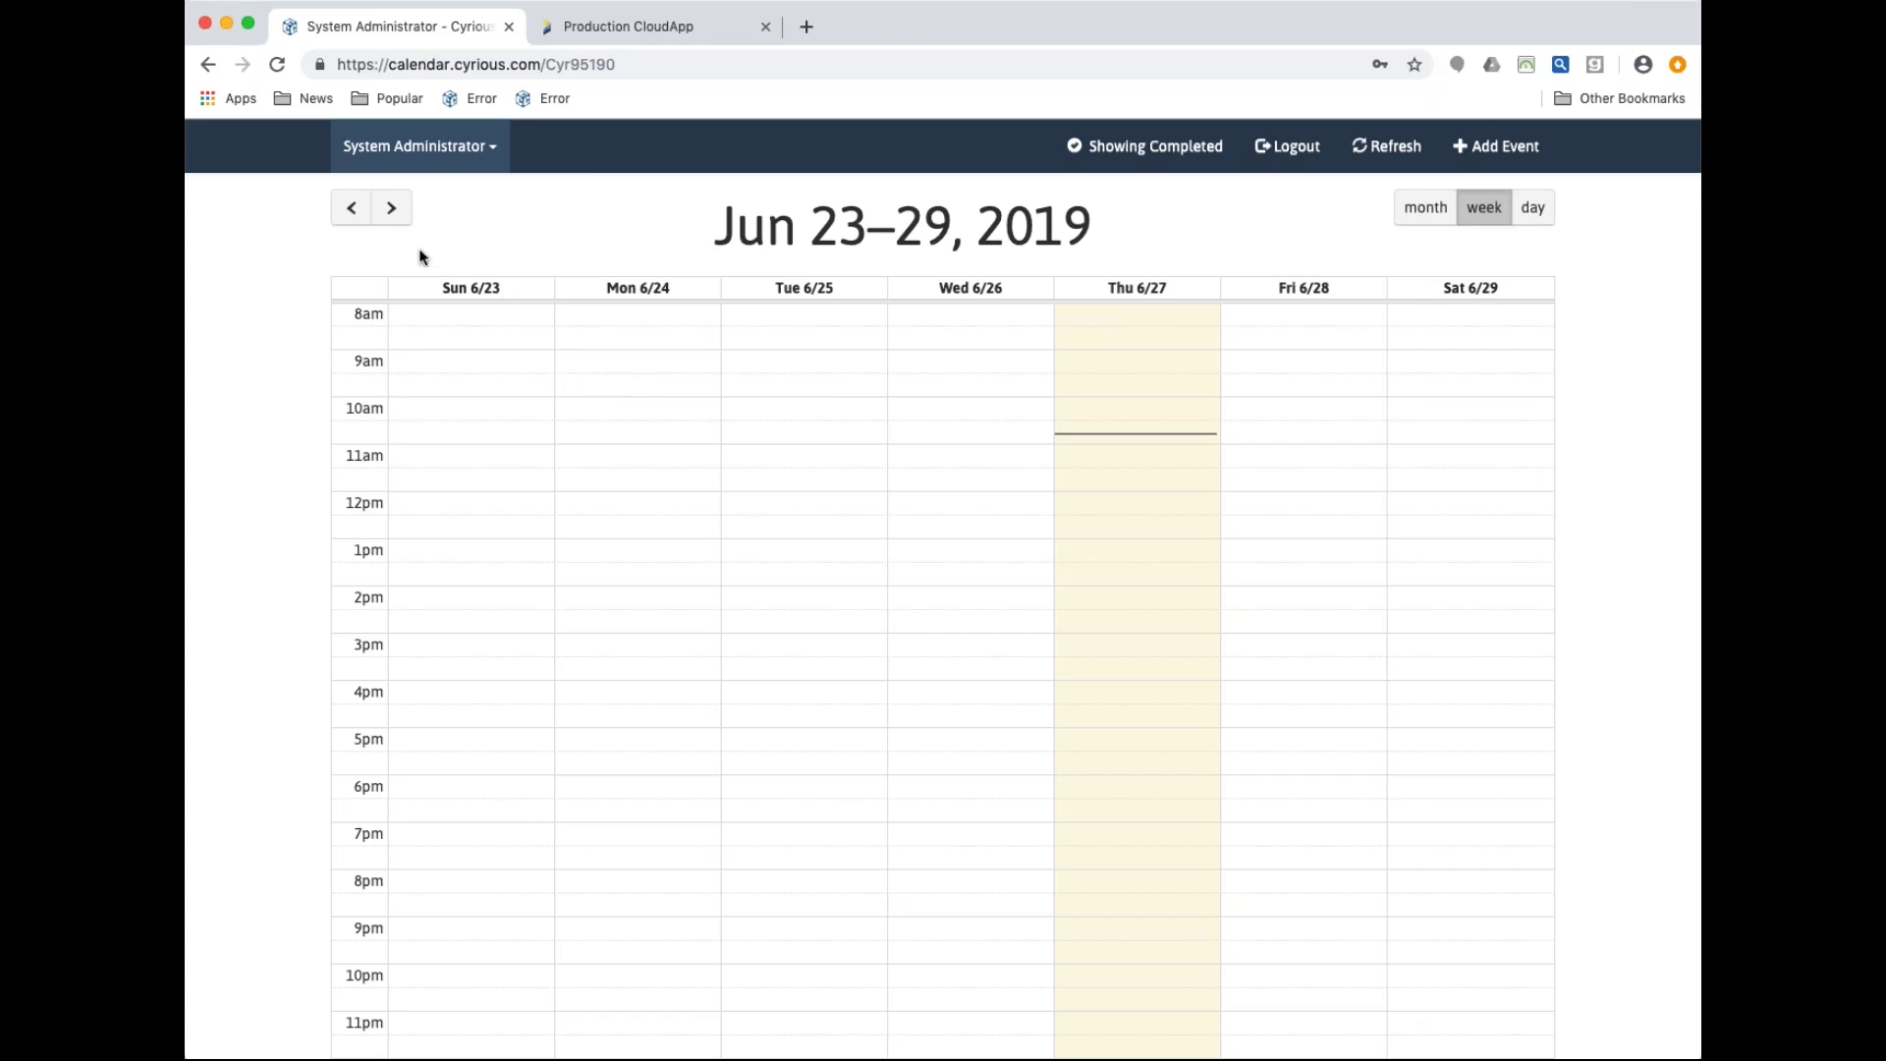
left_click(356, 208)
left_click(356, 208)
double_click(355, 208)
triple_click(356, 208)
triple_click(356, 208)
left_click(356, 208)
left_click(1424, 207)
Browse the System Administrator calendar month by month back to November 2017, looking for events
left_click(356, 209)
double_click(356, 208)
triple_click(356, 208)
double_click(356, 208)
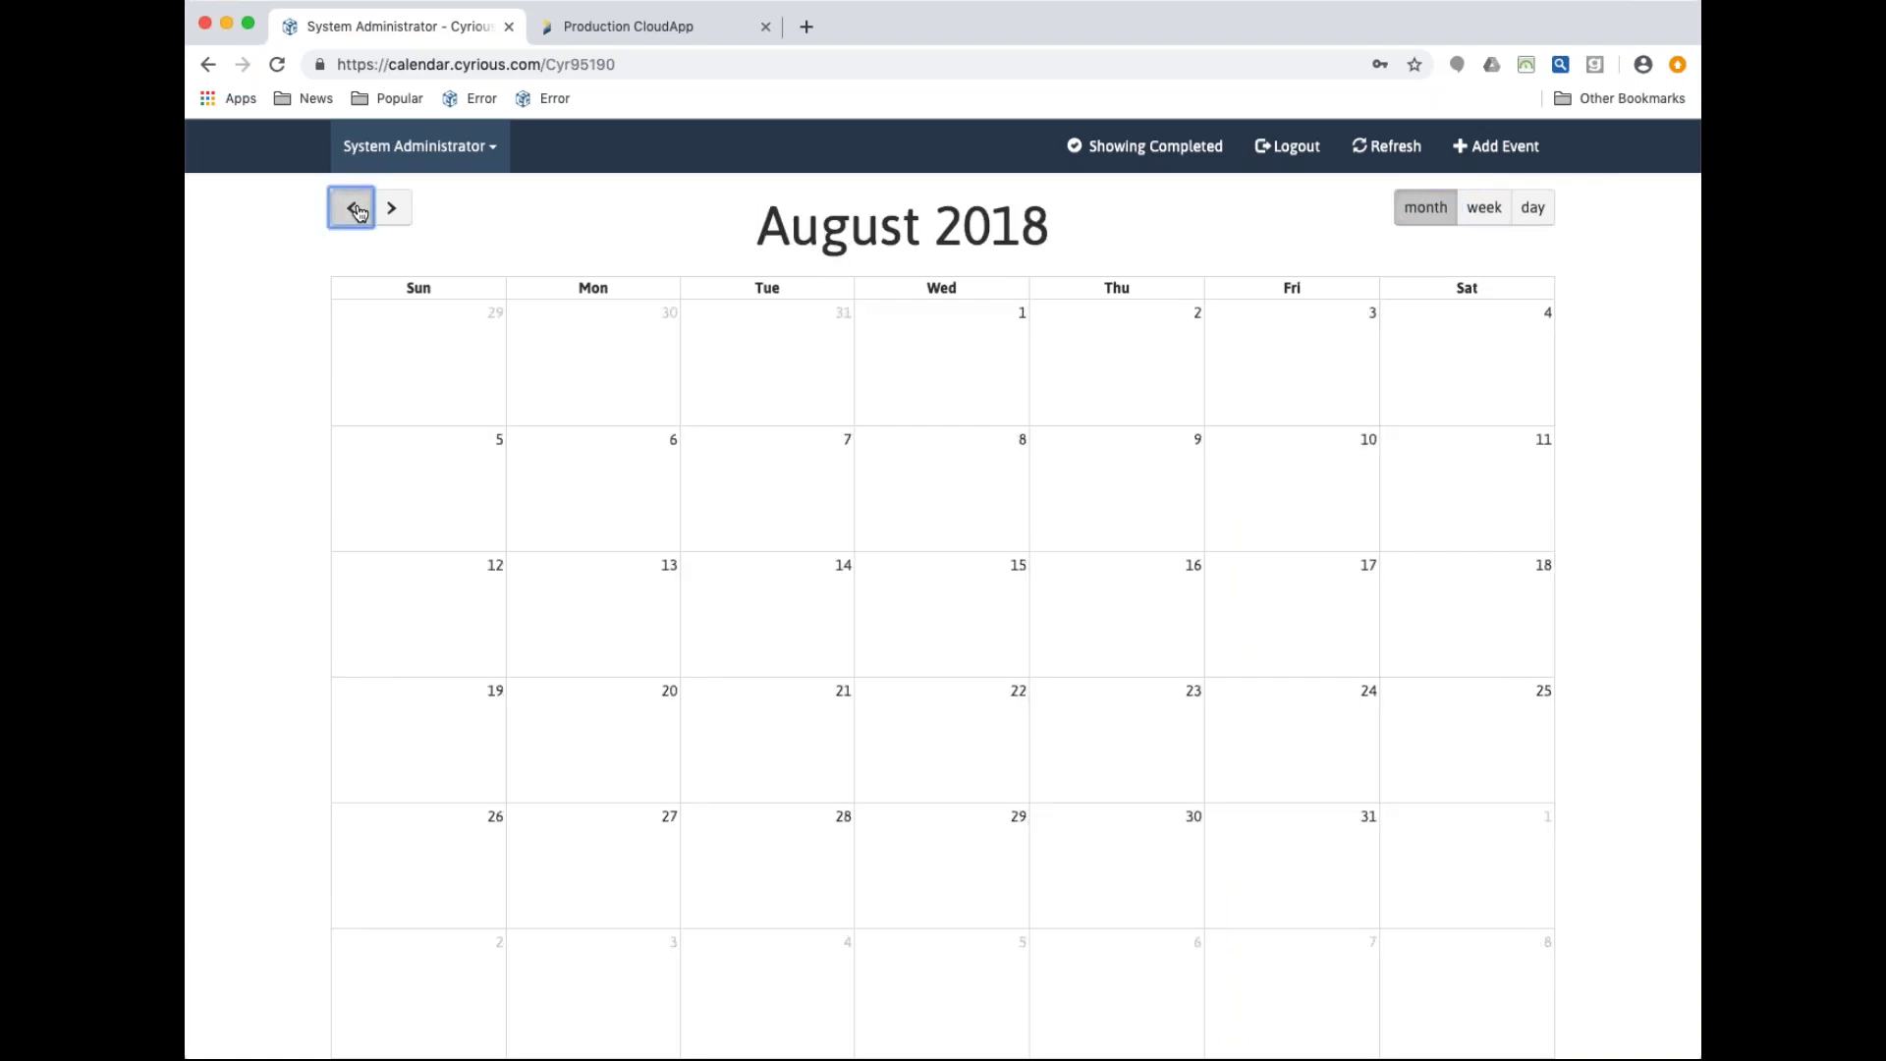
left_click(355, 208)
left_click(356, 208)
left_click(356, 209)
left_click(356, 209)
left_click(355, 208)
left_click(356, 208)
left_click(356, 208)
left_click(355, 209)
left_click(356, 208)
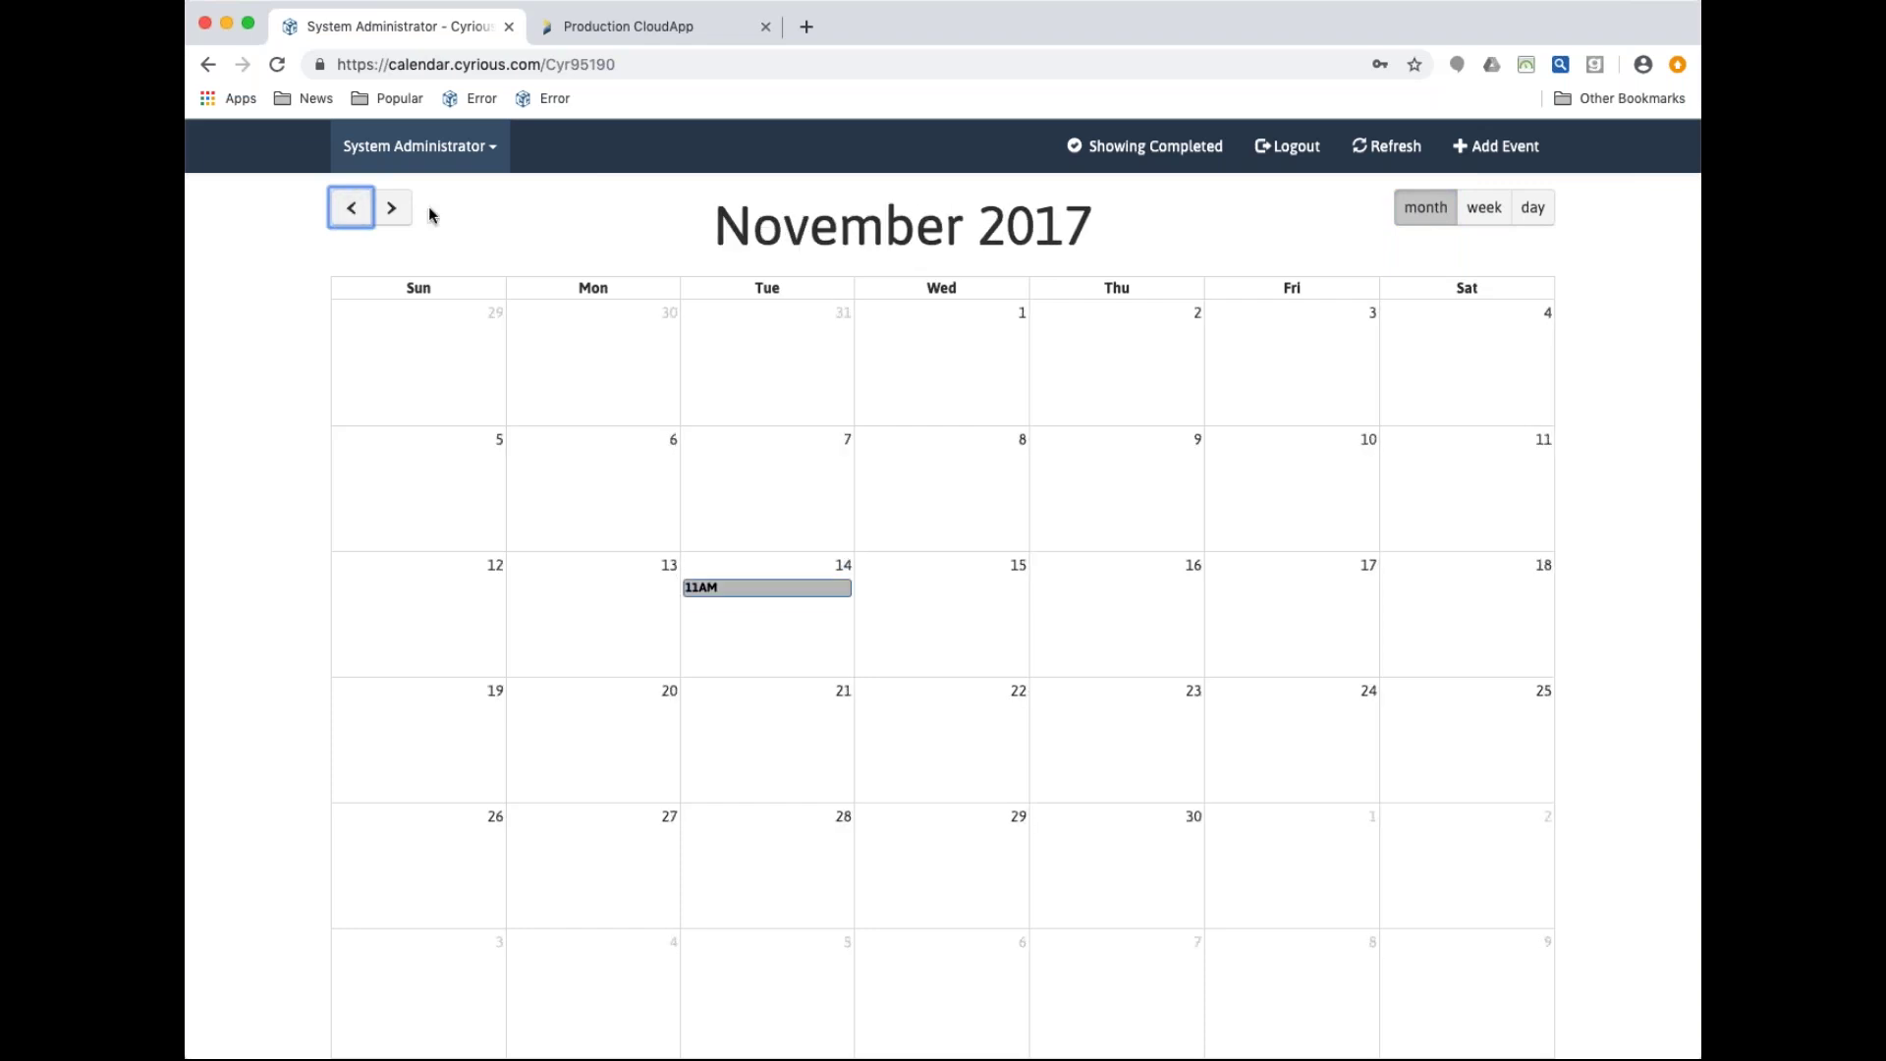
Review the details of the 10:54am event on December 12, 2017, and close them
left_click(400, 215)
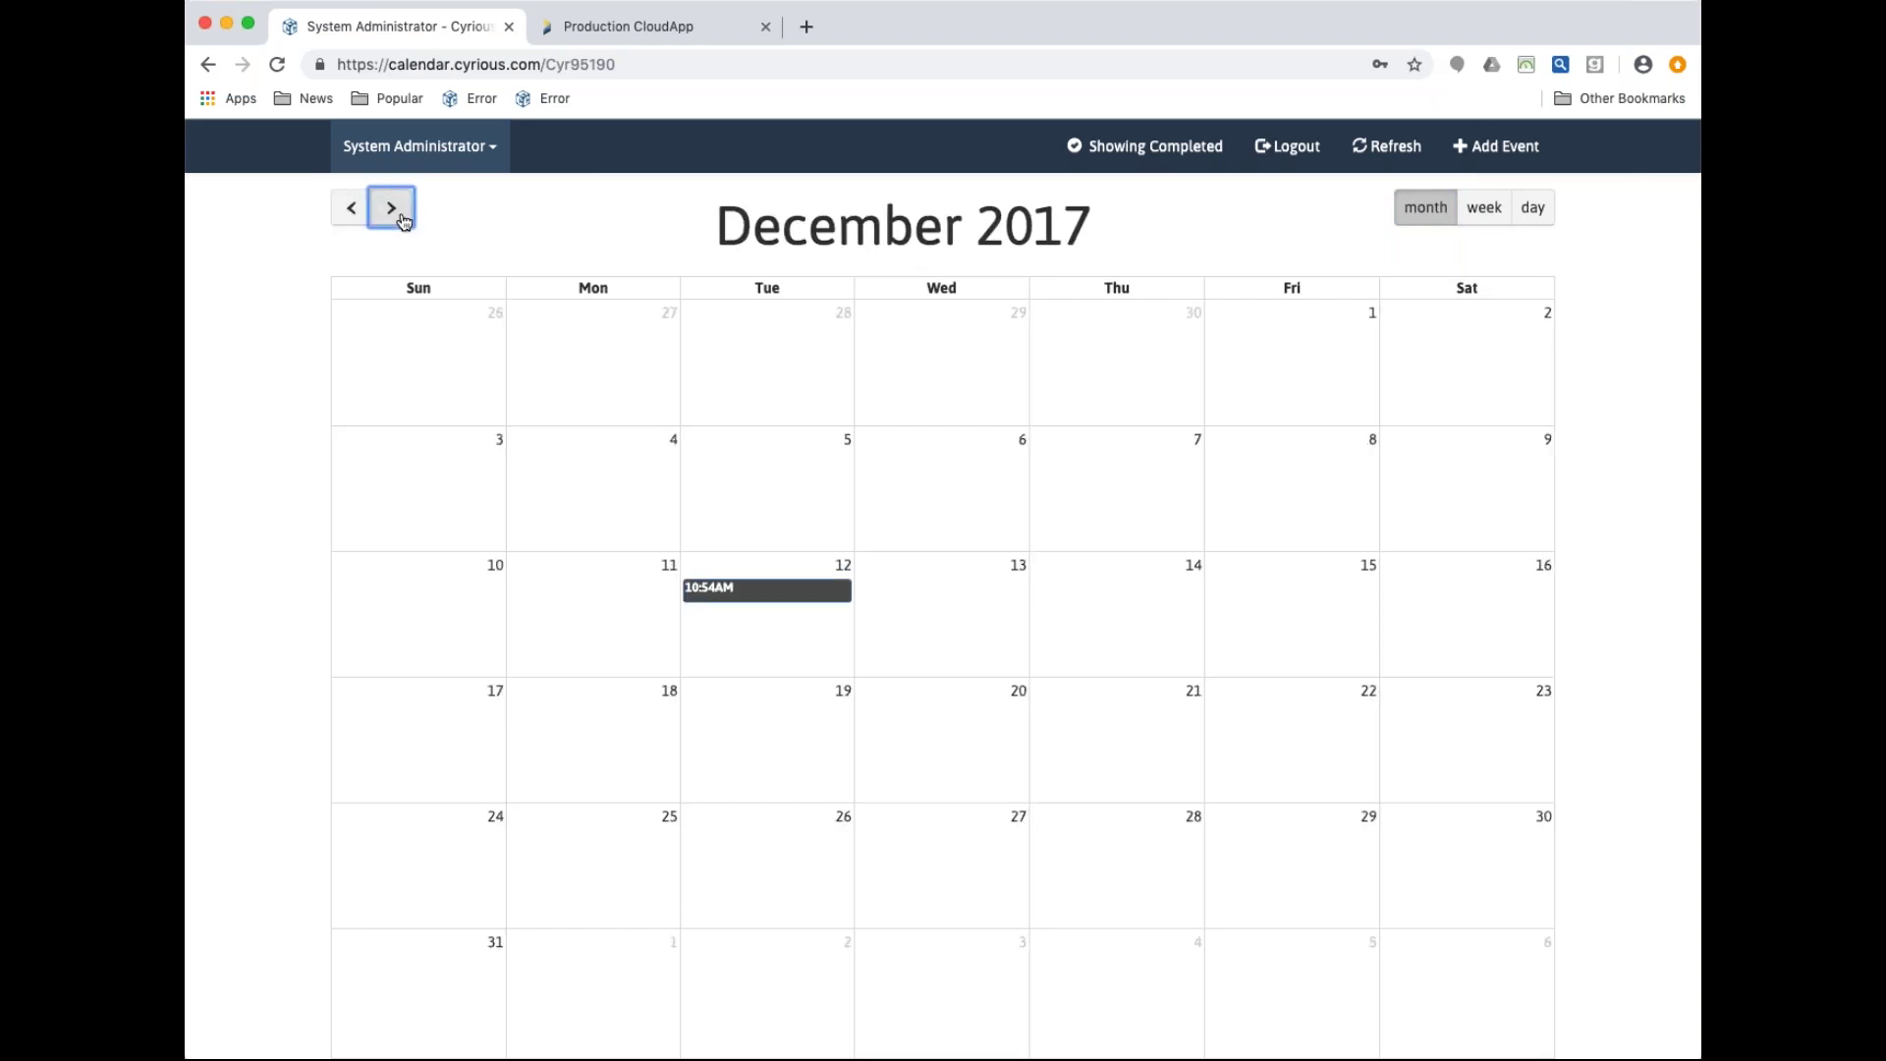
left_click(758, 596)
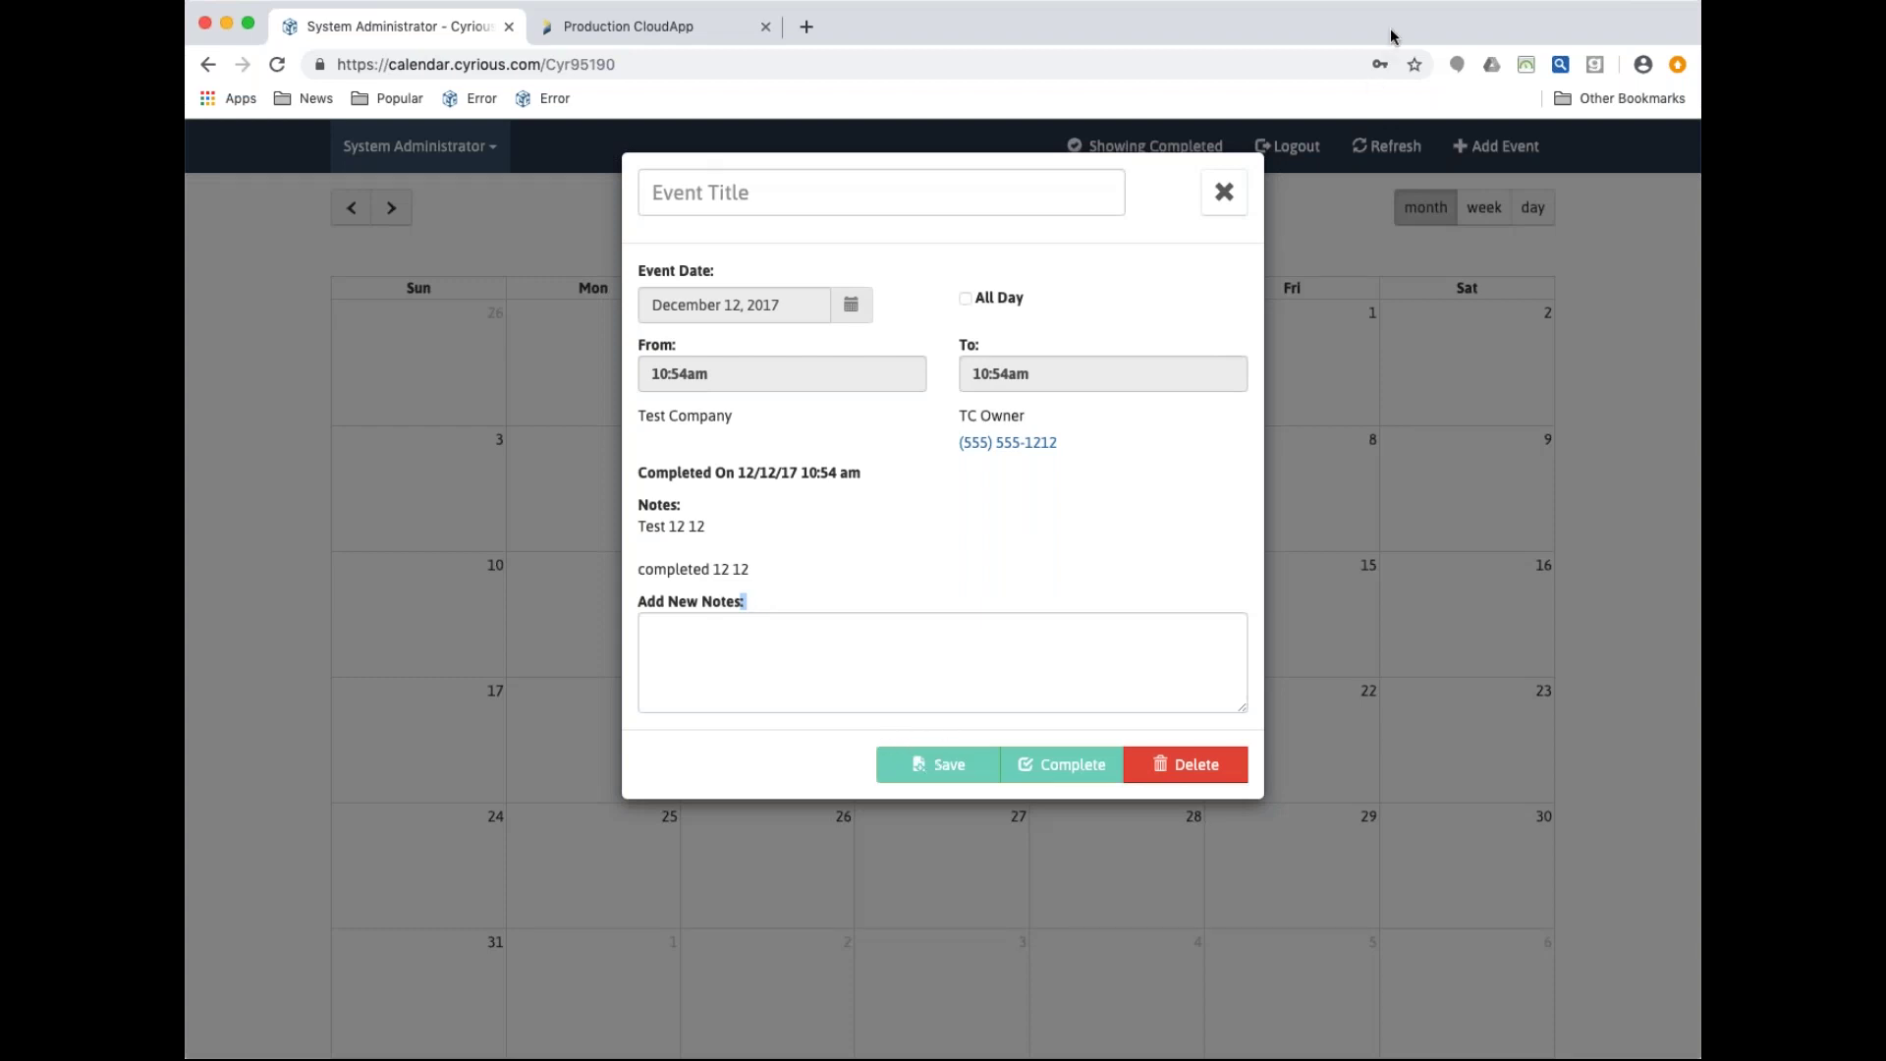
left_click(1224, 197)
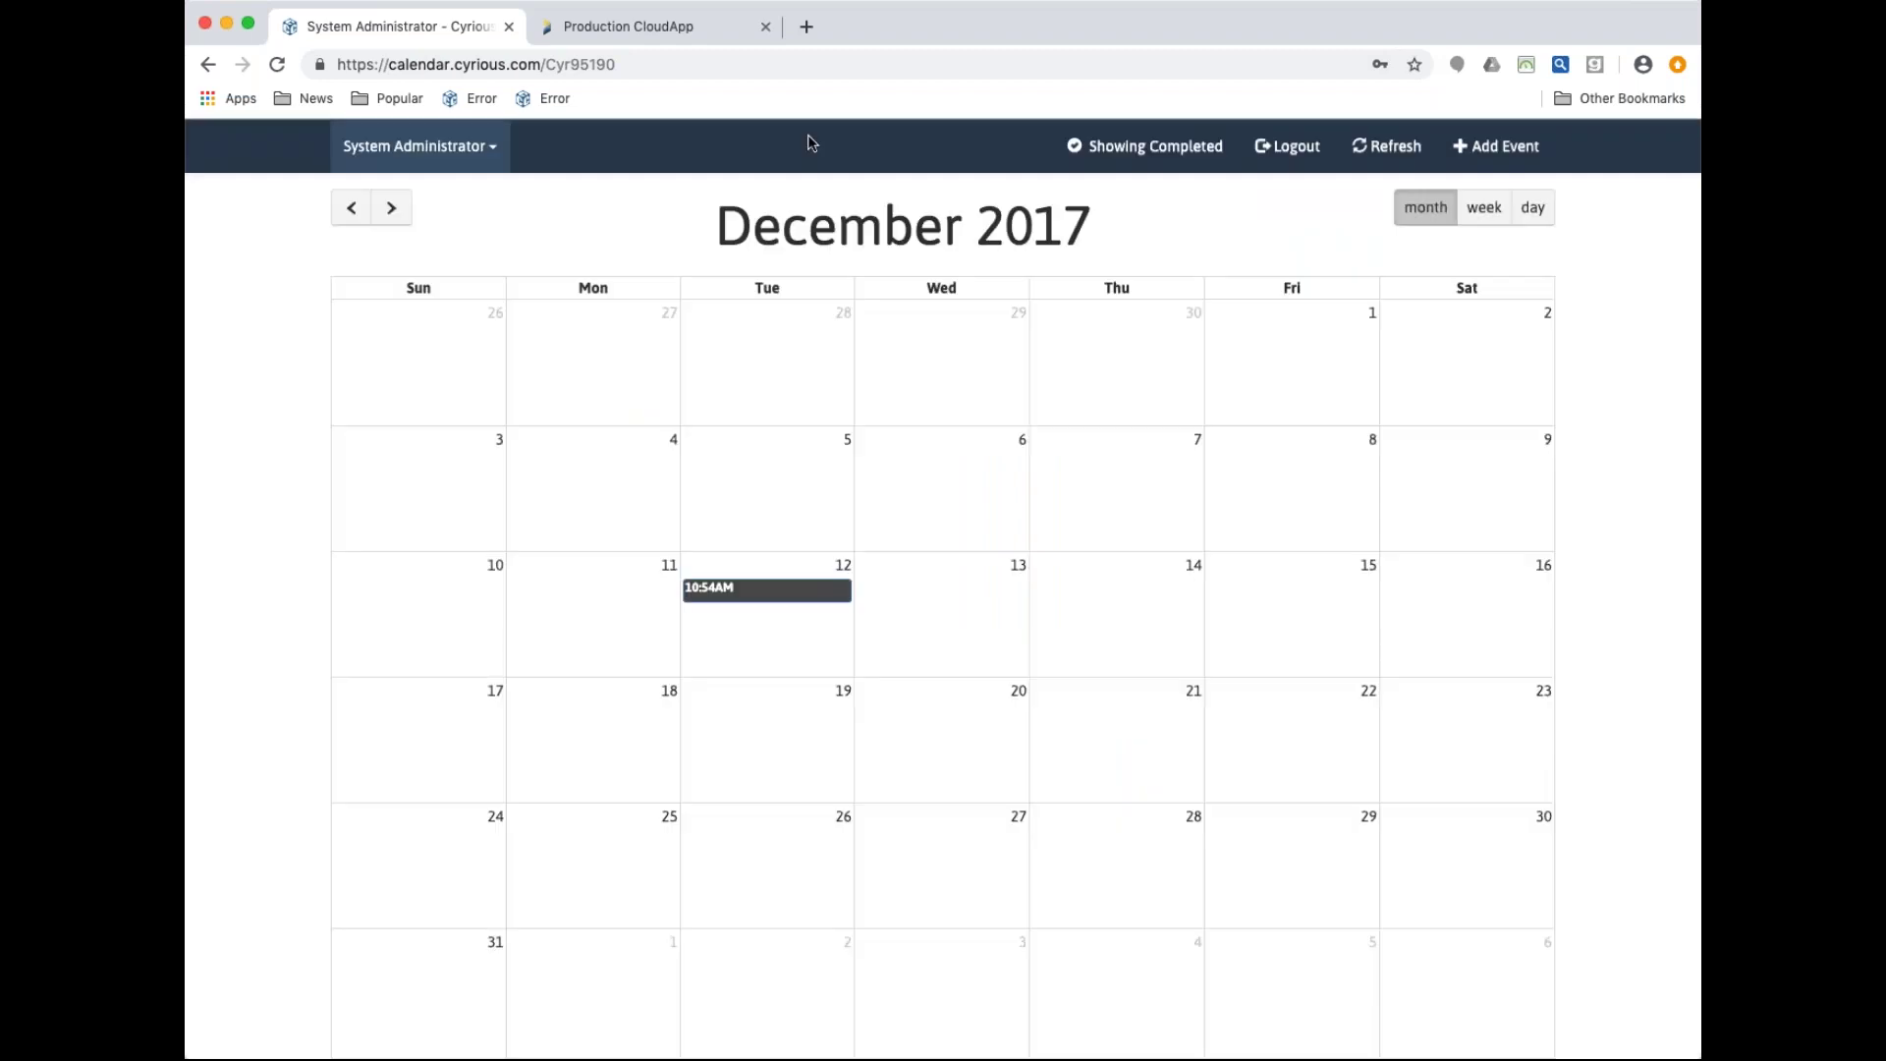
Check the months of 2017 for events, going back to April and forward again to November
left_click(351, 208)
left_click(351, 208)
left_click(352, 208)
left_click(352, 209)
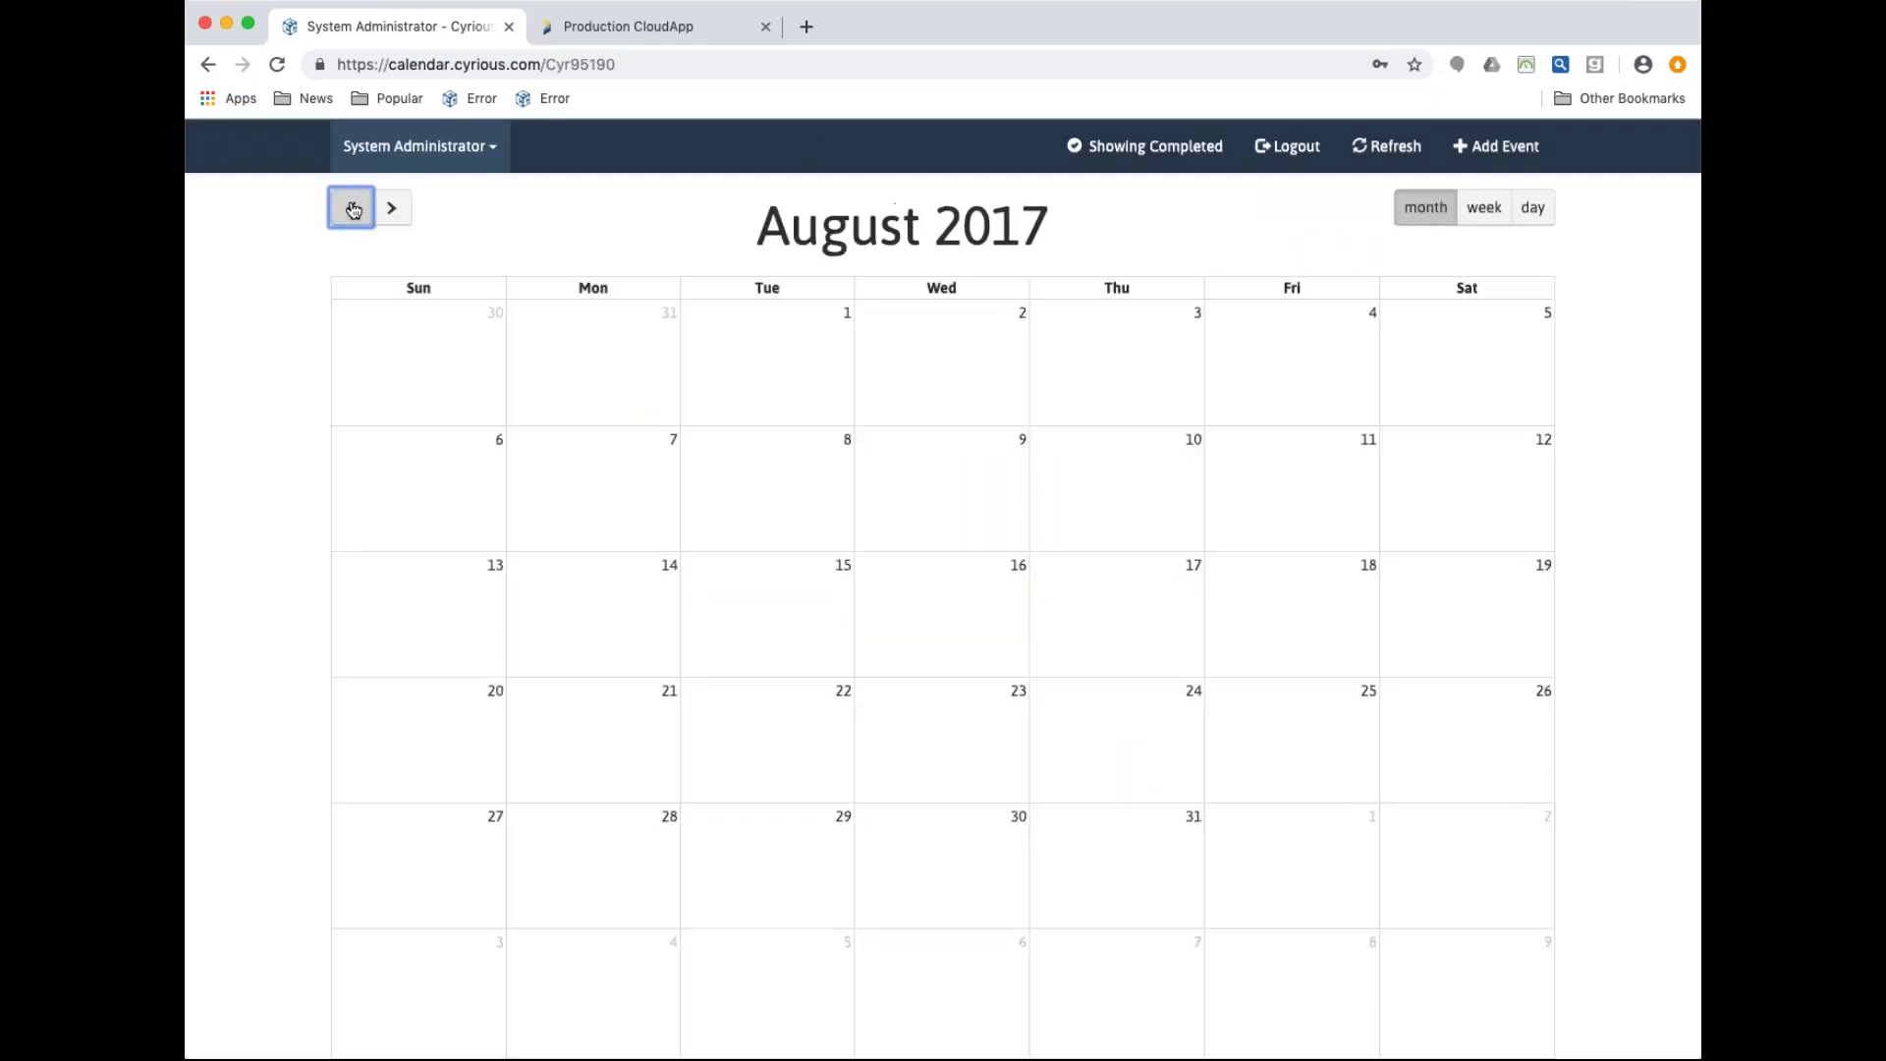
left_click(352, 209)
left_click(351, 208)
left_click(352, 209)
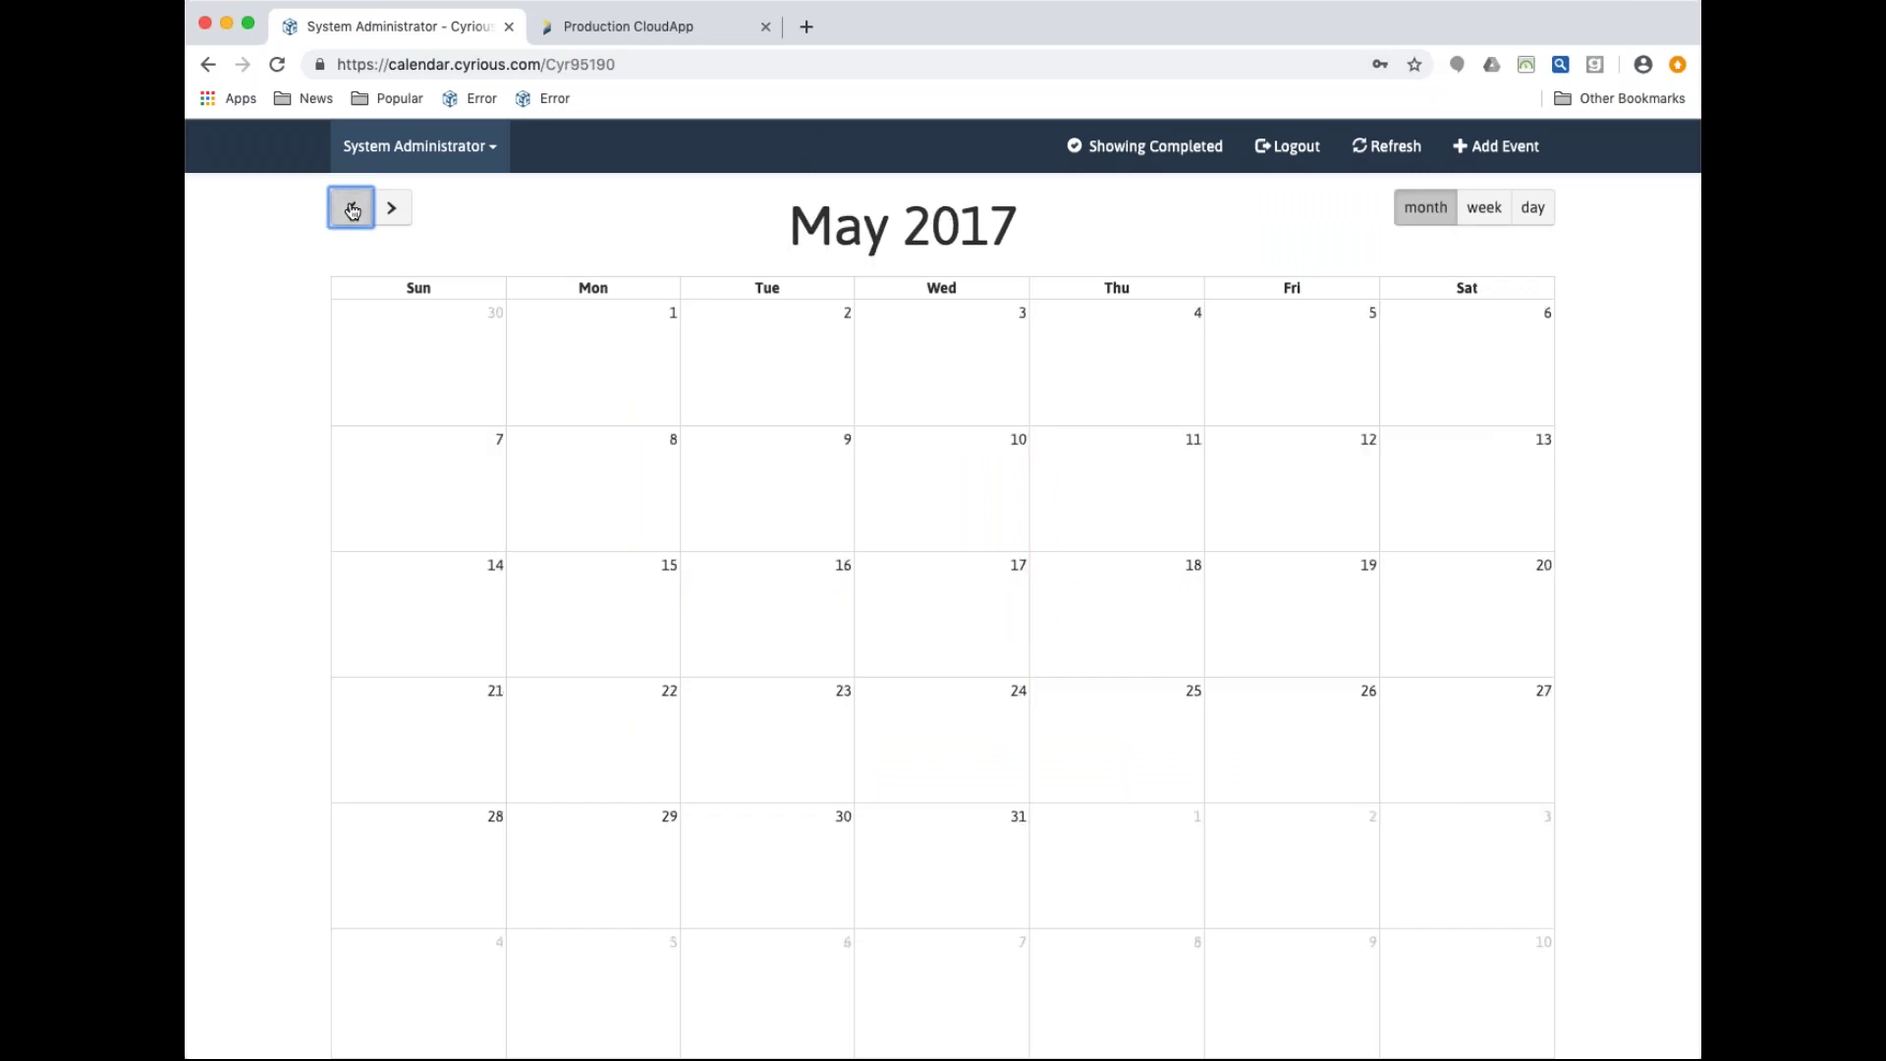
left_click(352, 209)
left_click(391, 209)
left_click(391, 208)
left_click(391, 209)
left_click(391, 216)
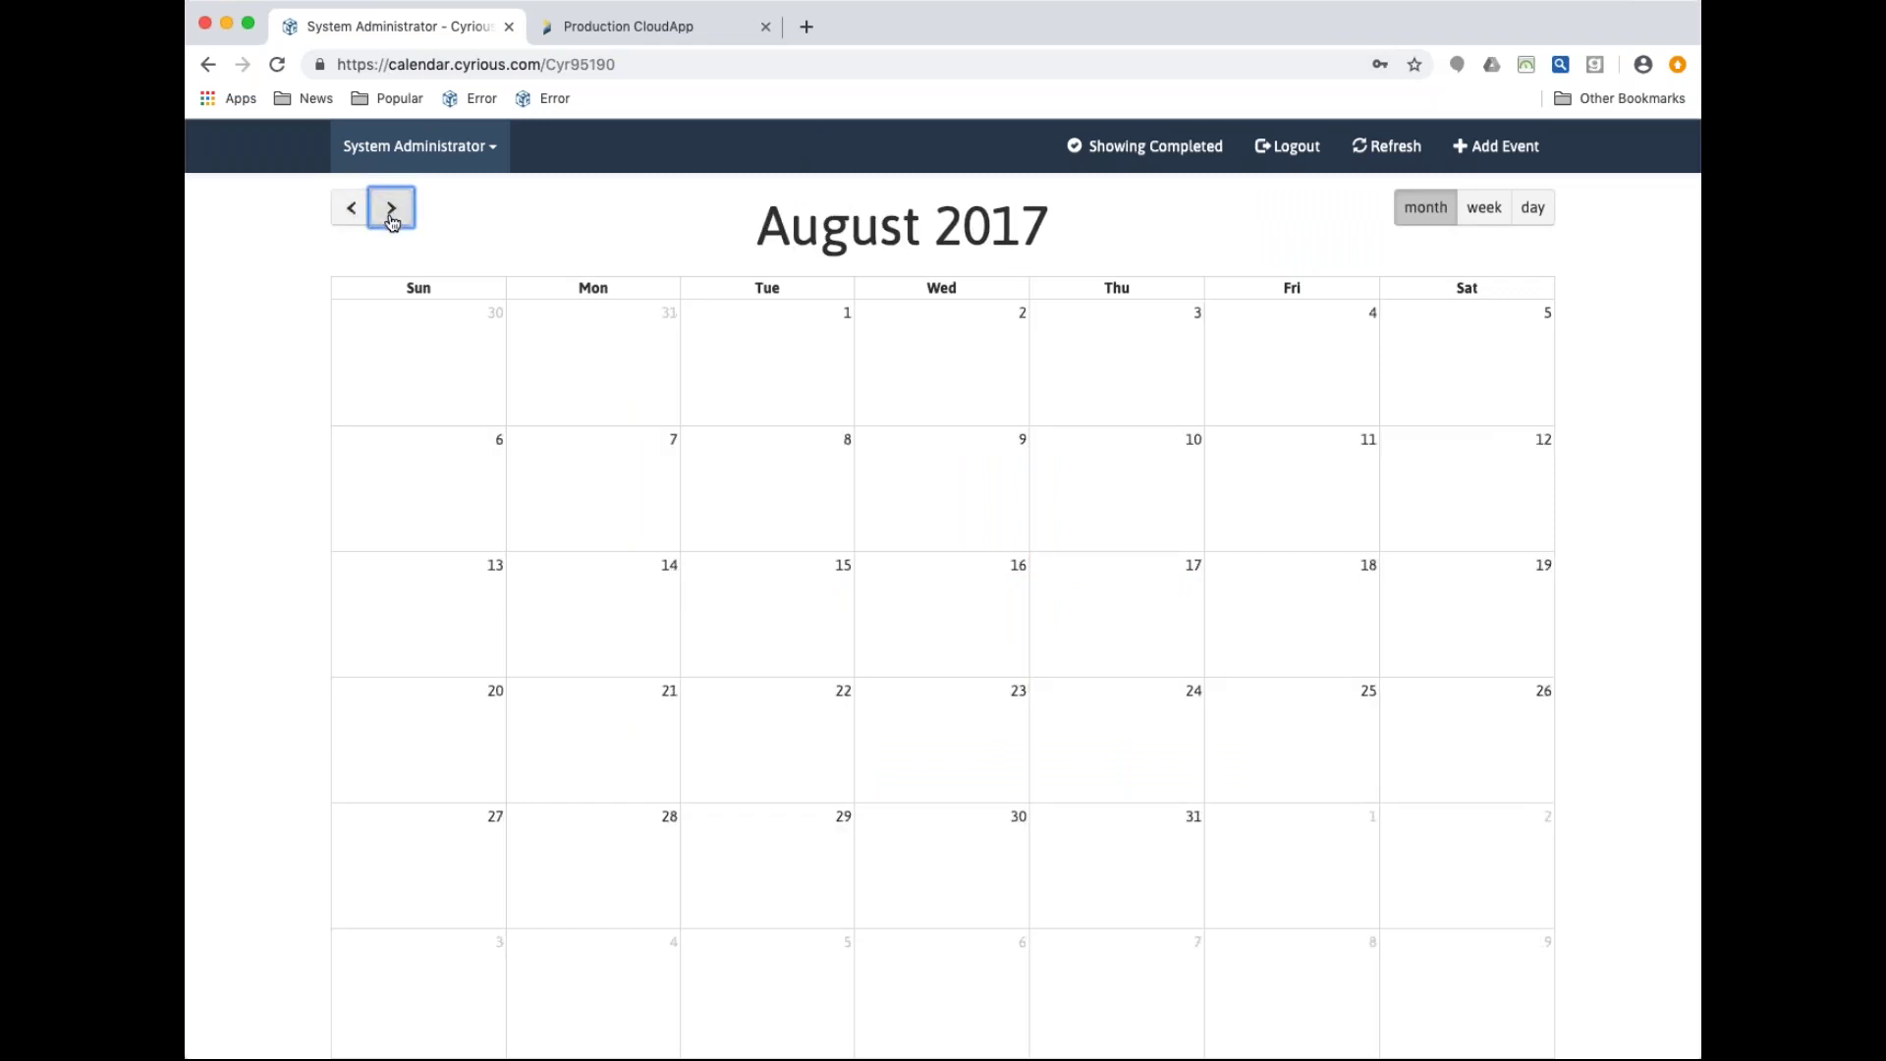
left_click(391, 216)
left_click(391, 210)
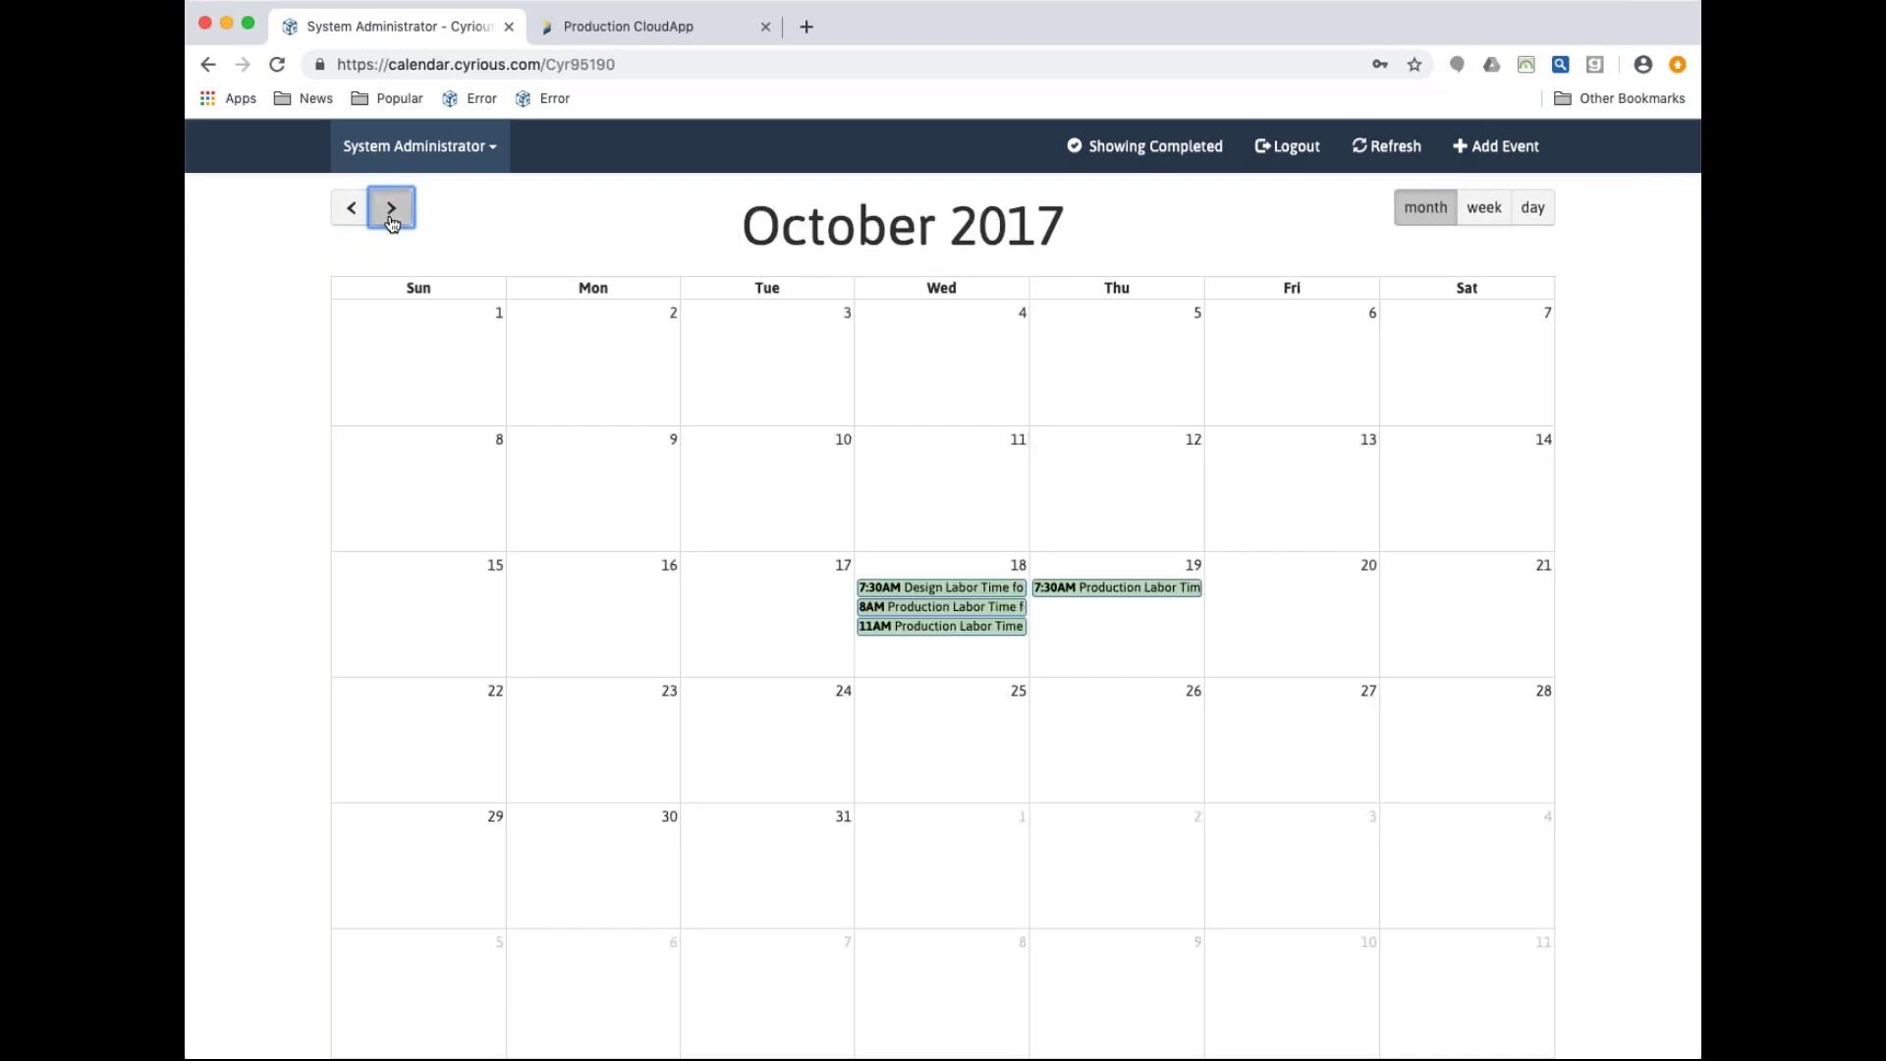
left_click(389, 210)
left_click(350, 208)
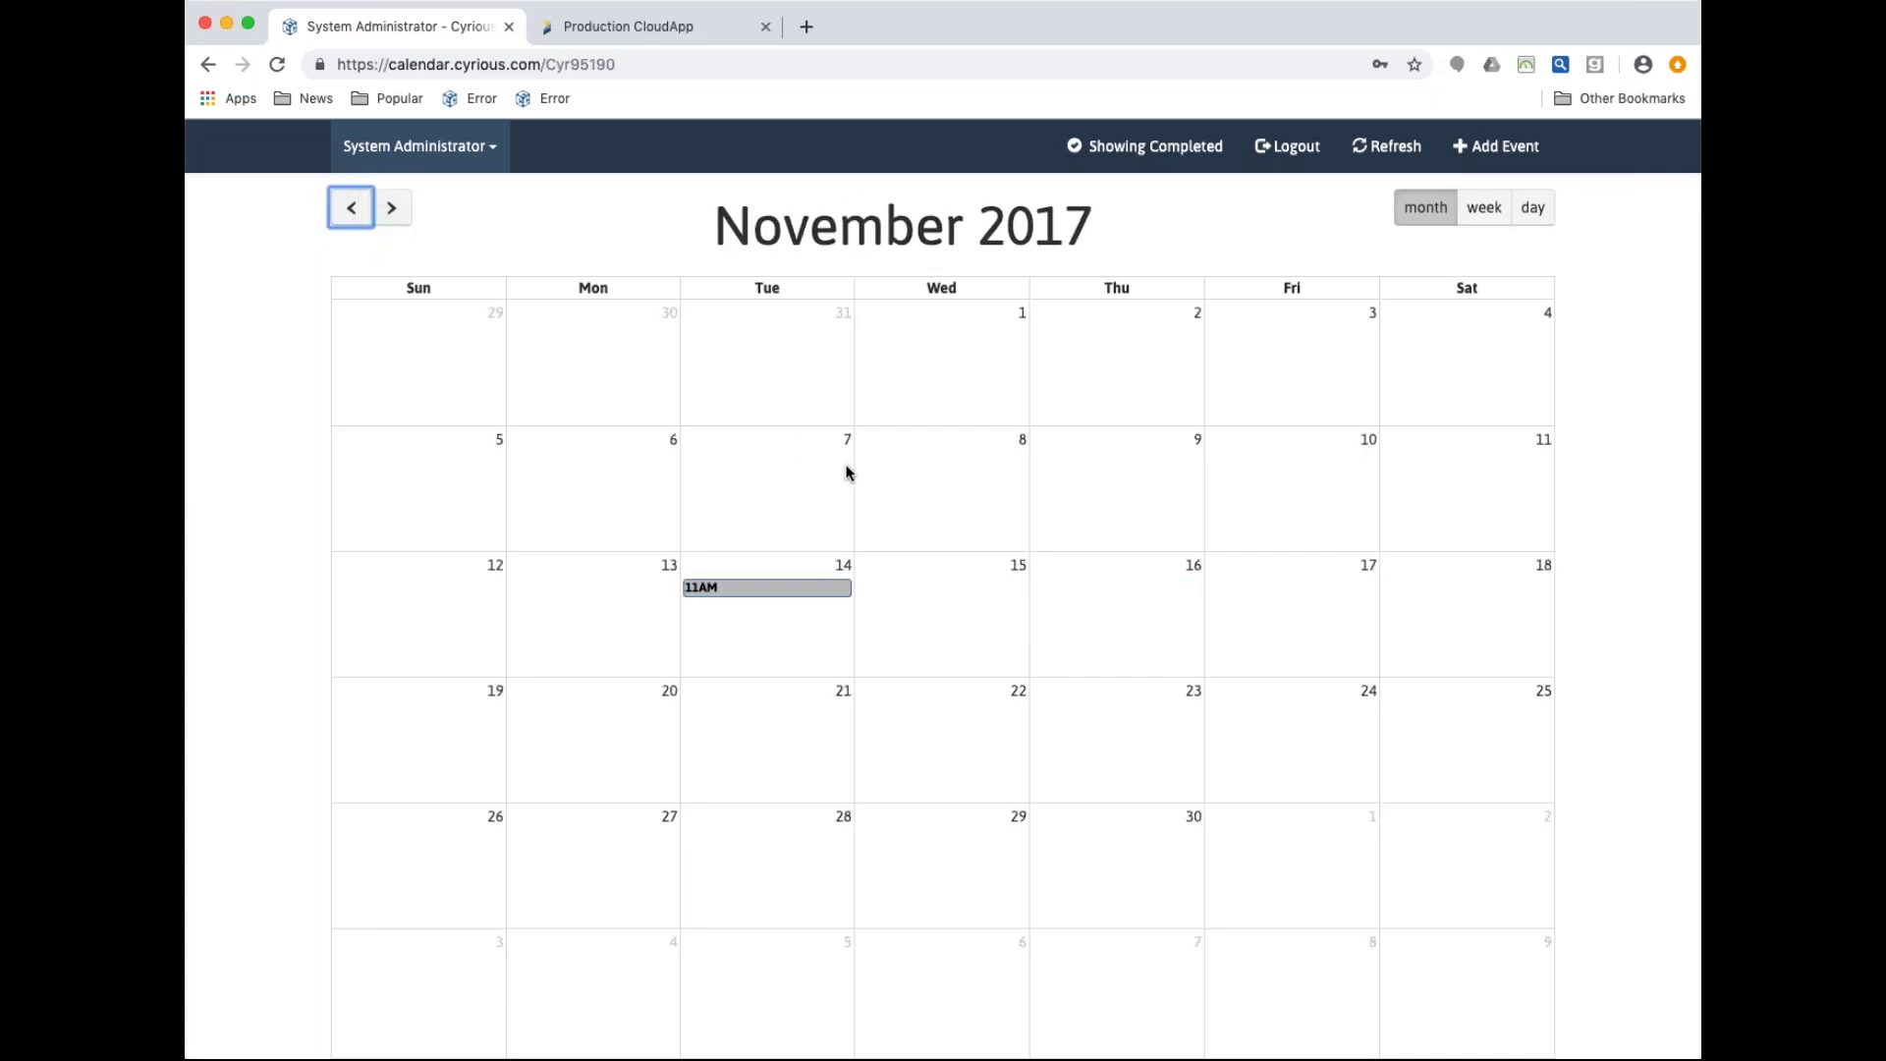
Review the details of the 7:30am Design Labor Time event on October 18, 2017, and close them
left_click(334, 206)
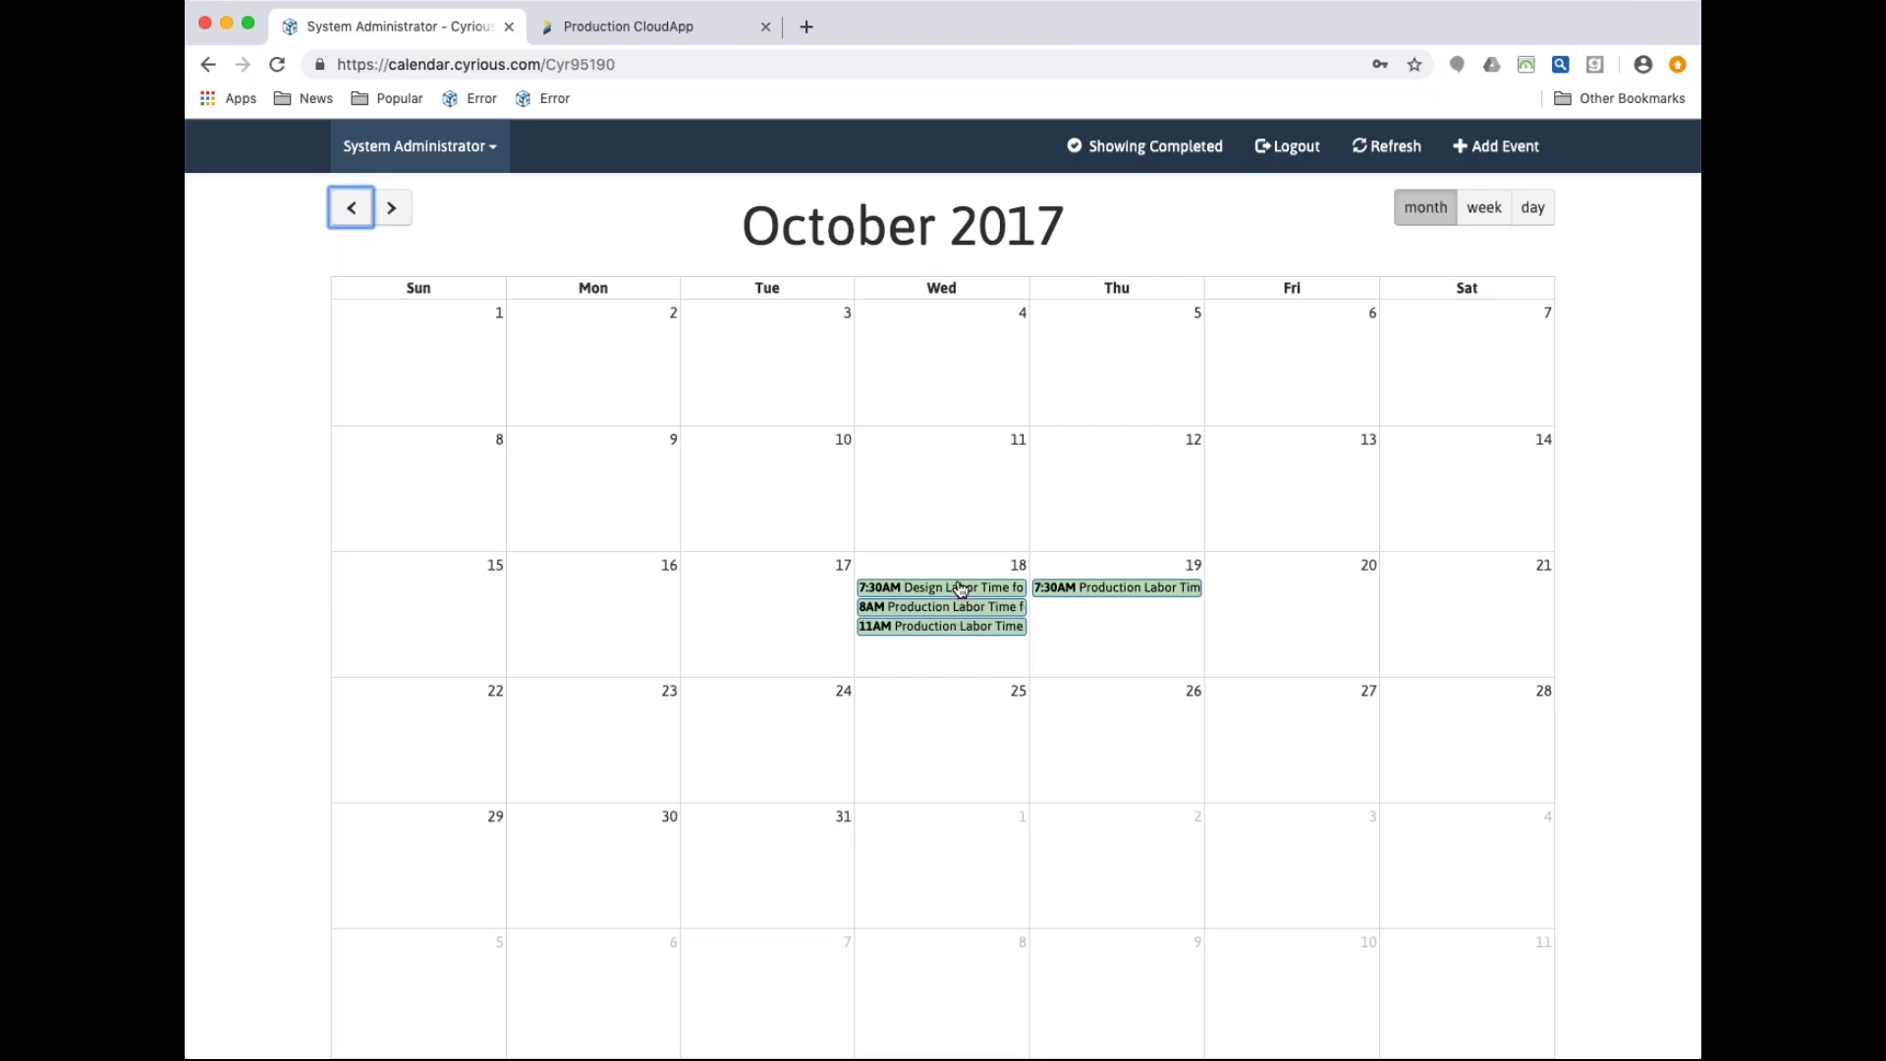
left_click(960, 588)
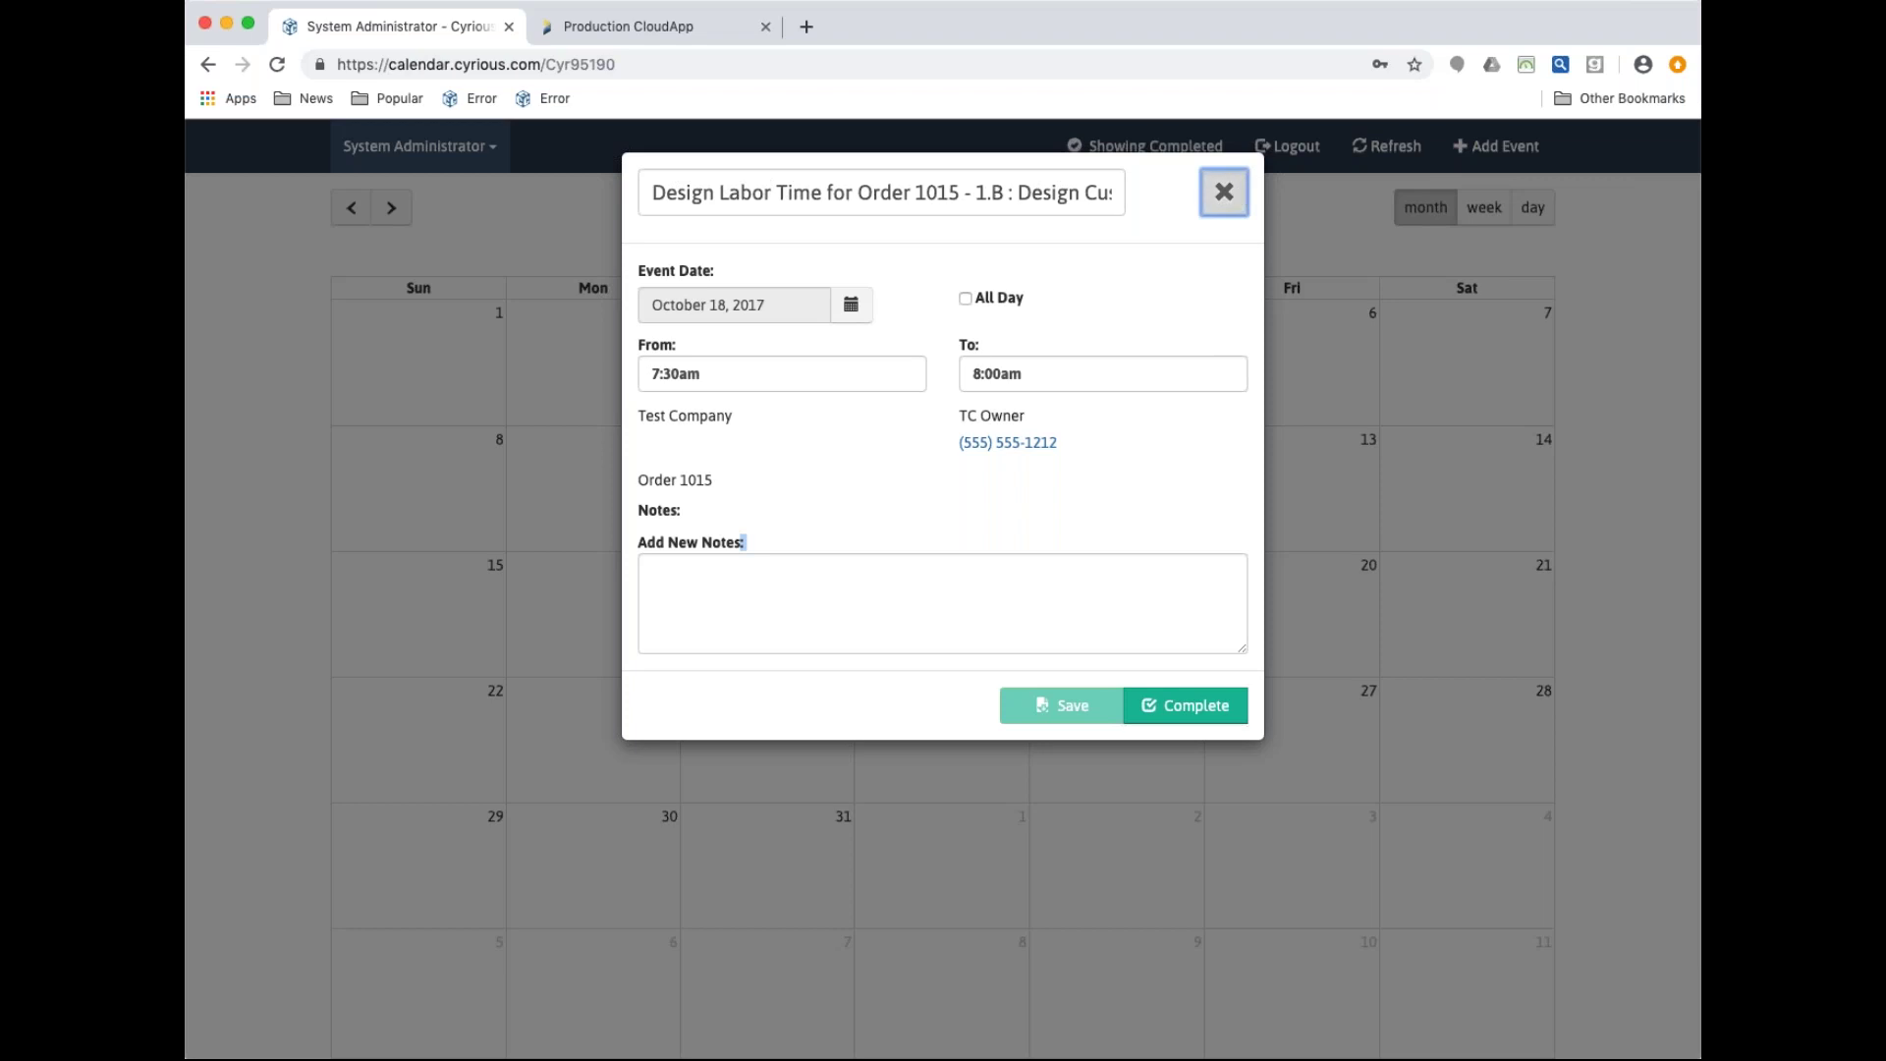
left_click(1224, 193)
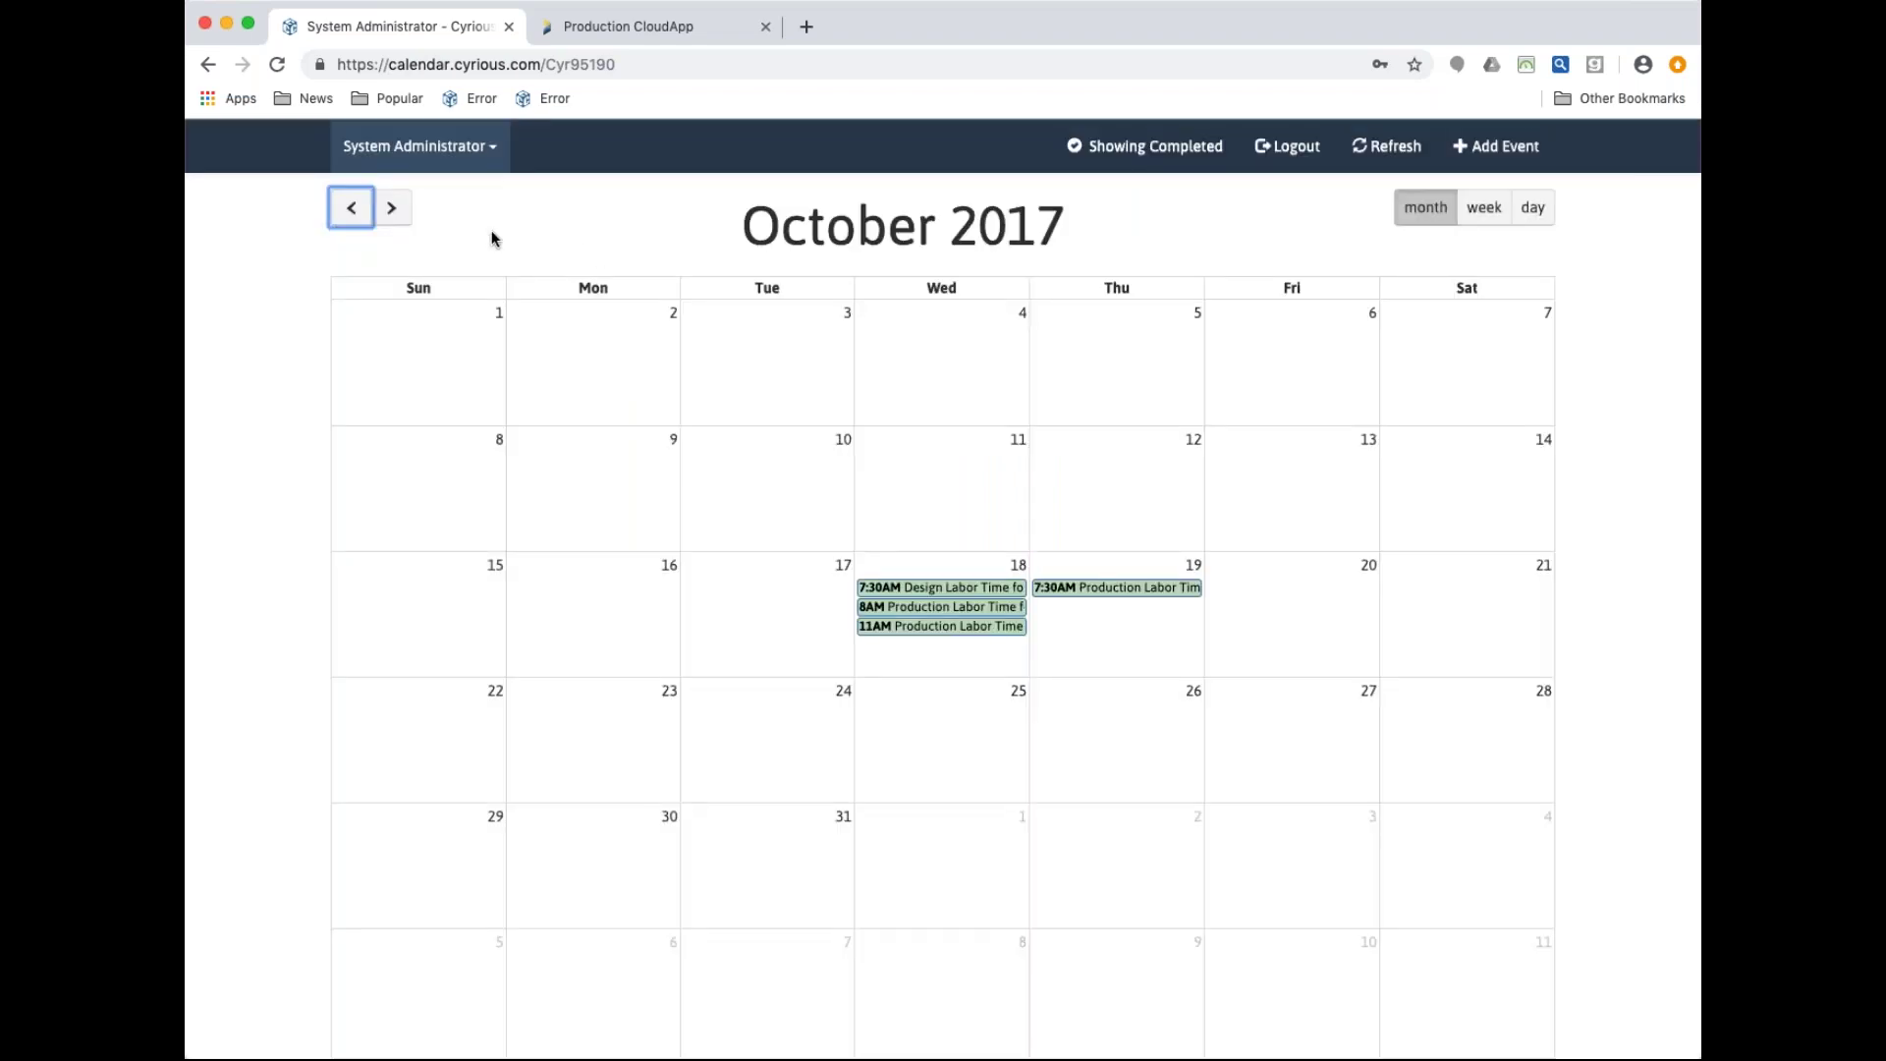
Look at November 2017 again, and go through the earlier months back to May 2017
left_click(394, 211)
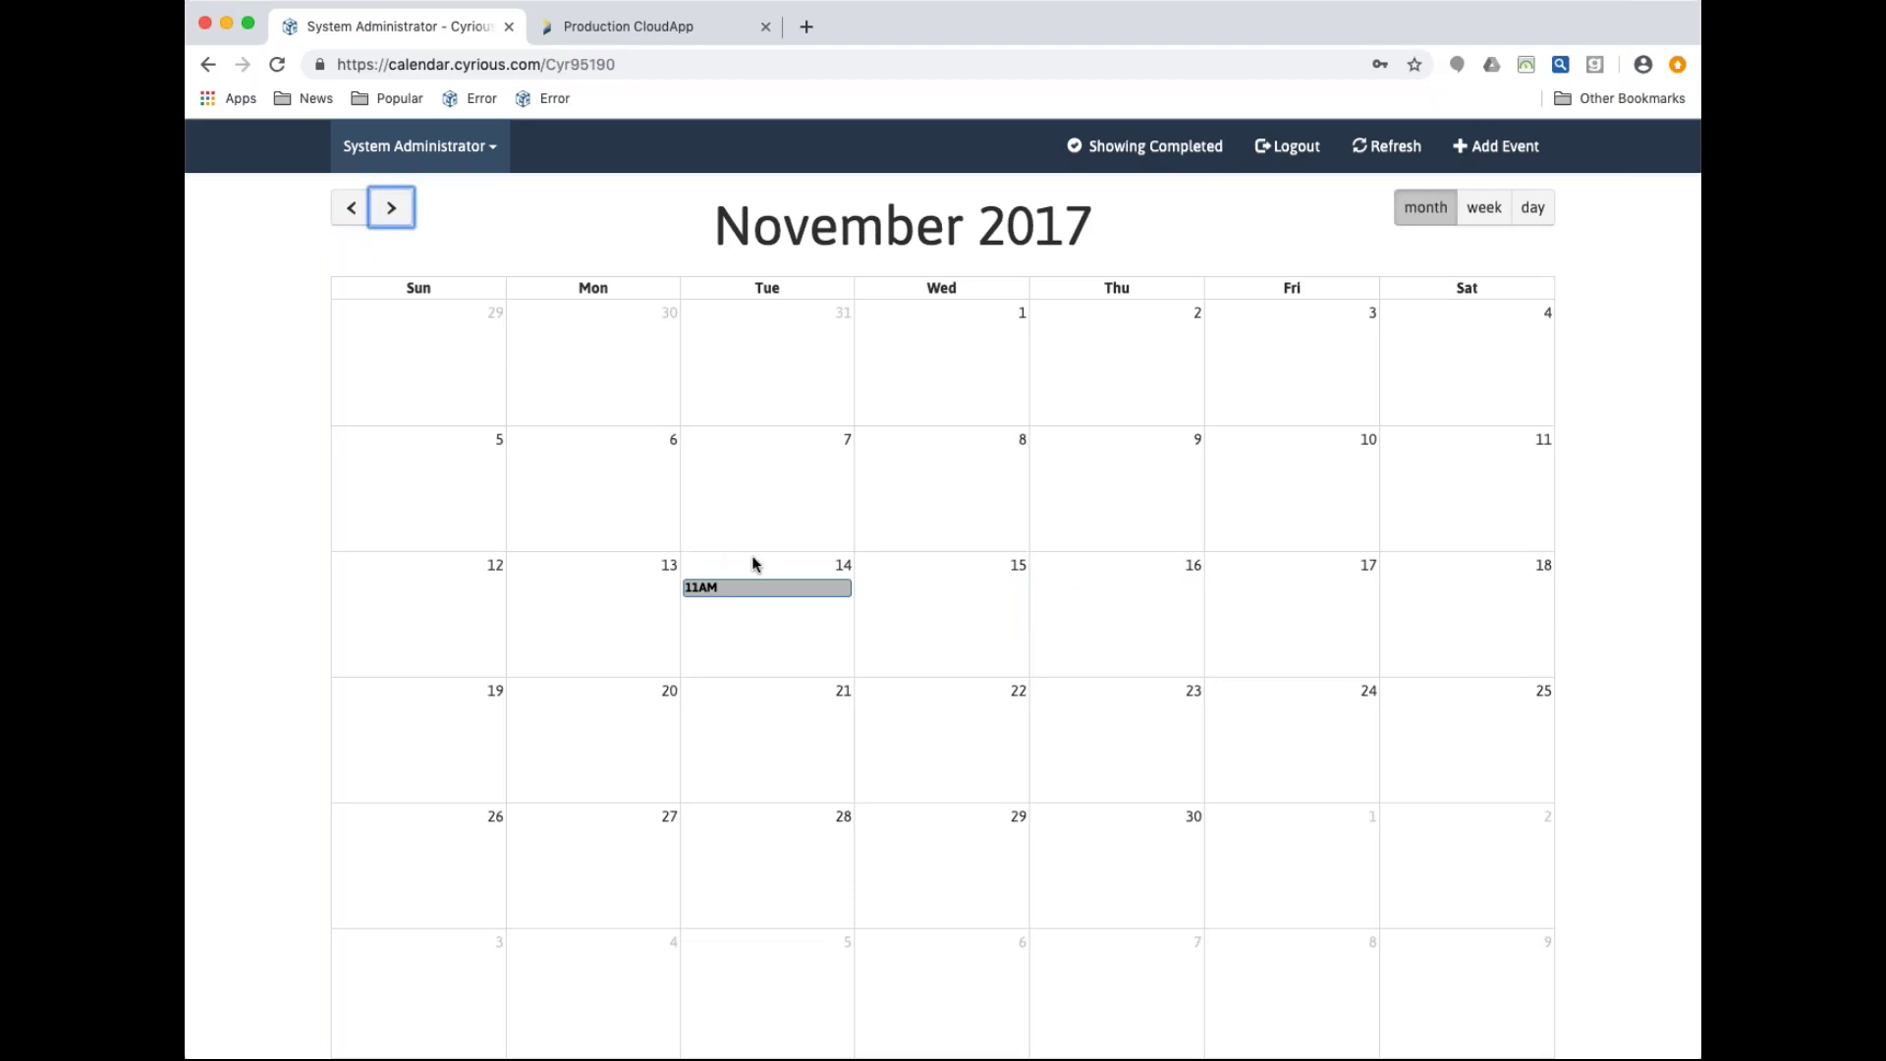
left_click(353, 209)
left_click(356, 216)
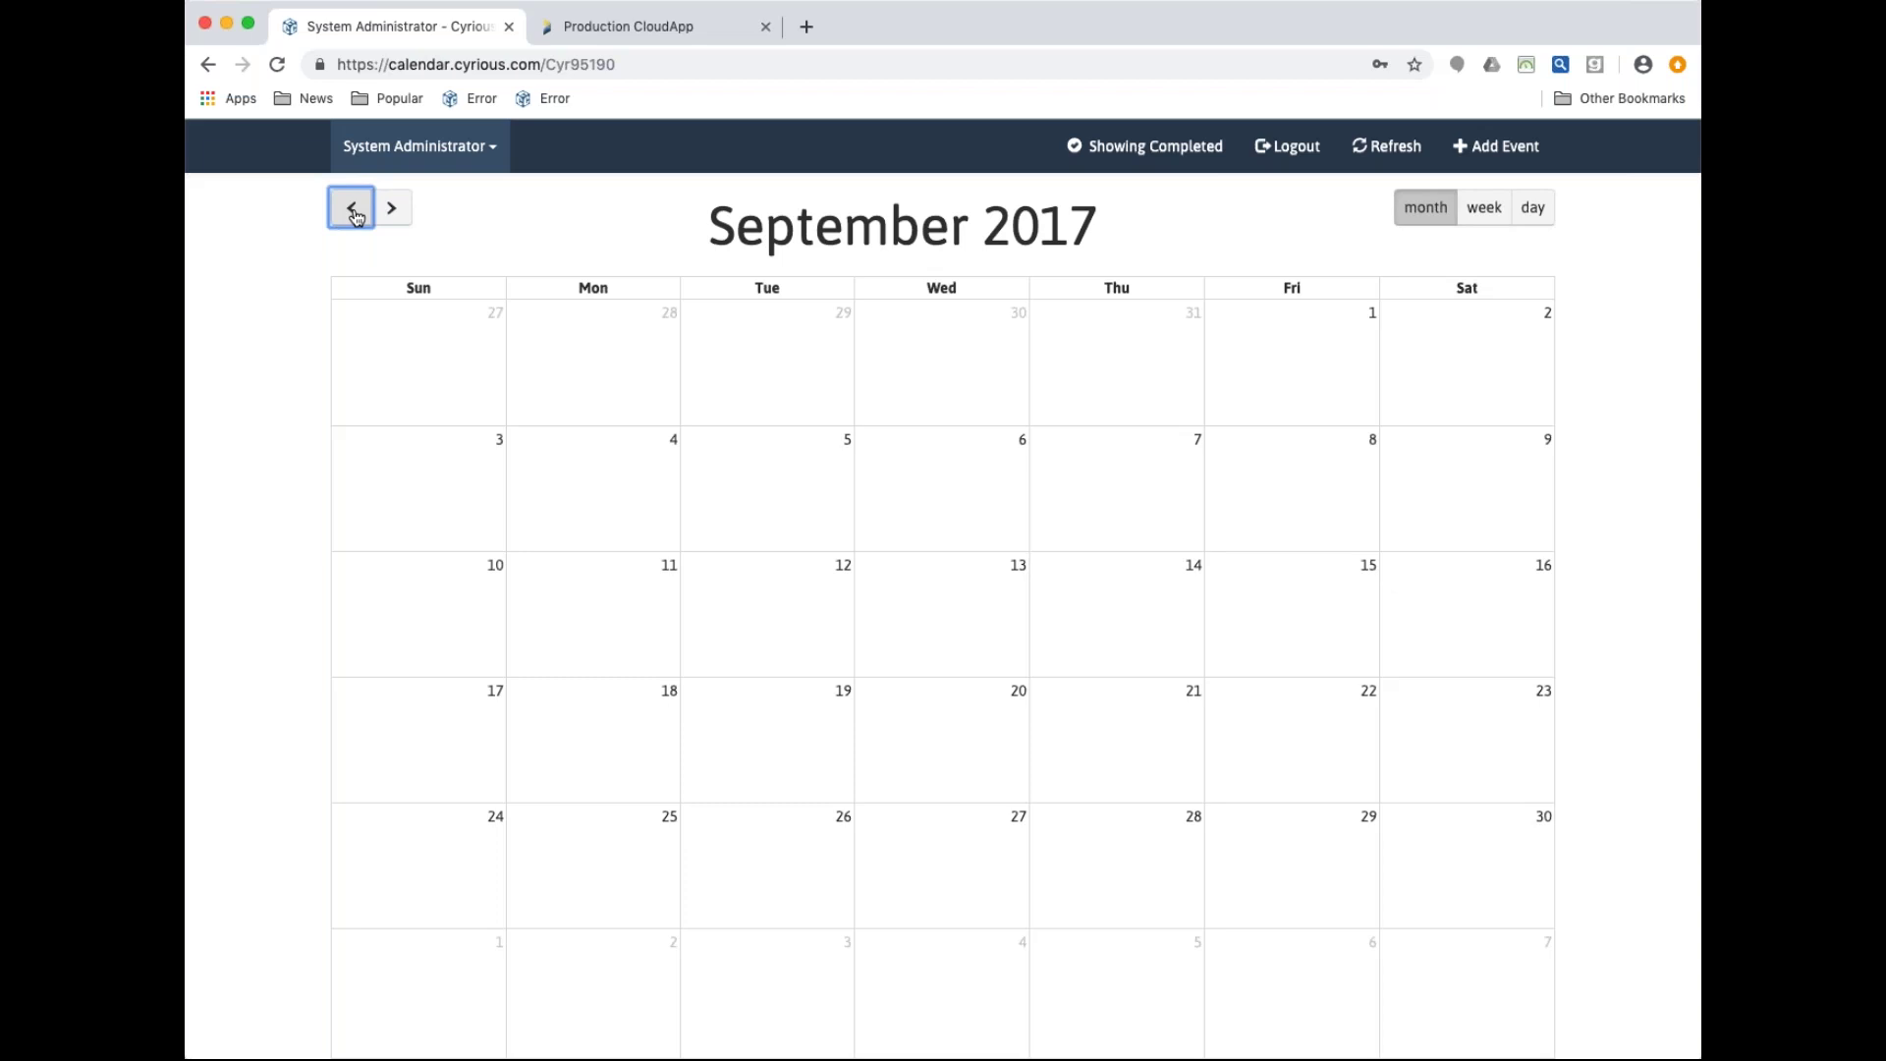
left_click(354, 209)
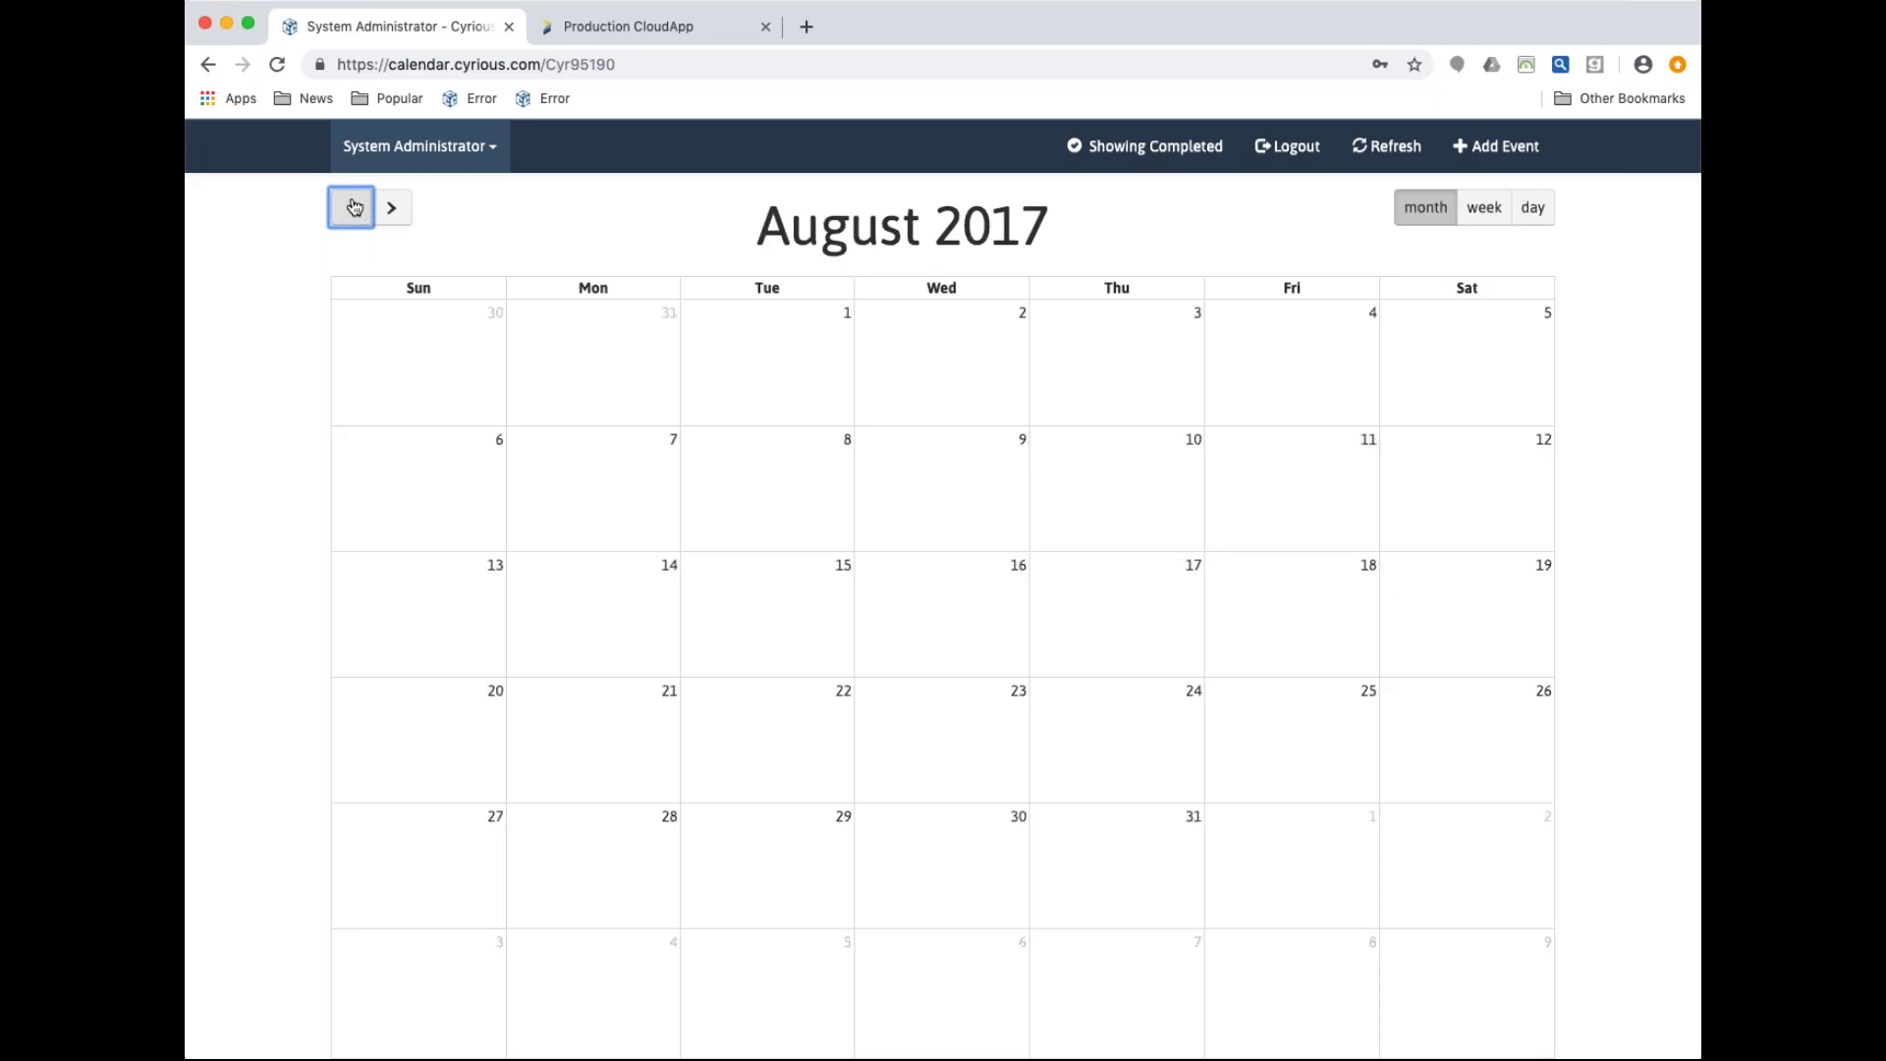
left_click(355, 209)
left_click(358, 213)
left_click(357, 213)
Browse the System Administrator calendar month by month forward from May 2017 to March 2019
left_click(391, 210)
left_click(391, 210)
left_click(391, 214)
left_click(391, 212)
left_click(391, 212)
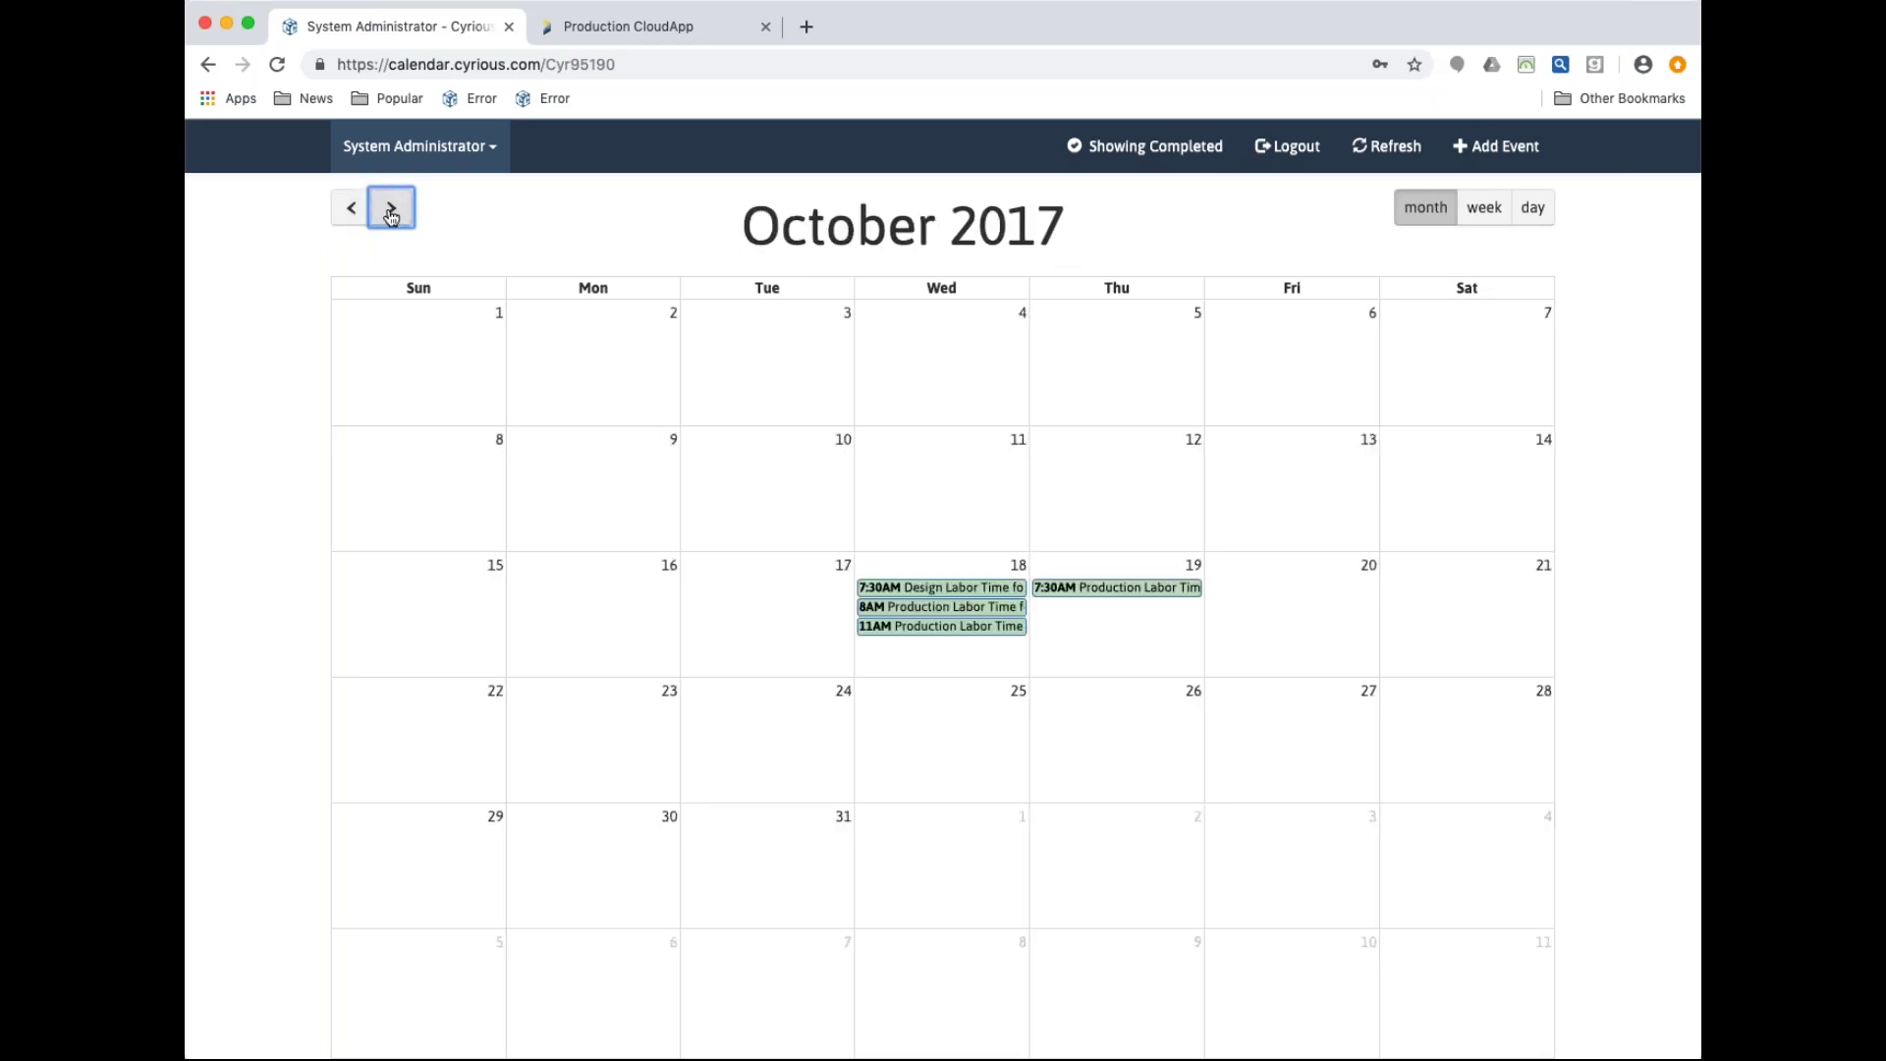
left_click(391, 213)
left_click(391, 212)
left_click(391, 212)
left_click(391, 213)
left_click(391, 212)
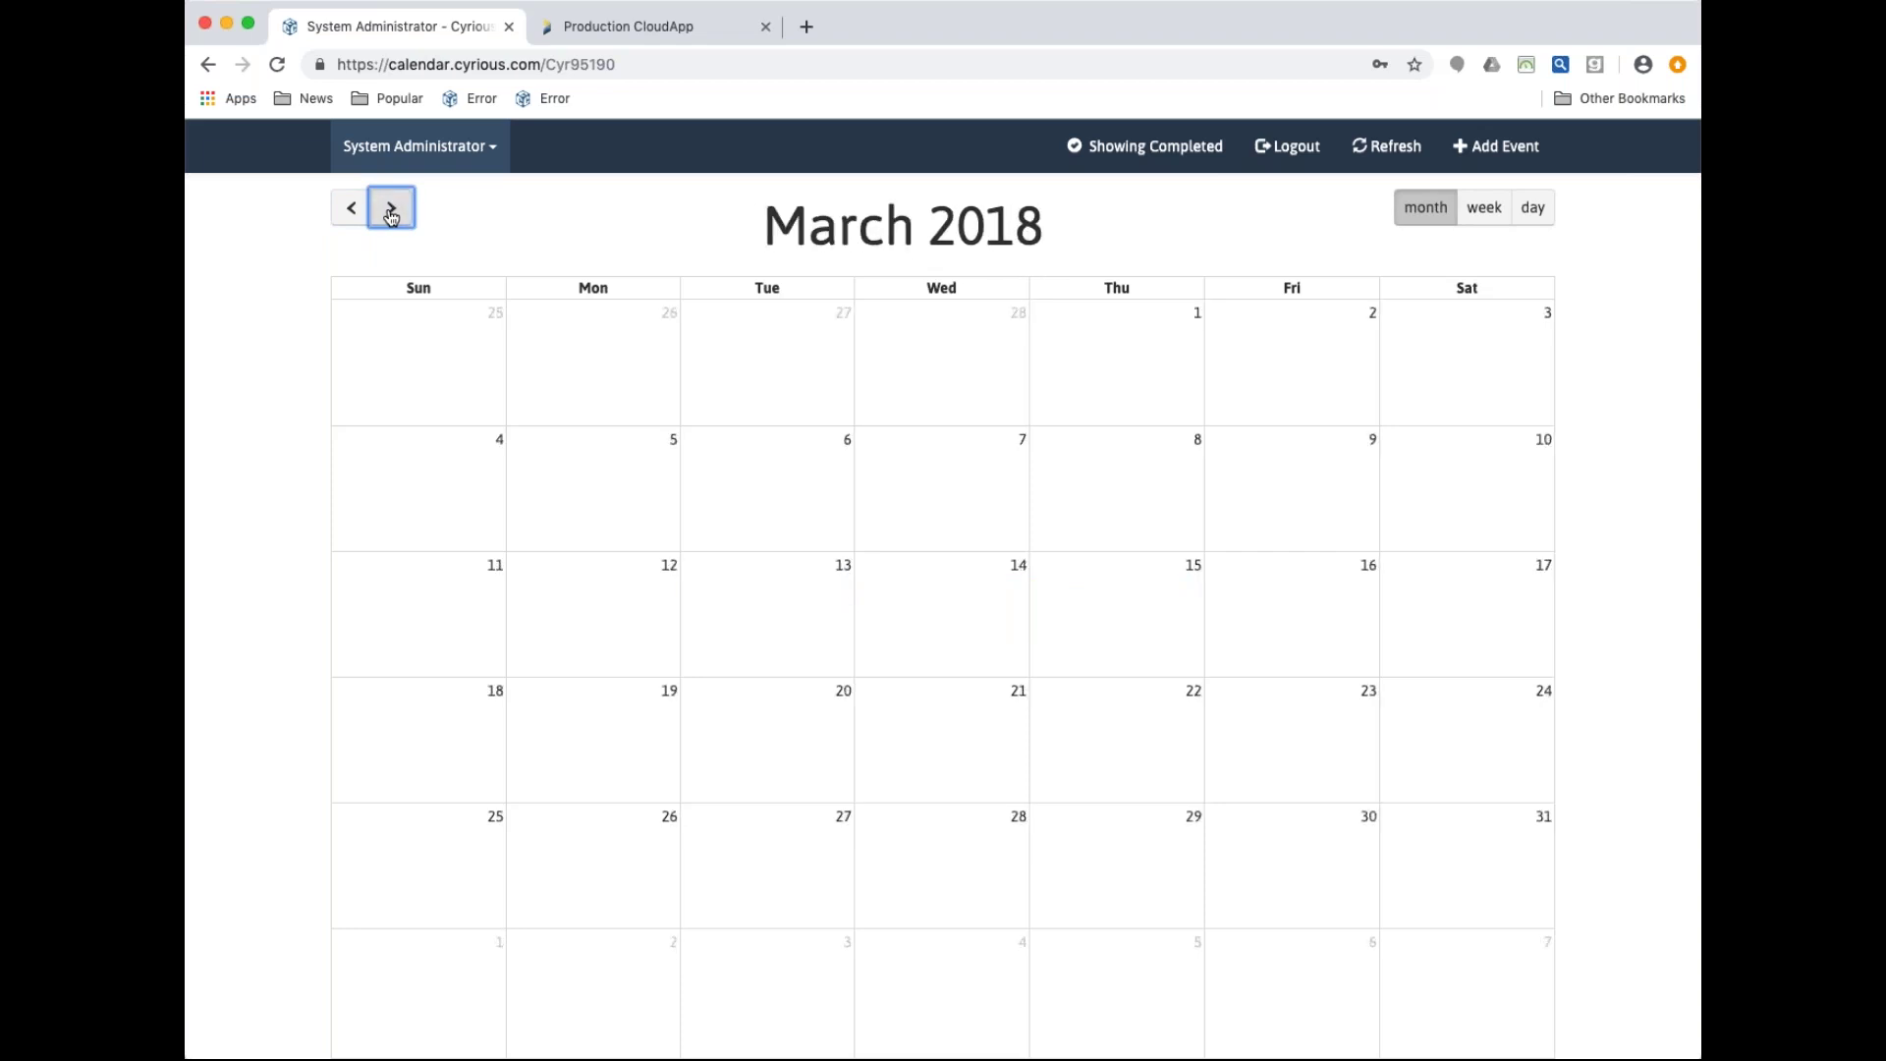
left_click(391, 212)
left_click(391, 212)
left_click(391, 212)
left_click(391, 212)
left_click(391, 212)
left_click(391, 212)
left_click(391, 212)
left_click(391, 213)
left_click(390, 213)
left_click(391, 213)
left_click(391, 212)
left_click(391, 212)
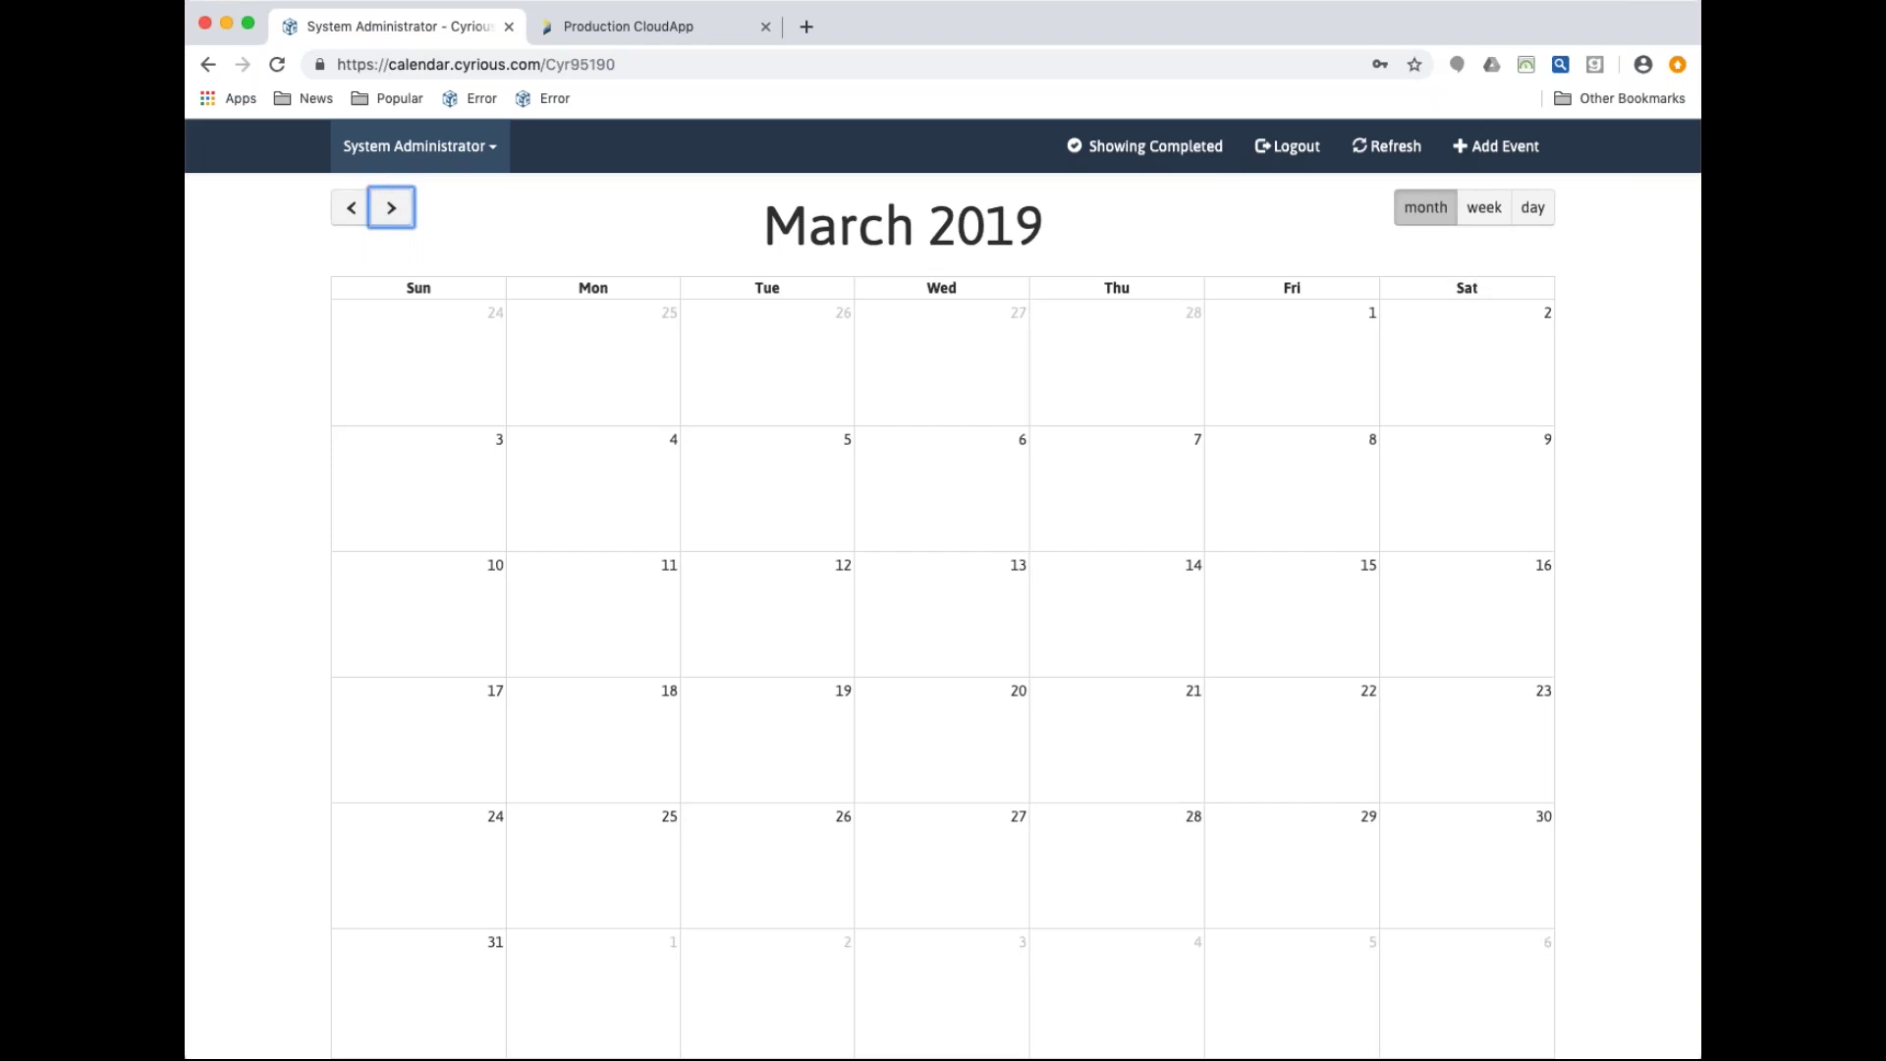
Switch to the Roll Printer 54in #1 calendar and go back to October 2018
left_click(497, 150)
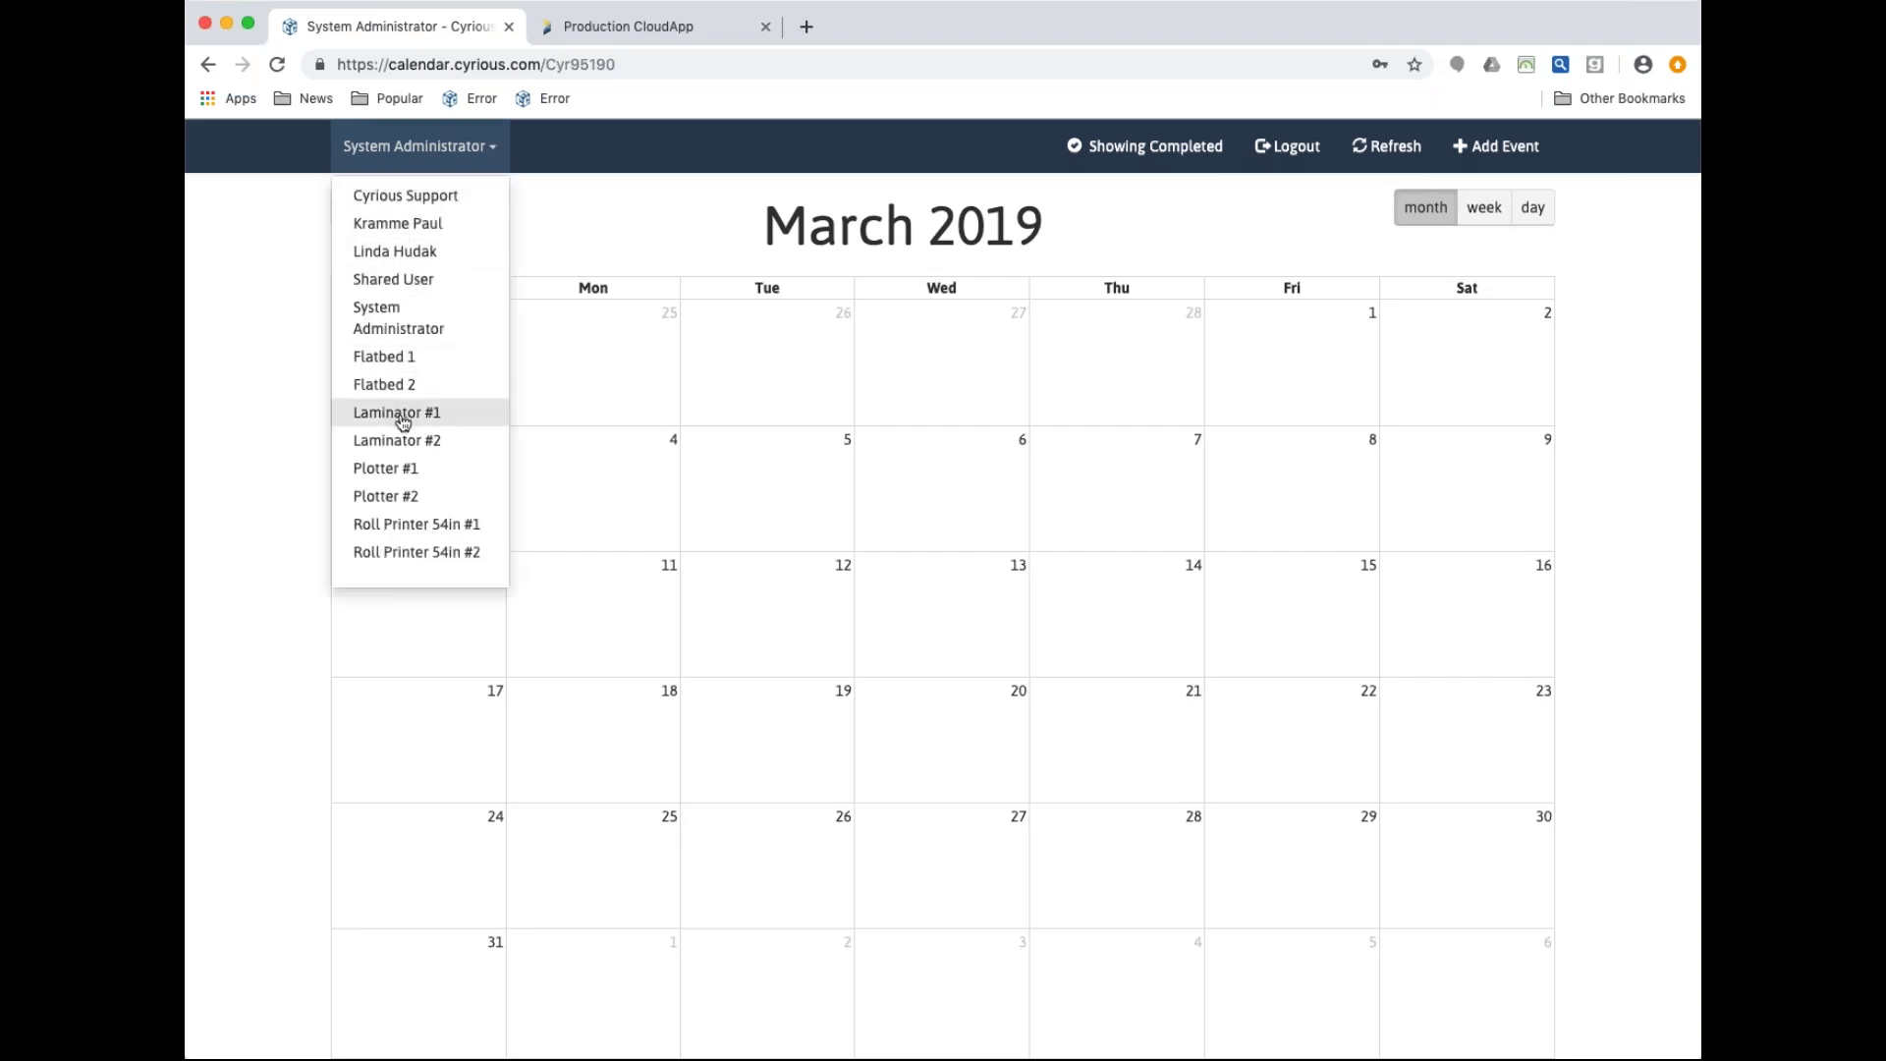
left_click(406, 525)
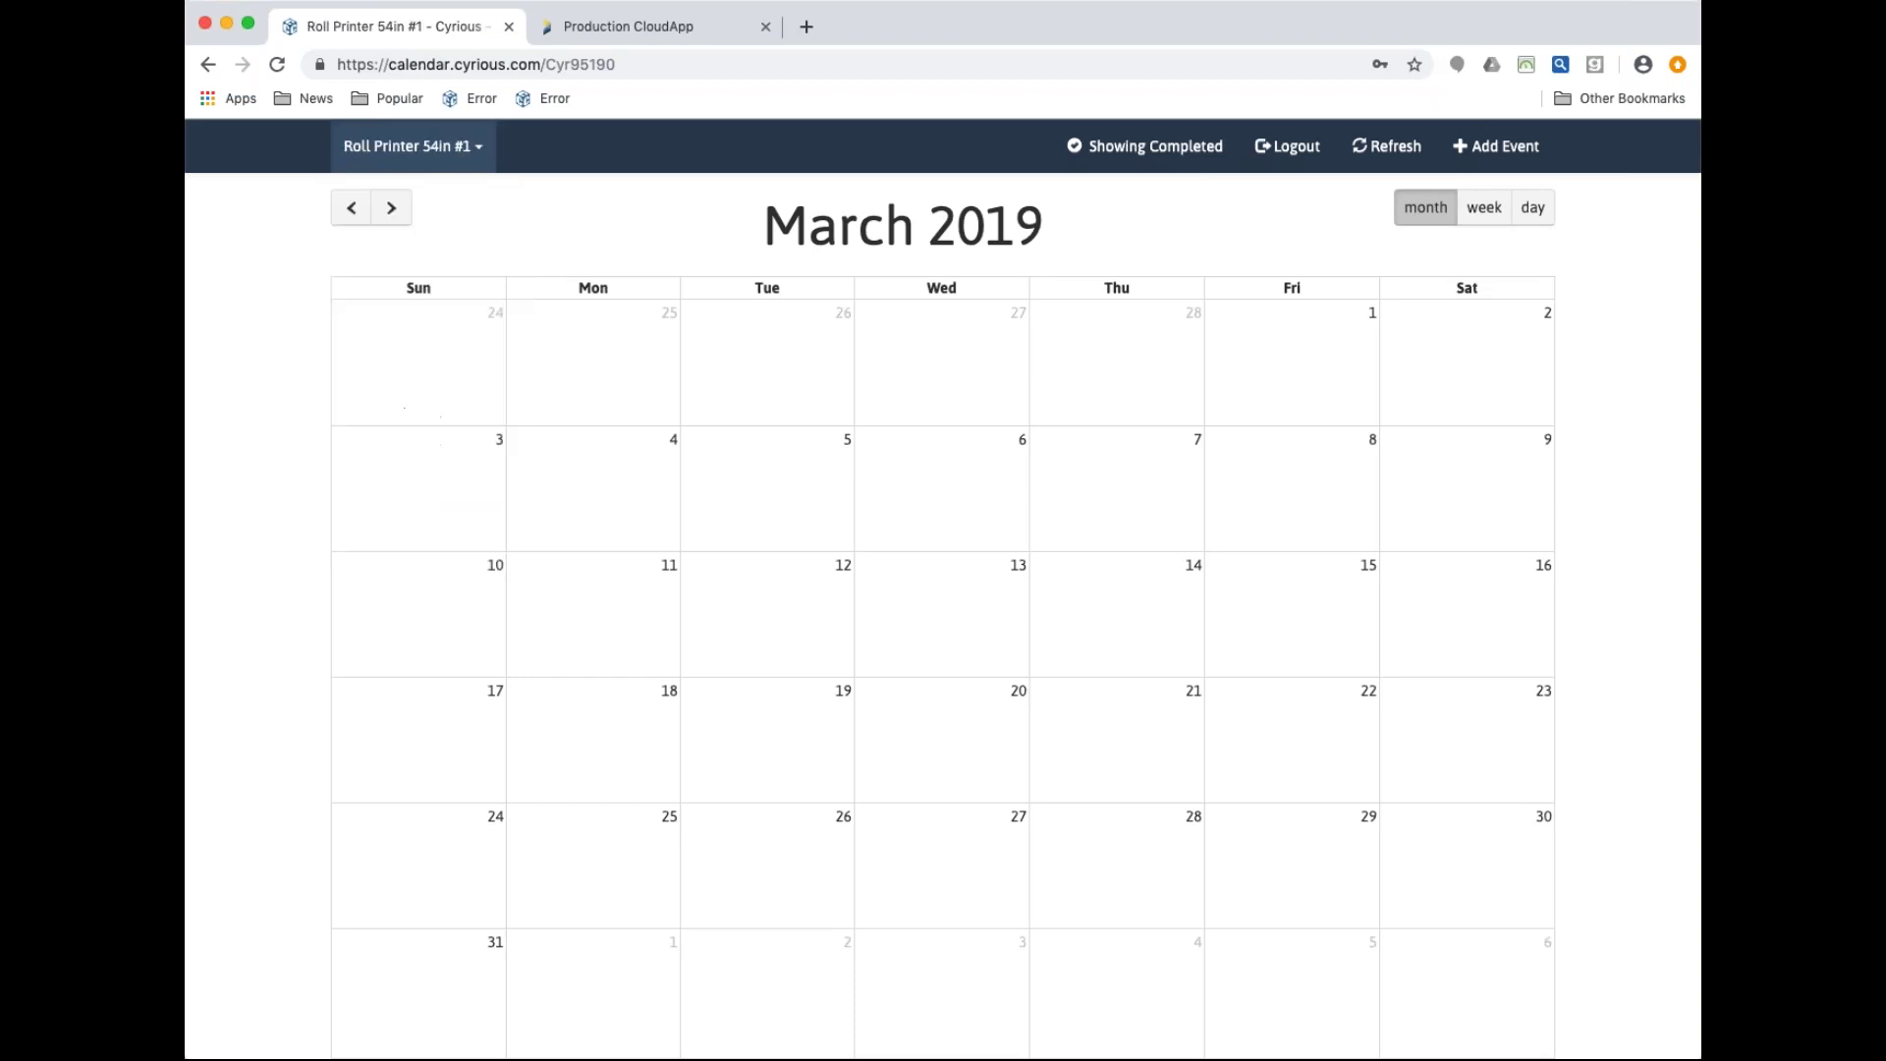
left_click(354, 208)
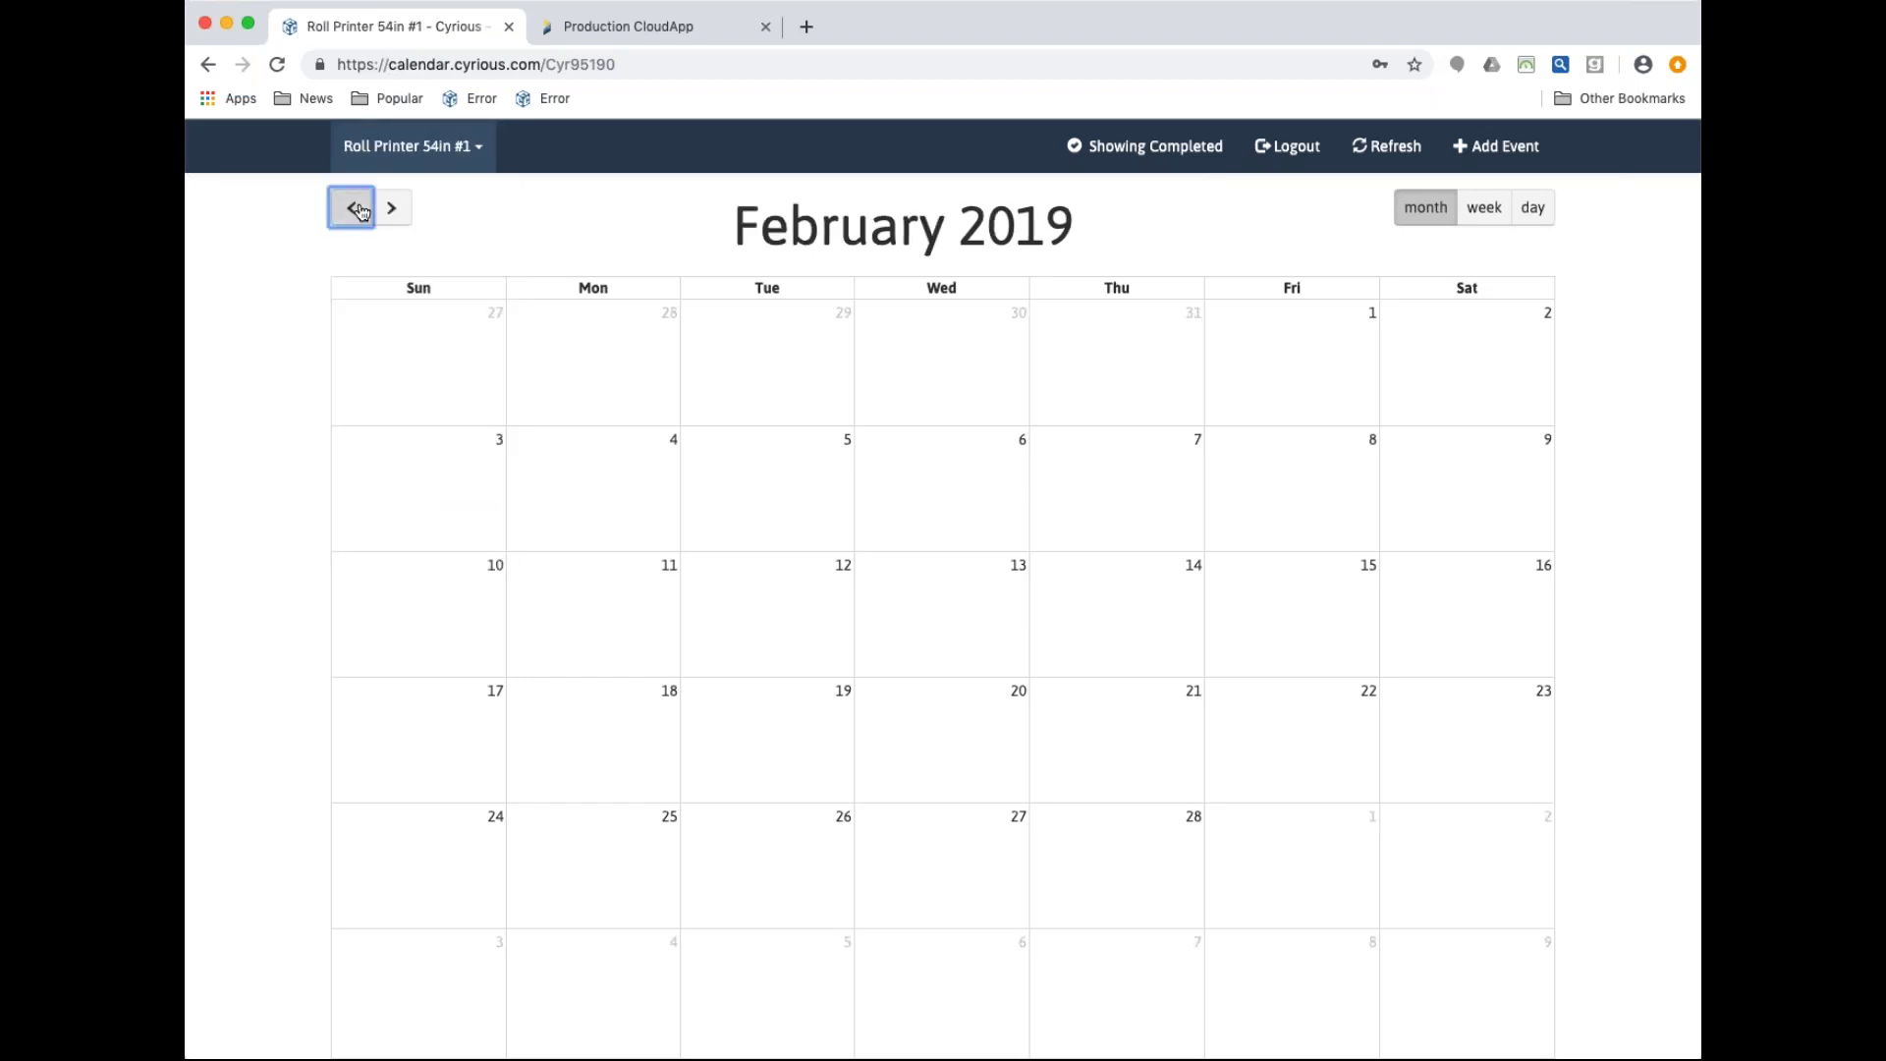
left_click(354, 208)
left_click(354, 208)
left_click(354, 208)
left_click(360, 211)
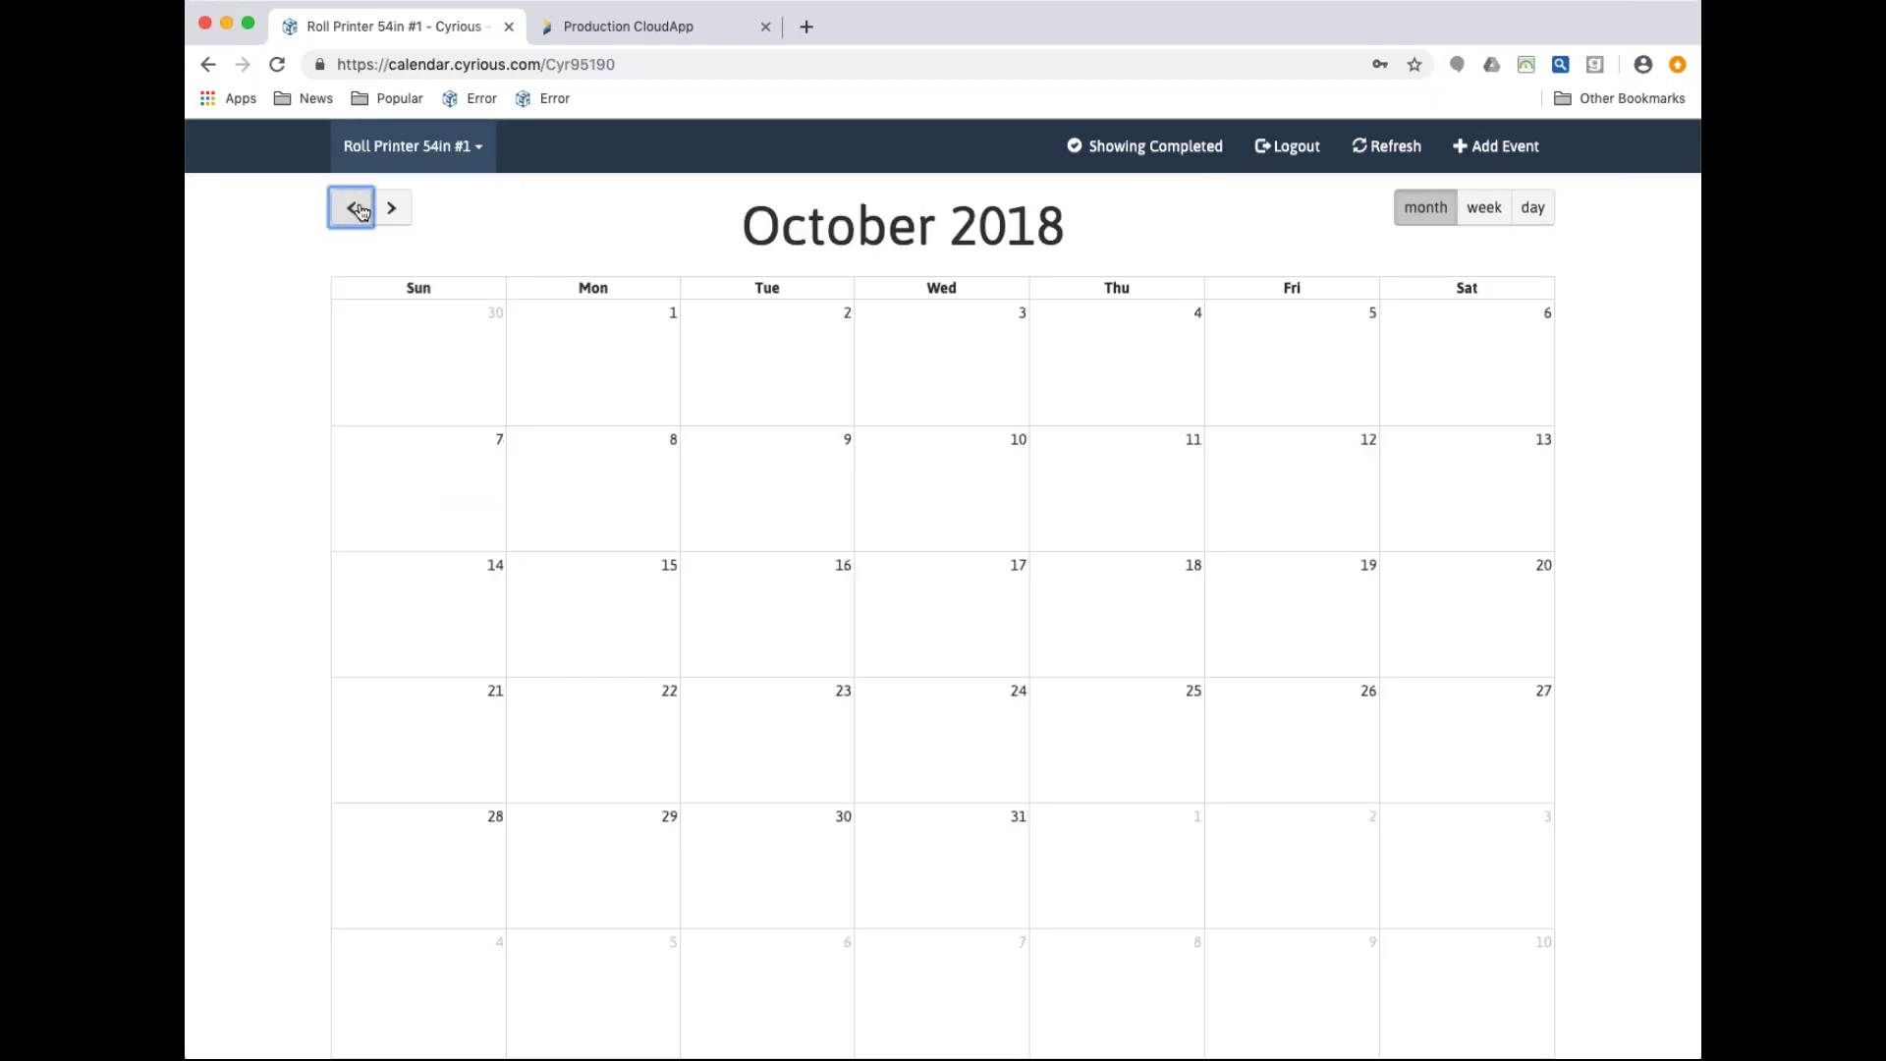
left_click(356, 209)
left_click(407, 217)
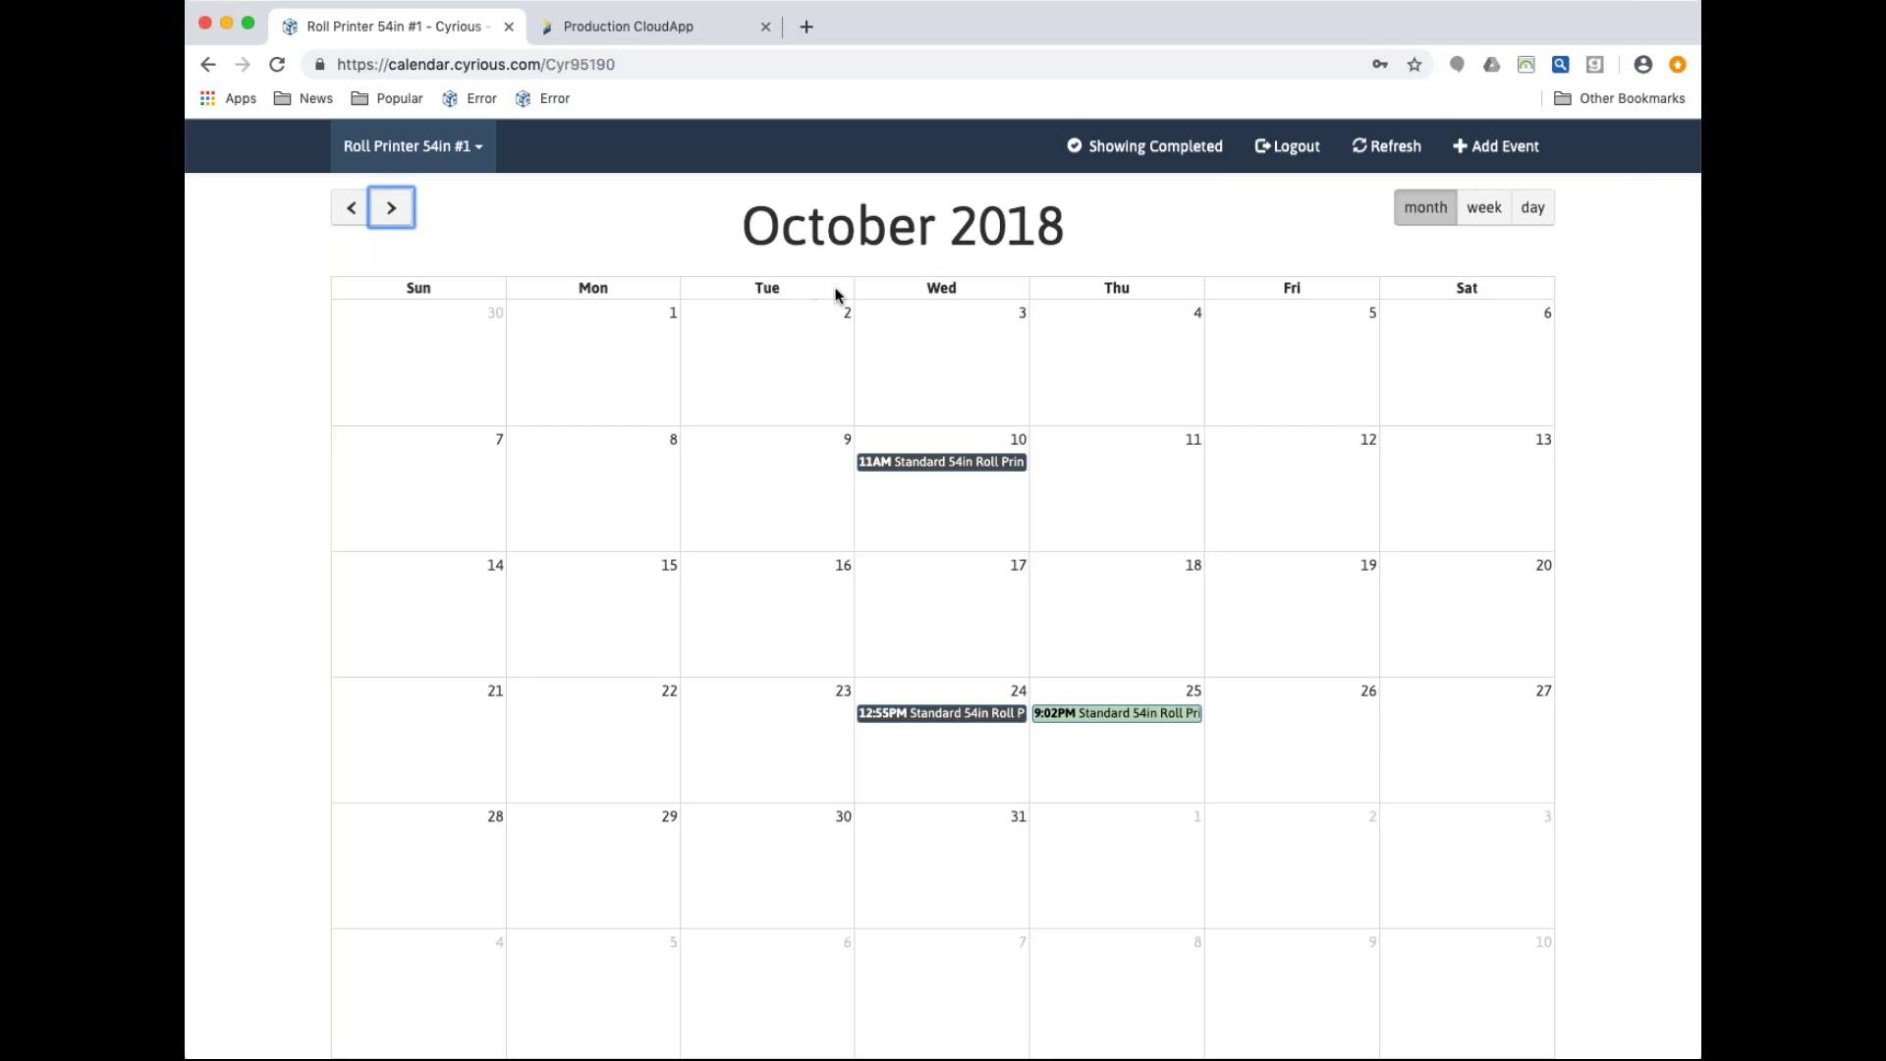
Review the details of the 11am Standard 54in Roll Printer Time event on October 10, 2018, and close them
left_click(889, 460)
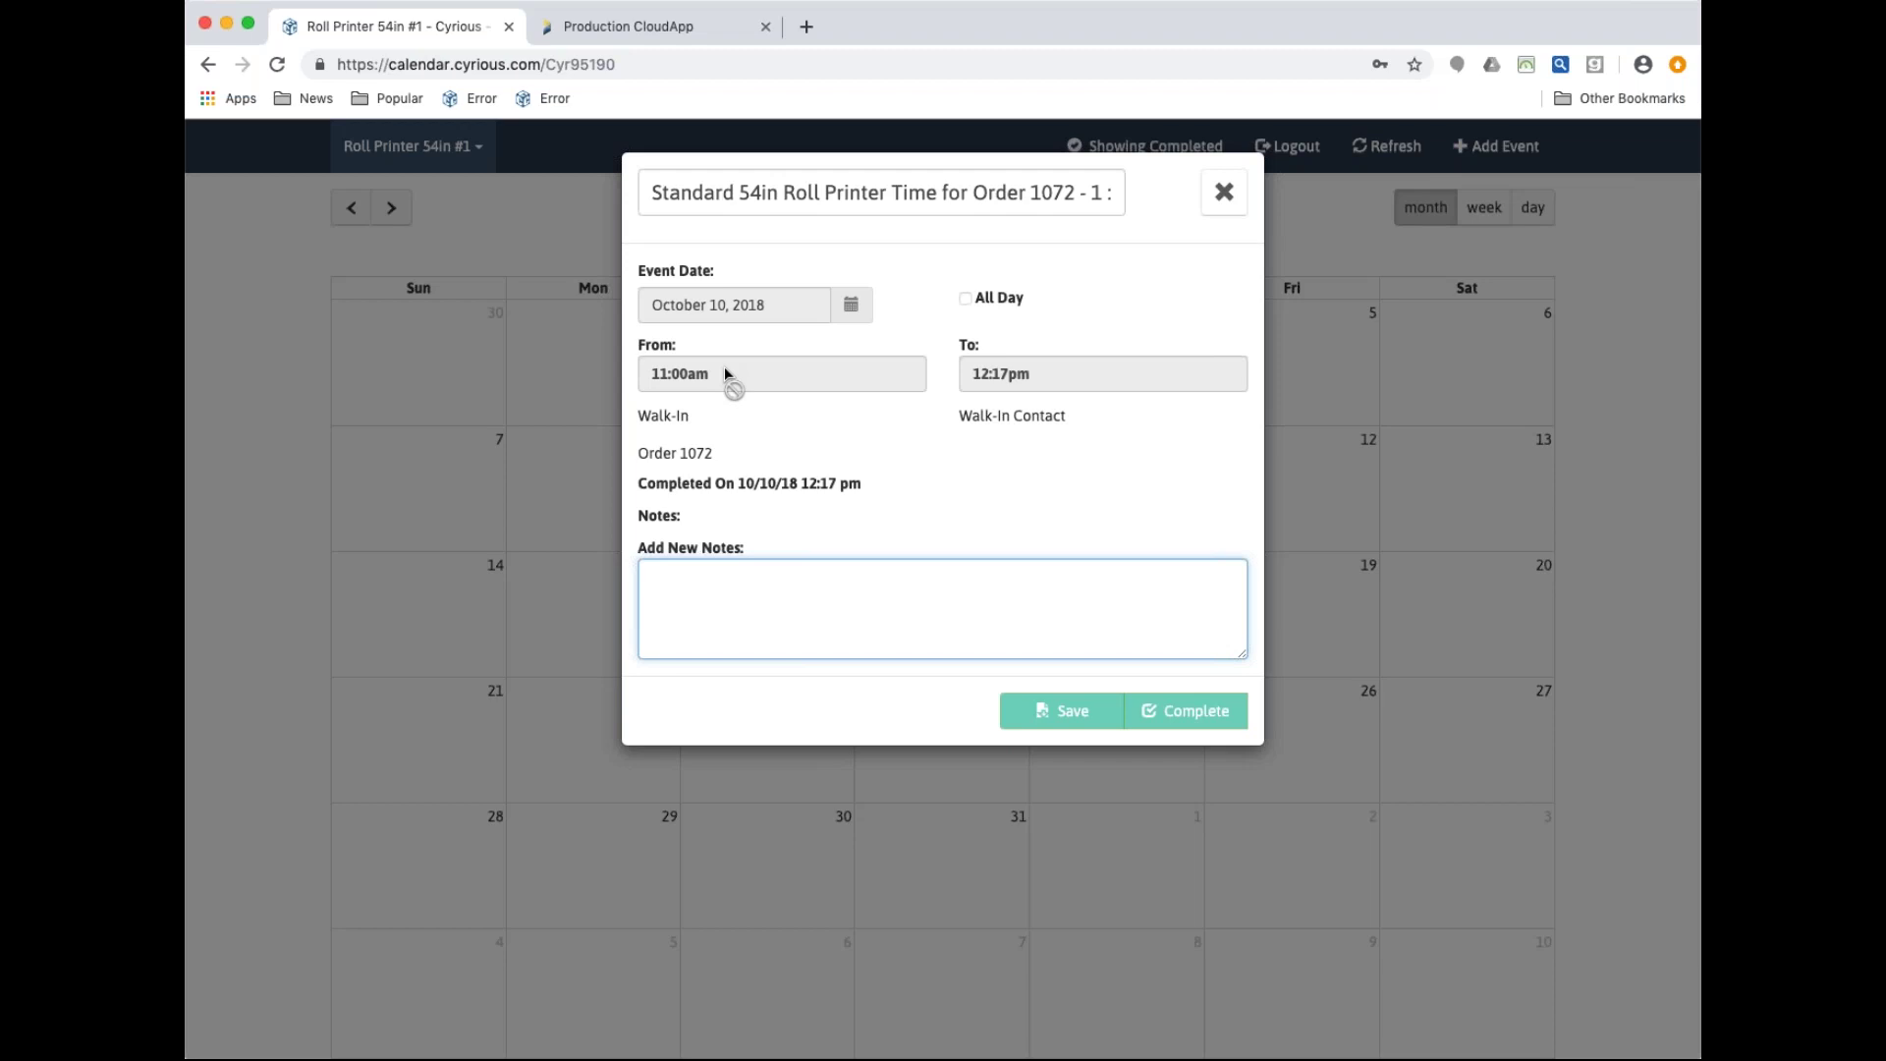
left_click(1225, 194)
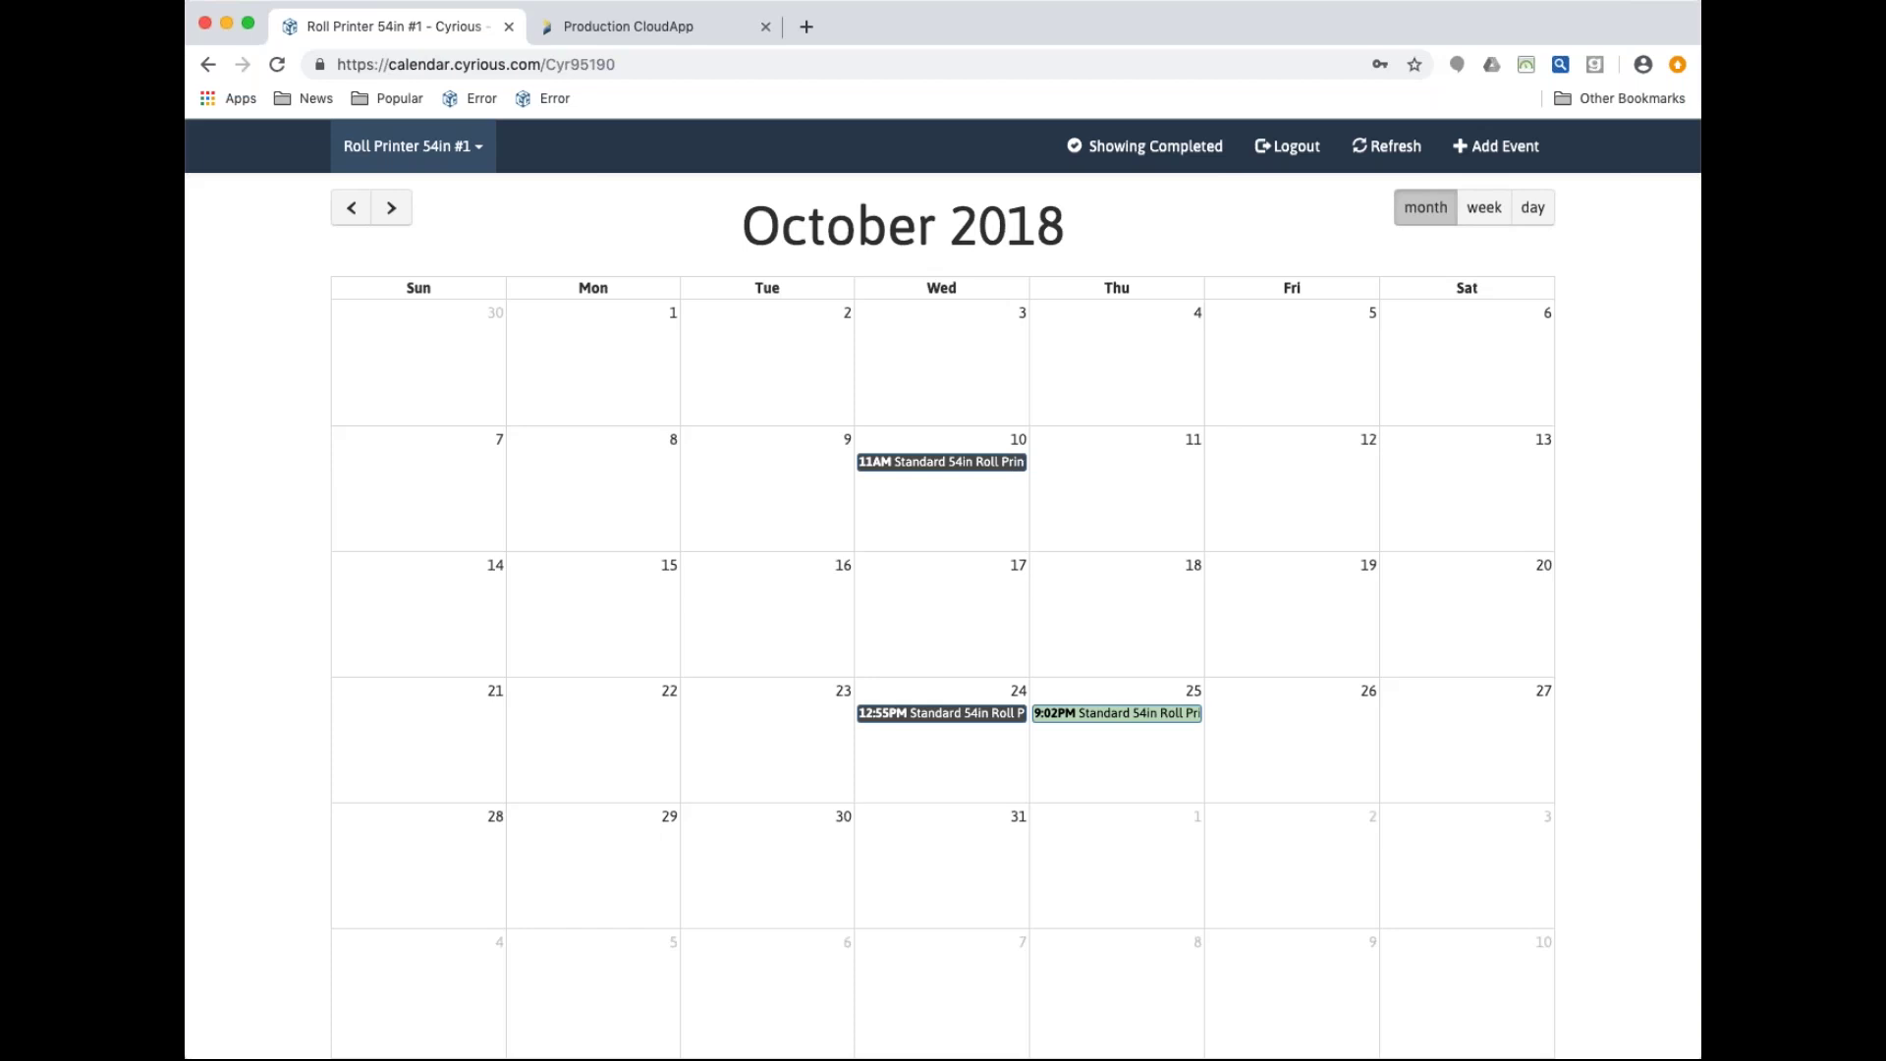
Switch to the Production CloudApp and read through its help page on the time clock, job grouping, job boards and job details
left_click(654, 30)
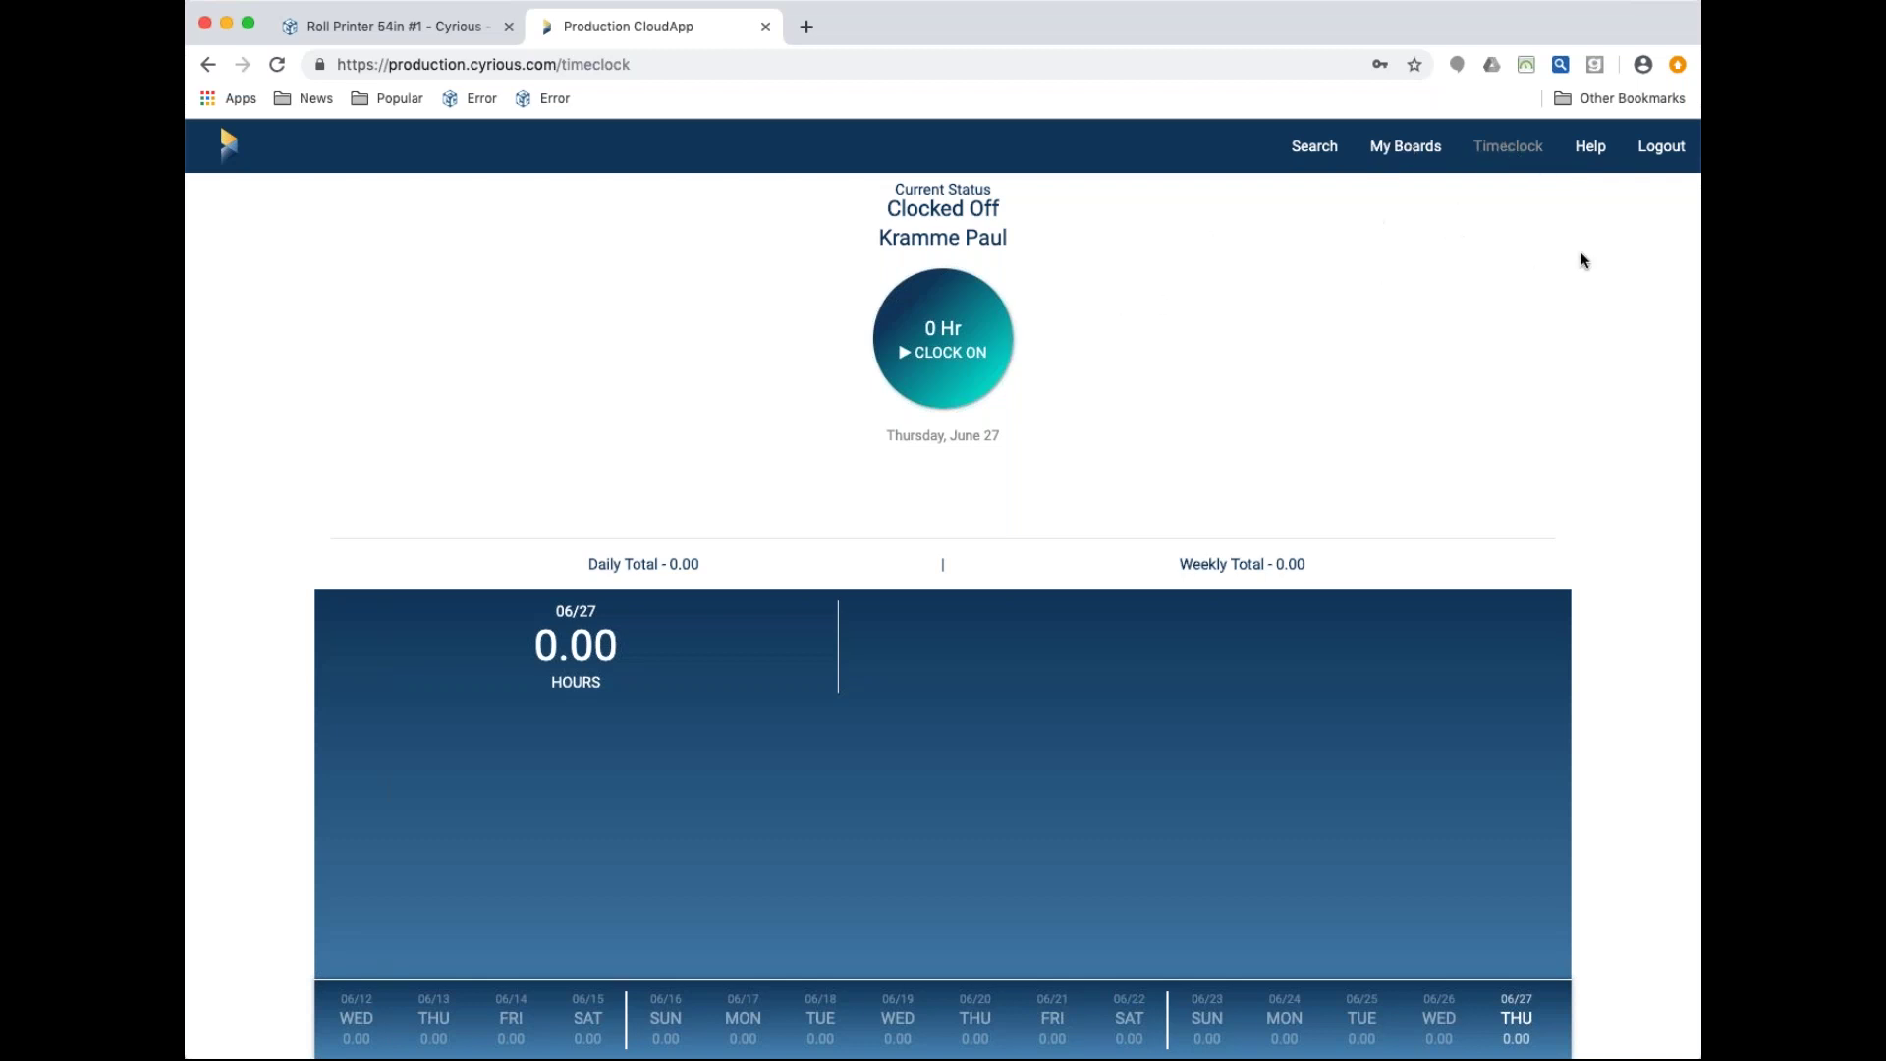
left_click(1600, 148)
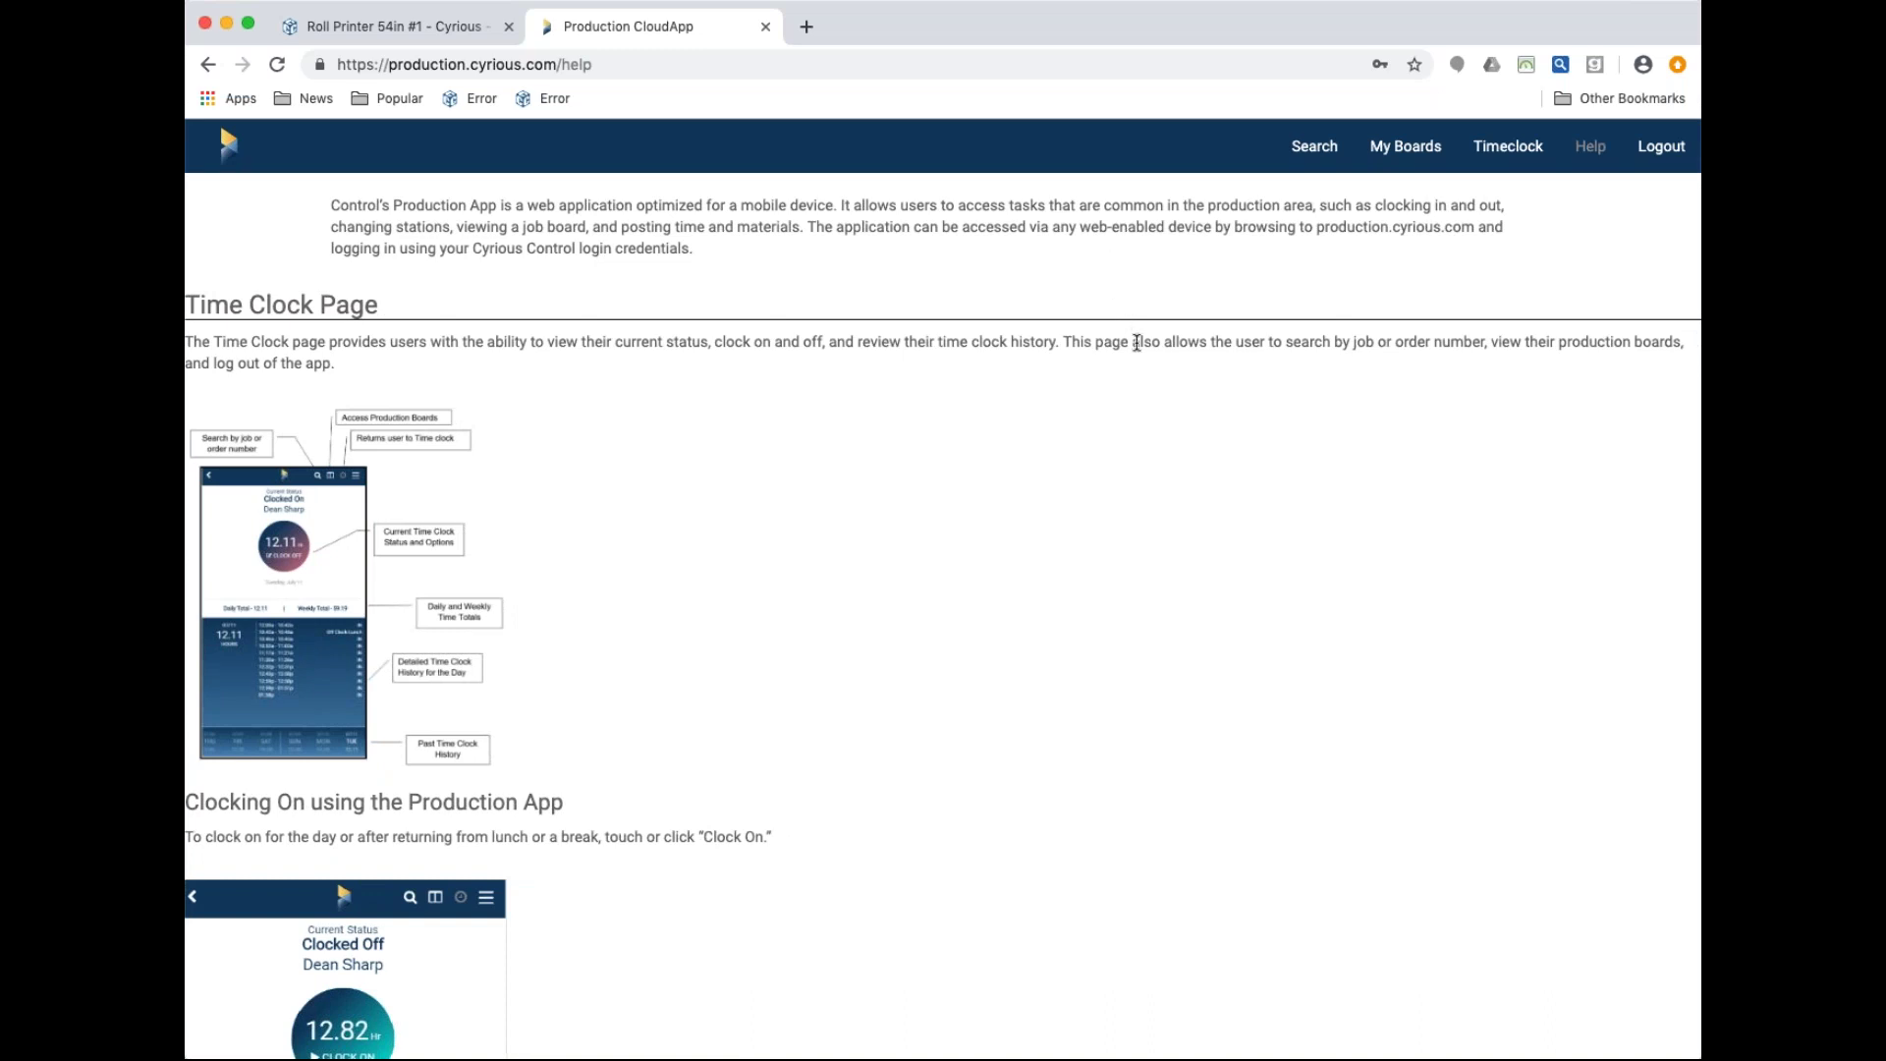
scroll(1136, 342, "down", 3)
scroll(1137, 339, "up", 3)
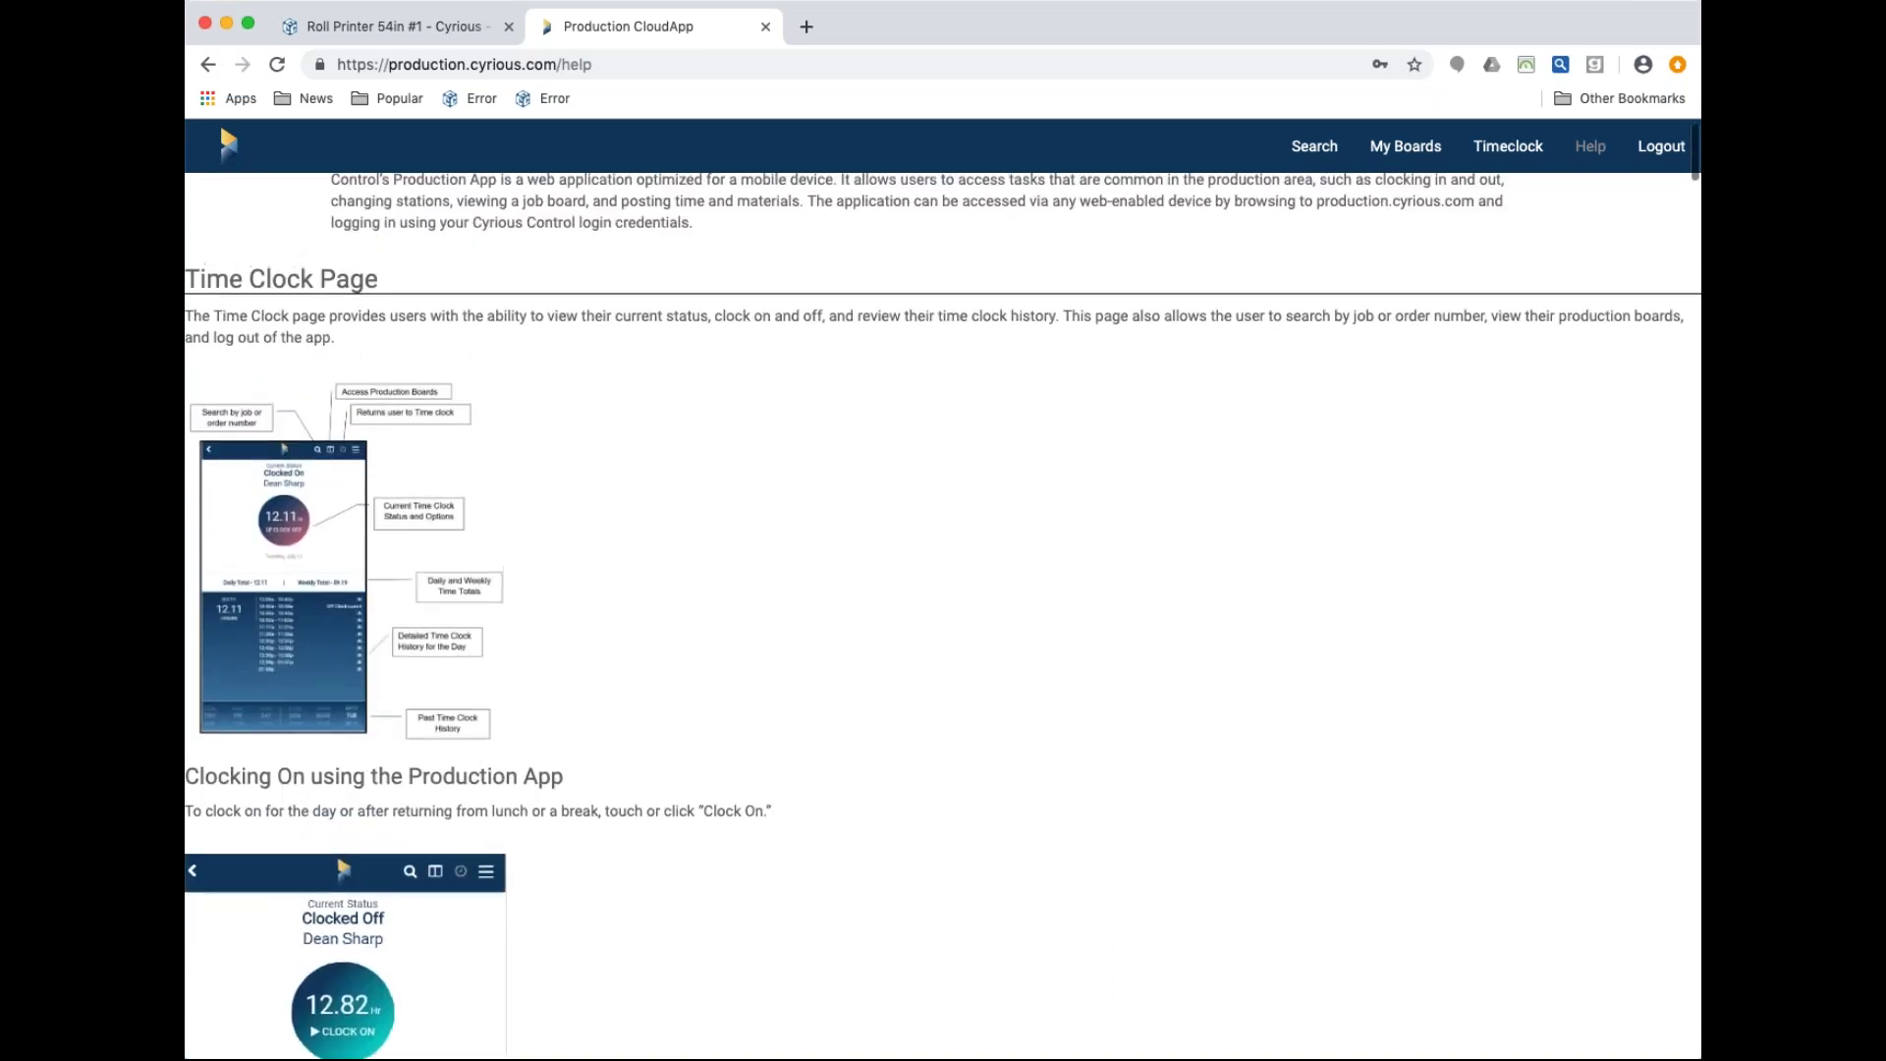
scroll(943, 589, "up", 1)
scroll(943, 590, "down", 20)
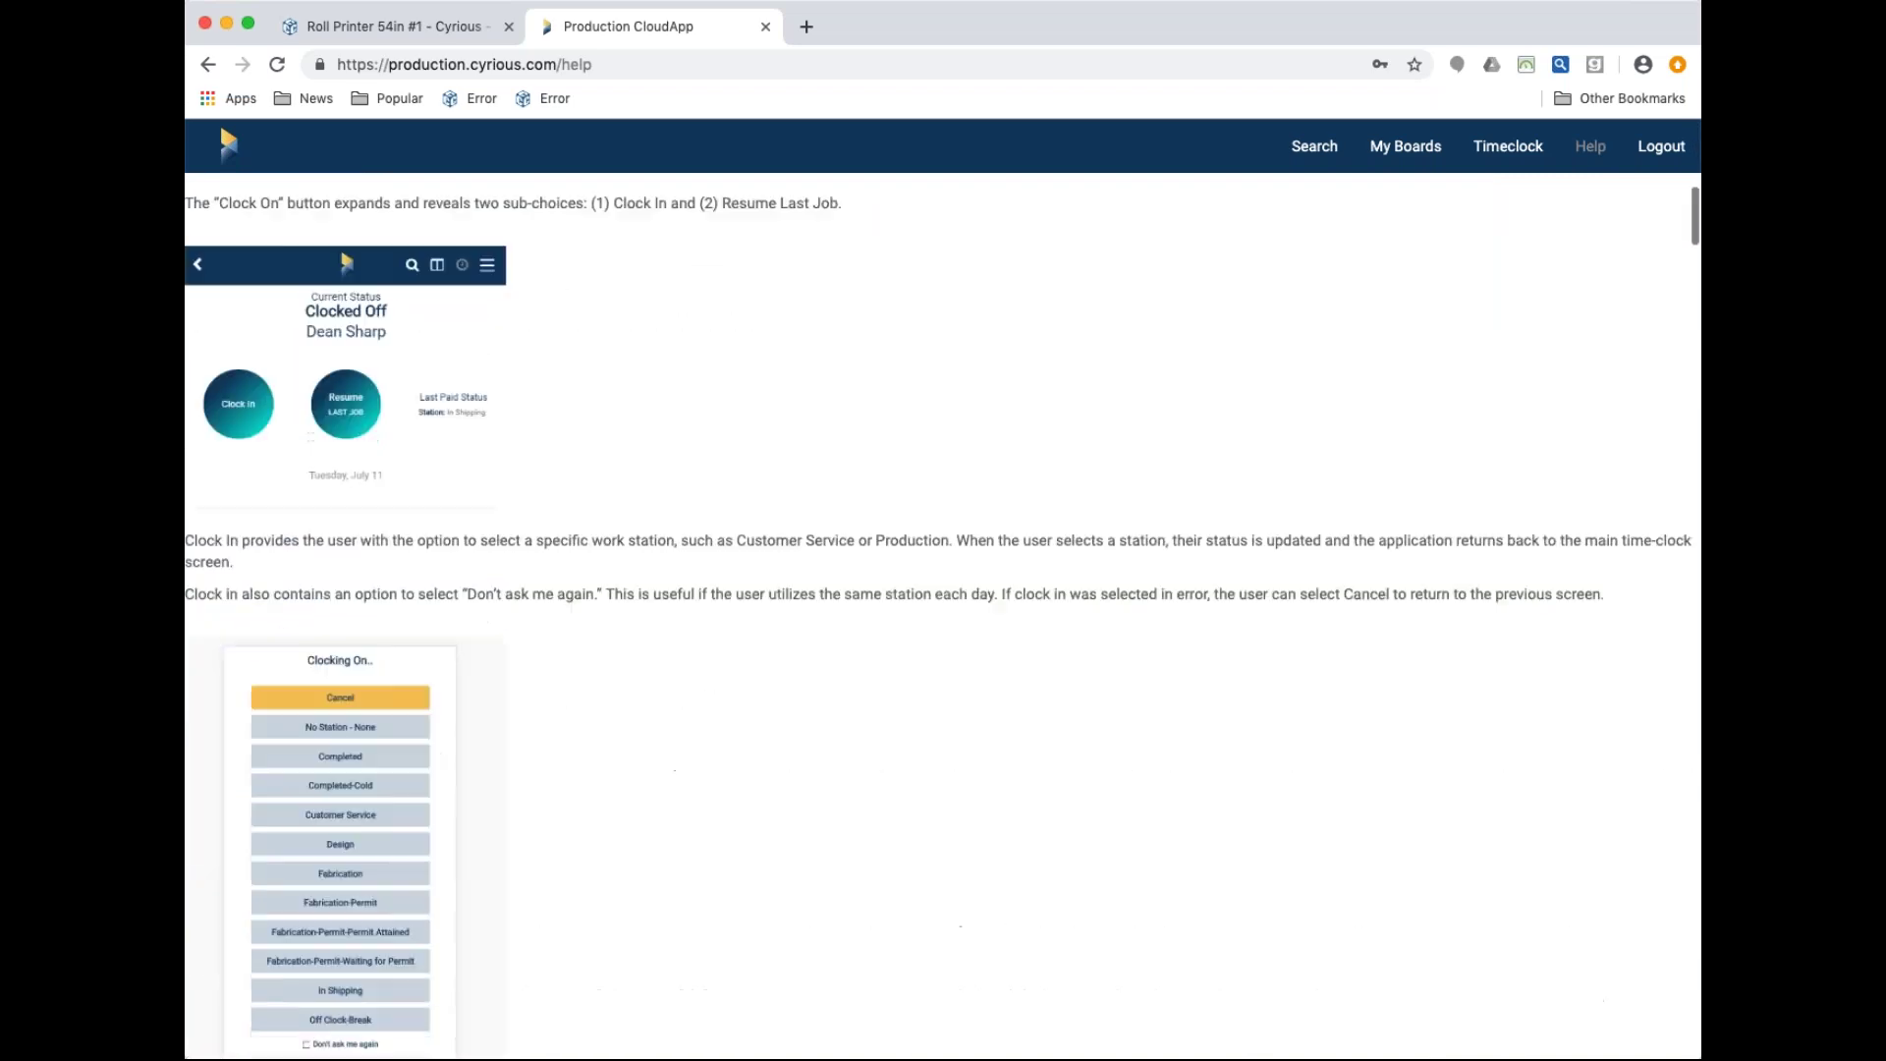
scroll(943, 589, "down", 10)
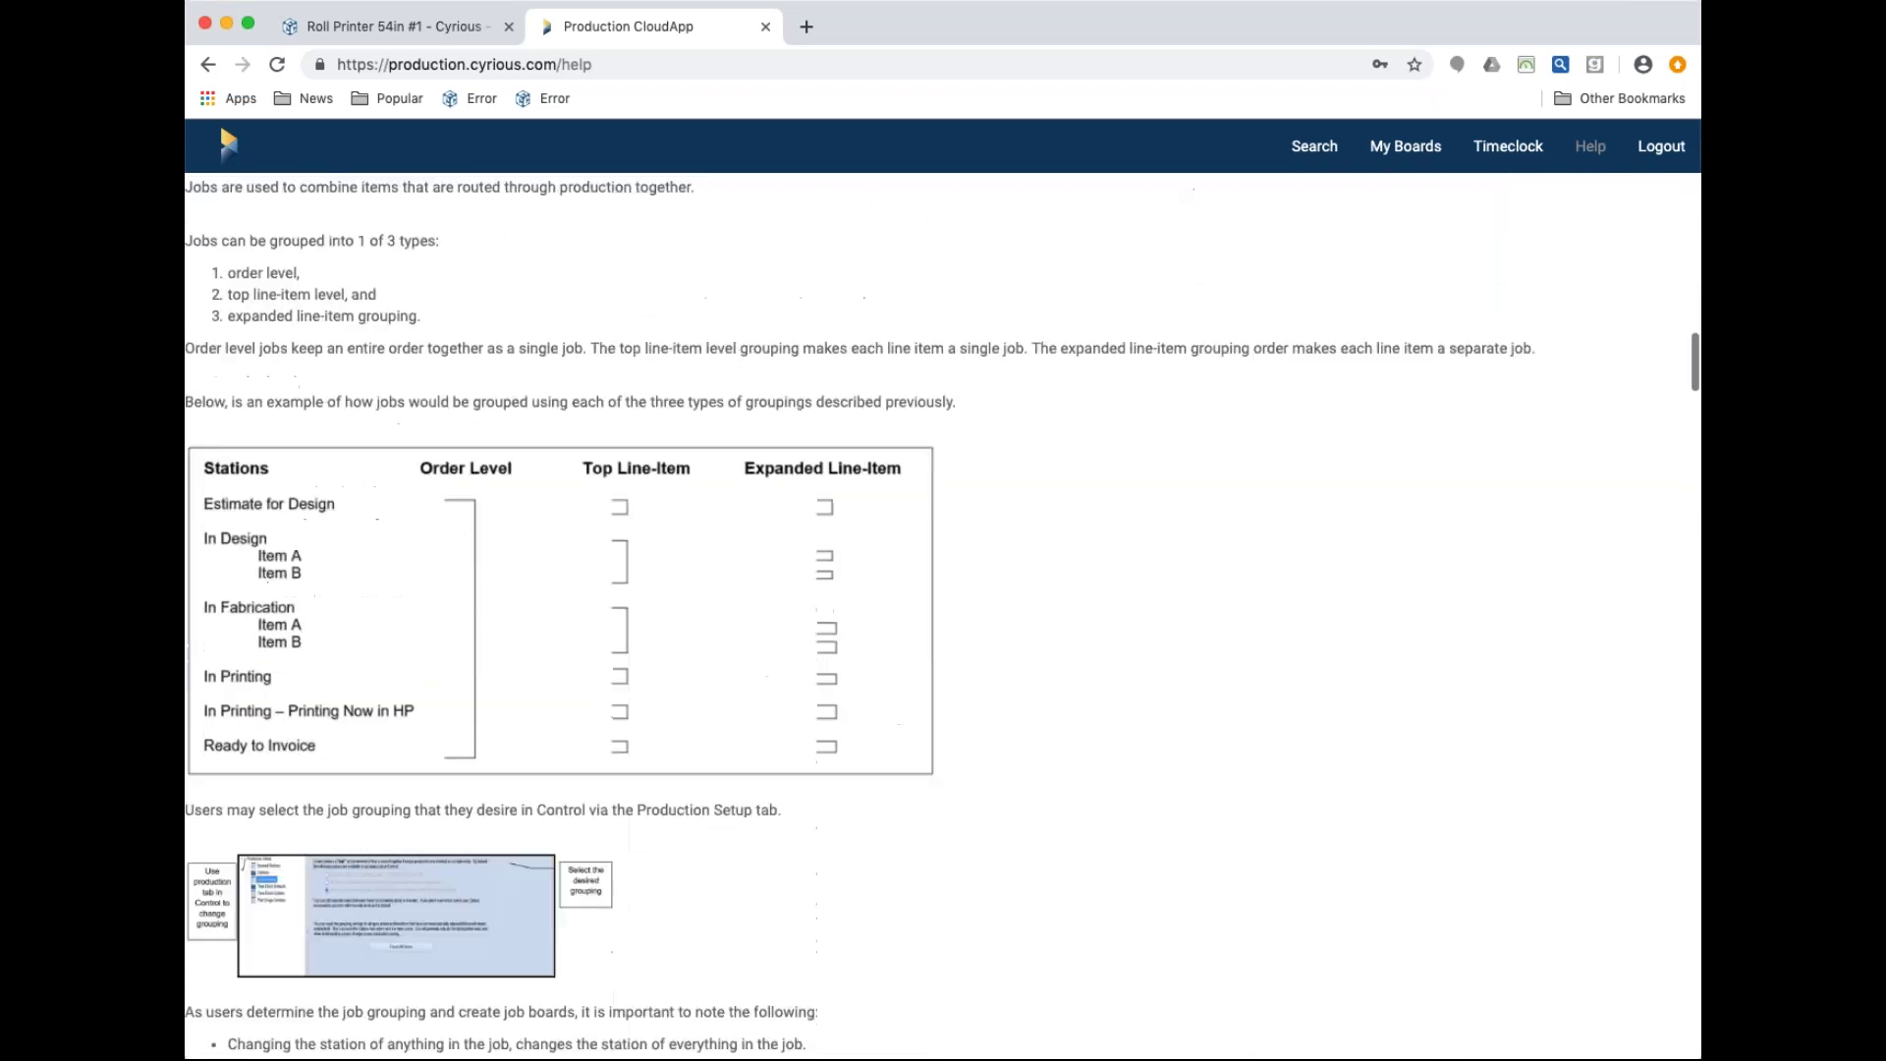
scroll(943, 589, "down", 15)
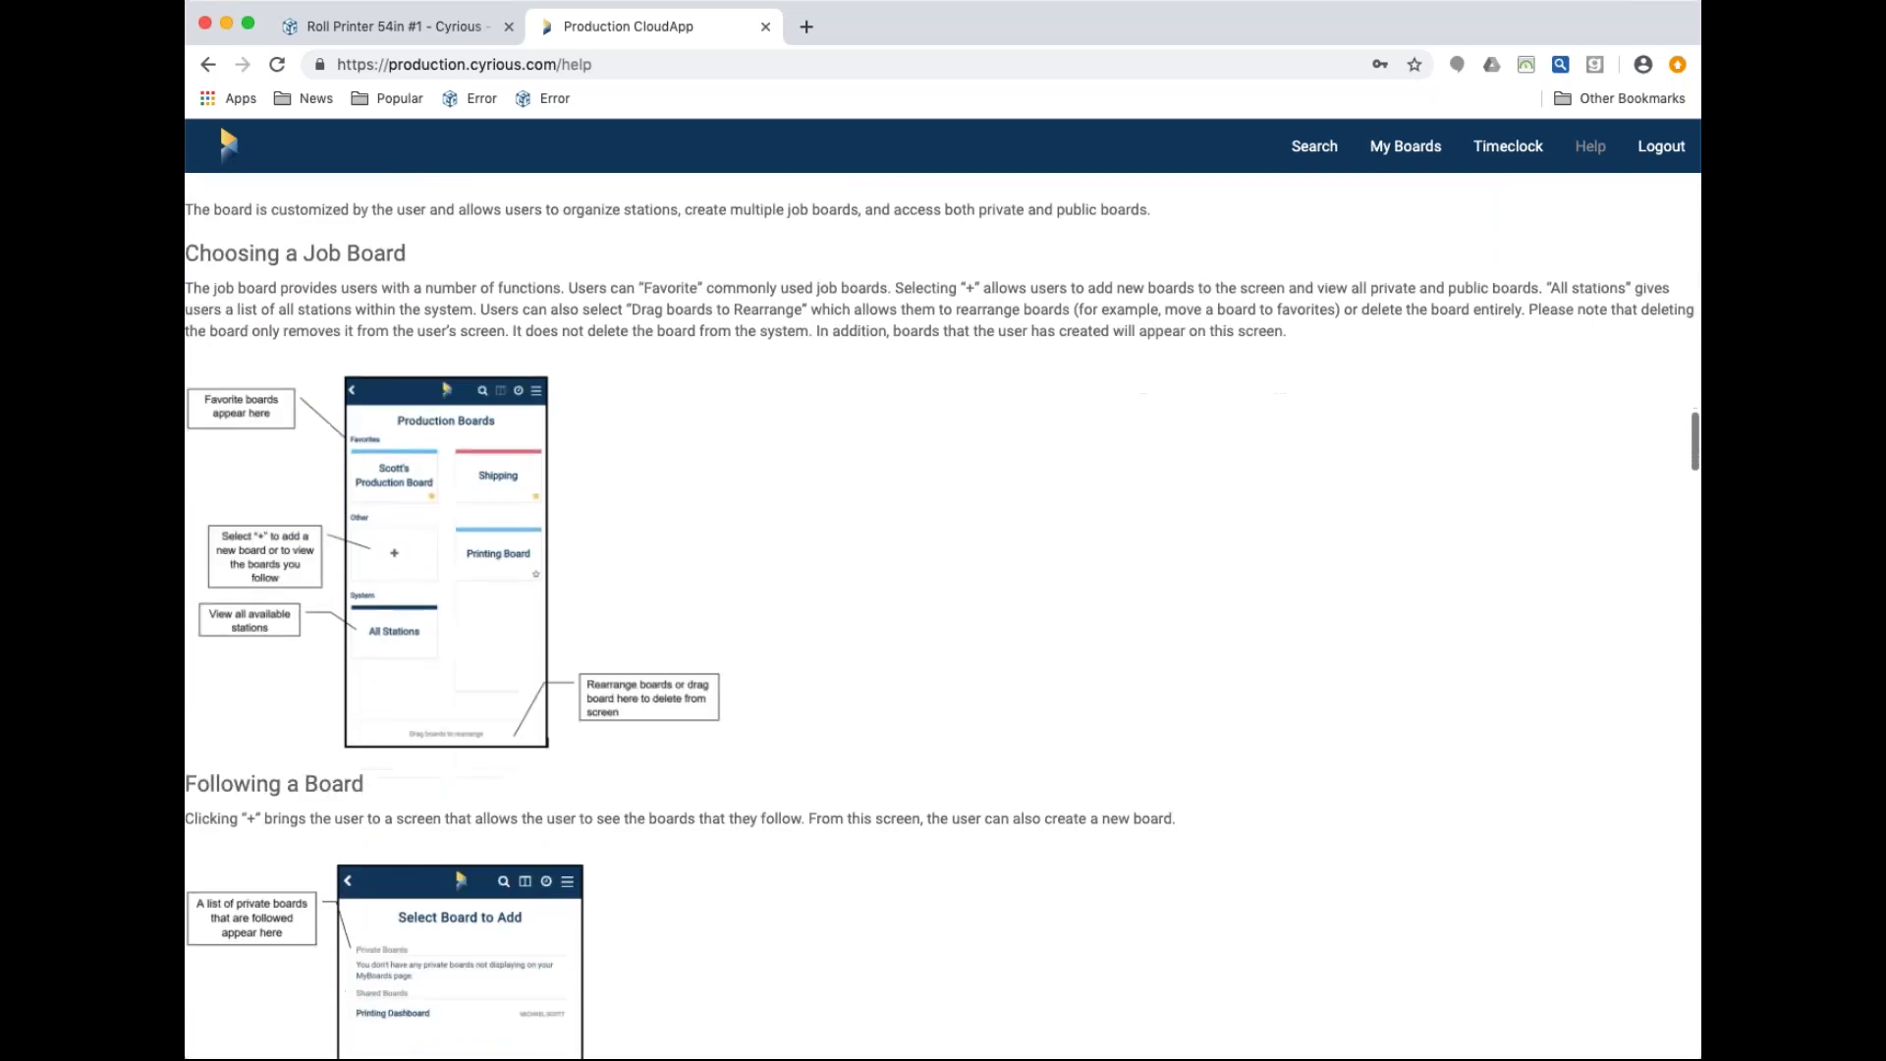
scroll(943, 590, "down", 15)
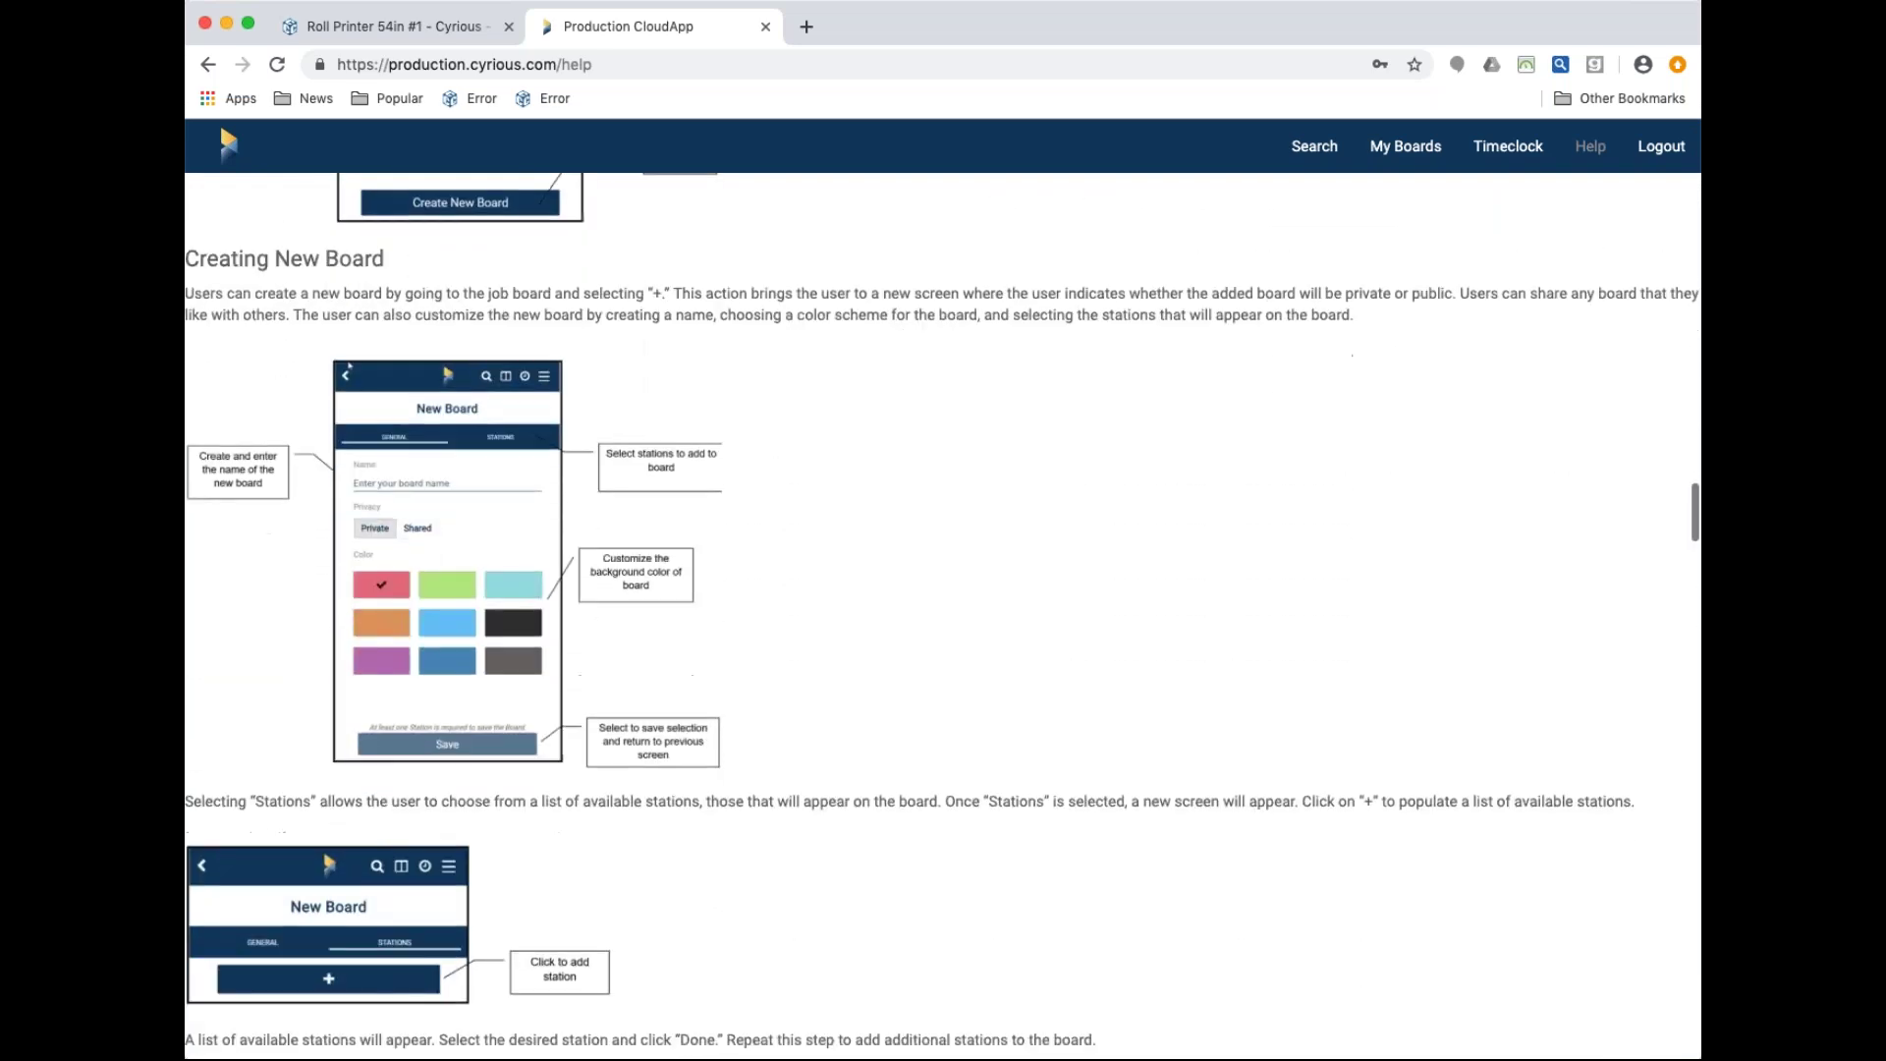
scroll(943, 590, "down", 15)
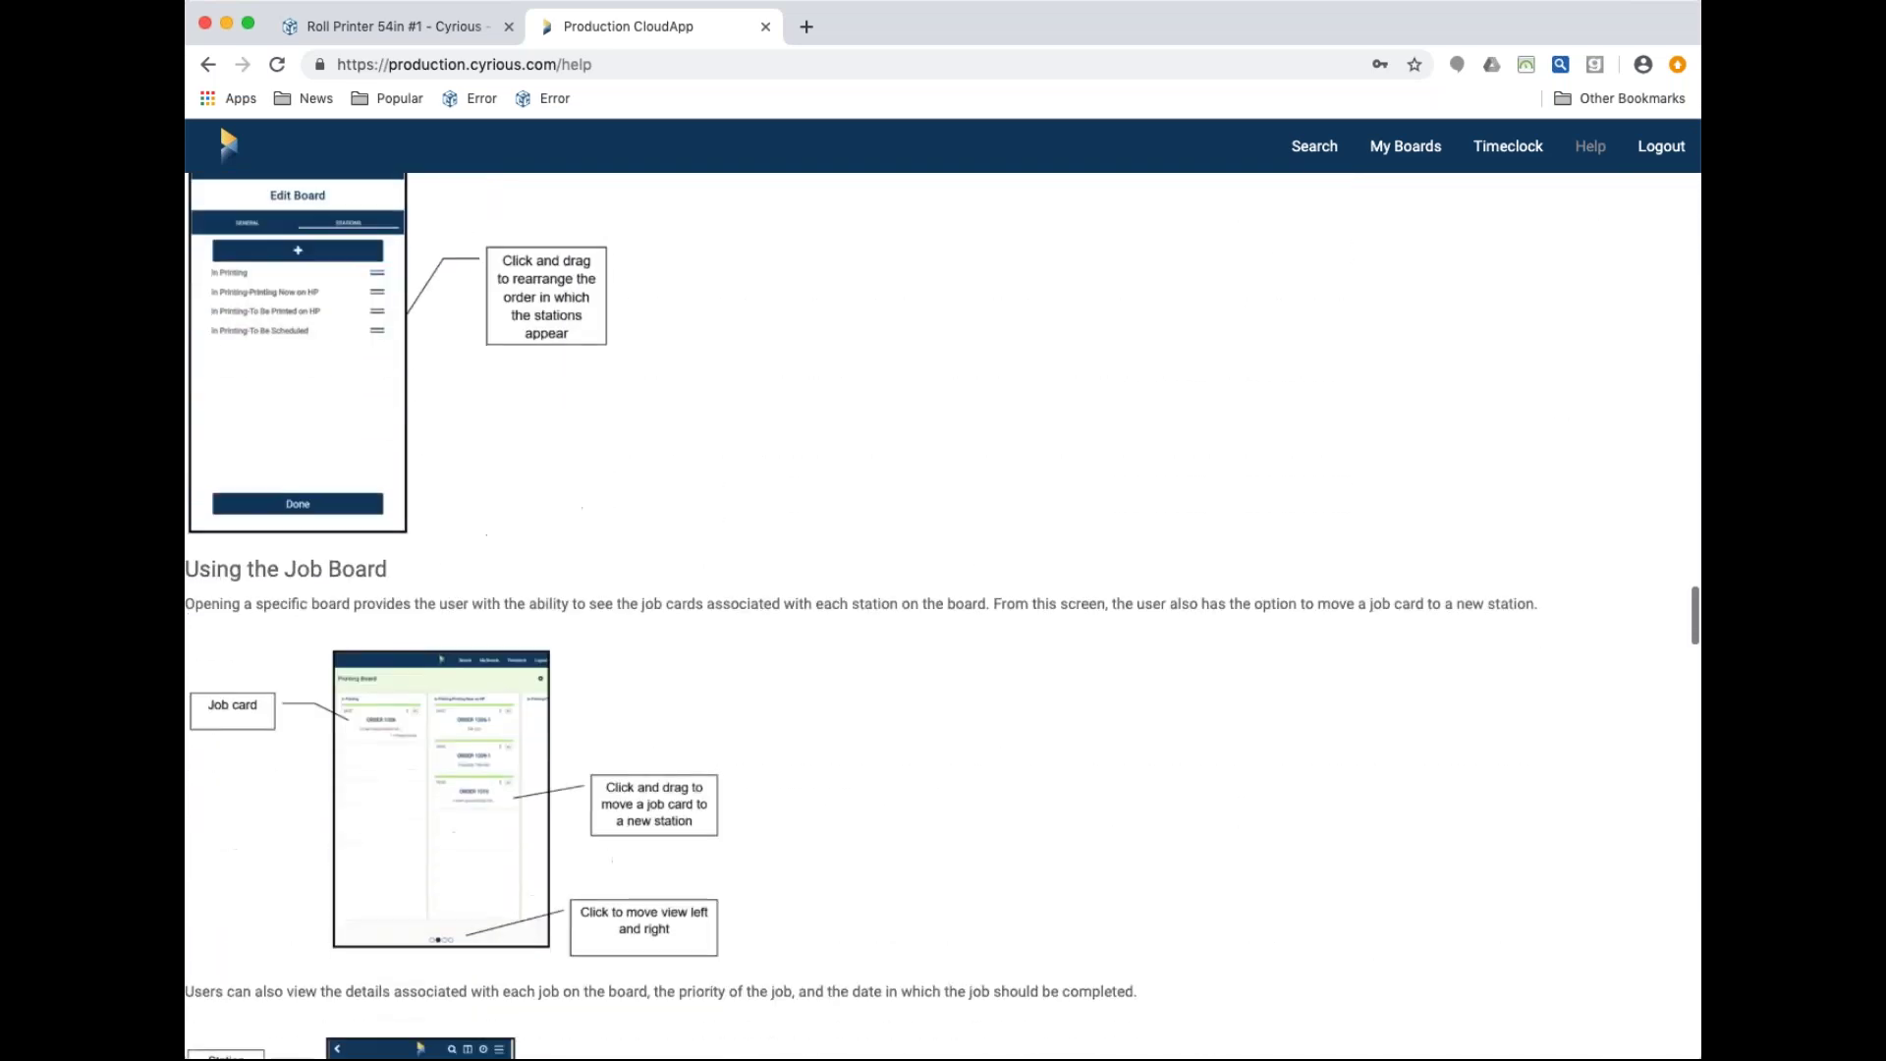
scroll(943, 589, "down", 15)
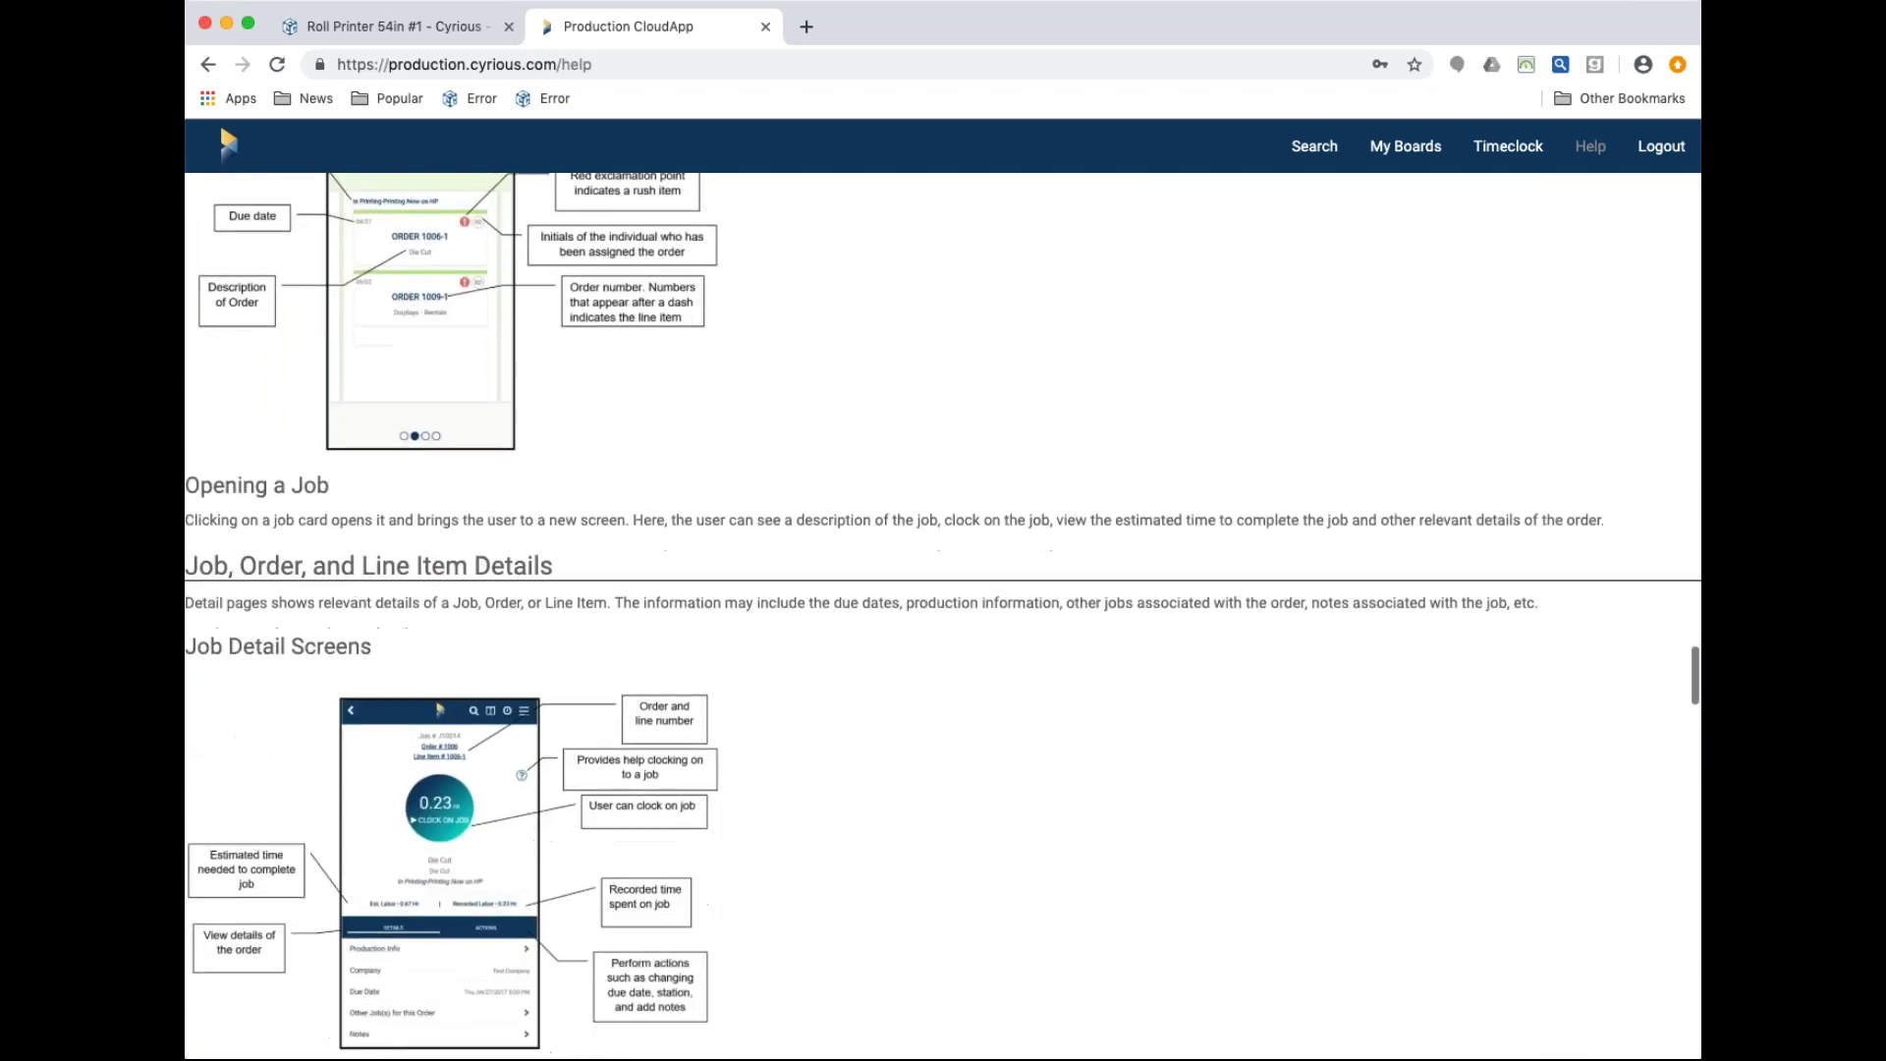
scroll(943, 589, "up", 15)
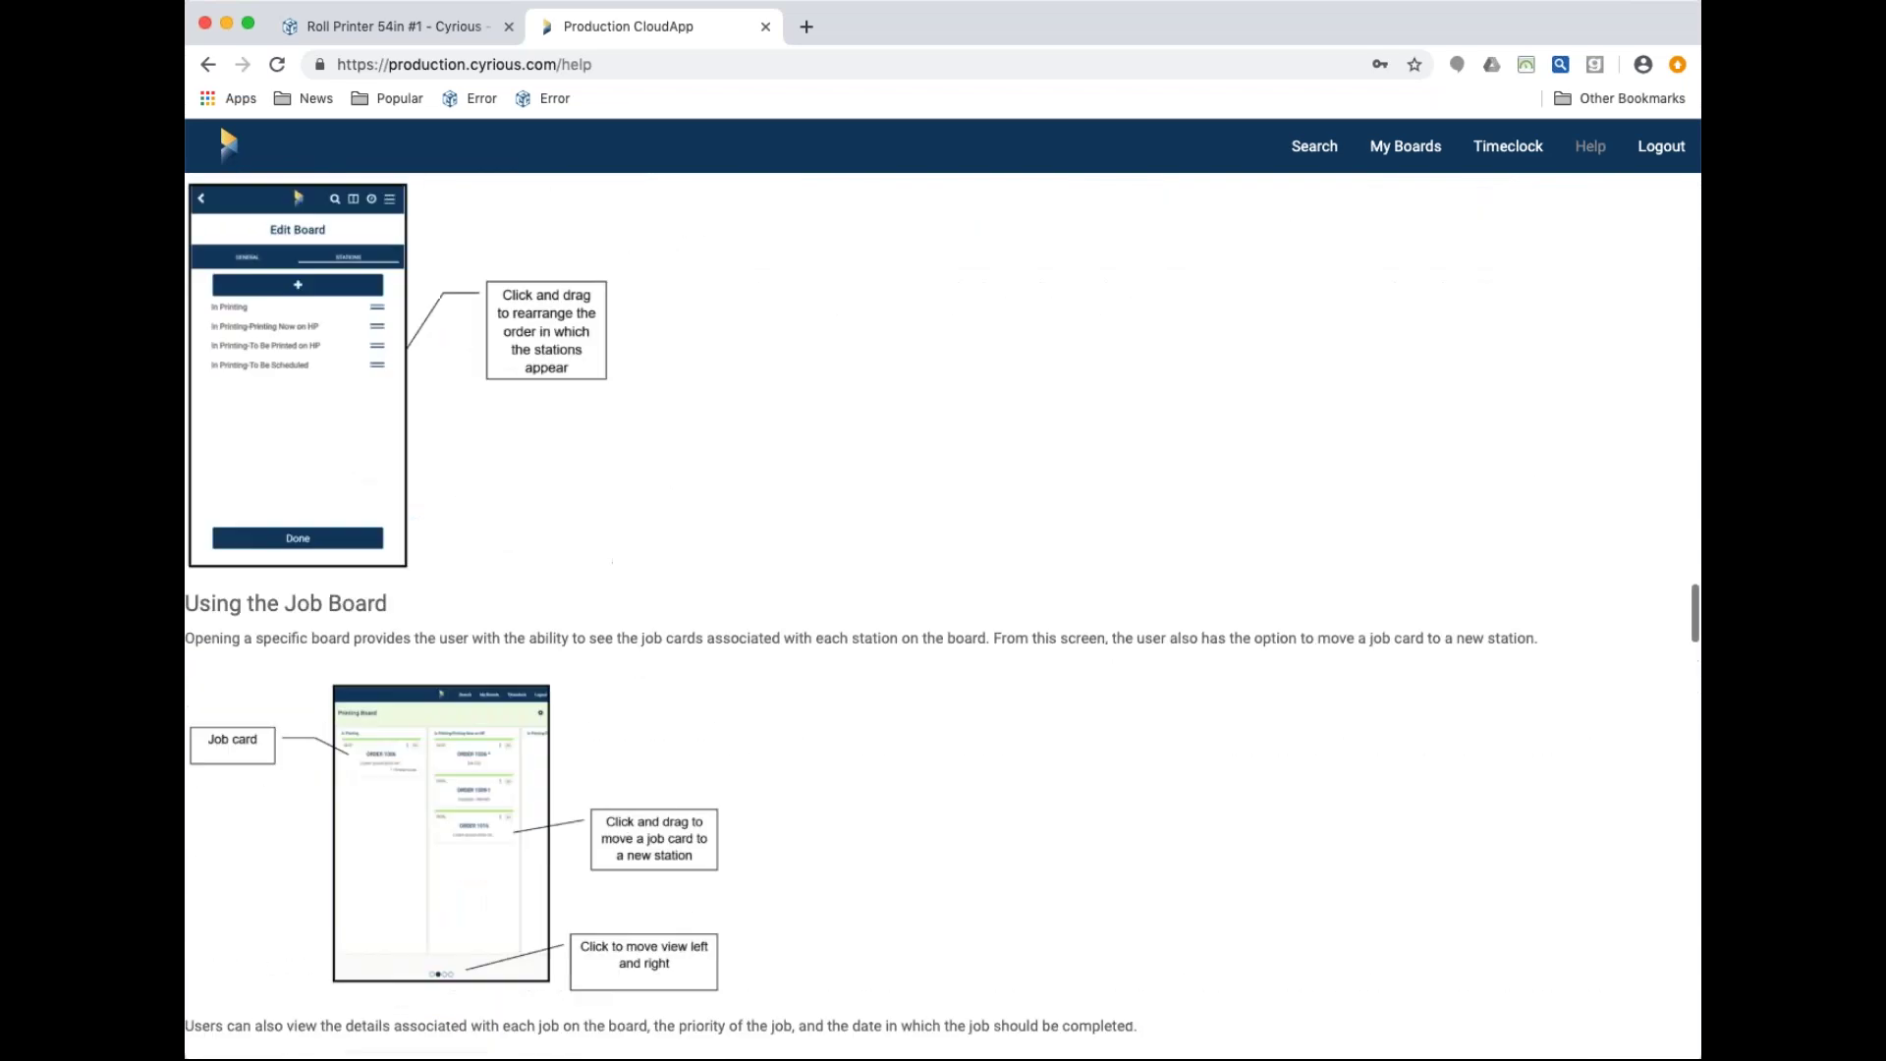
scroll(1131, 567, "up", 20)
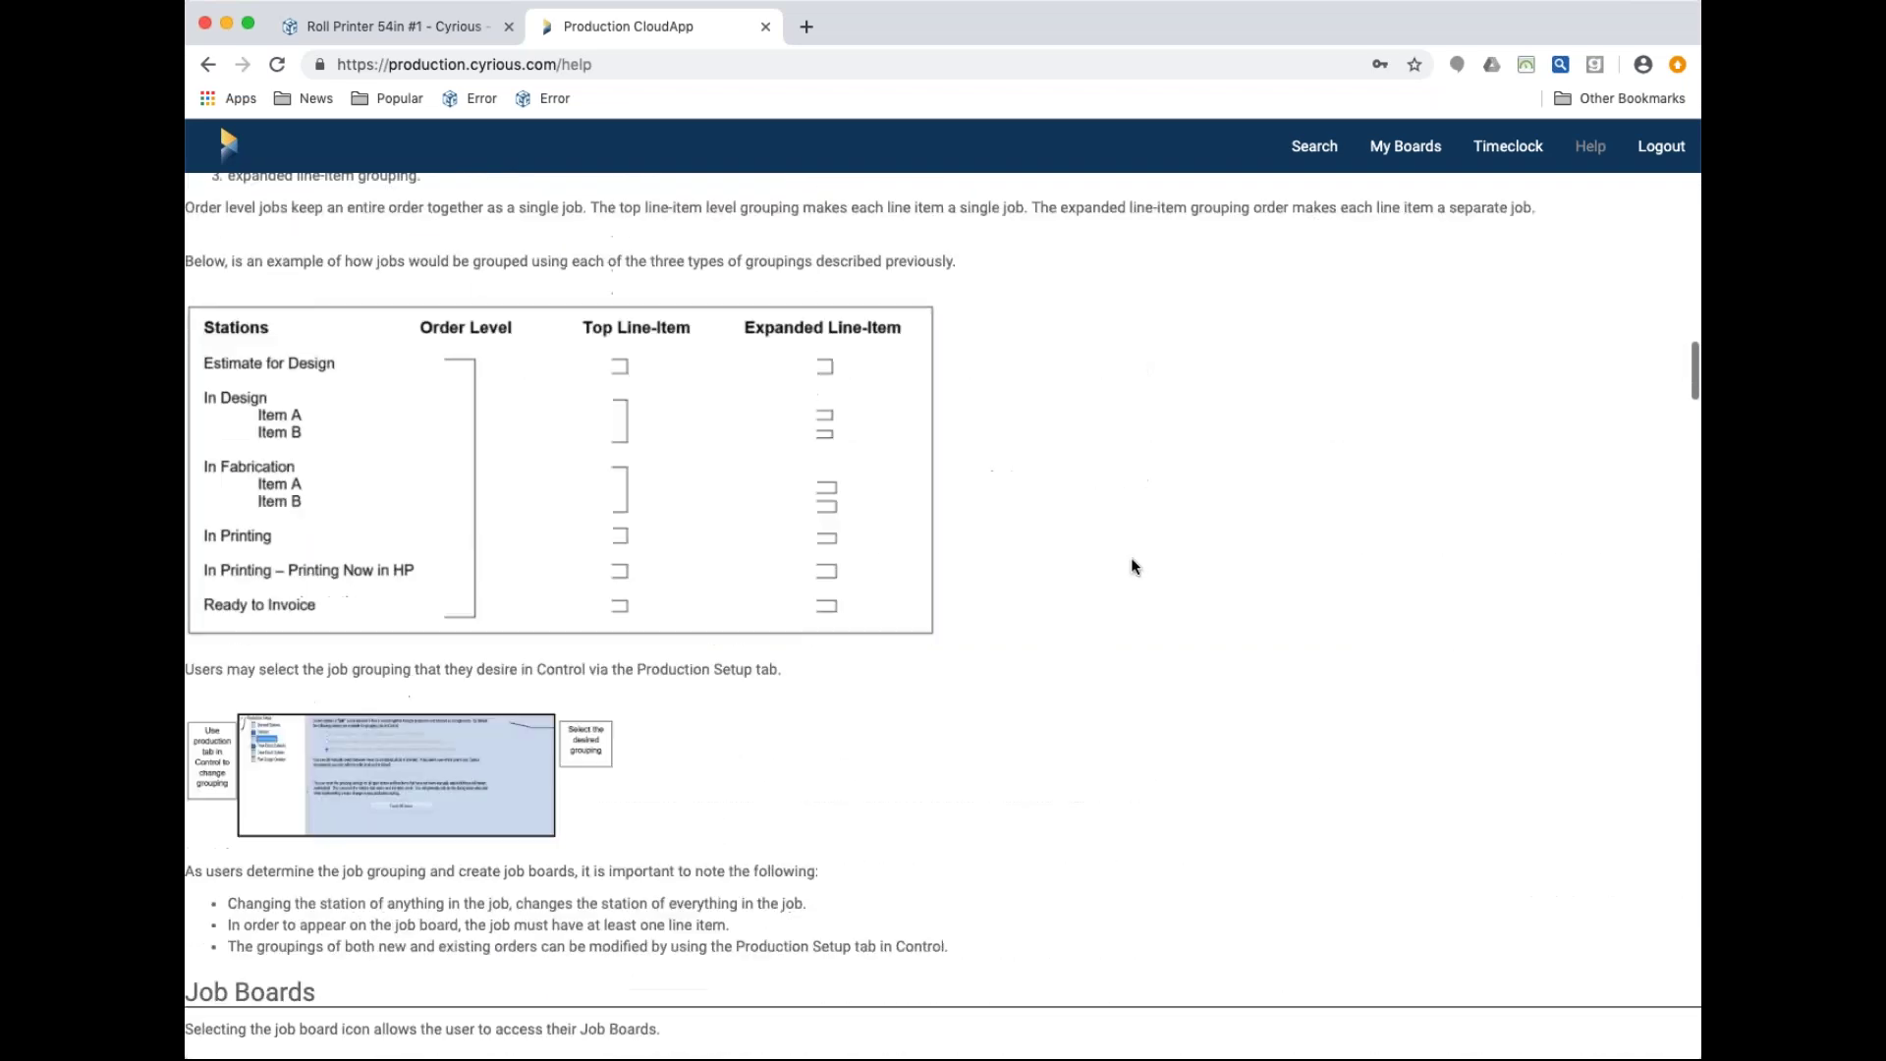
scroll(1132, 567, "up", 15)
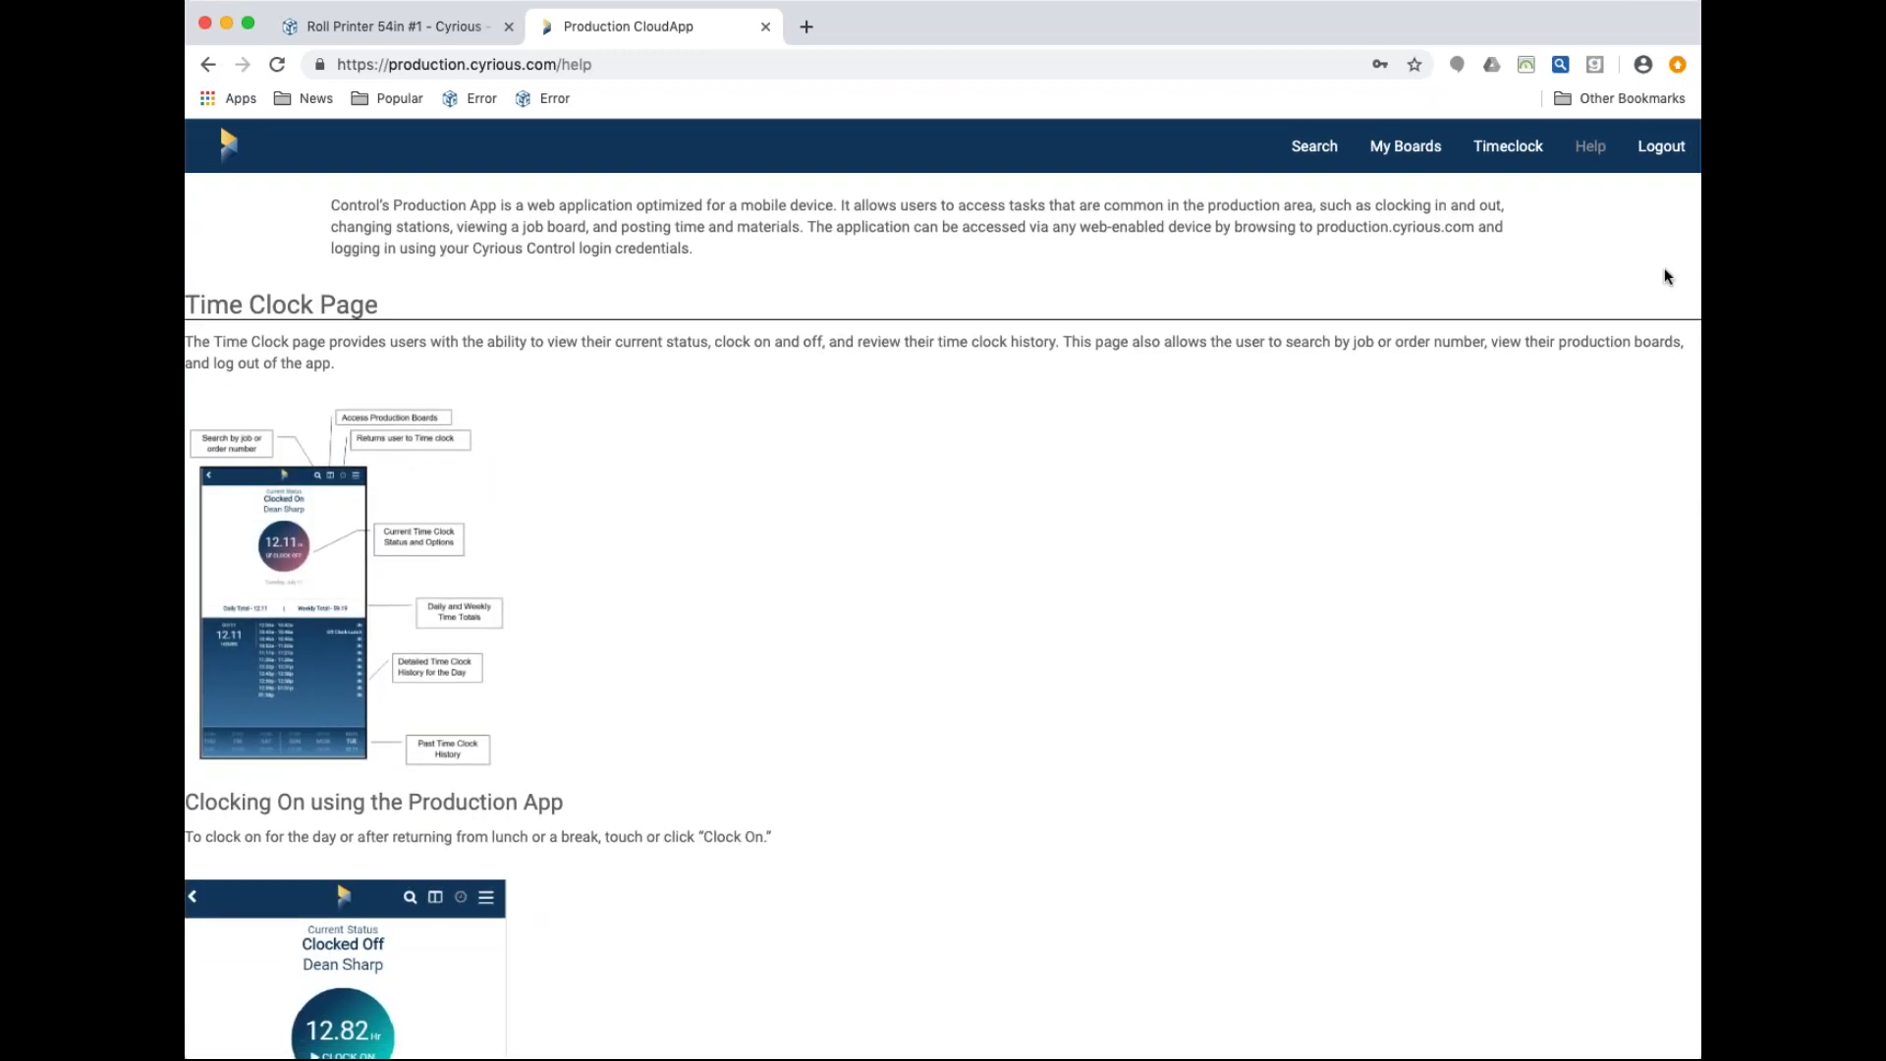
View the All Stations production board and the first favorite job board from the boards list
left_click(1384, 148)
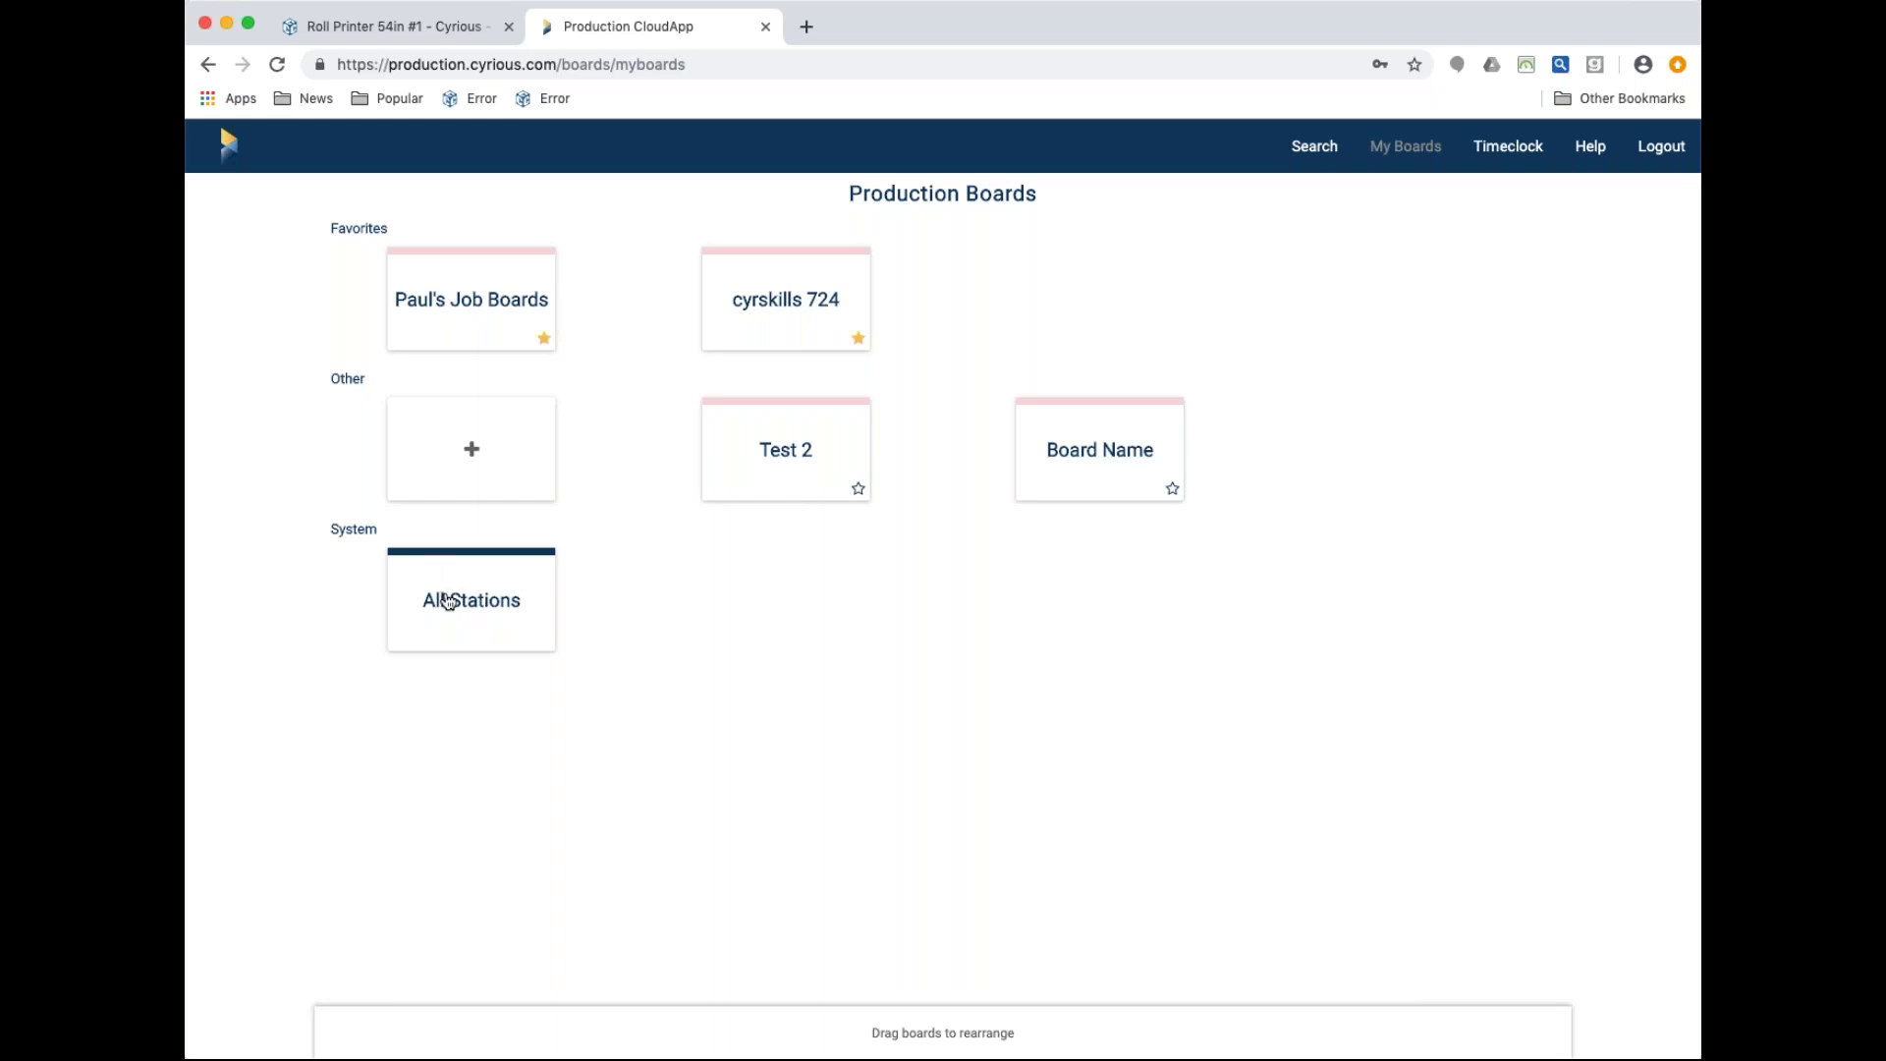
left_click(448, 601)
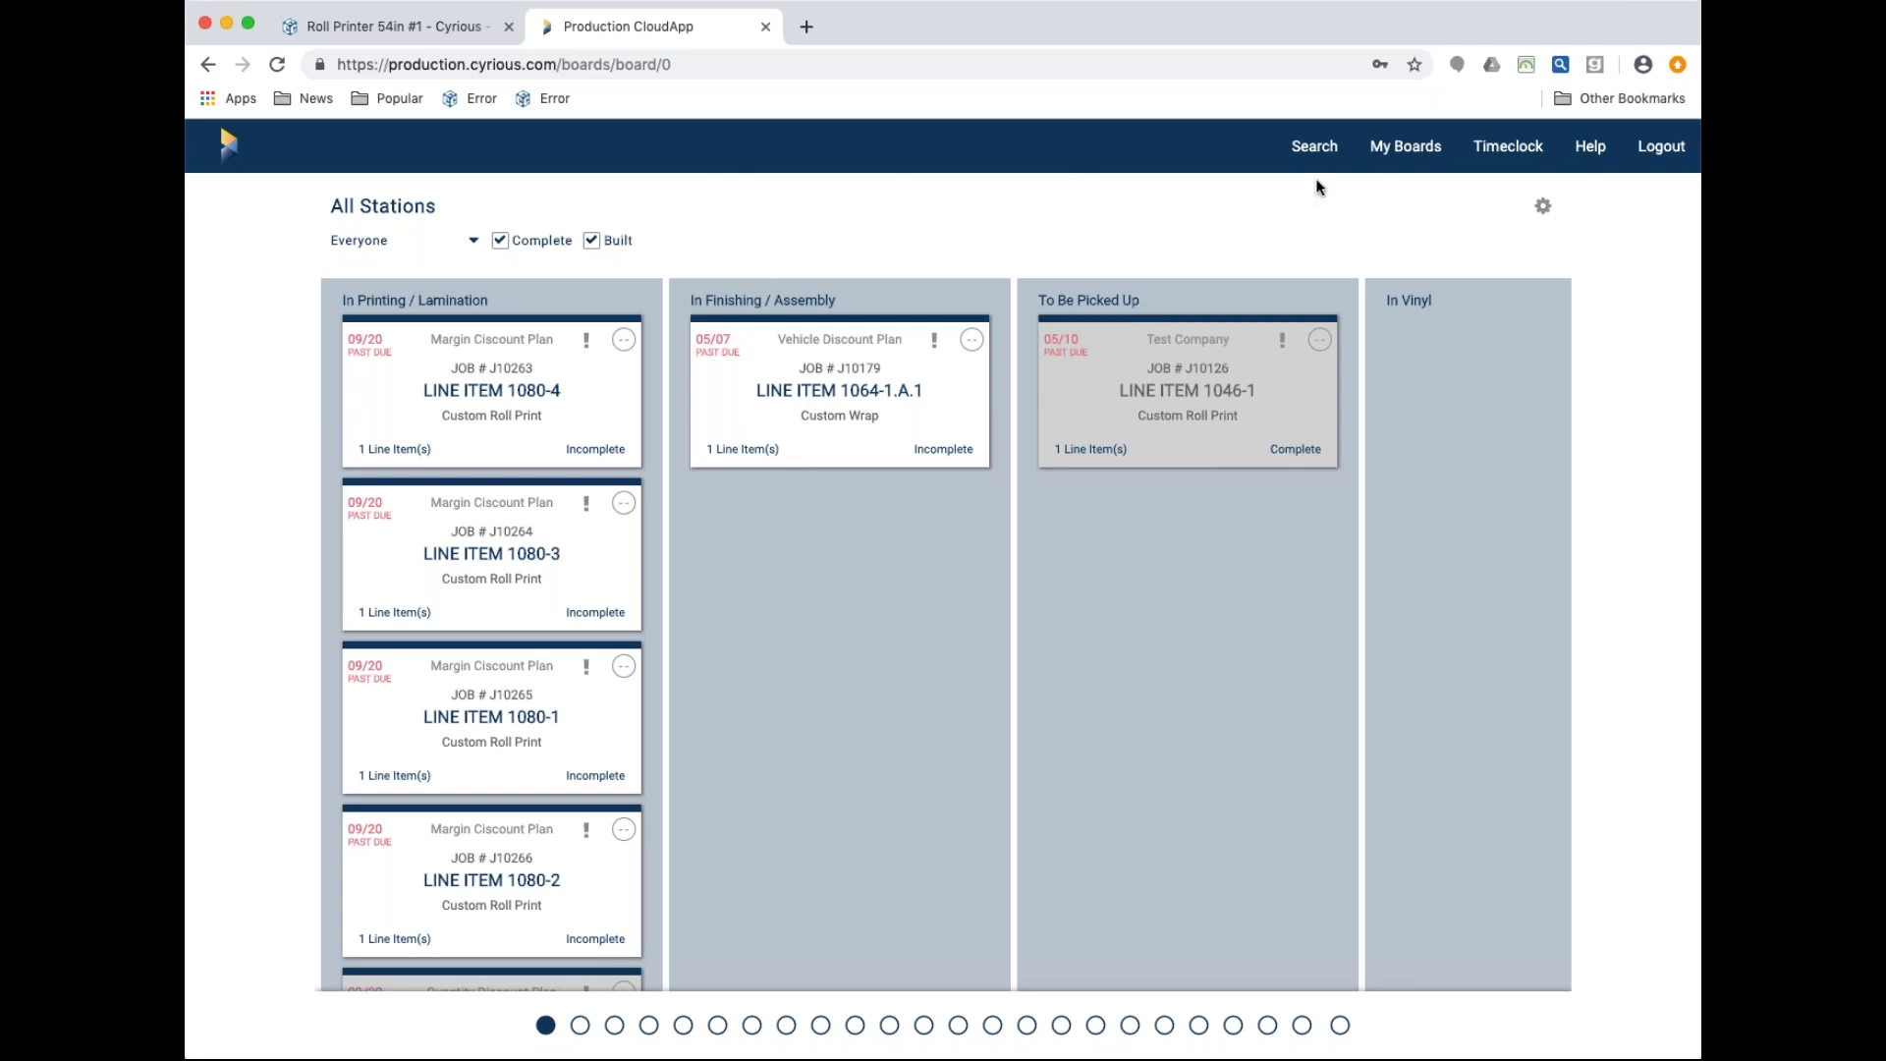
left_click(1399, 149)
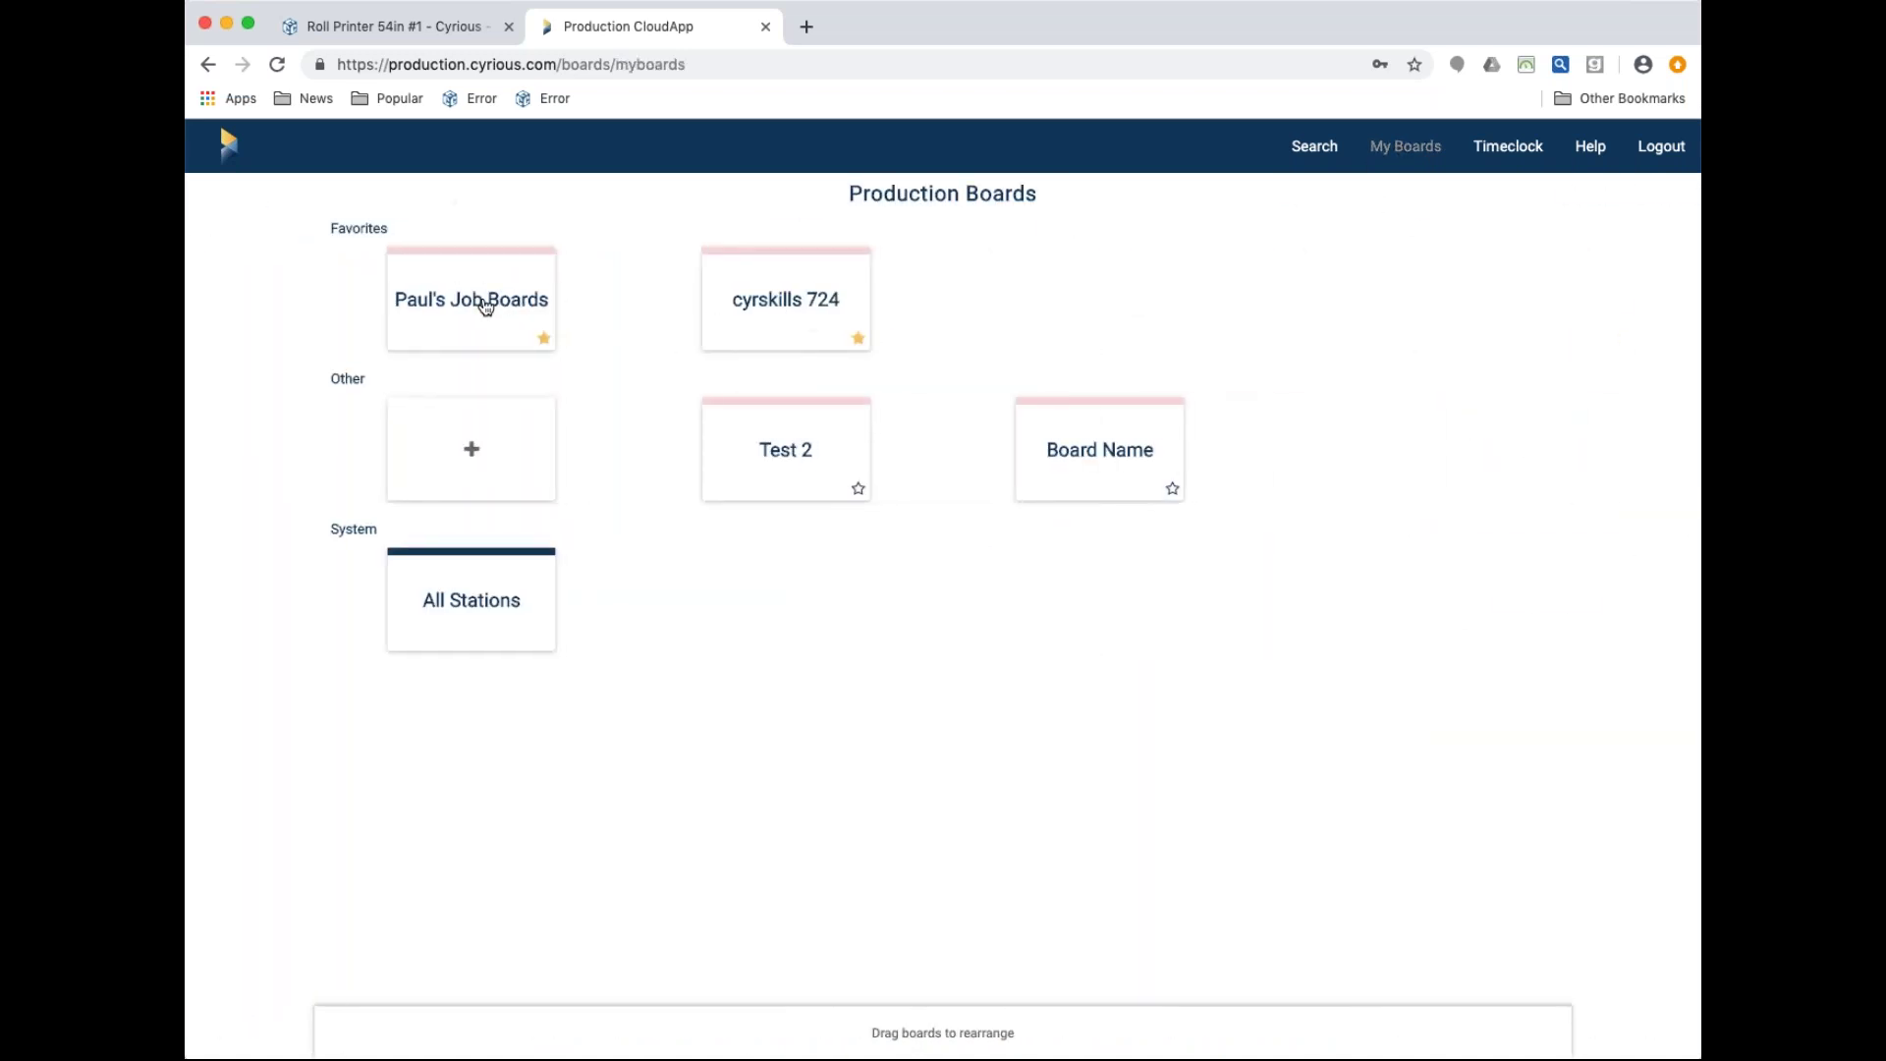
left_click(485, 305)
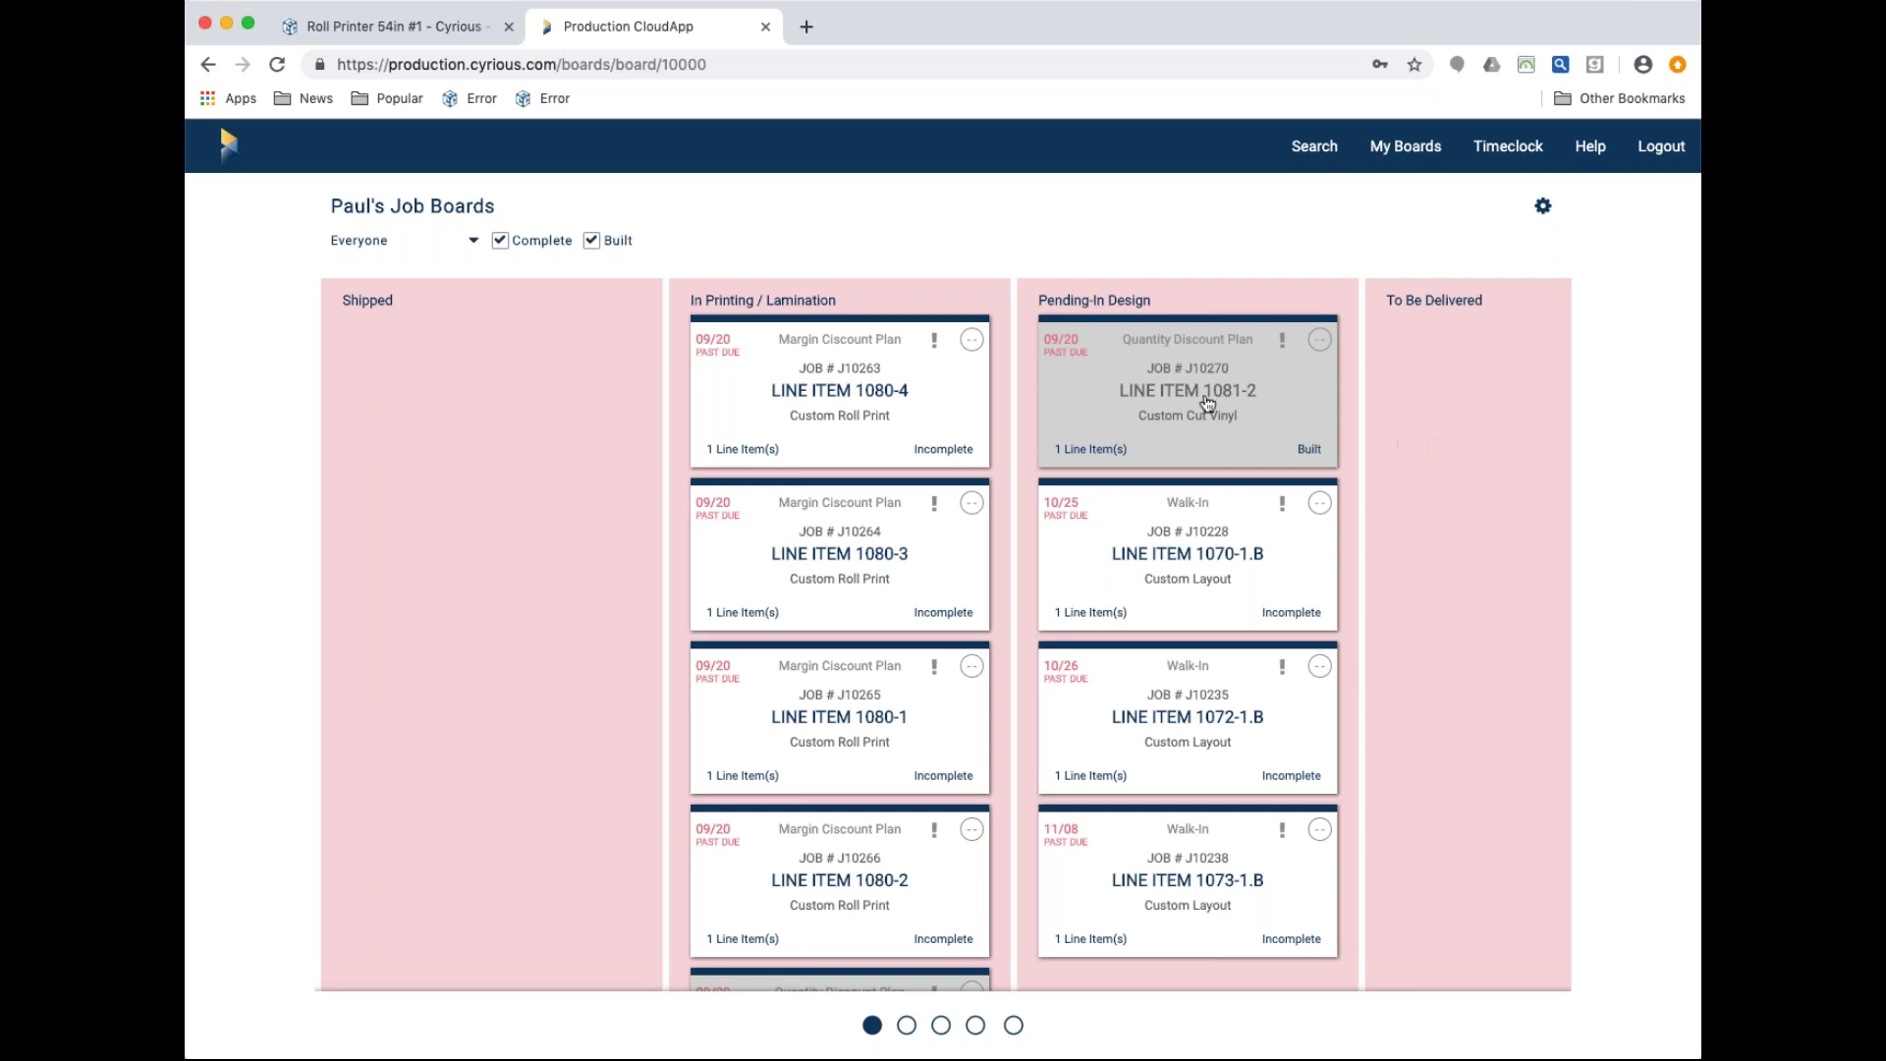
Show the order/line and job number search fields, return to the Production Boards overview, and close the search
left_click(1313, 147)
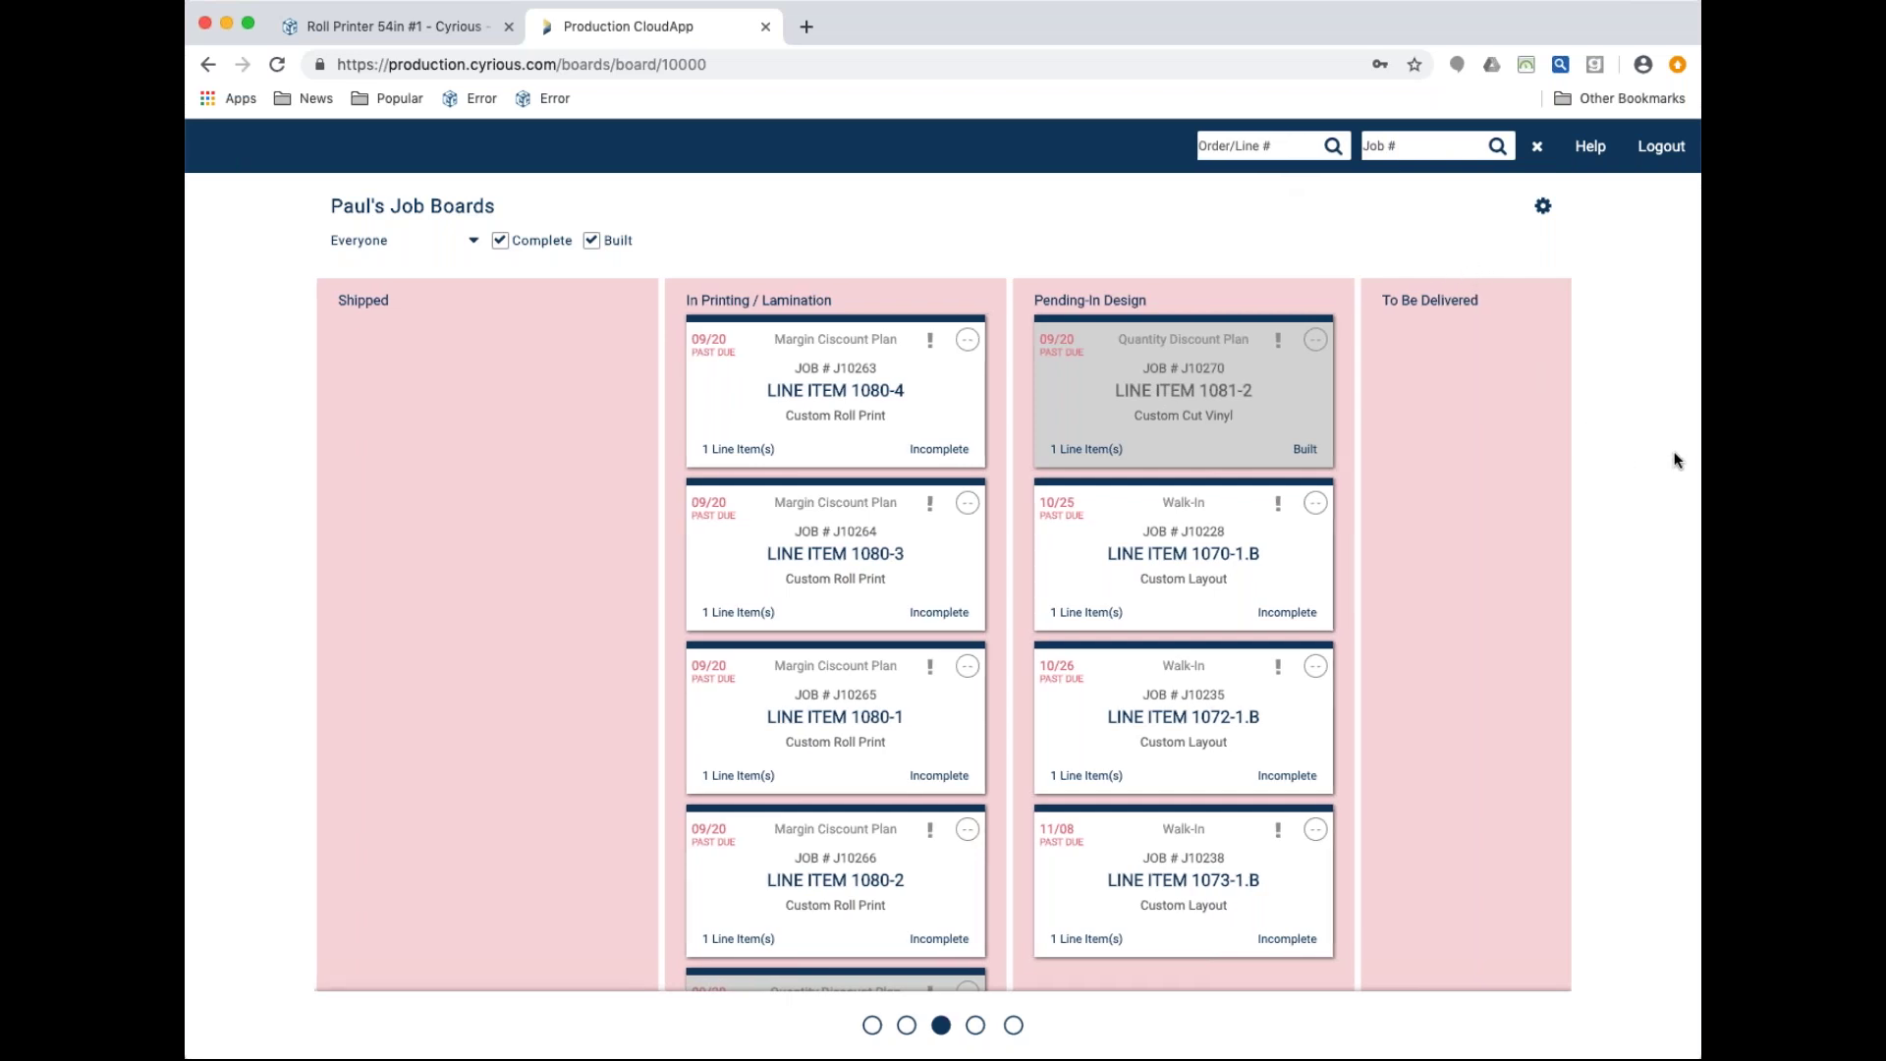
scroll(1100, 197, "left", 10)
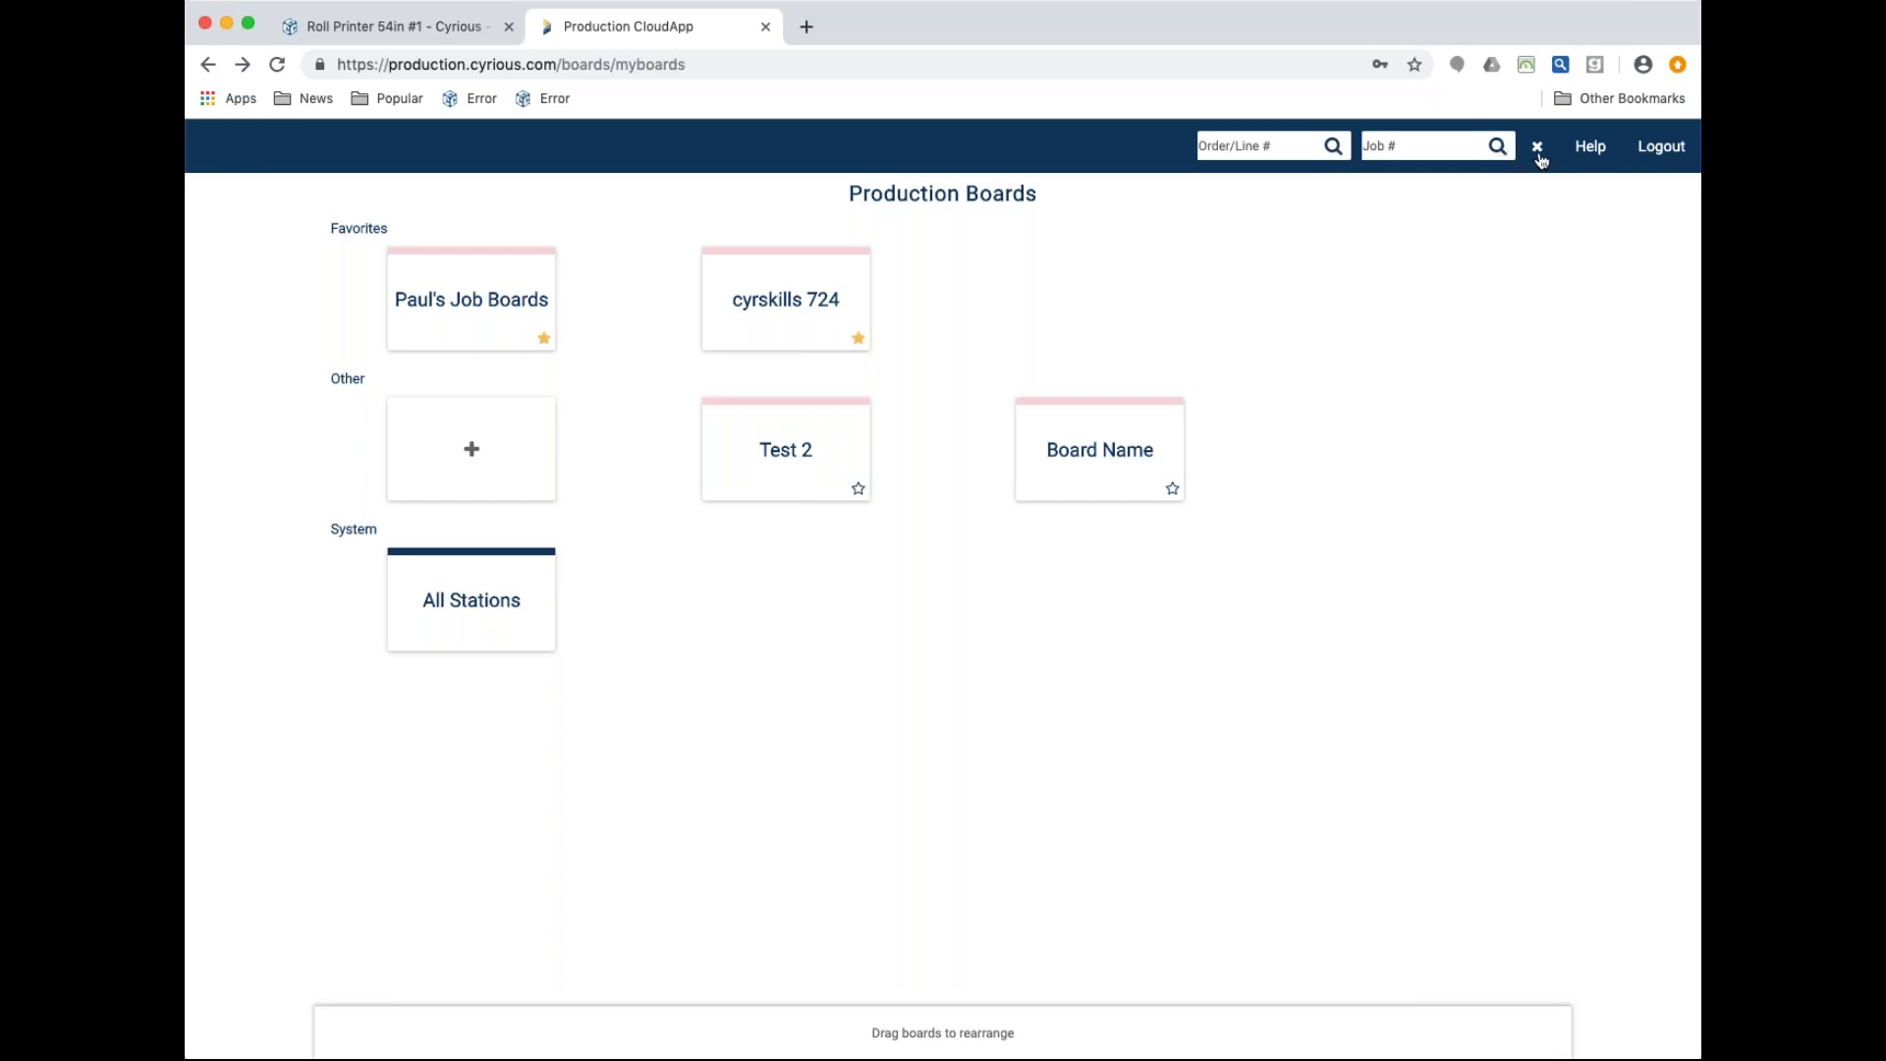
left_click(1538, 148)
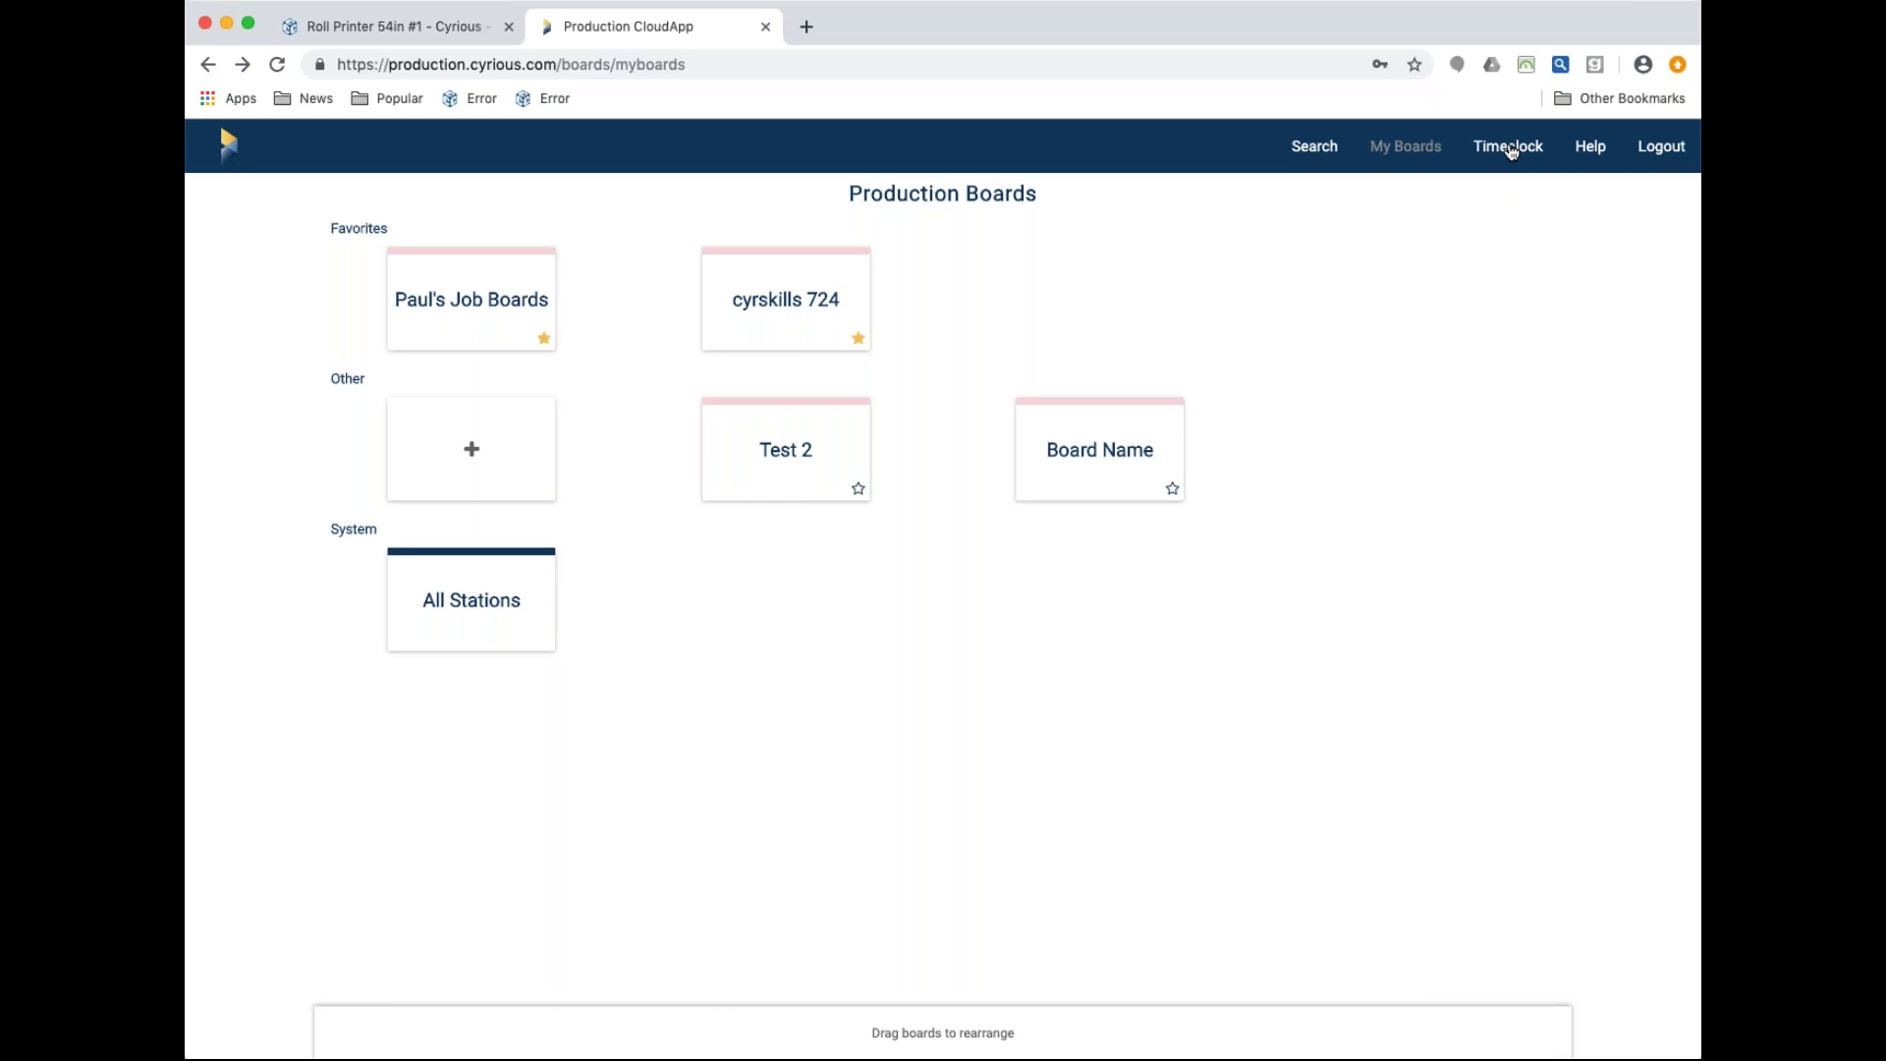
Clock in on the time clock at the General station
left_click(1511, 150)
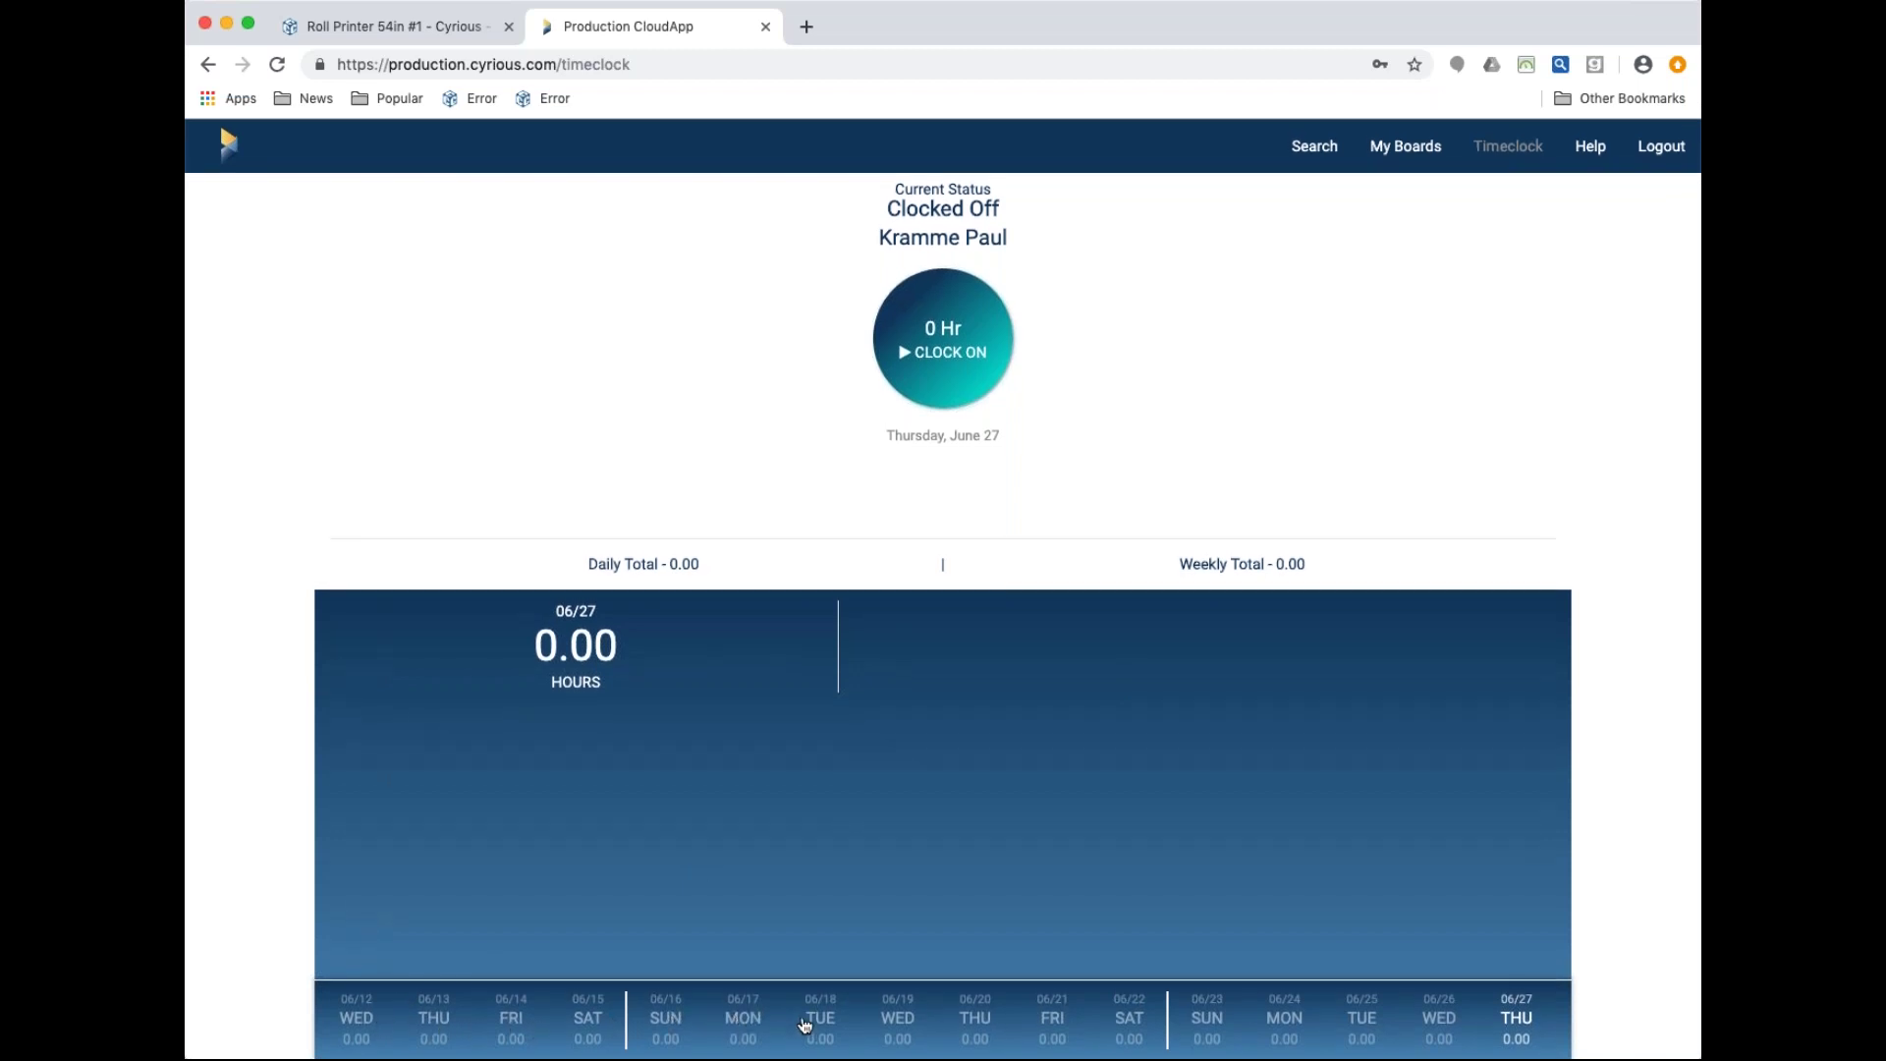
left_click(921, 353)
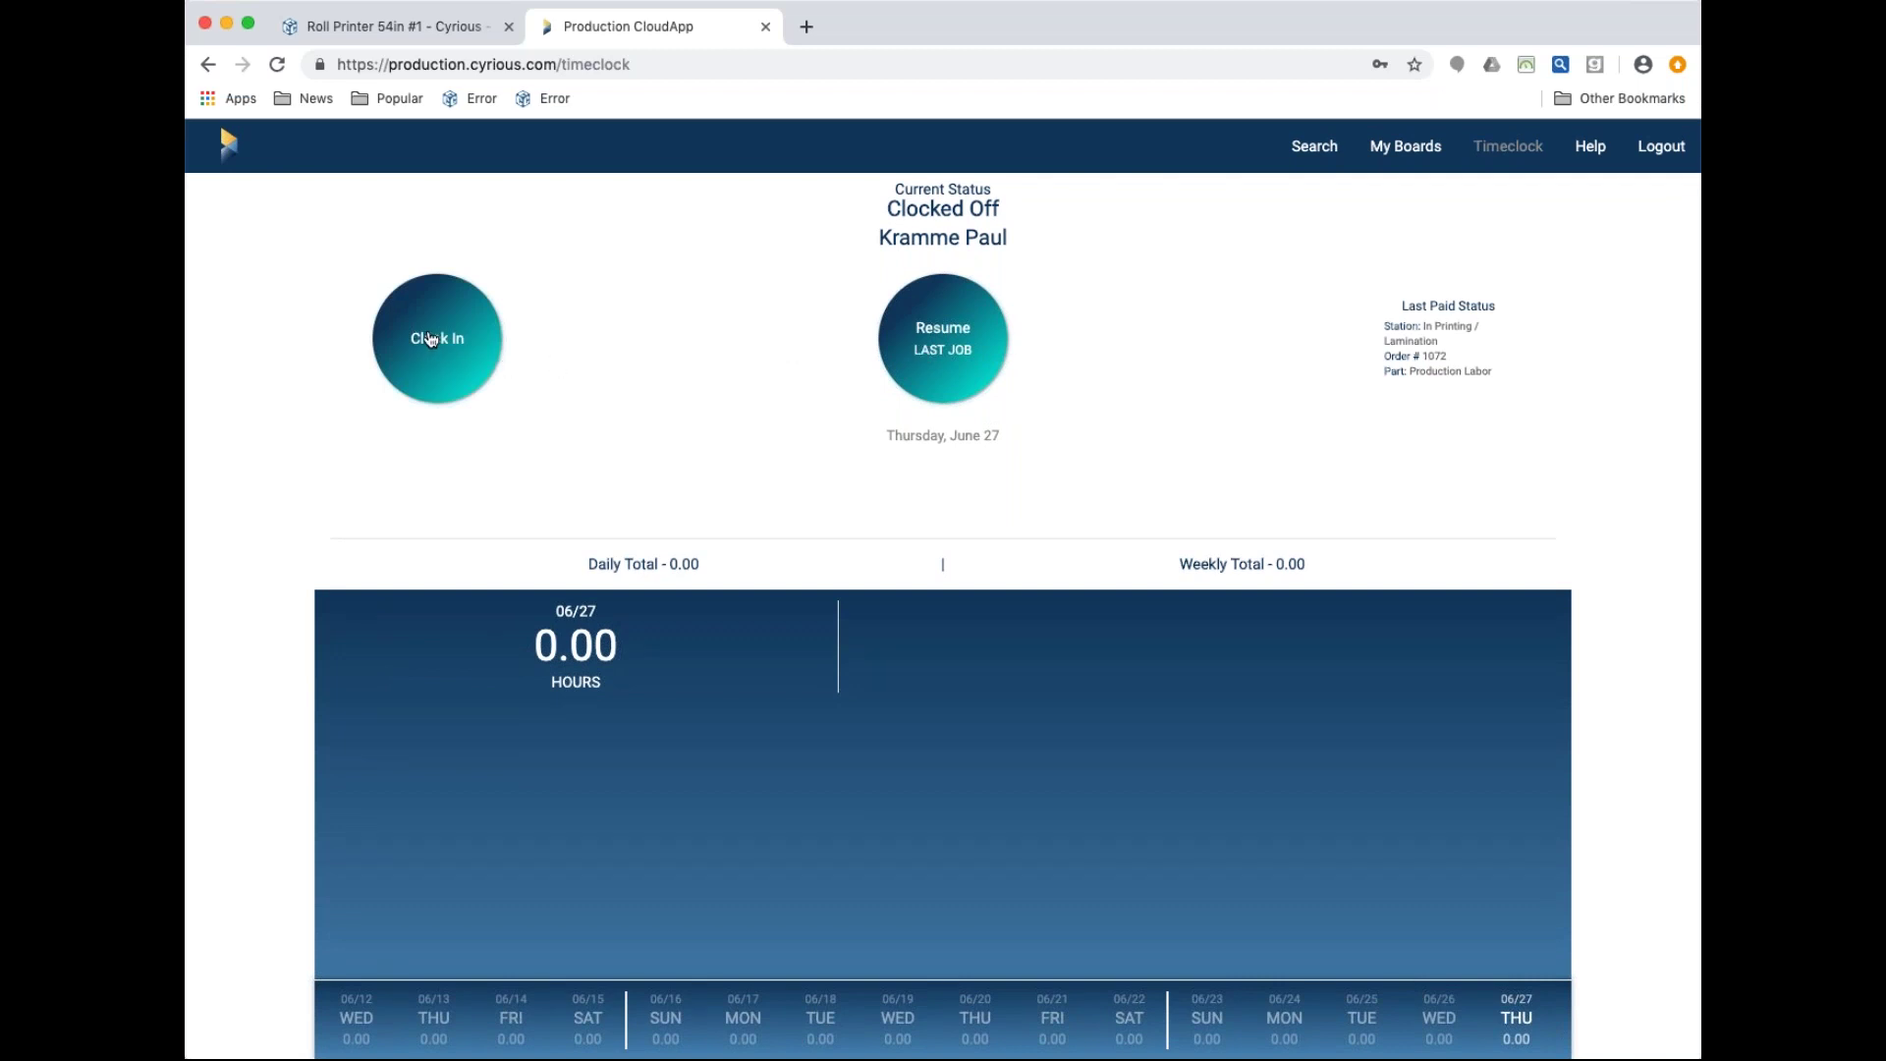
left_click(973, 351)
left_click(456, 347)
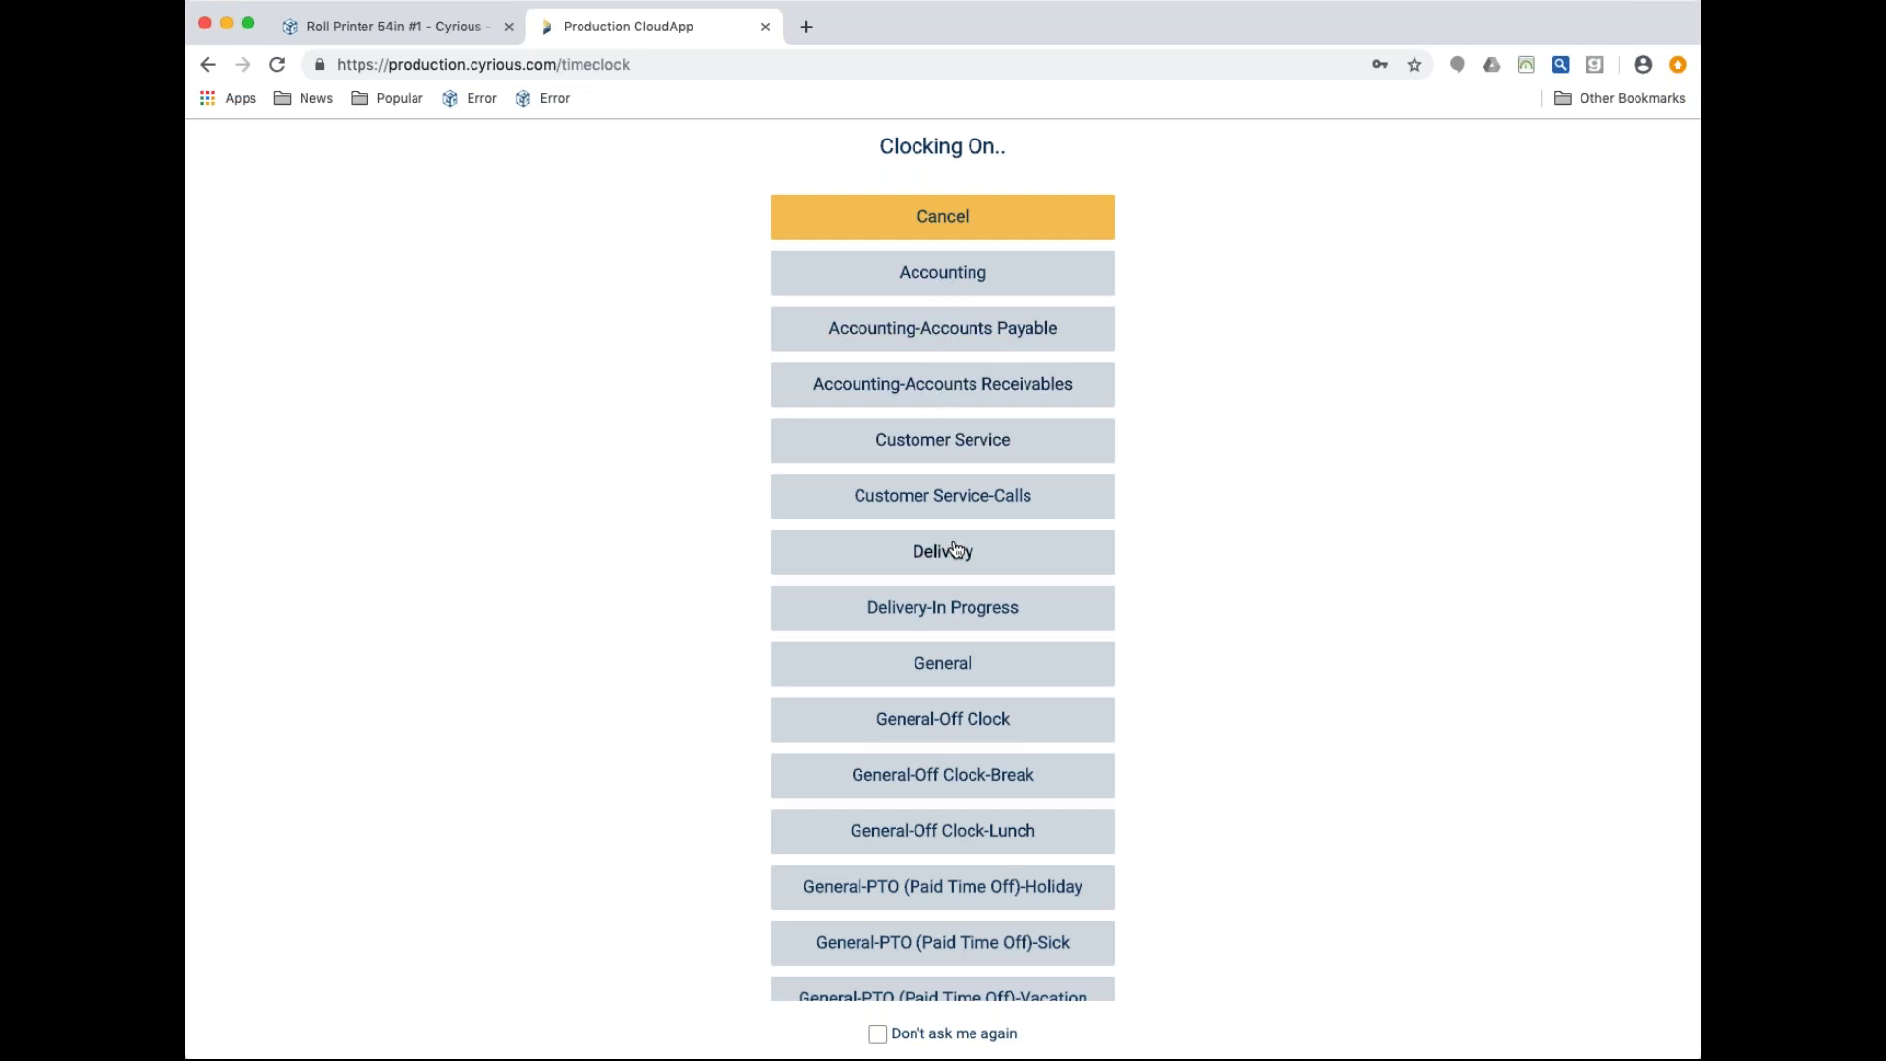
left_click(951, 672)
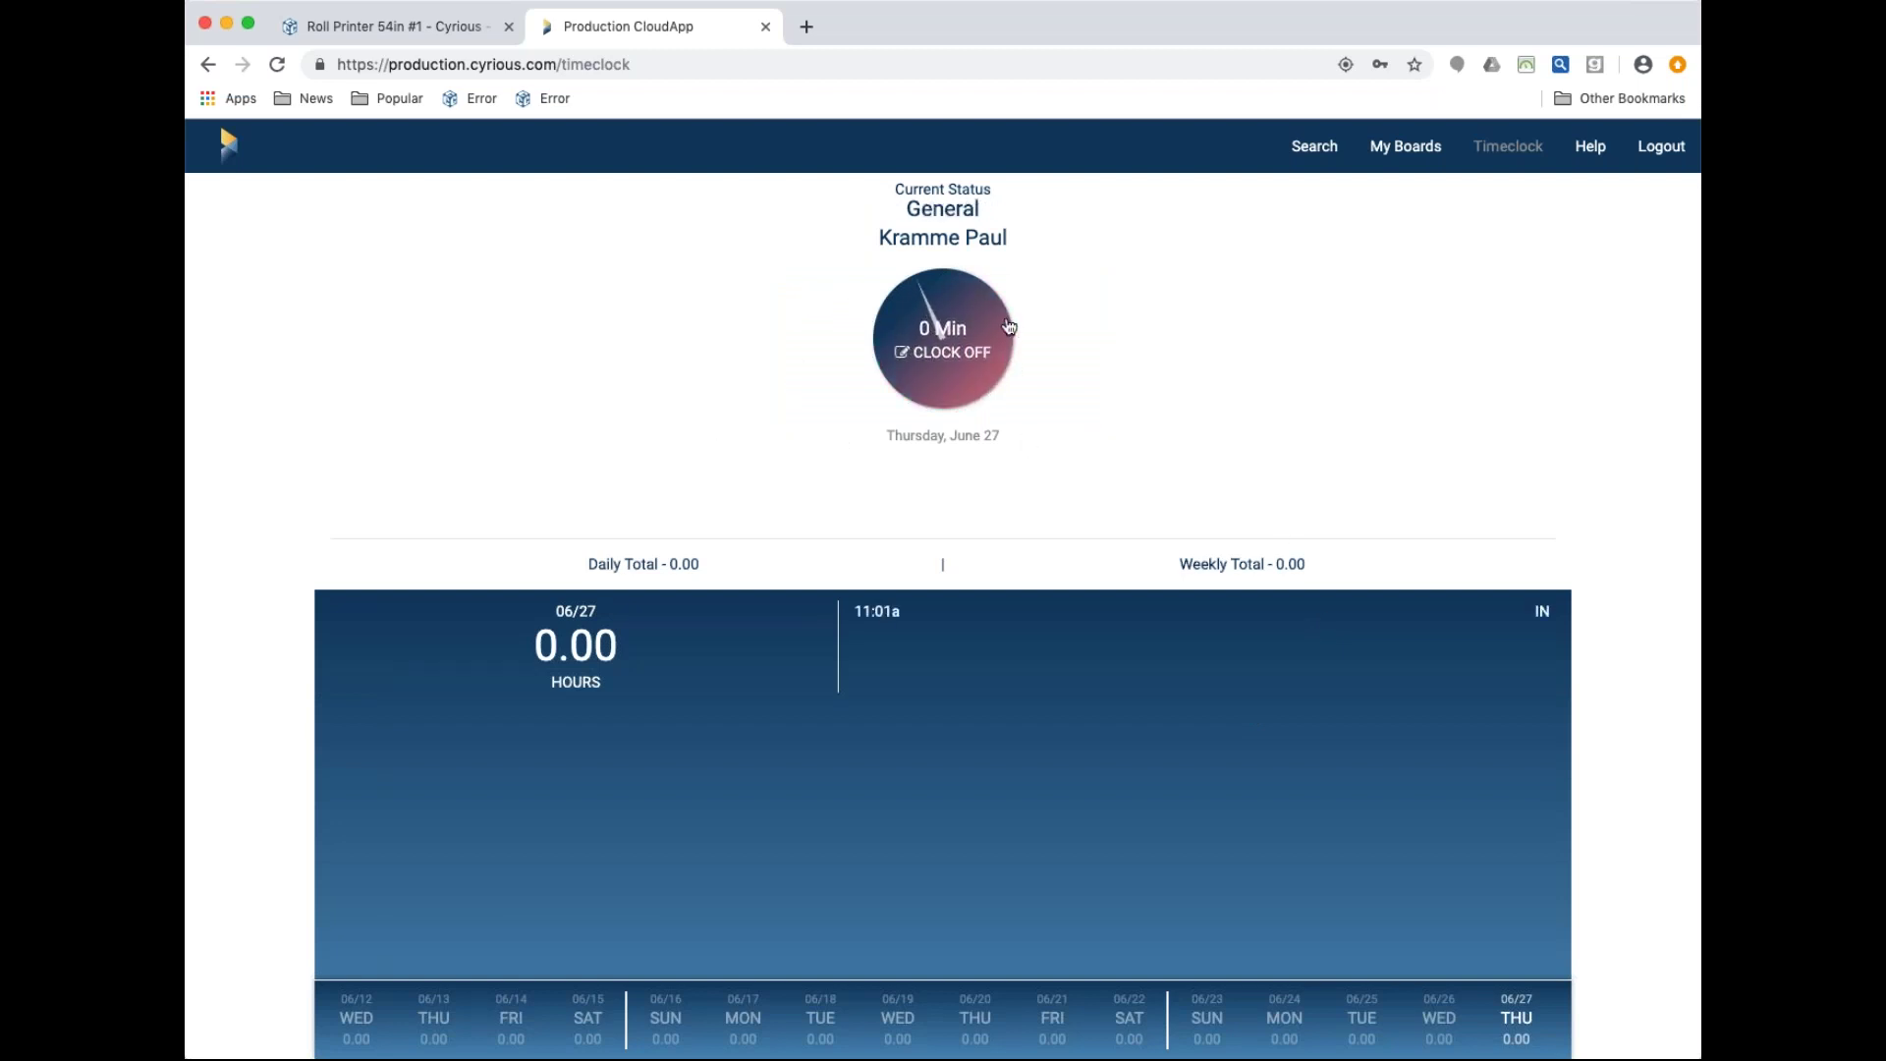
Clock on break using the General-Off Clock-Break station
left_click(948, 305)
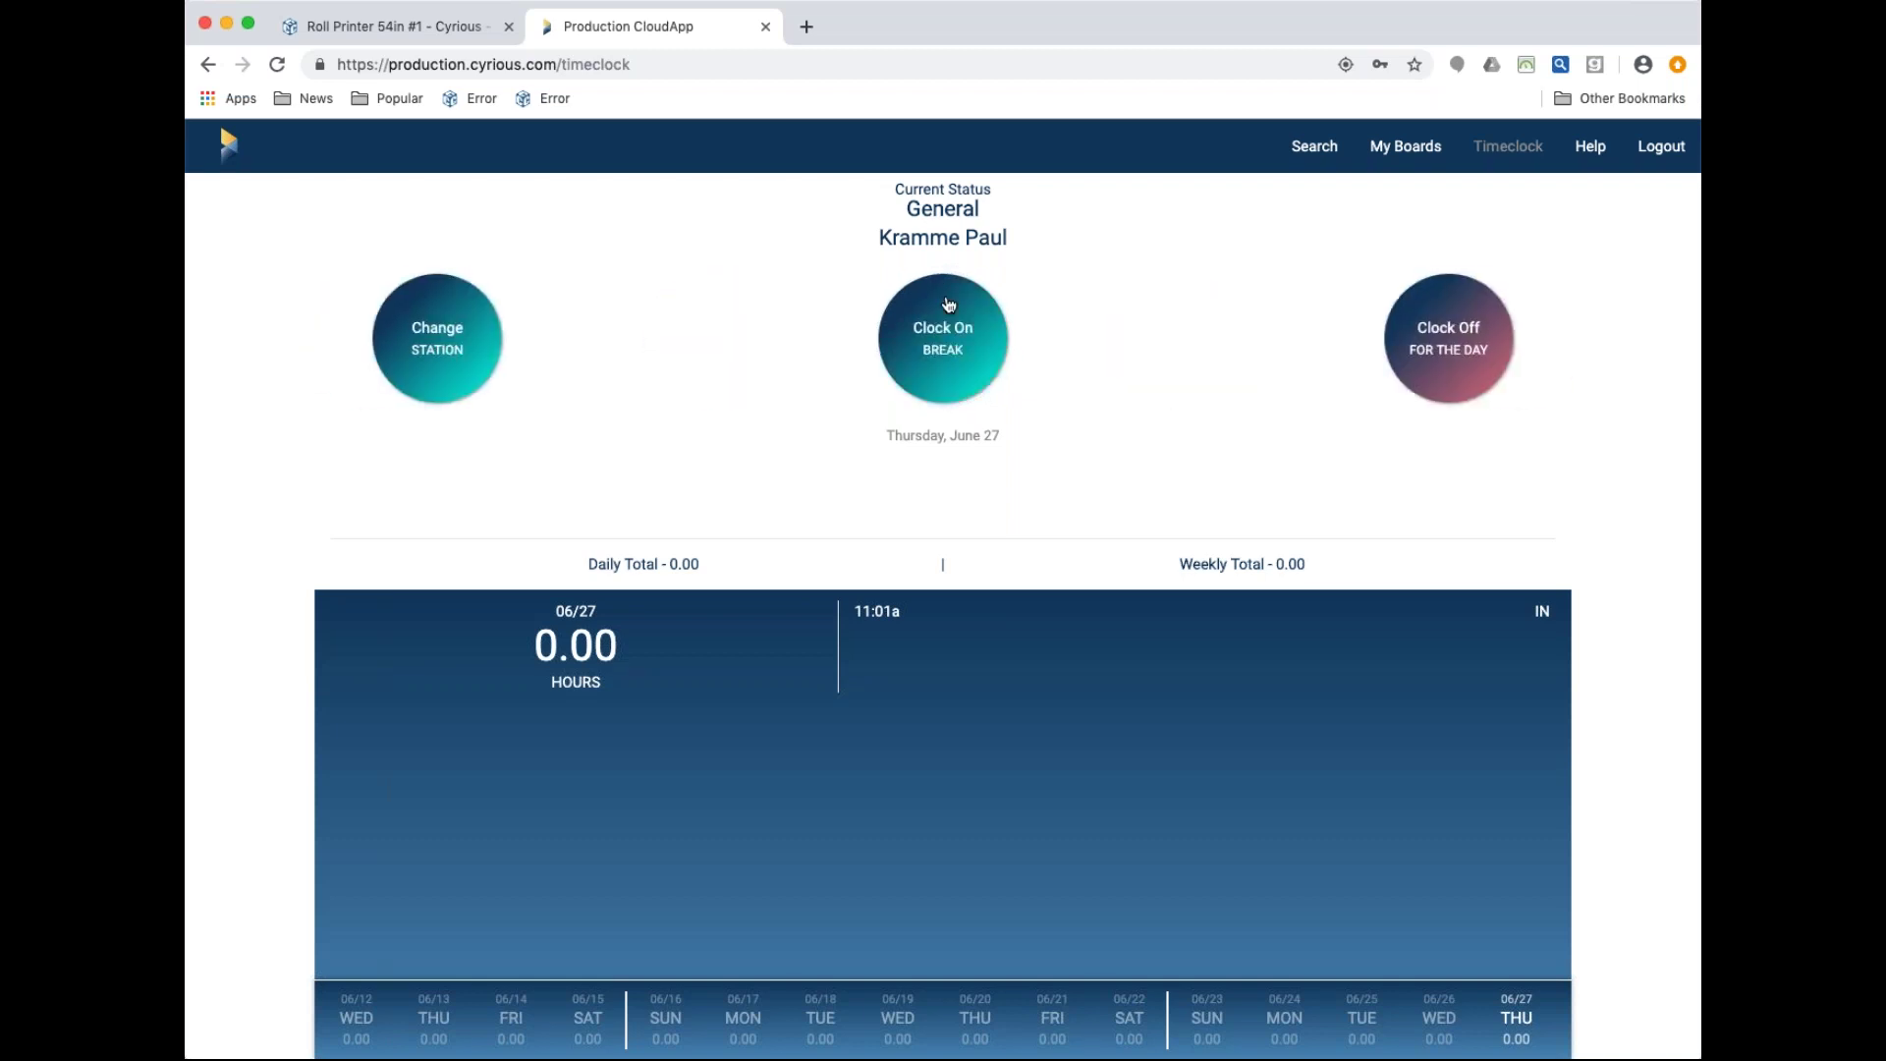
left_click(937, 339)
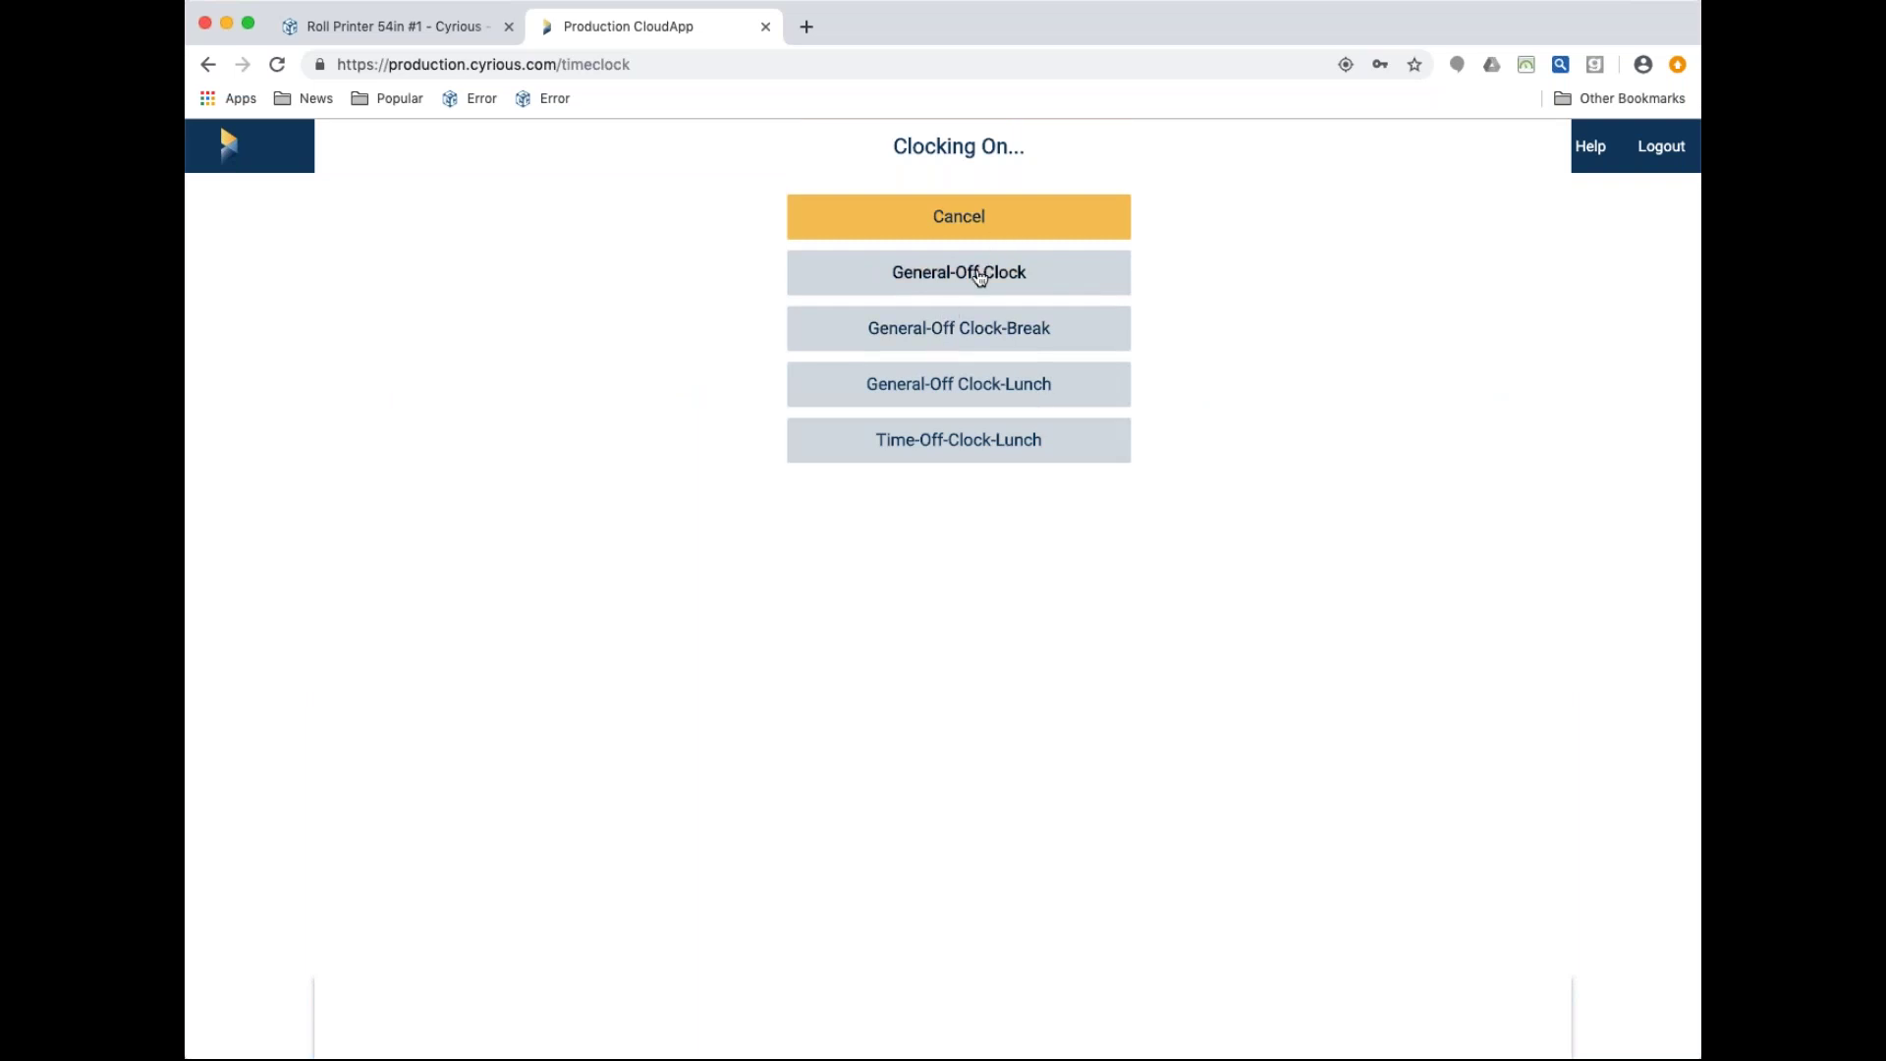
left_click(975, 345)
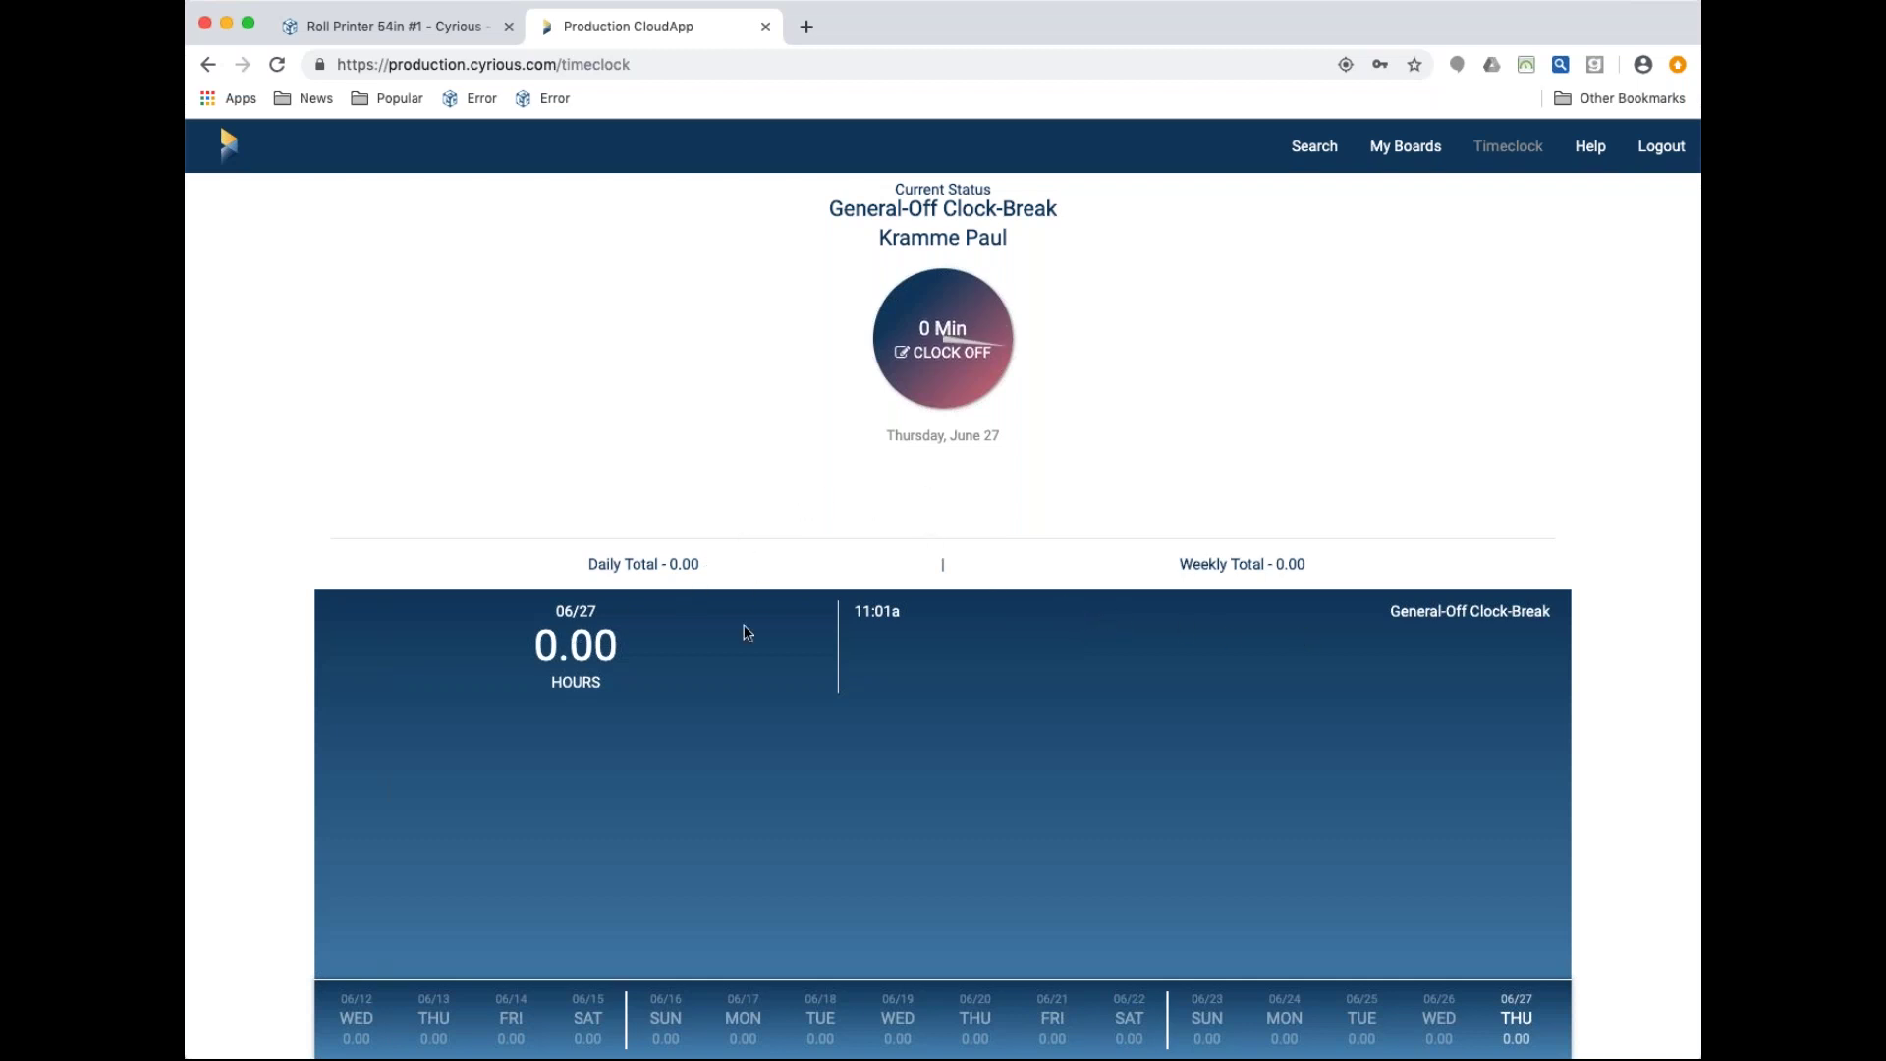
Return from the break to the General station and clock off for the day
left_click(948, 346)
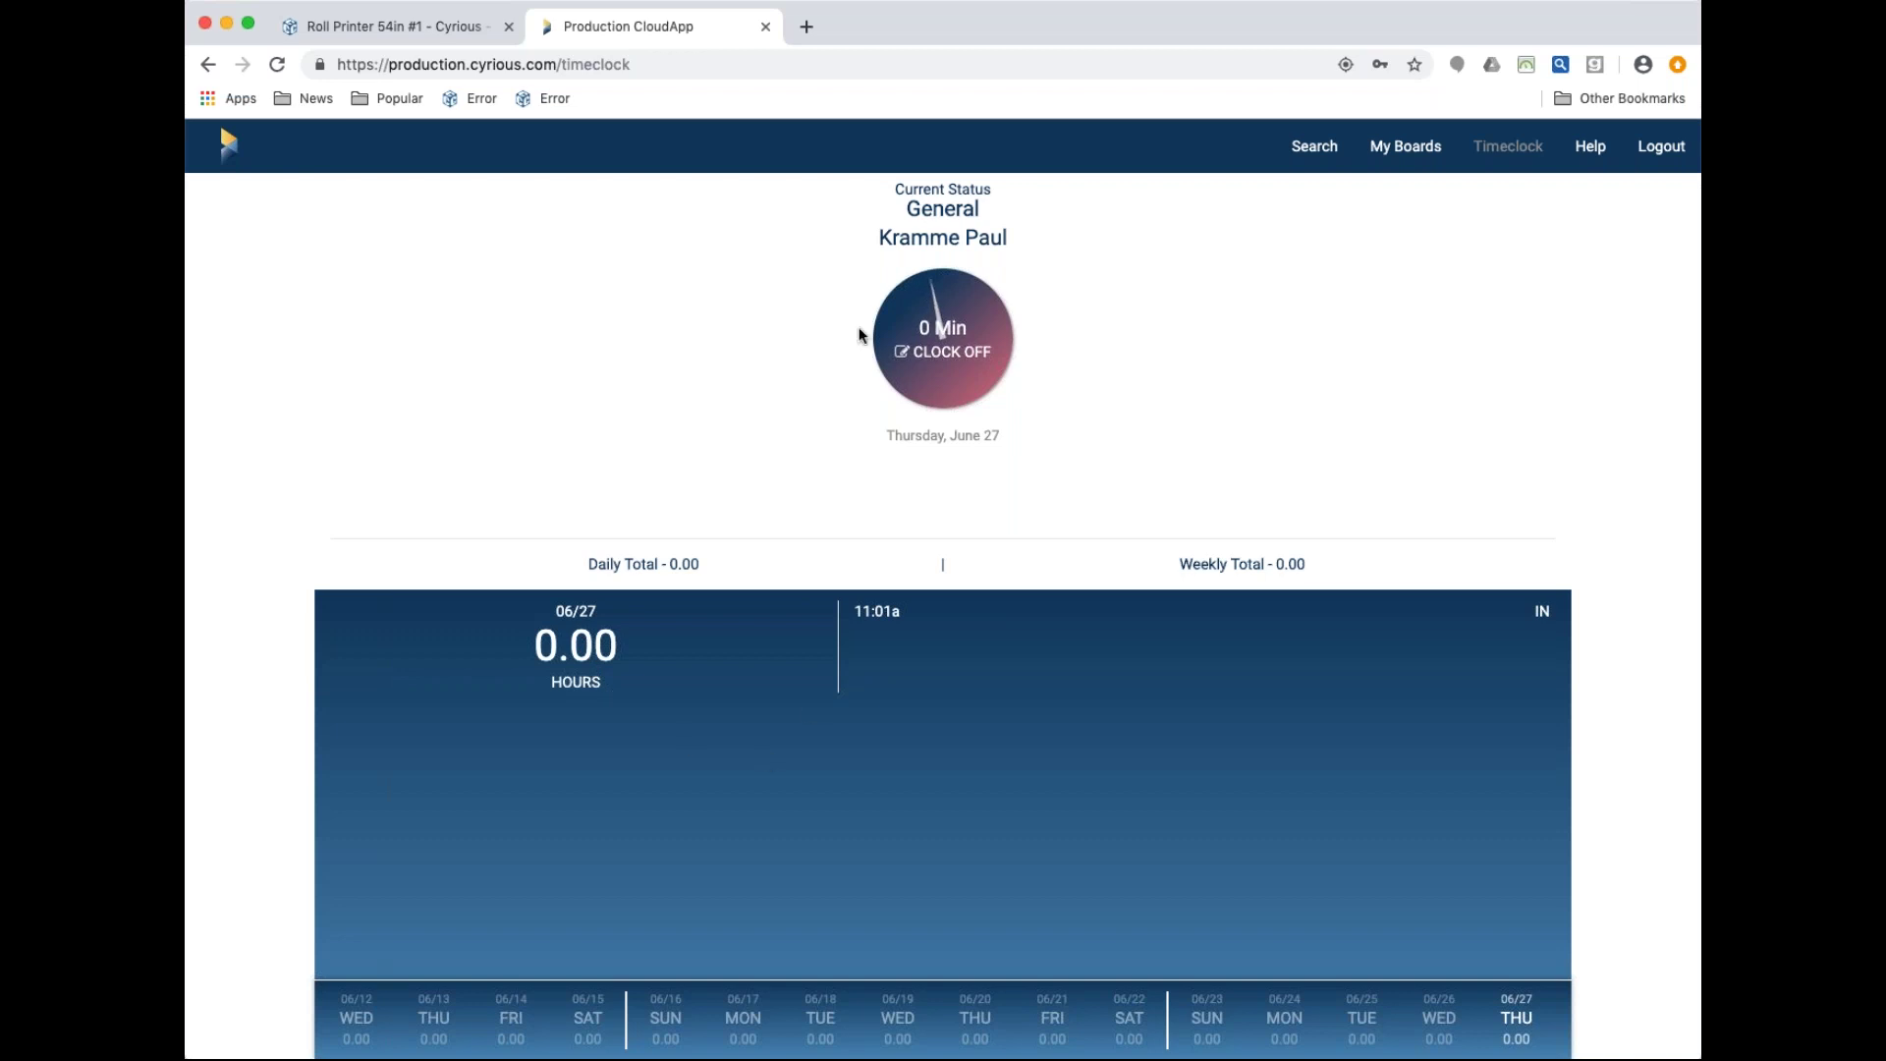
left_click(951, 336)
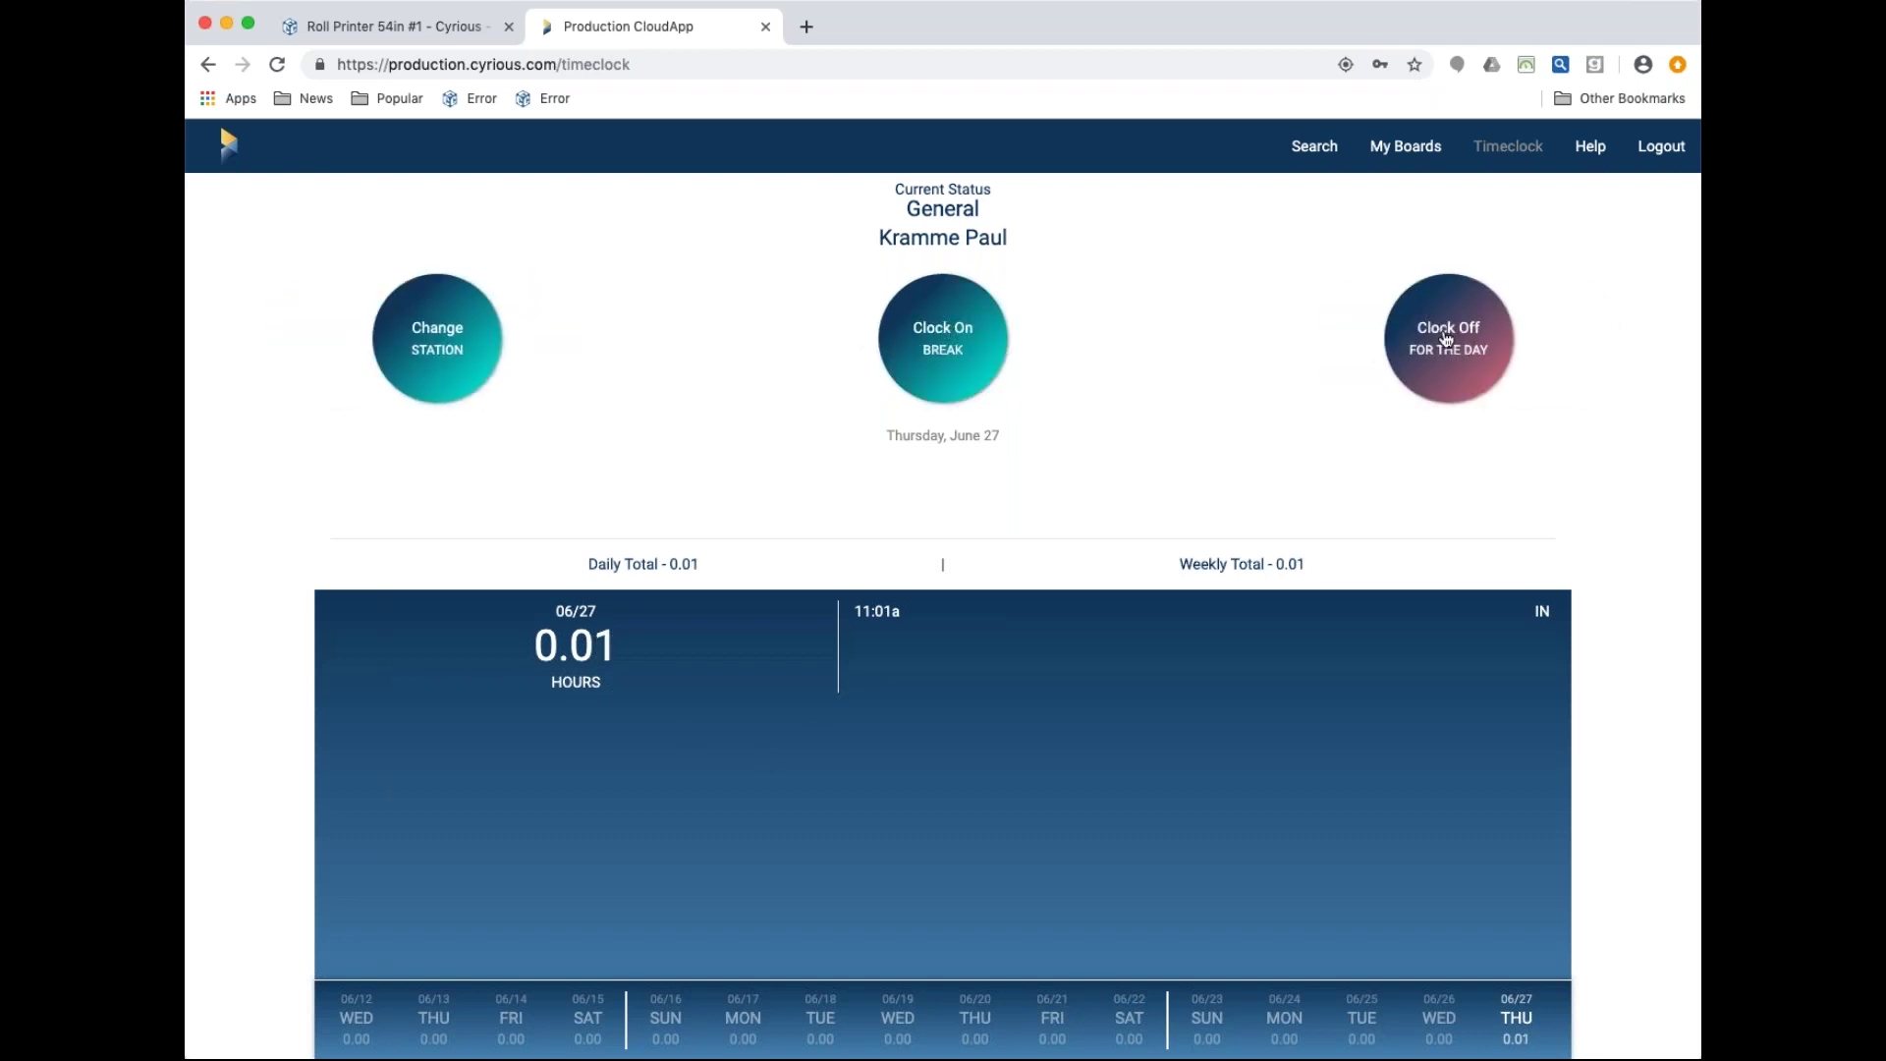
left_click(1445, 338)
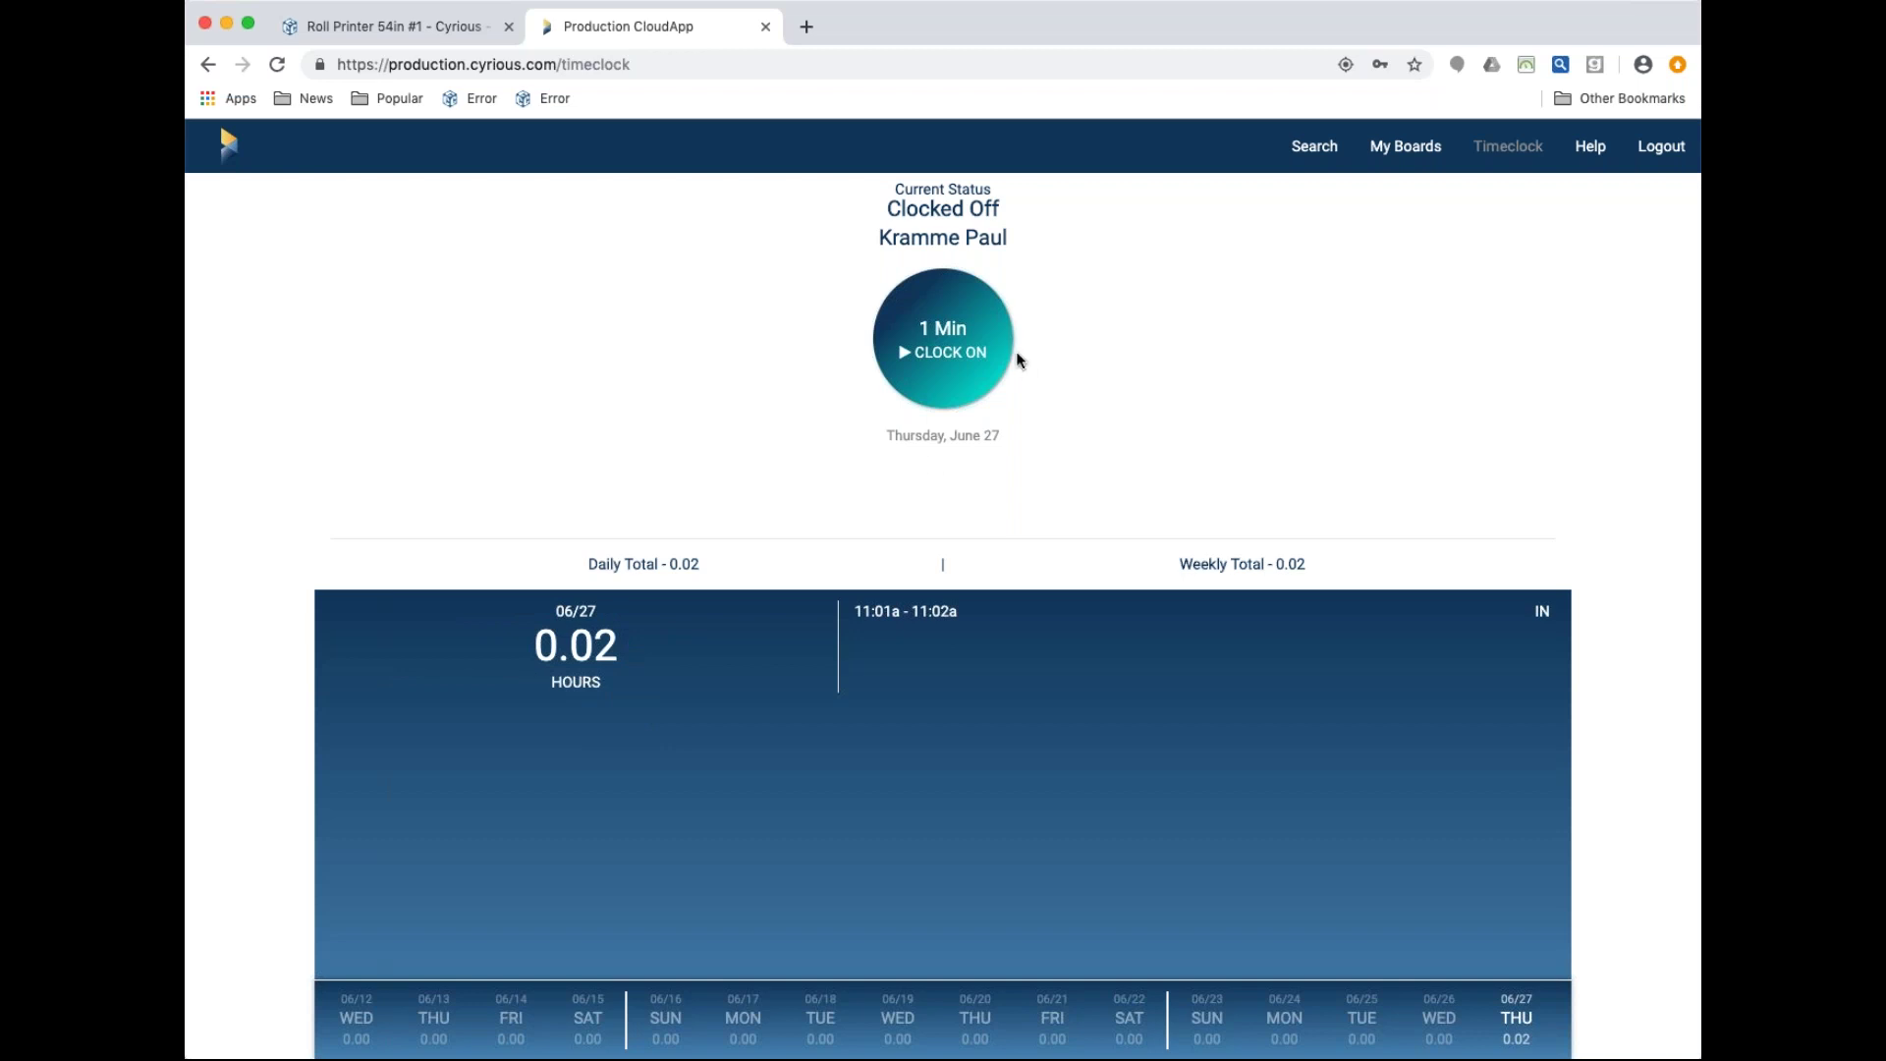
Clock in again, choosing the In Design-In Progress station
left_click(953, 351)
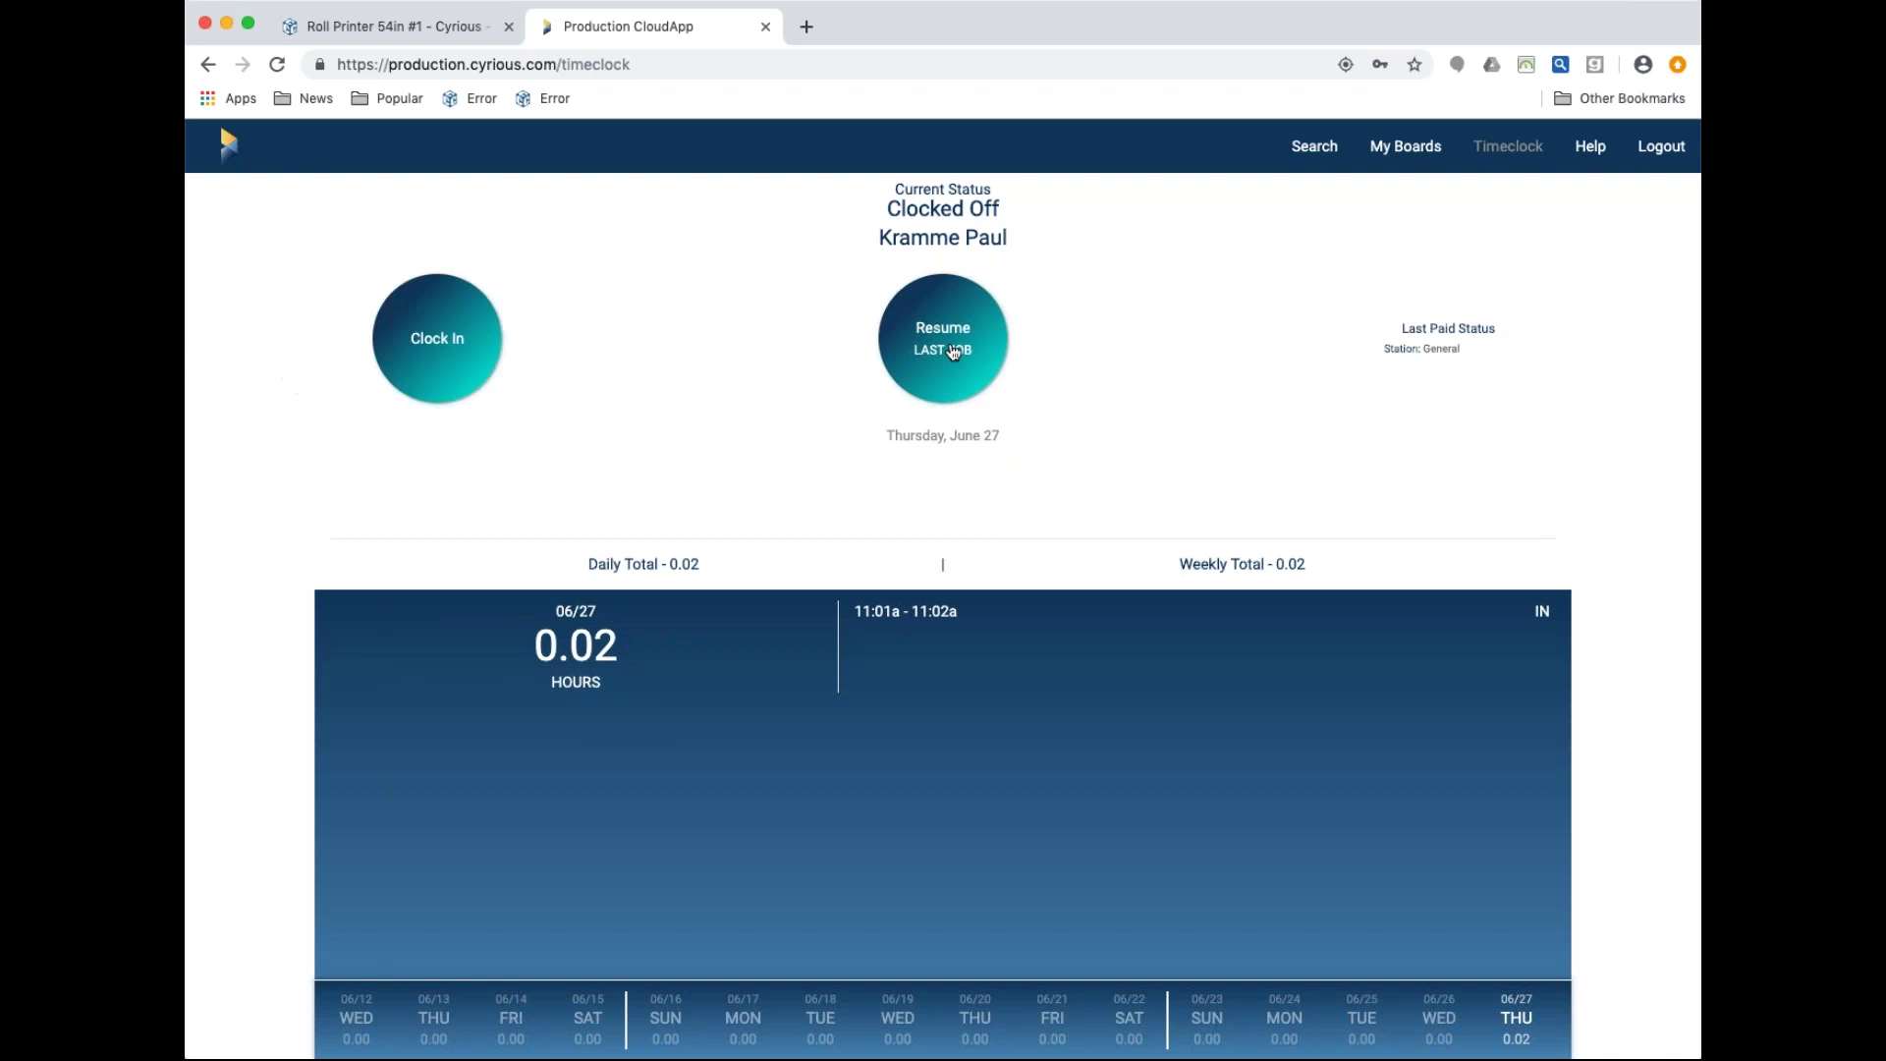
left_click(447, 339)
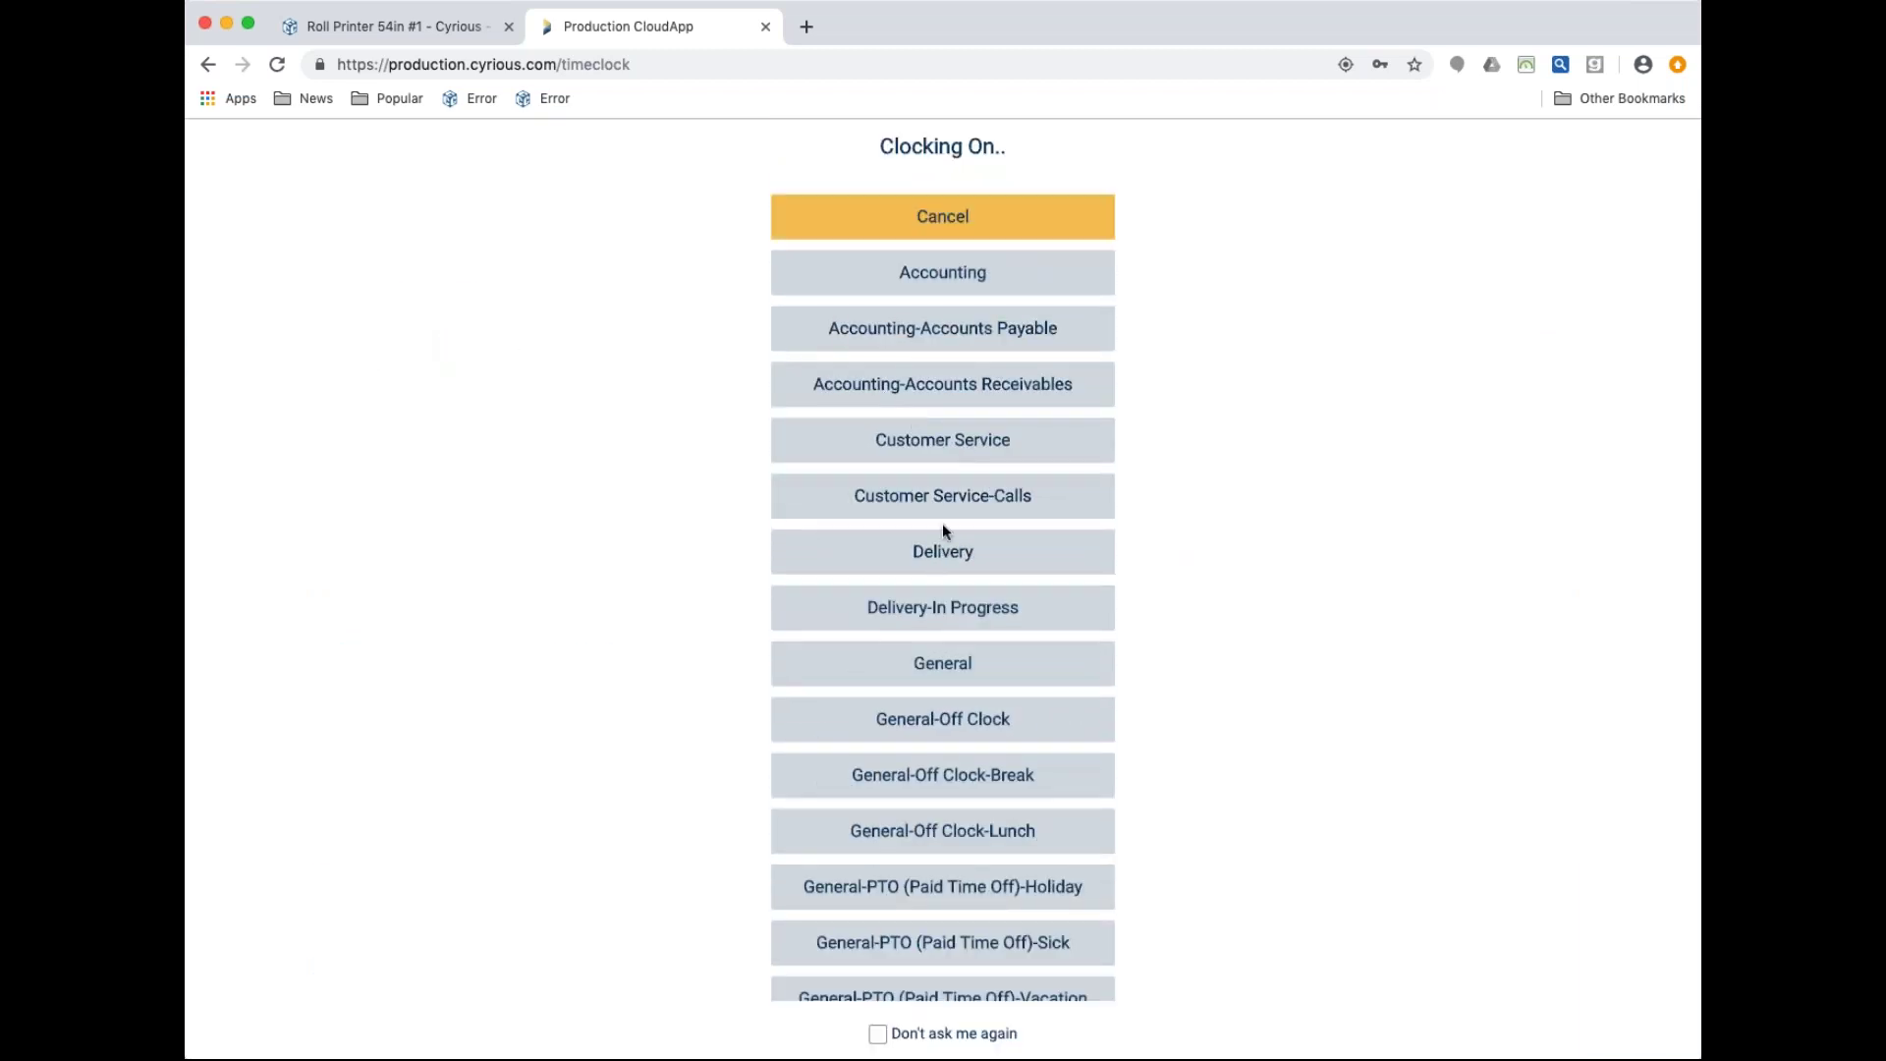
scroll(969, 833, "down", 5)
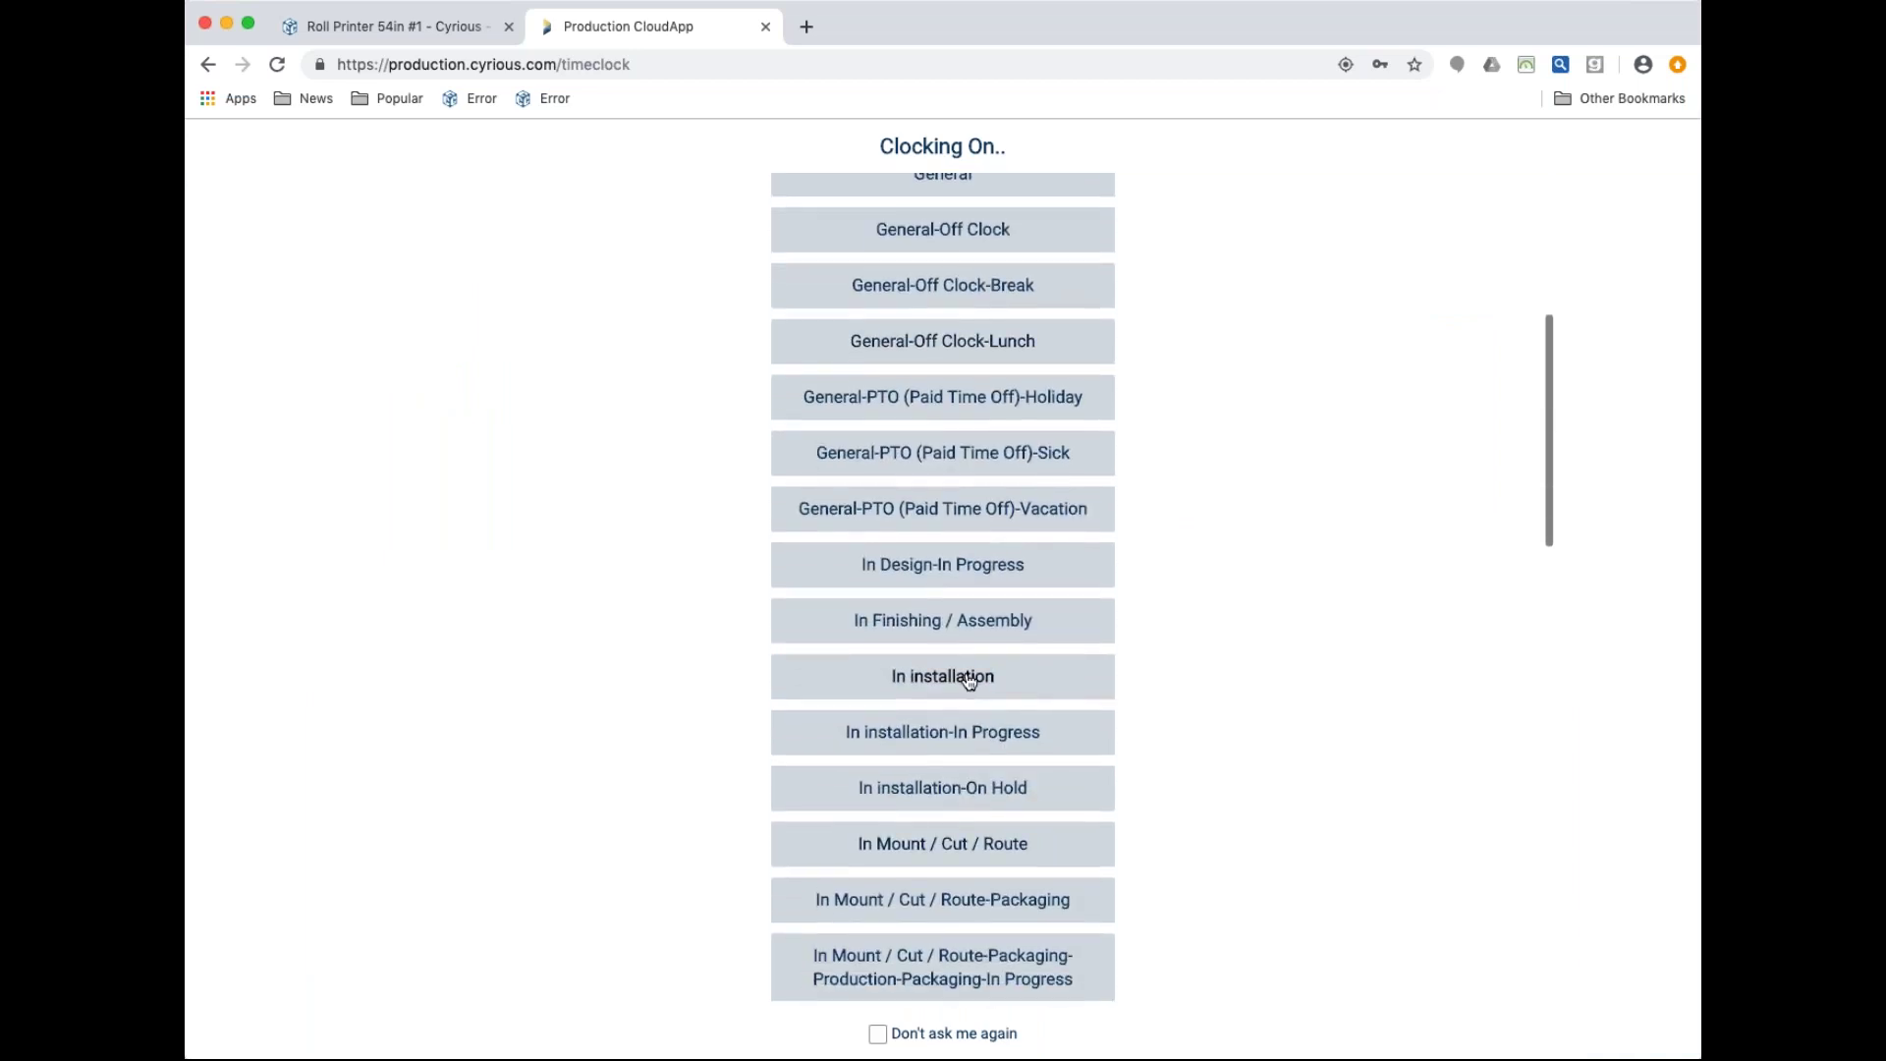
left_click(967, 570)
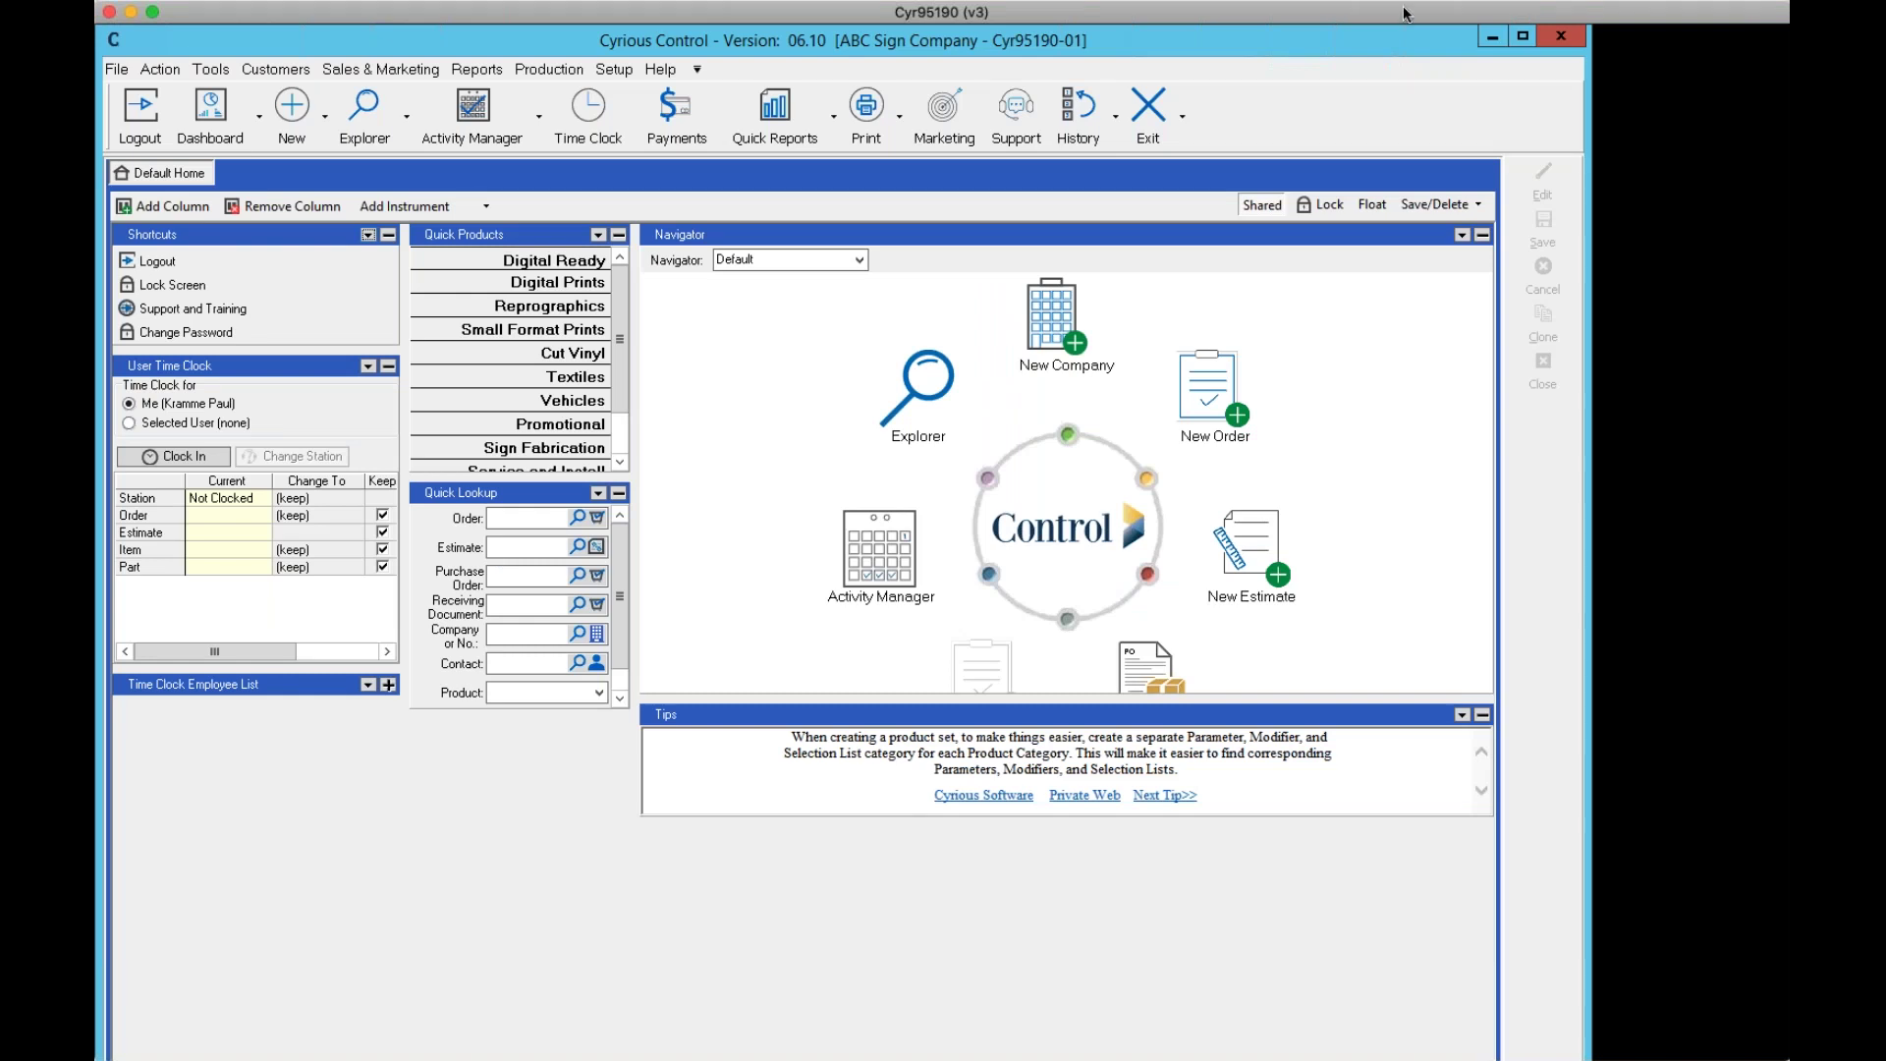
Switch to Cyrious Control and open the Production Setup
left_click(547, 71)
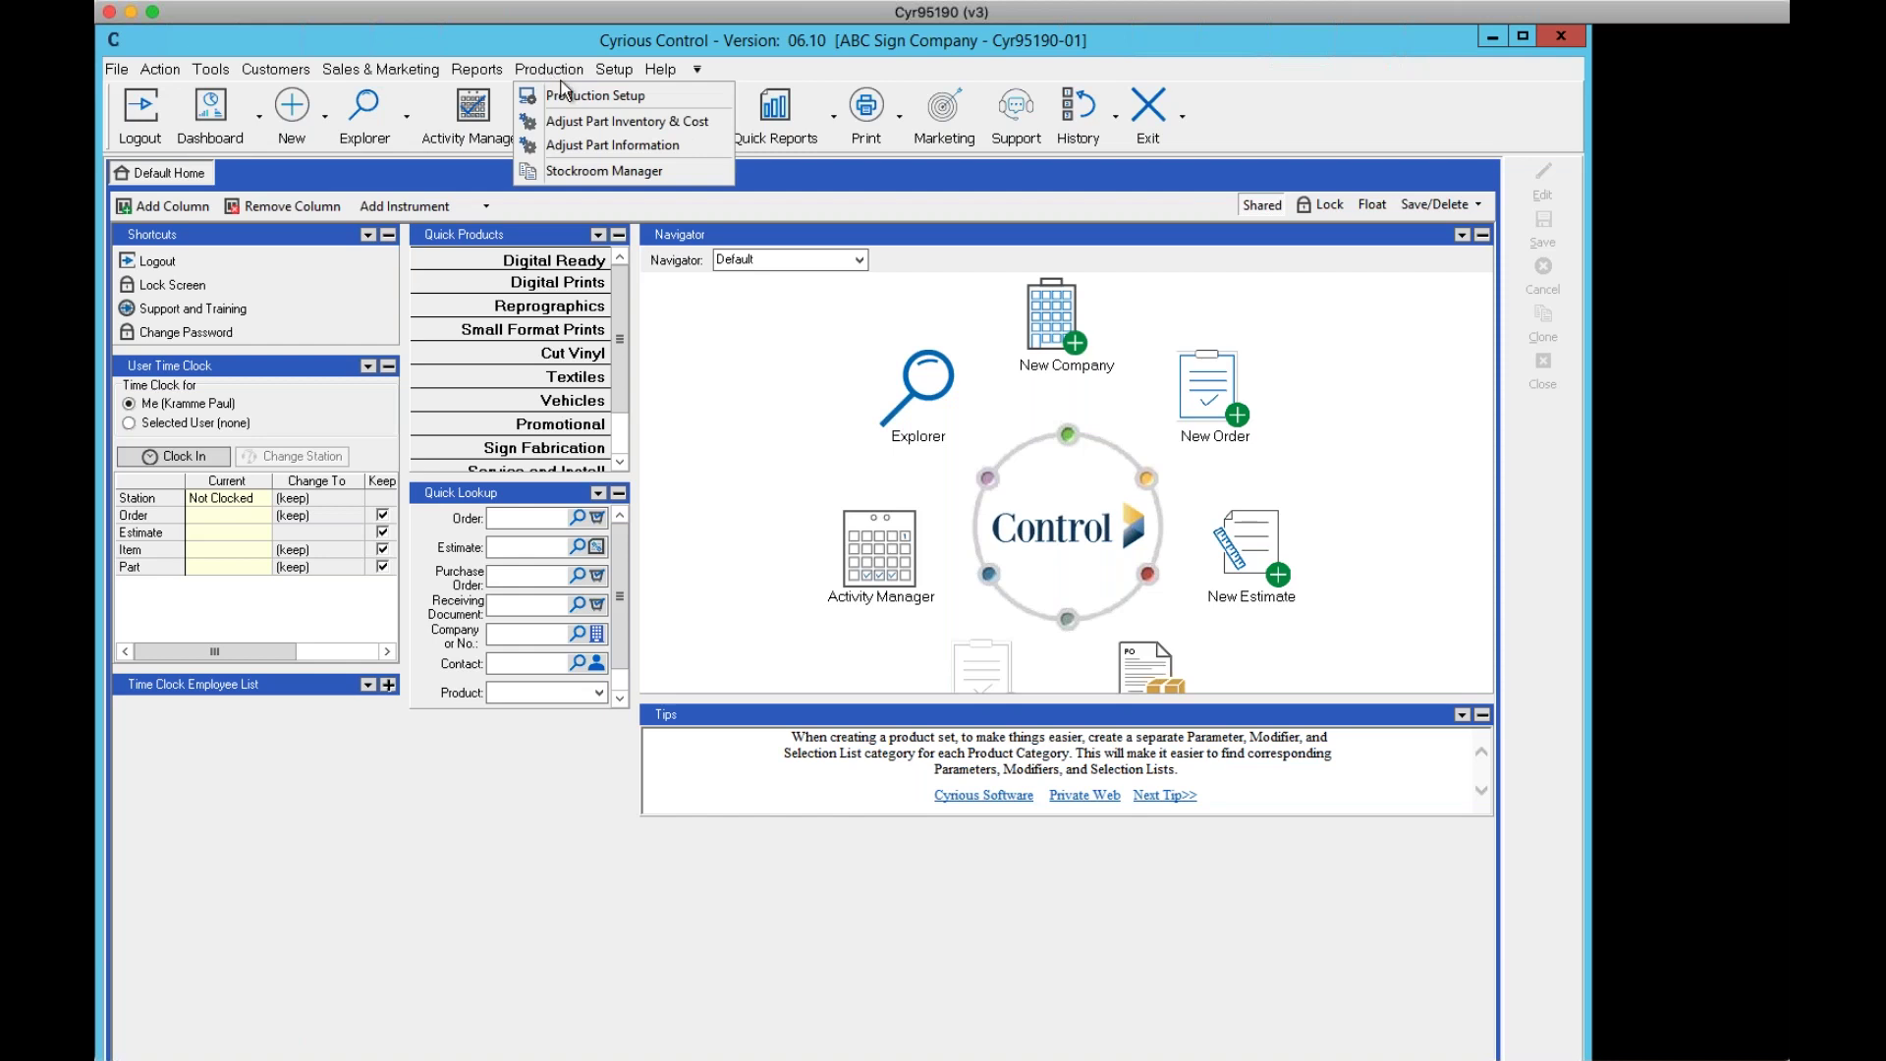
left_click(590, 96)
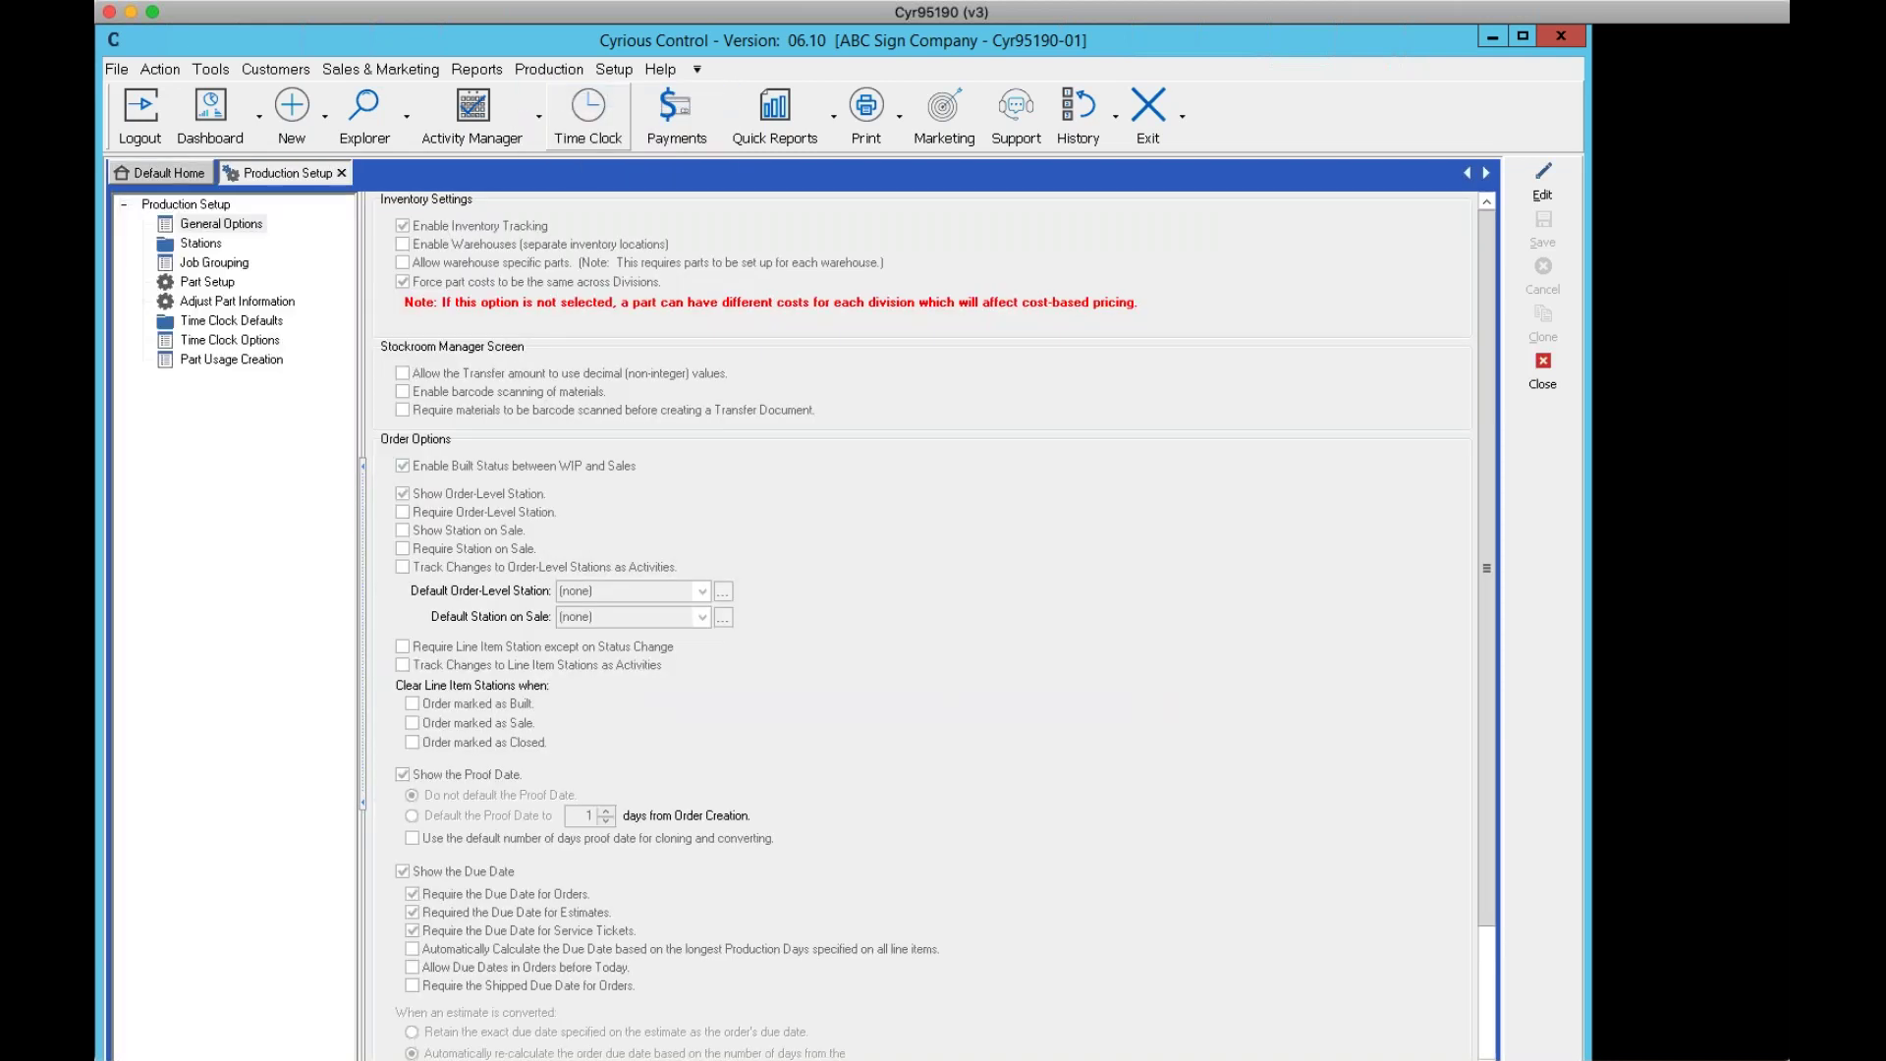
Try the order-level, top line-item and expanded line-item Job Grouping options, and cancel the edit without saving
left_click(207, 264)
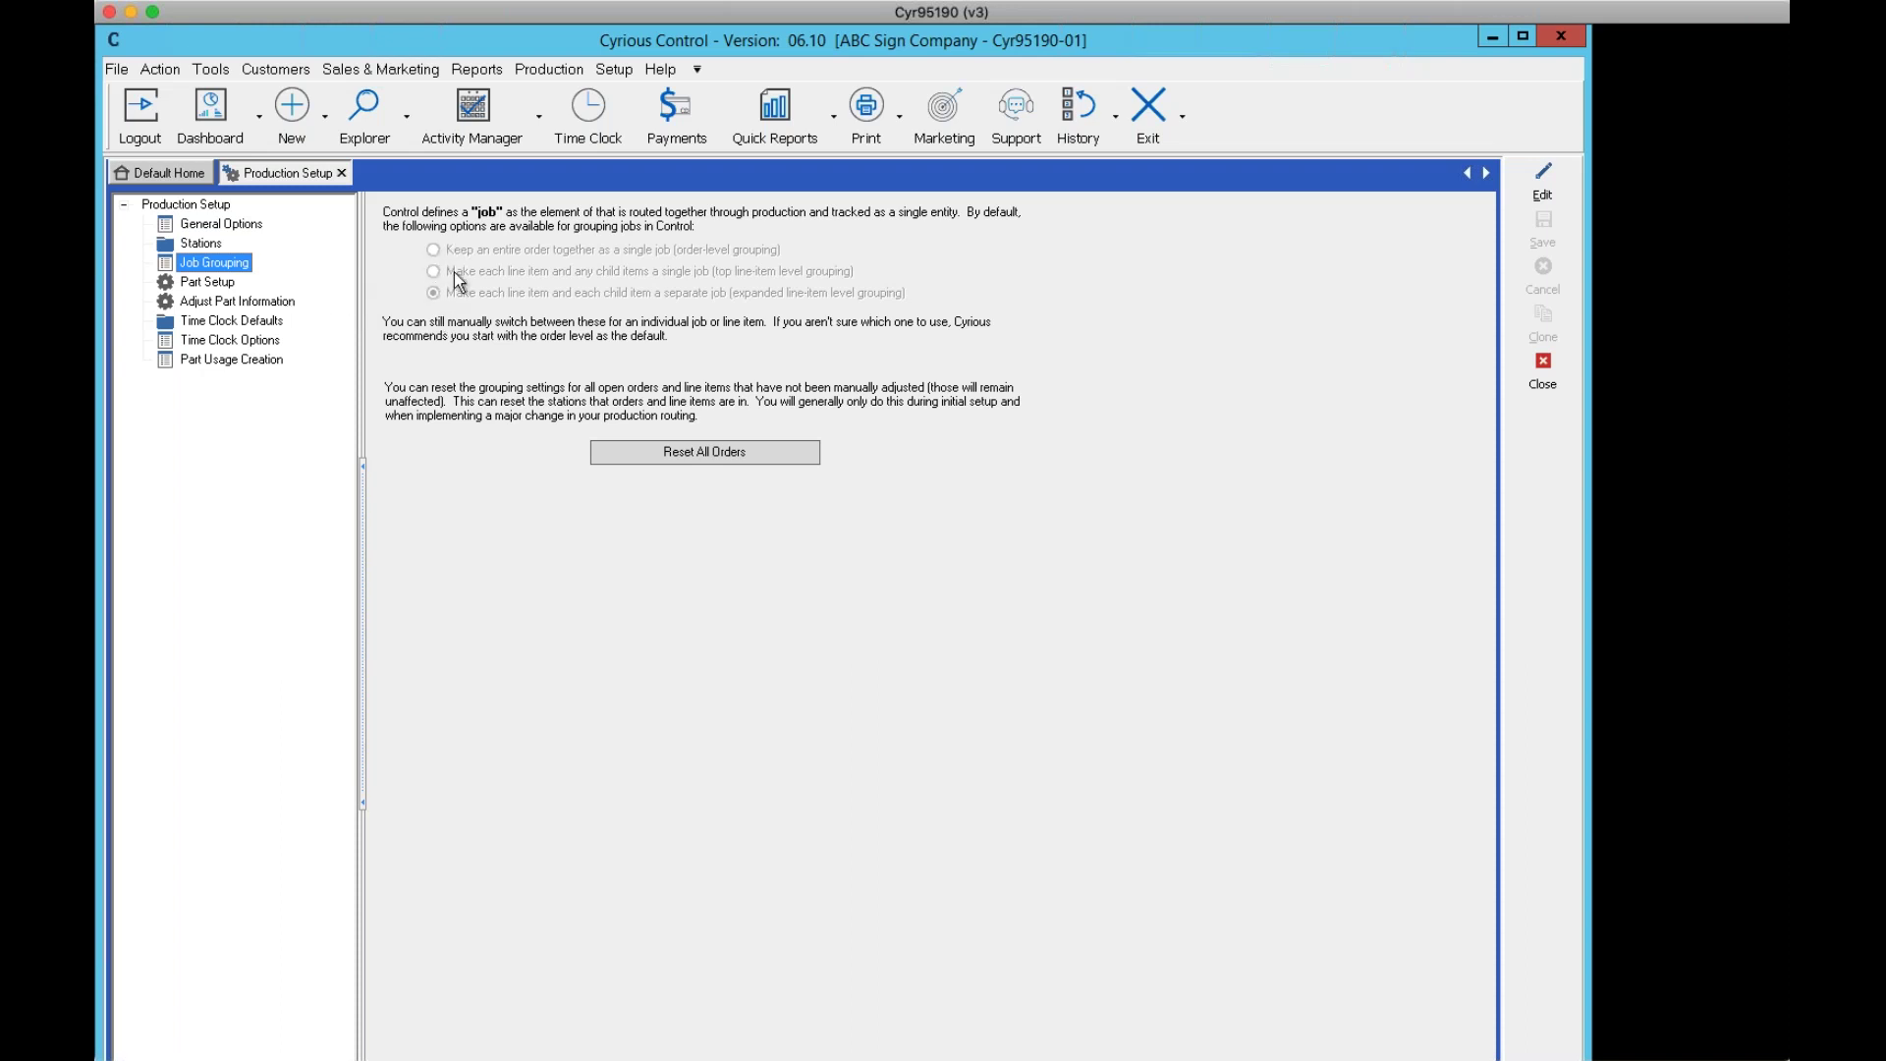
left_click(1550, 196)
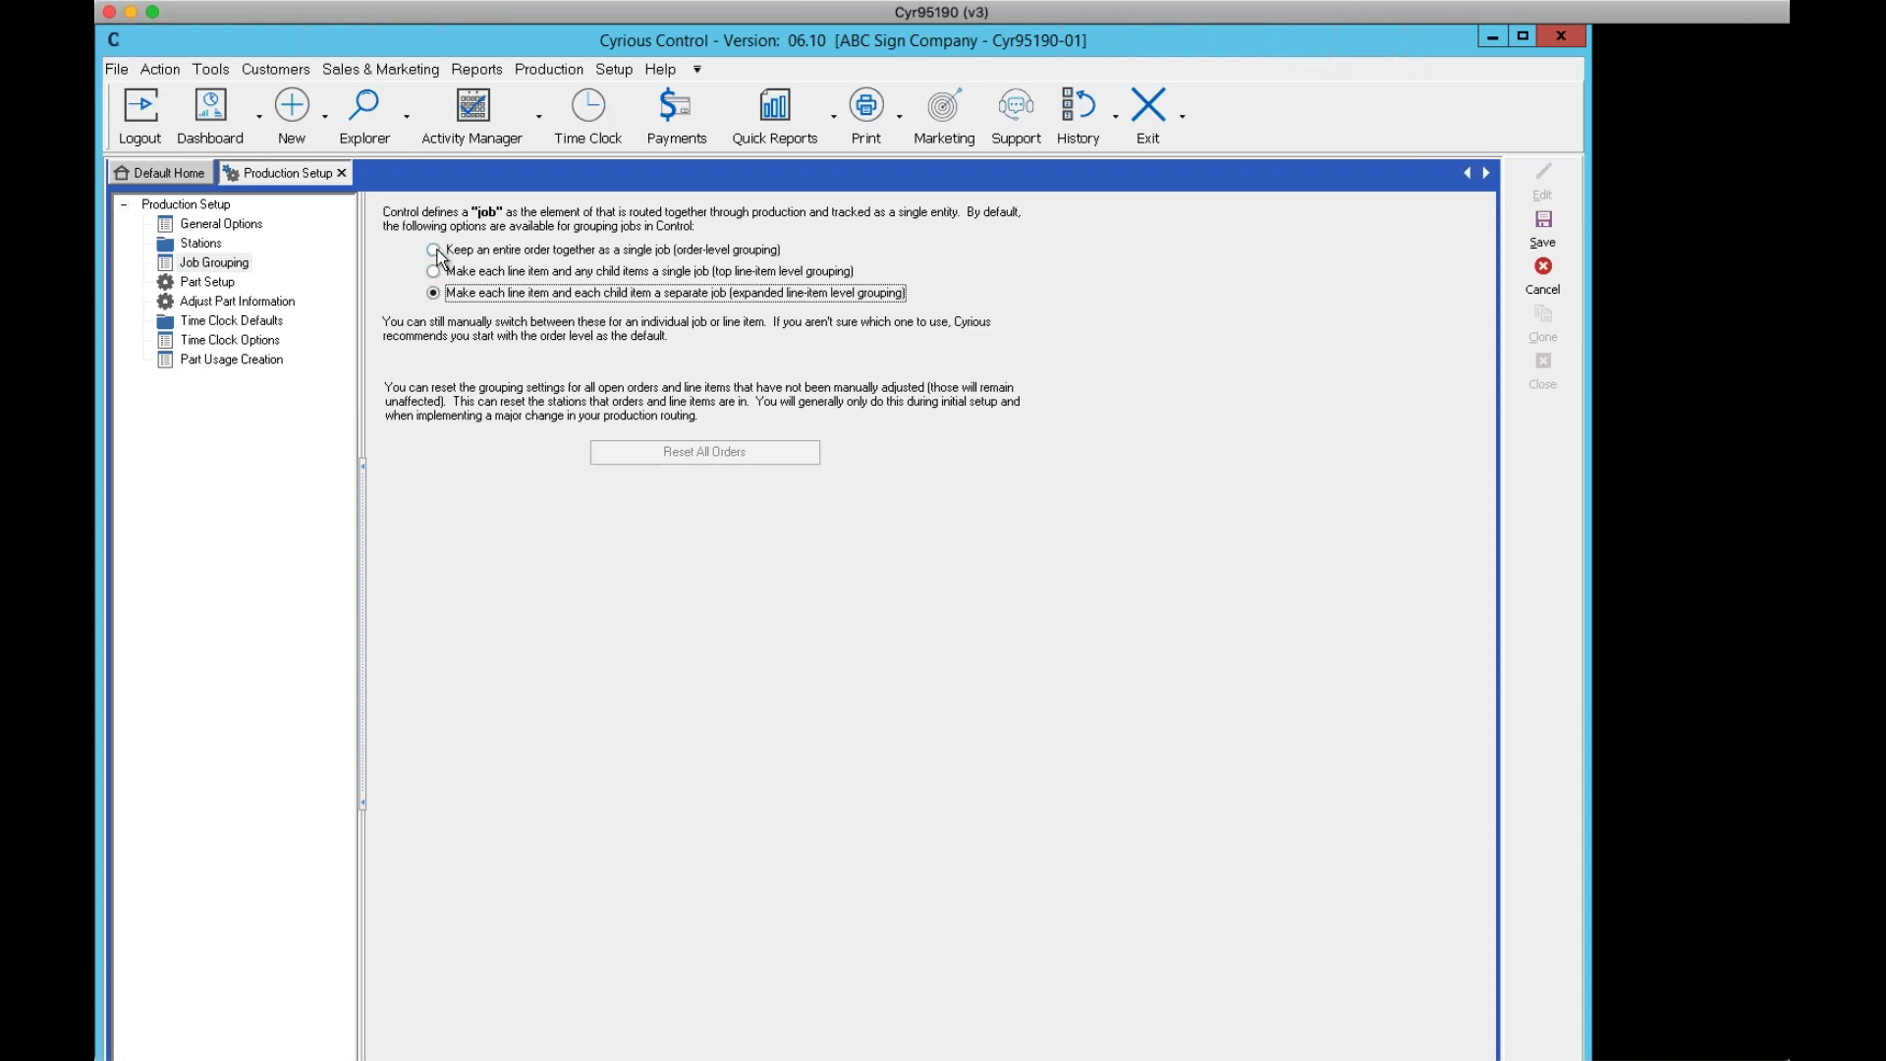
left_click(435, 251)
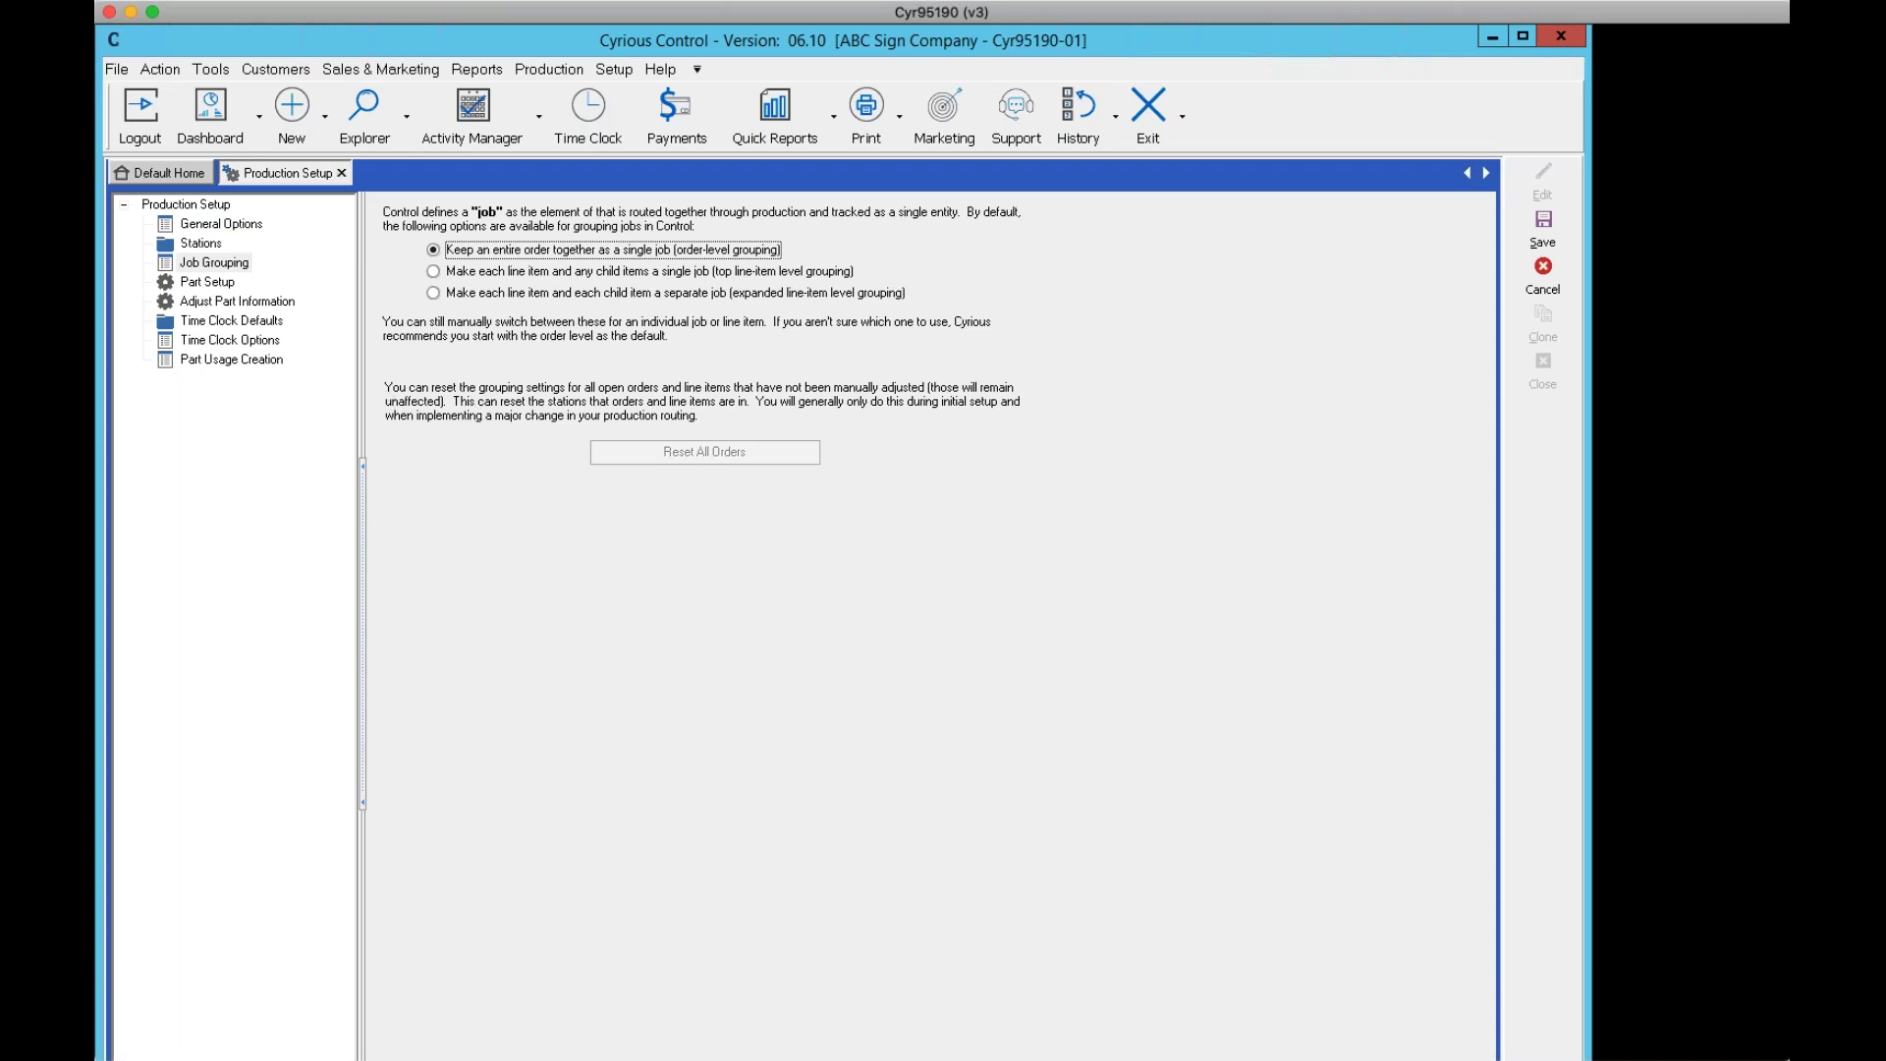
left_click(433, 273)
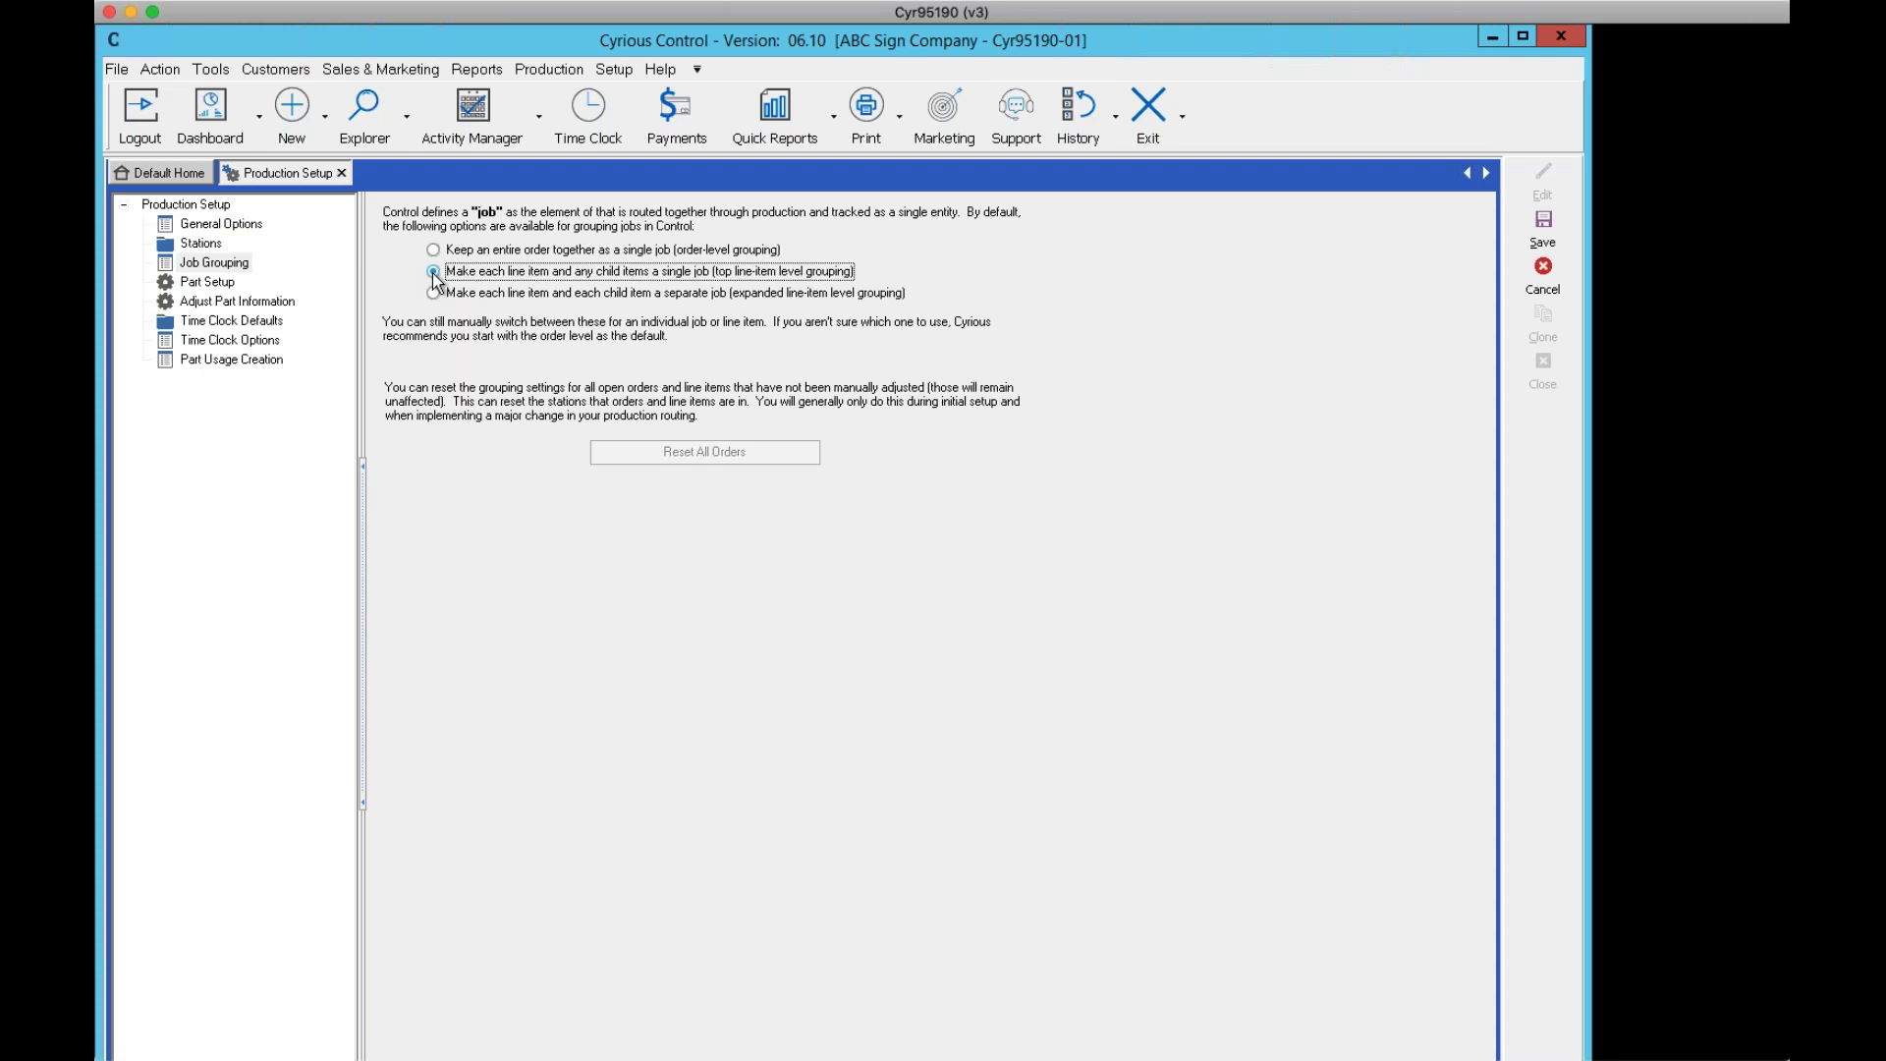
left_click(433, 294)
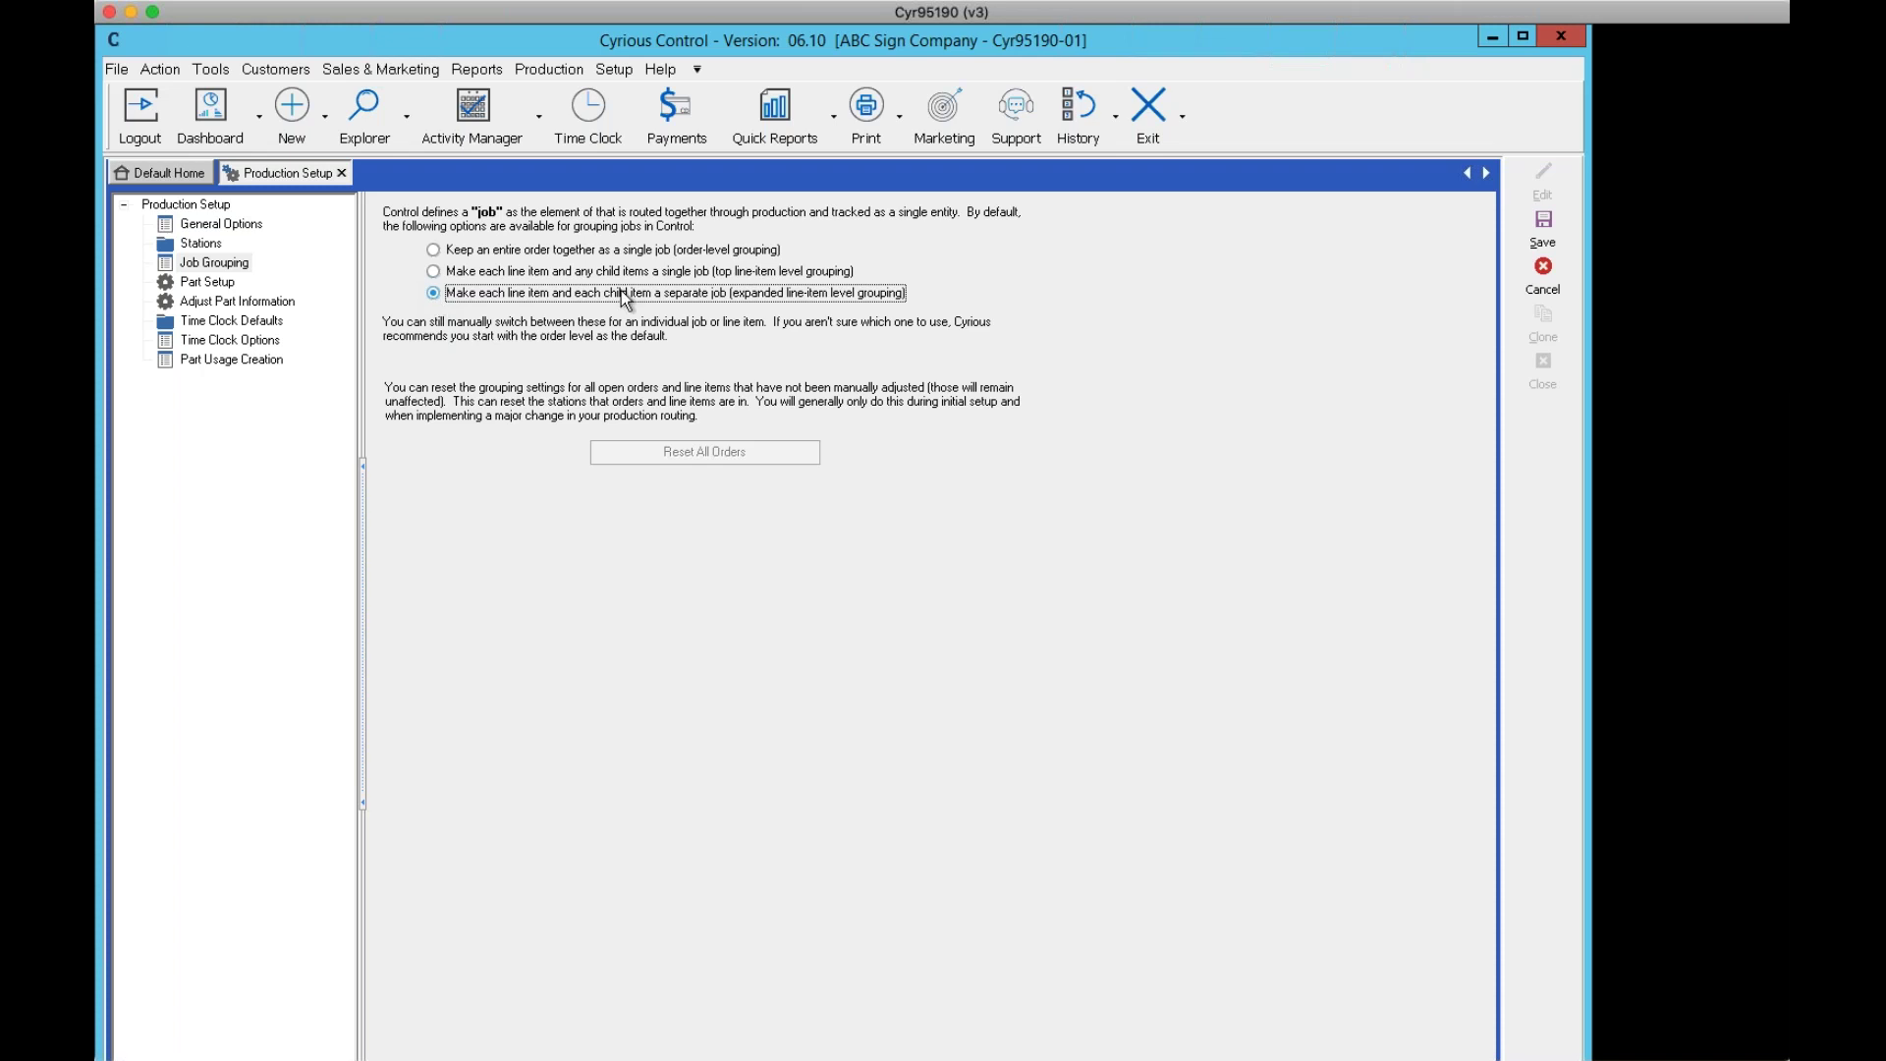
left_click(1544, 273)
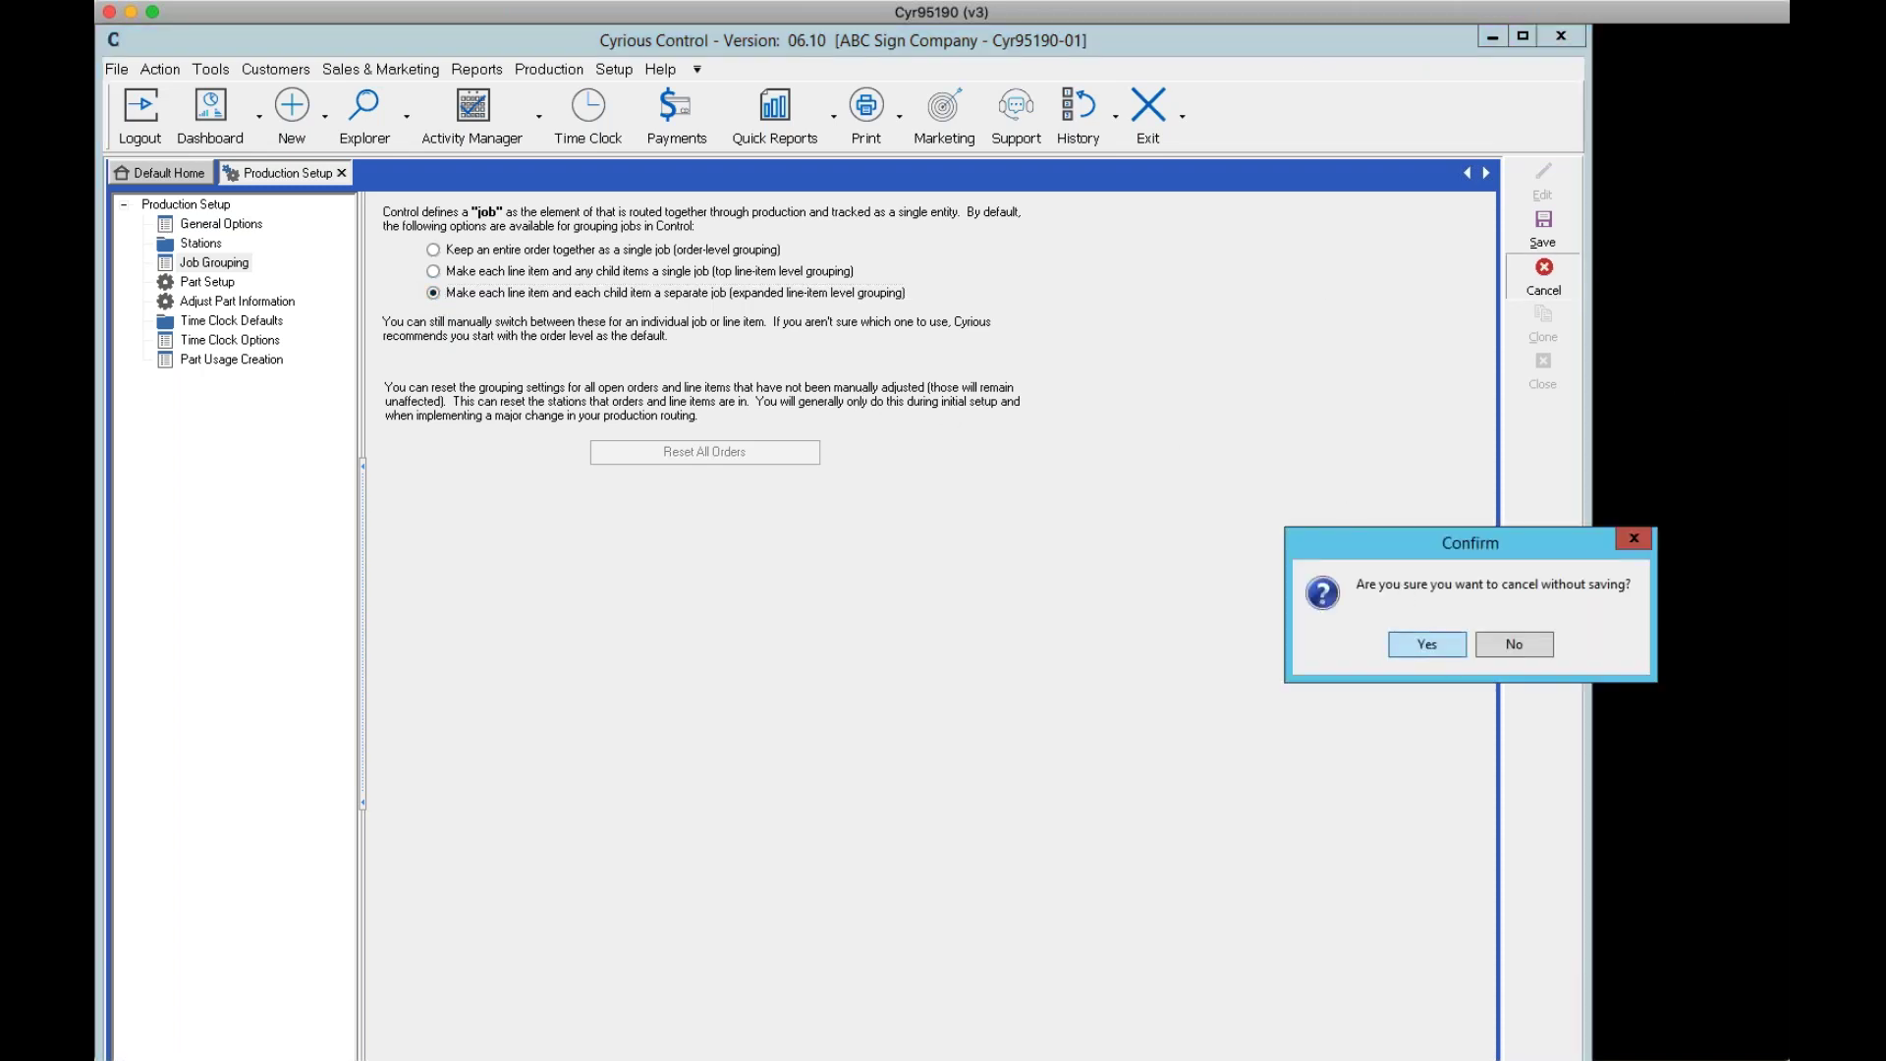
left_click(1429, 647)
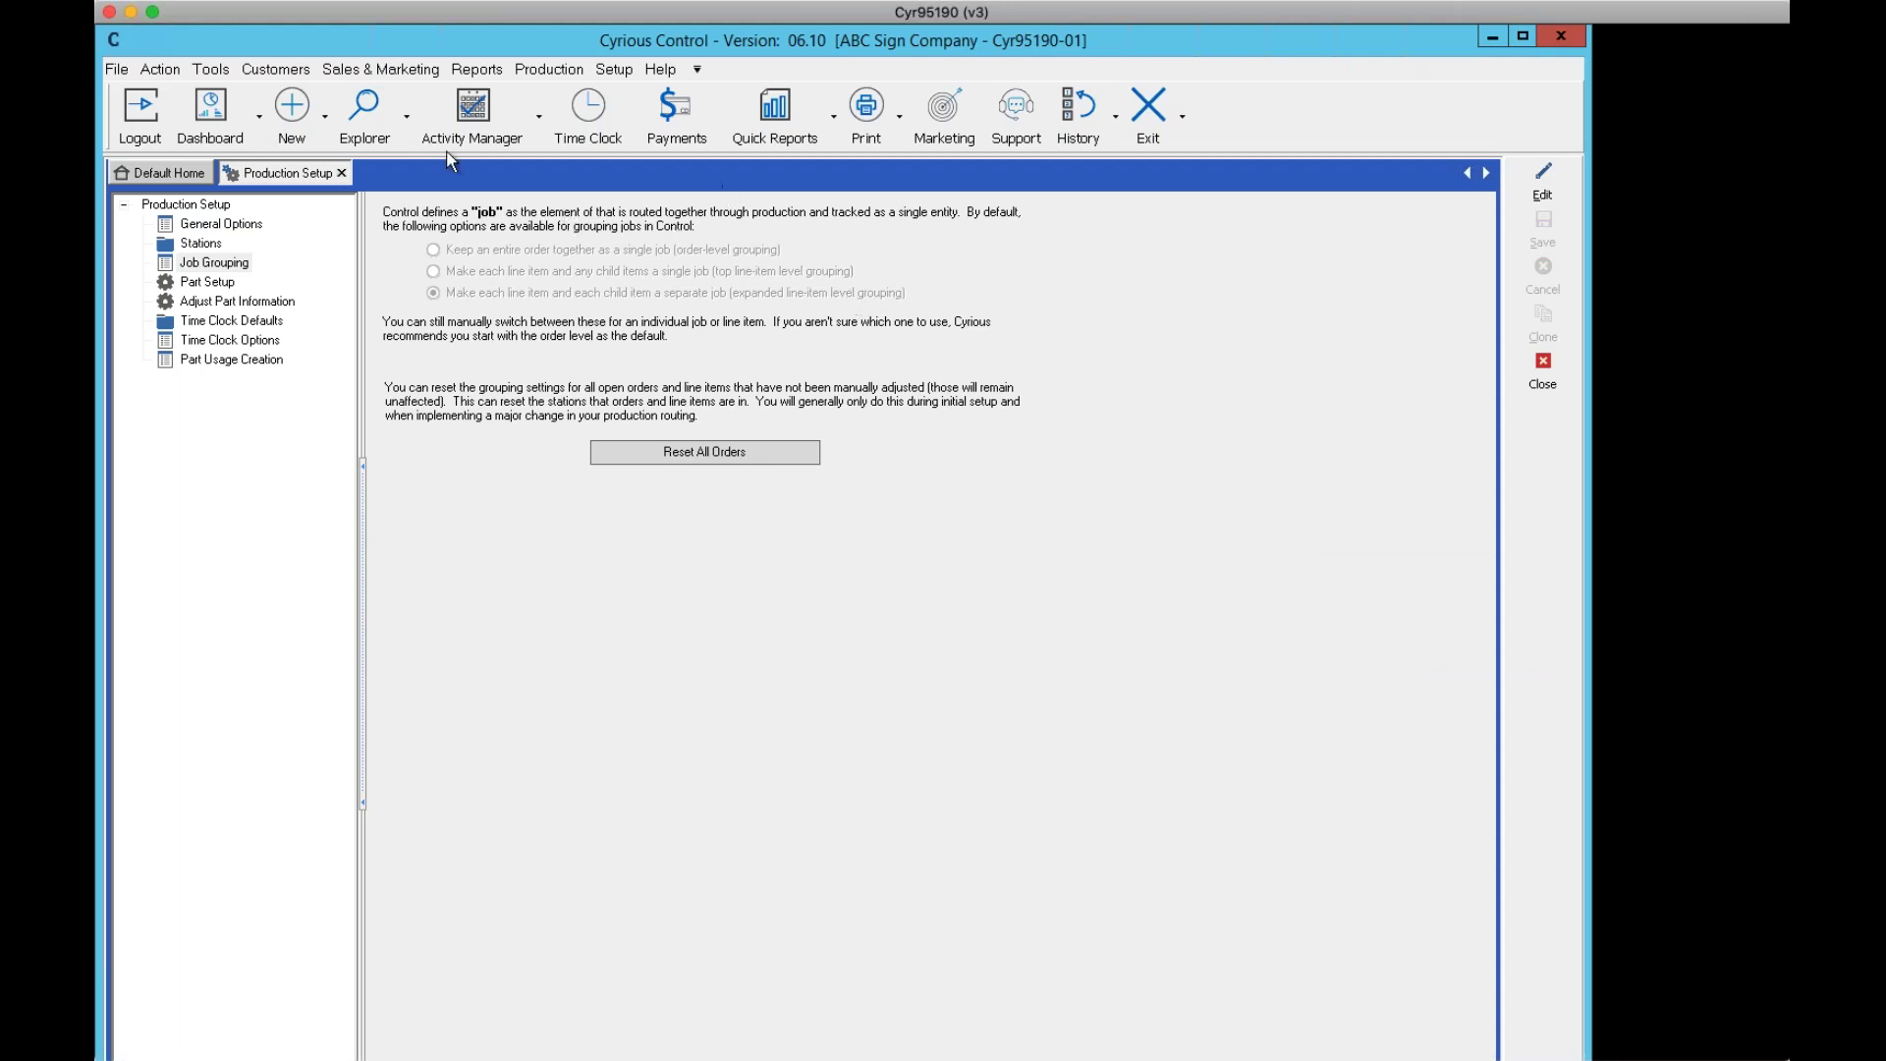
Open the line items explorer and show its order filters
left_click(407, 116)
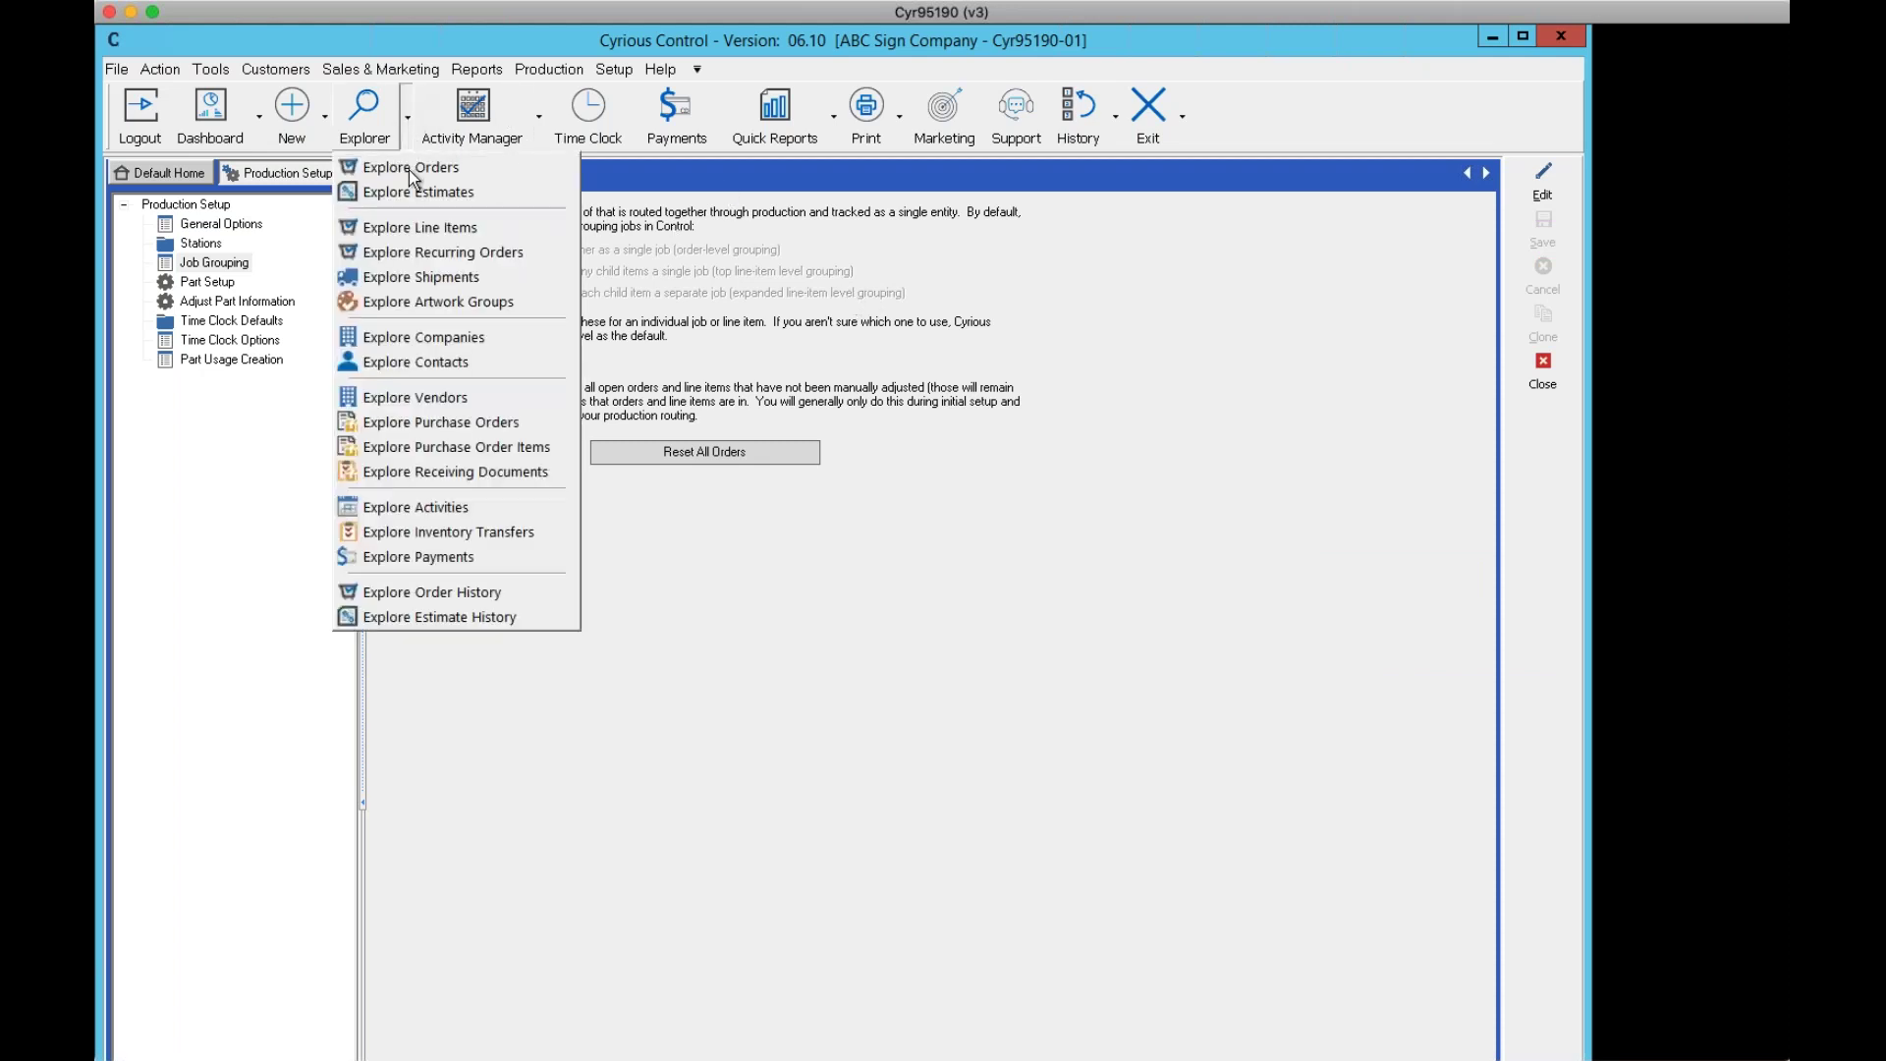
left_click(423, 228)
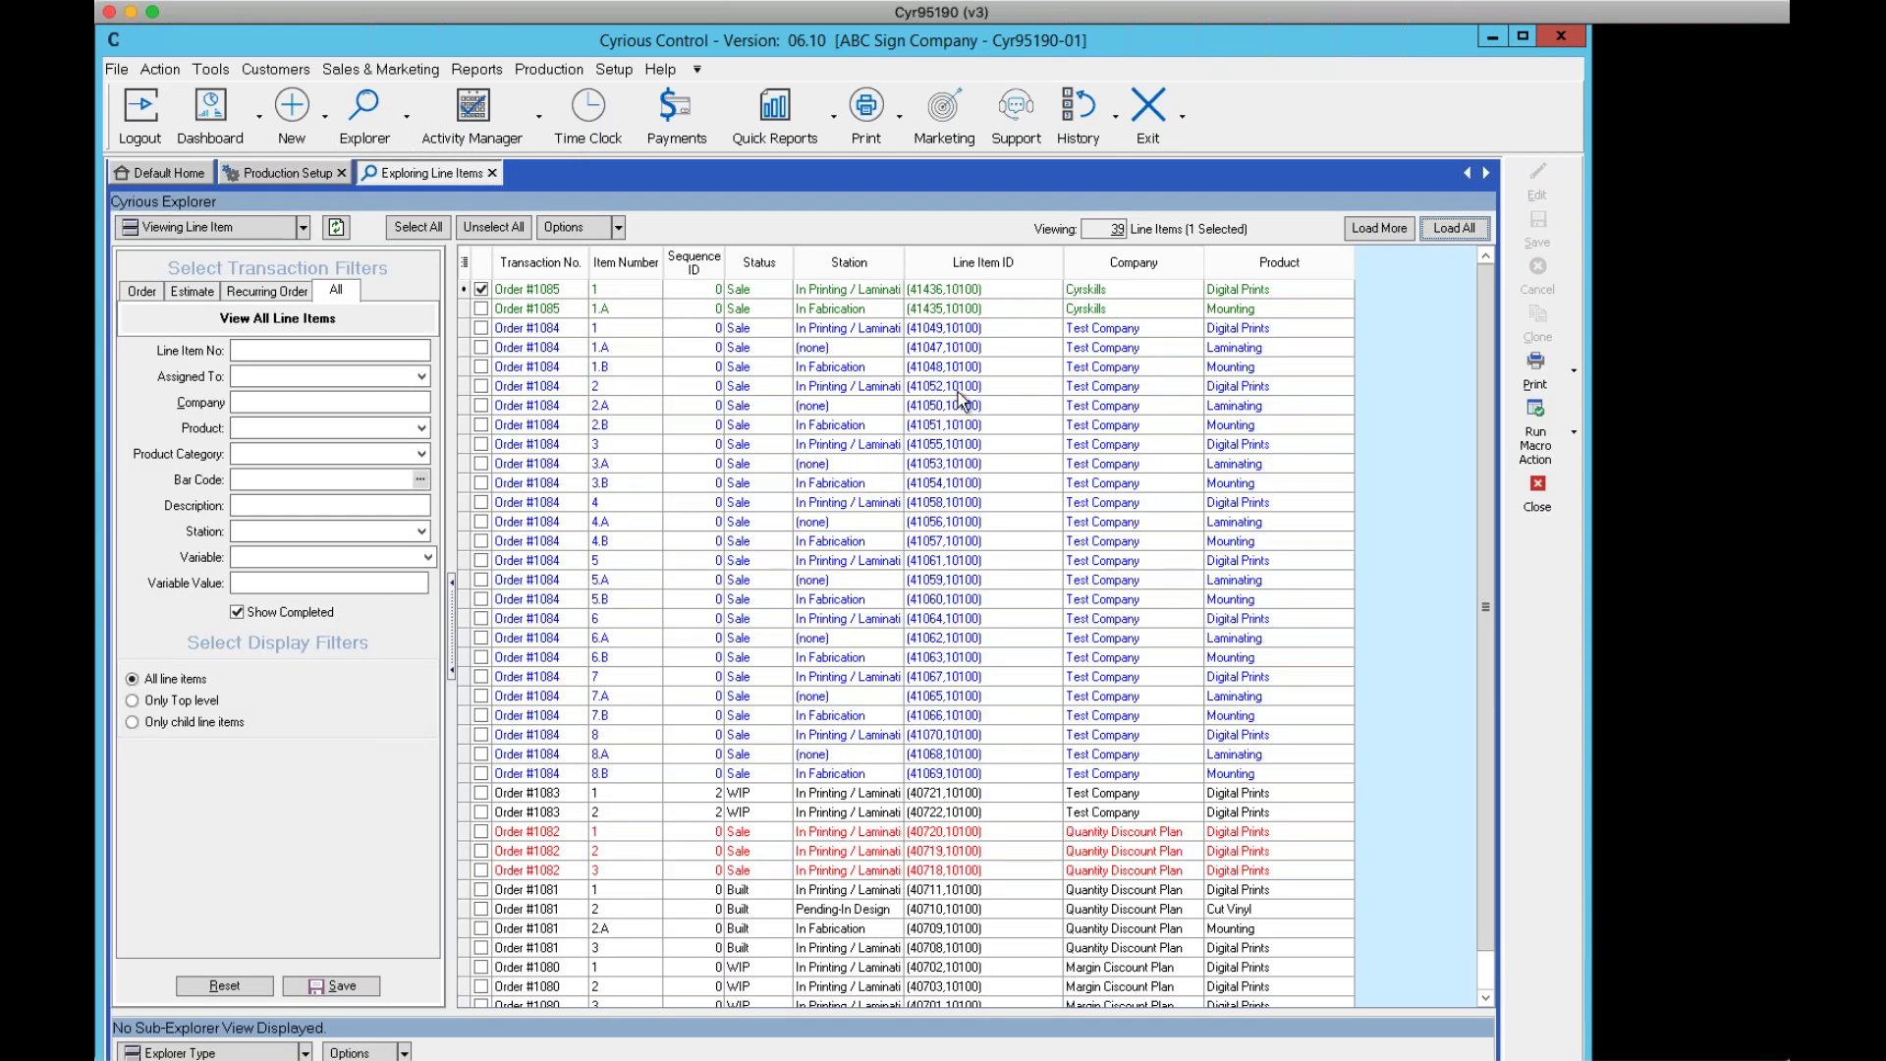
scroll(272, 561, "down", 2)
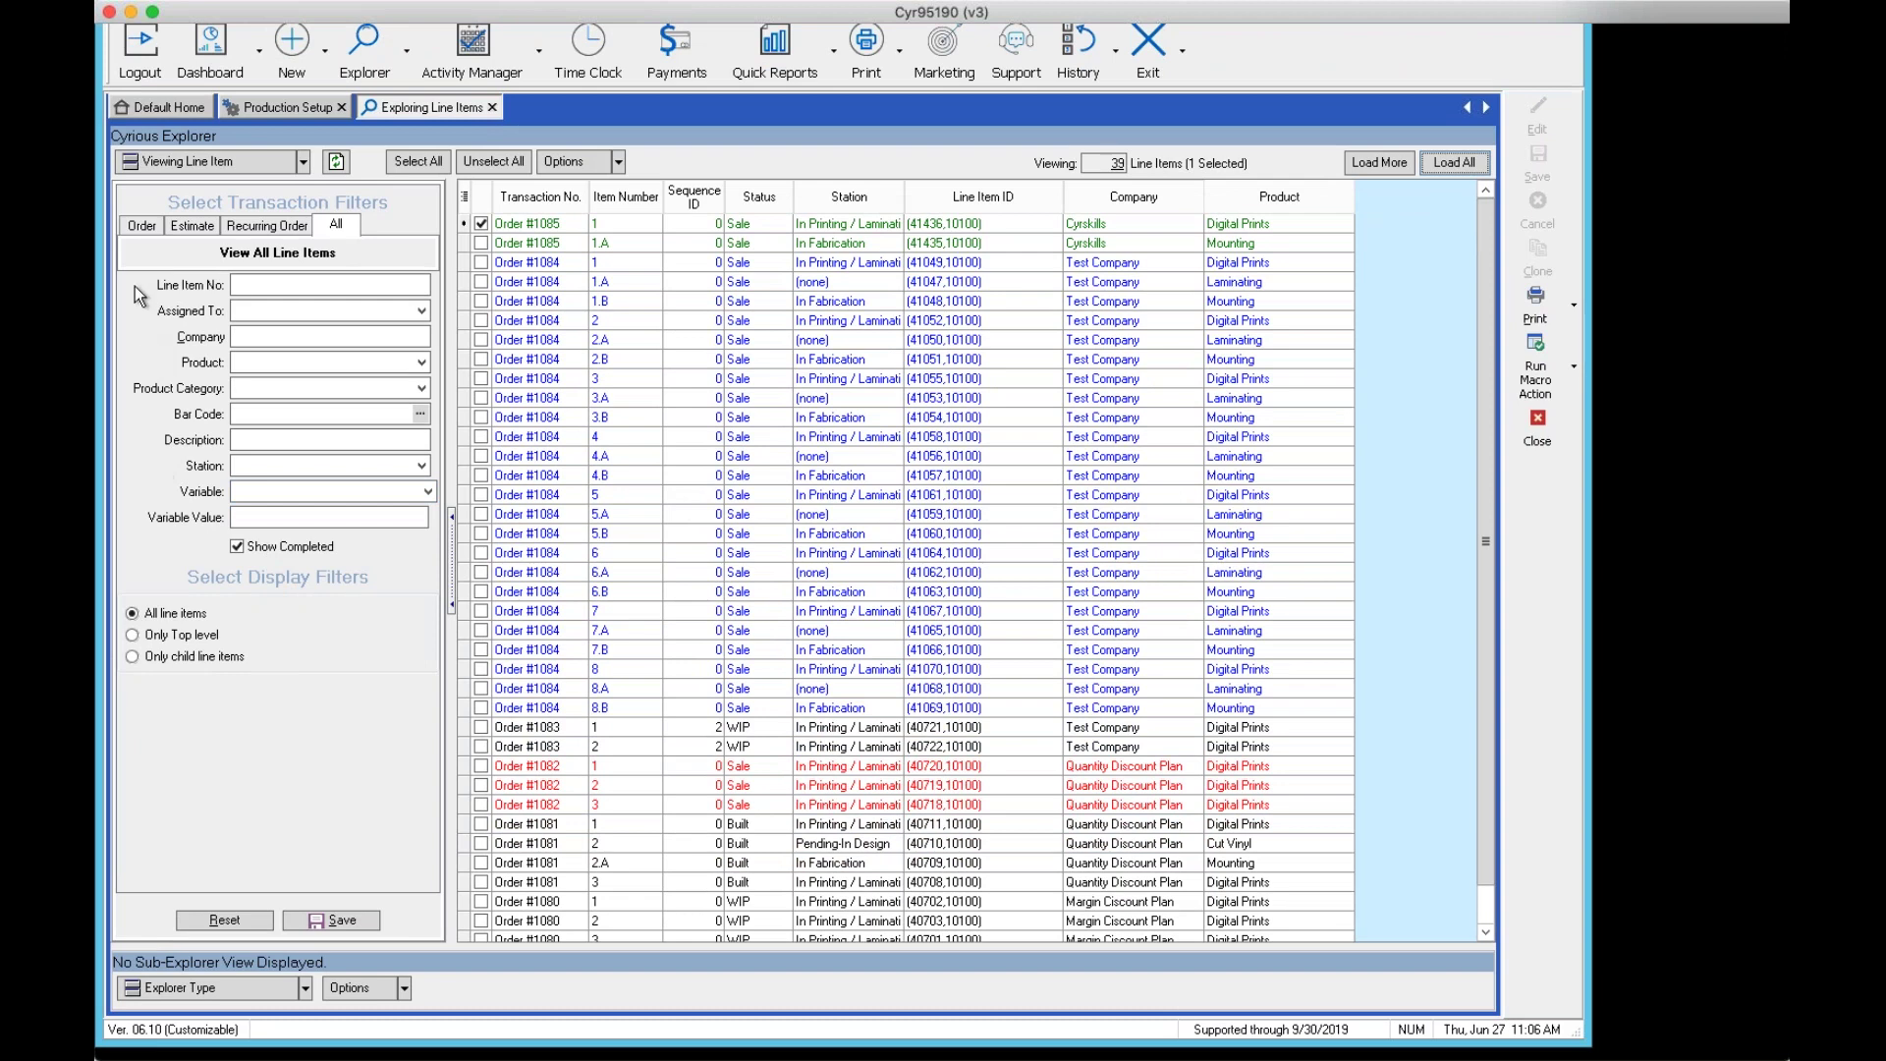
left_click(132, 228)
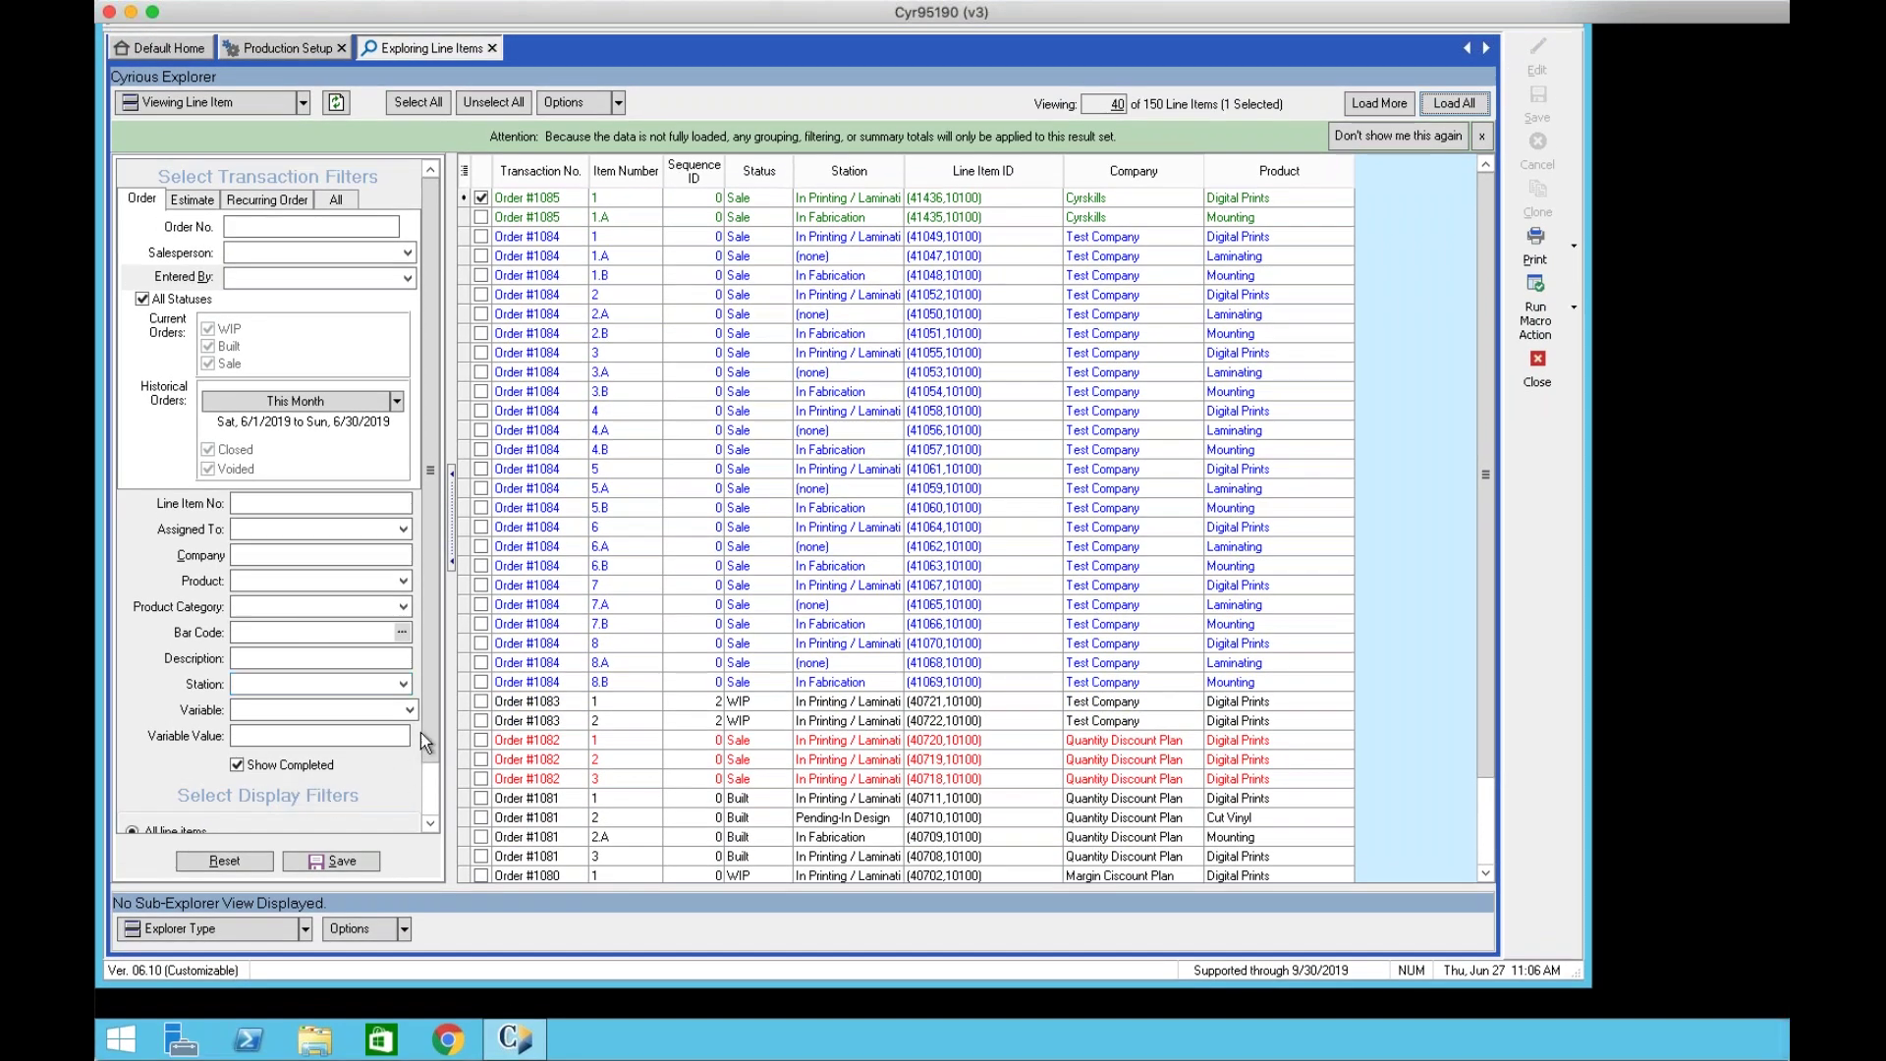
Display only top-level line items, only child line items, and then all line items again
left_click_drag(427, 733, 426, 803)
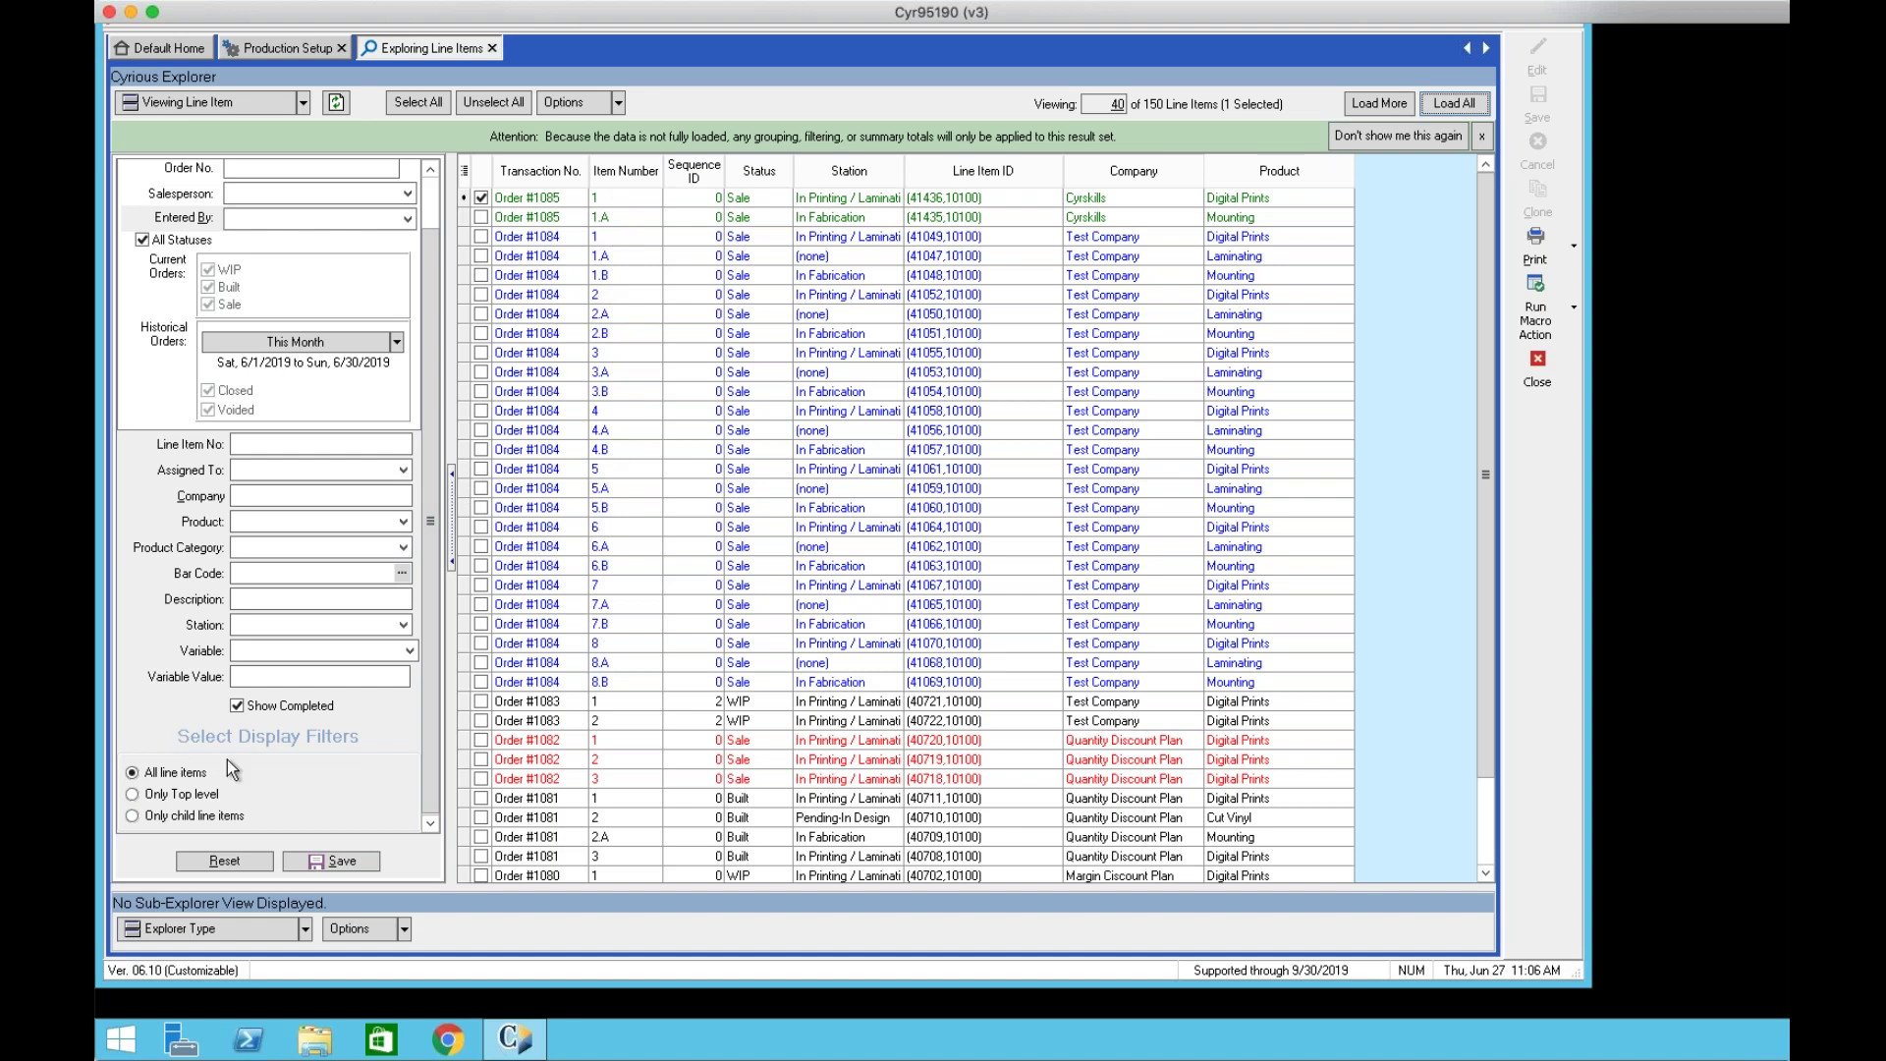
left_click(132, 796)
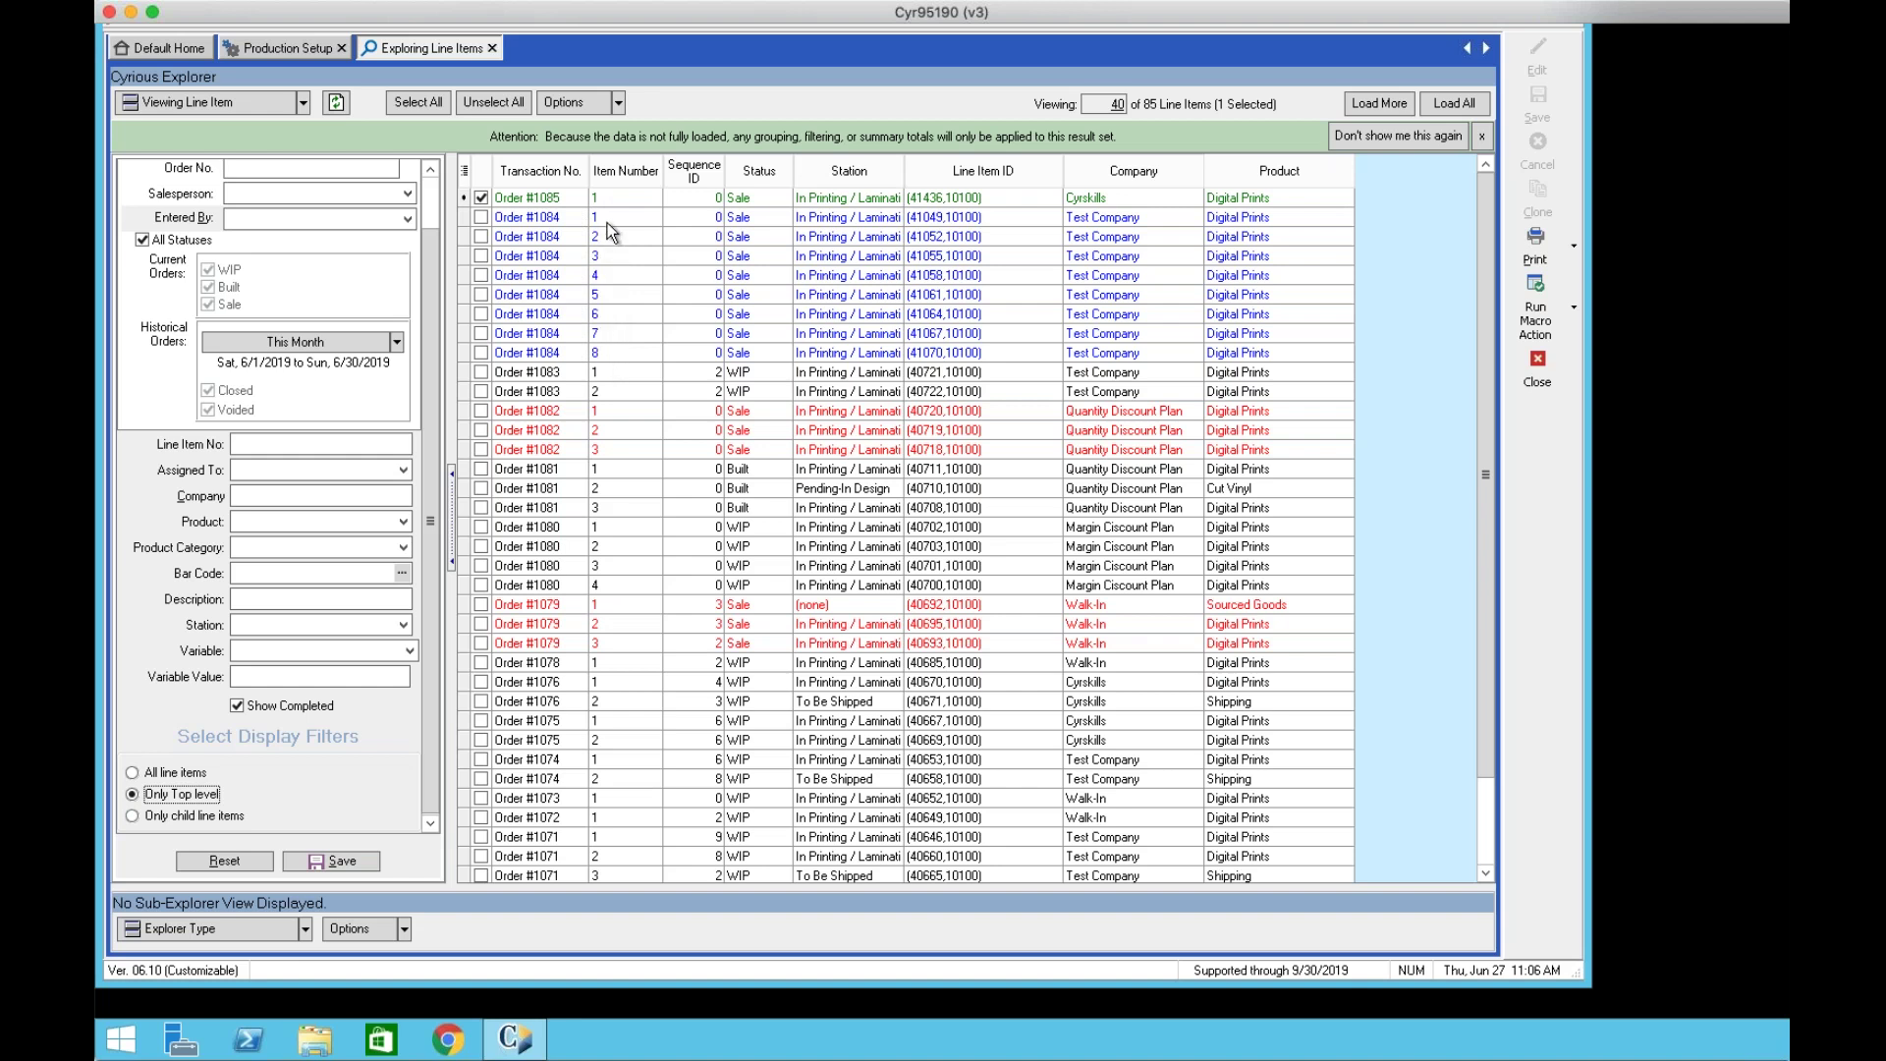
left_click(138, 817)
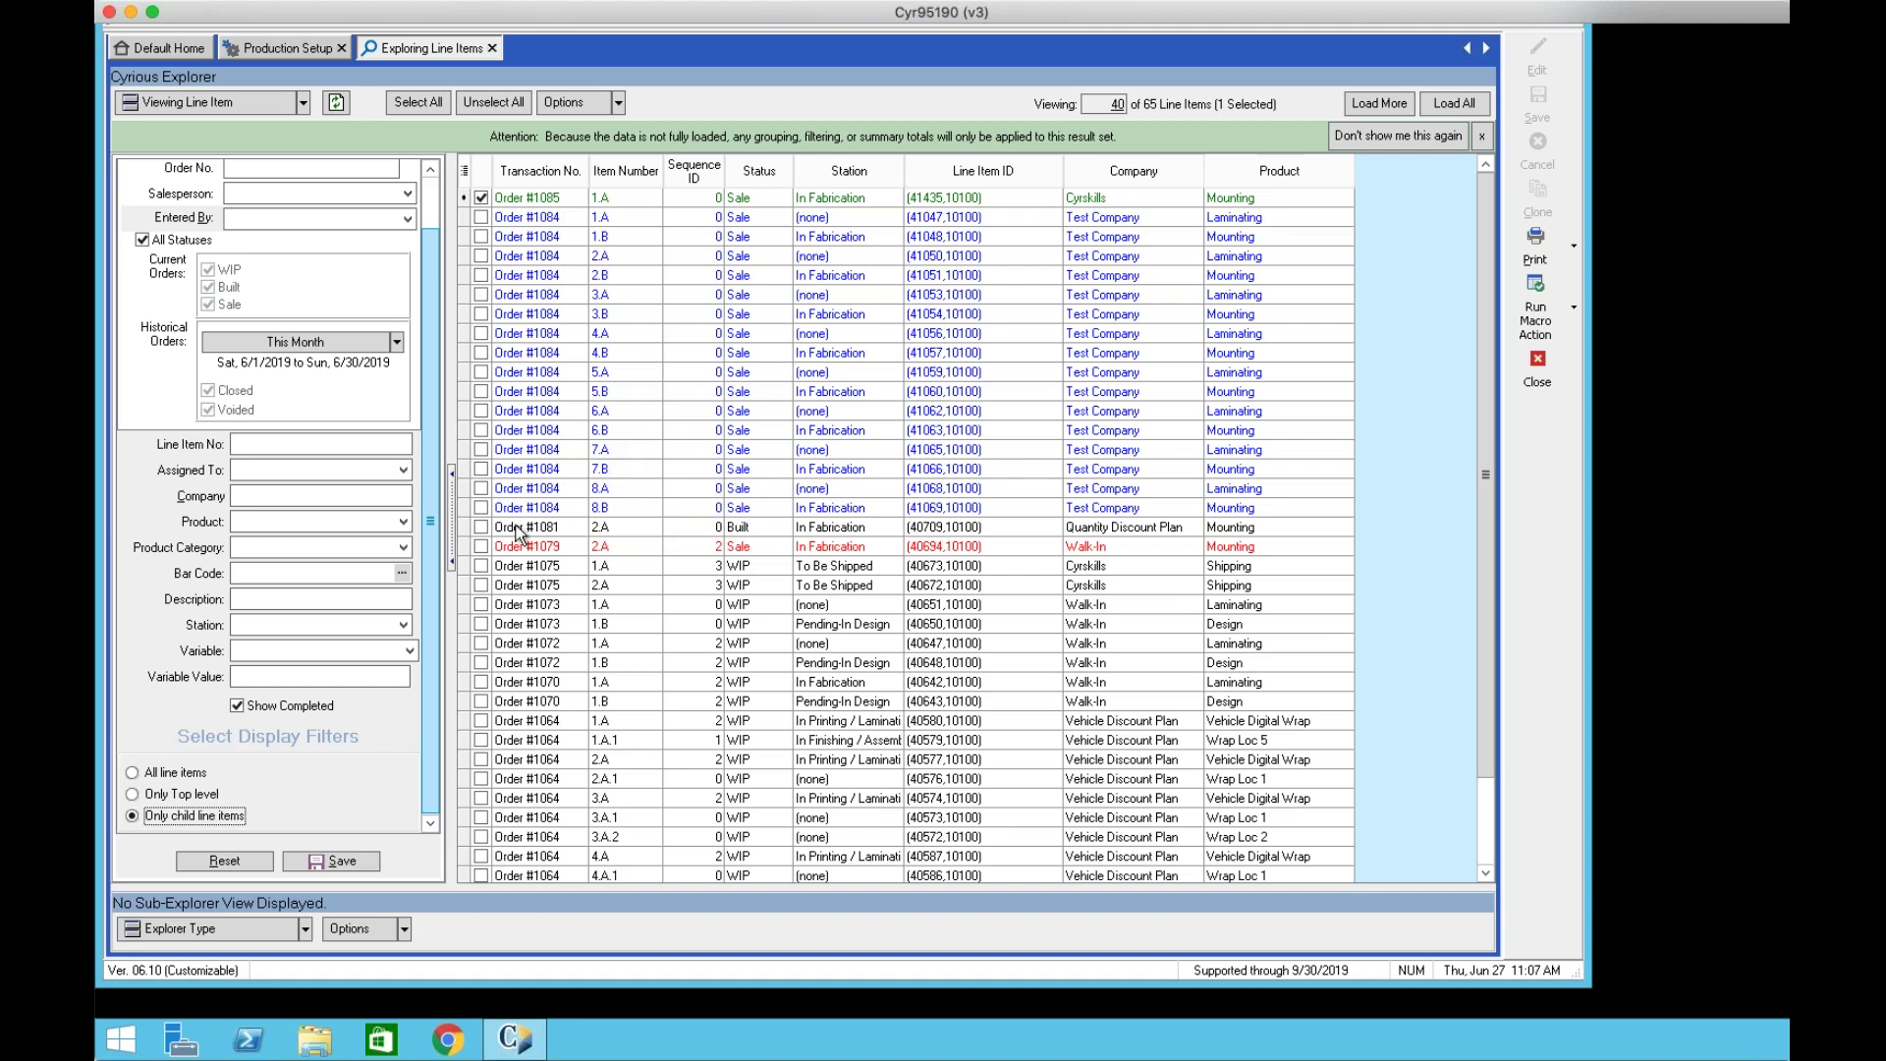
left_click(133, 773)
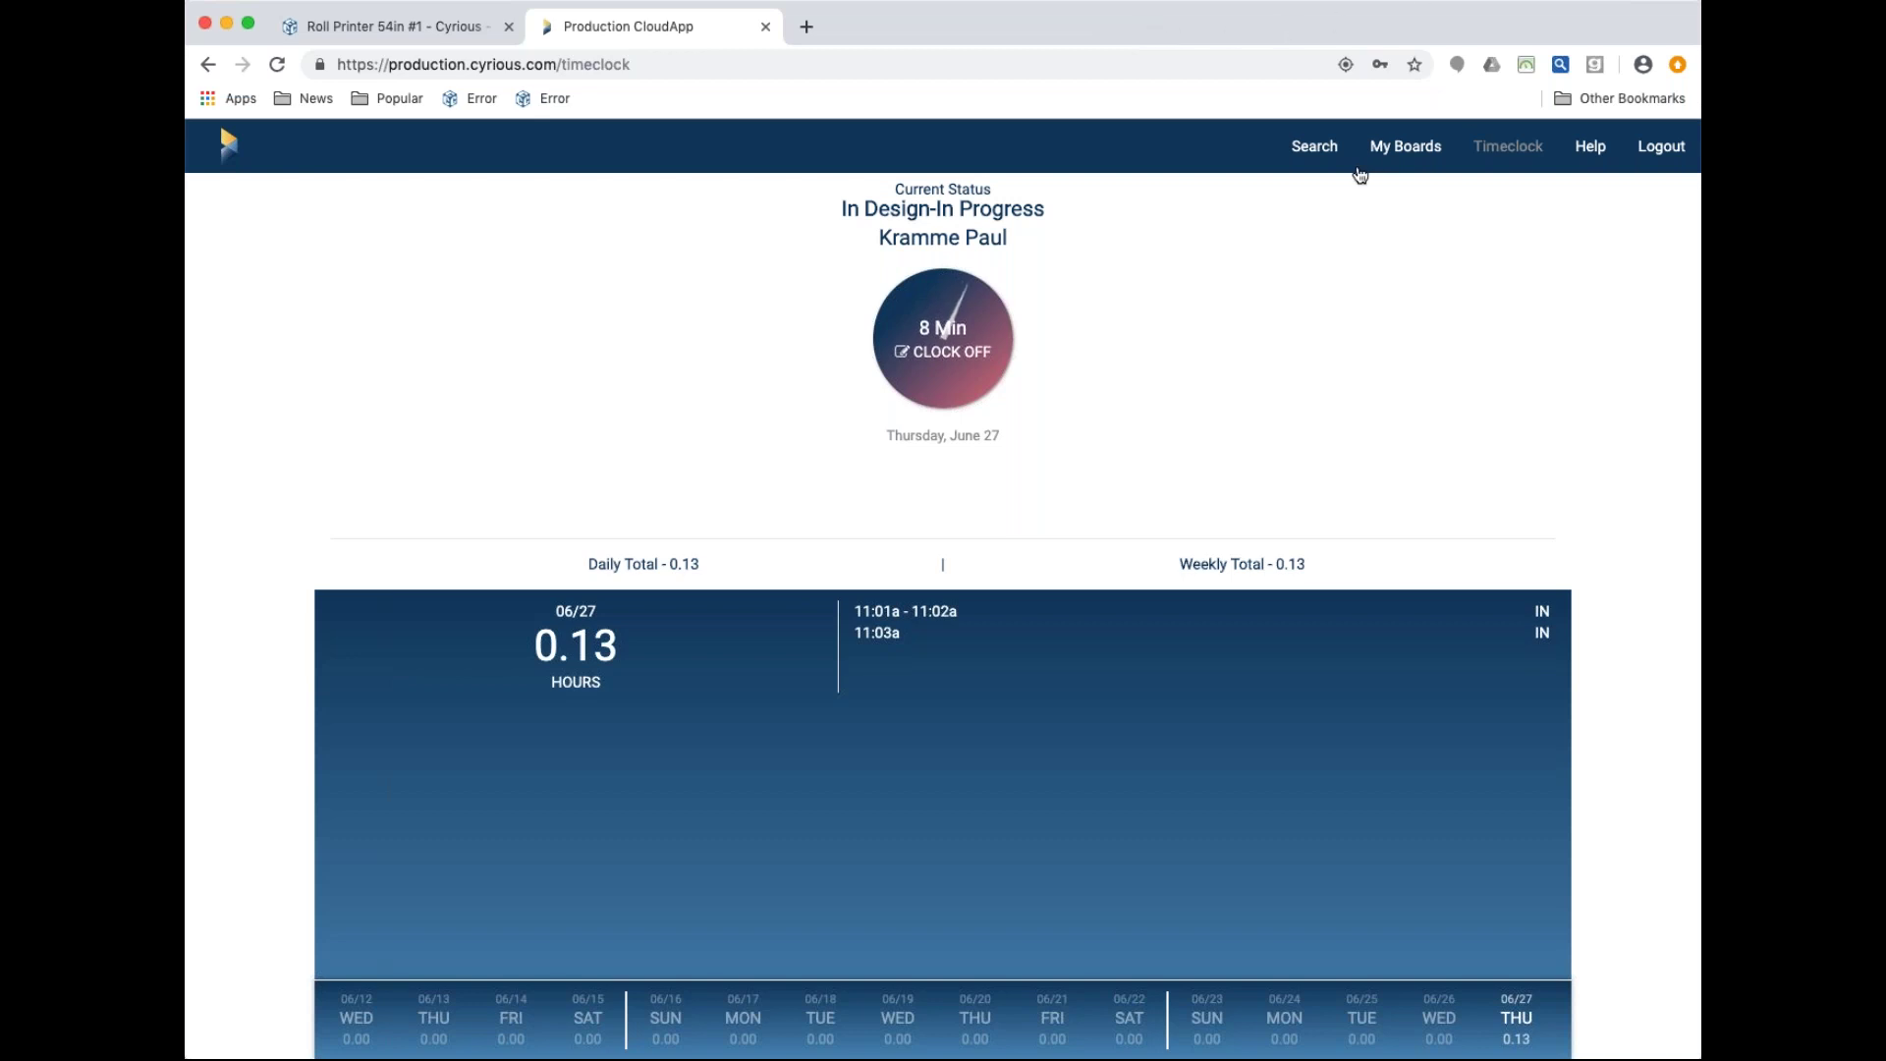
Switch to the Production CloudApp and open the first job under In Printing / Lamination on the first favorite board
left_click(1412, 150)
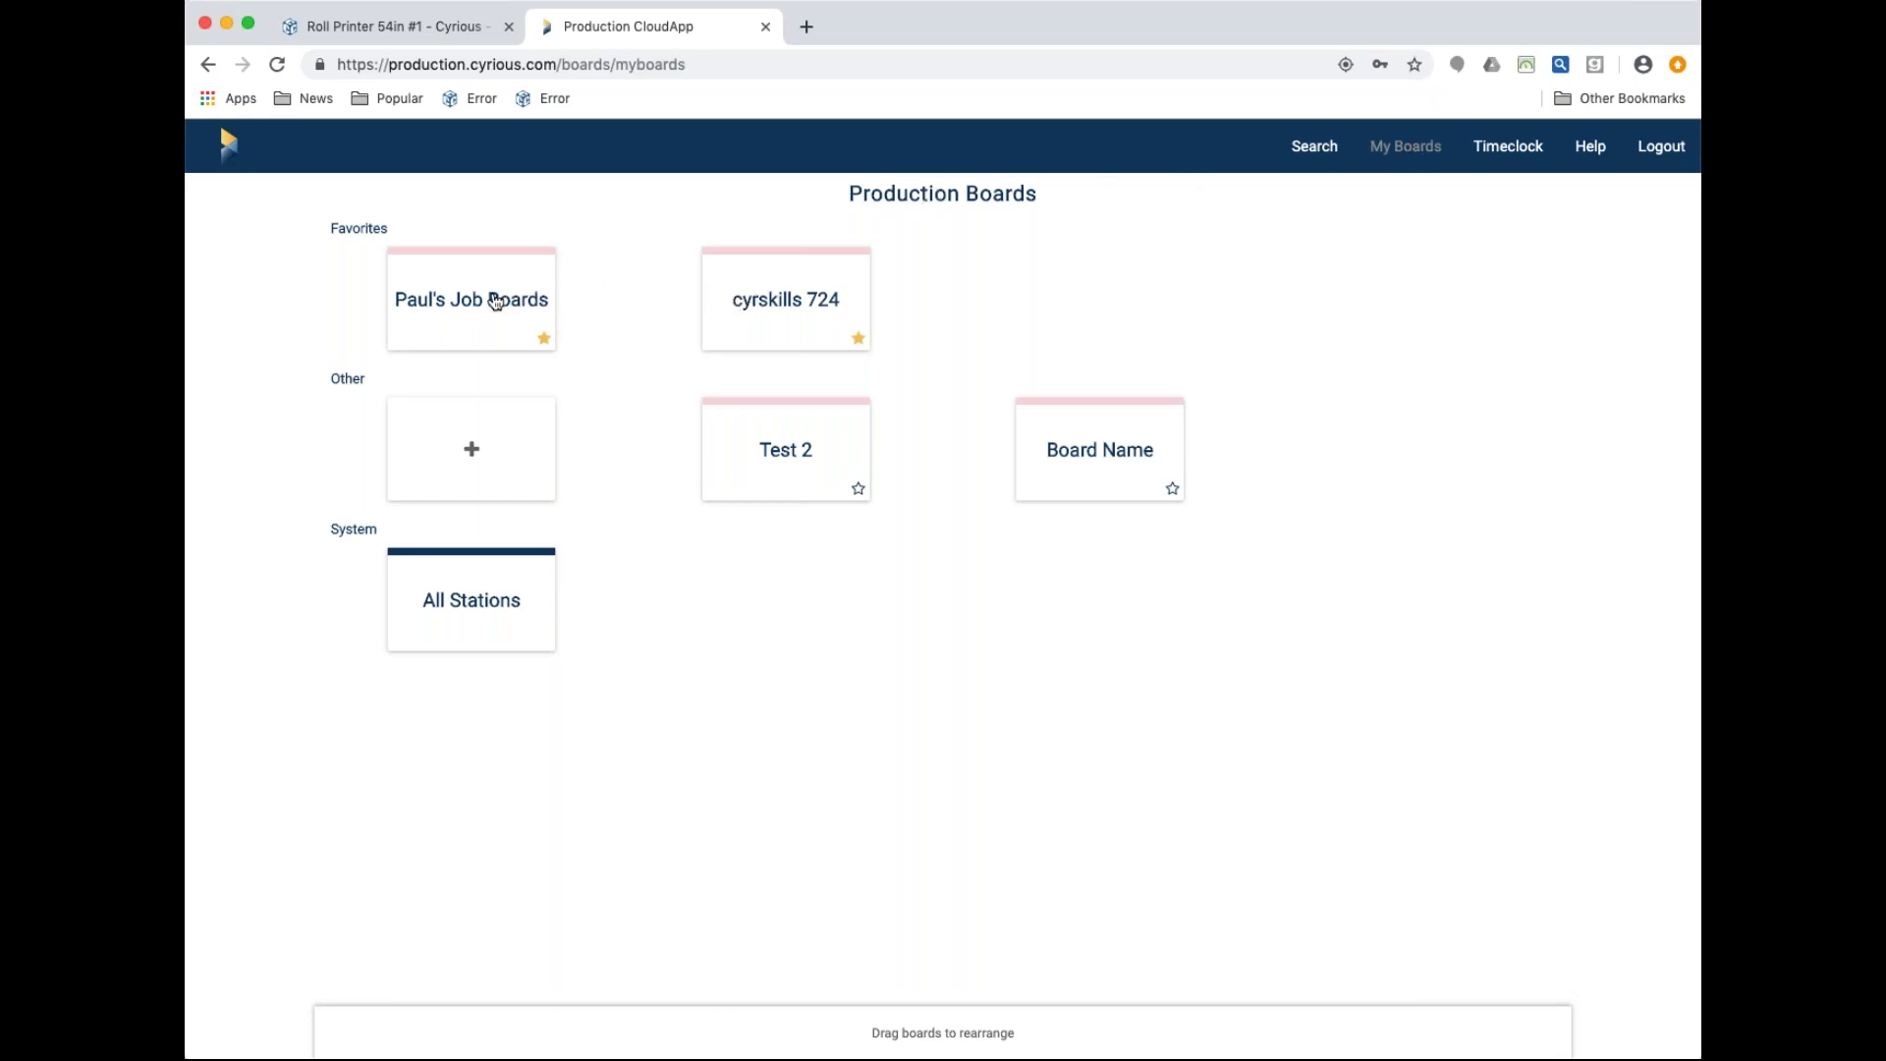
left_click(495, 301)
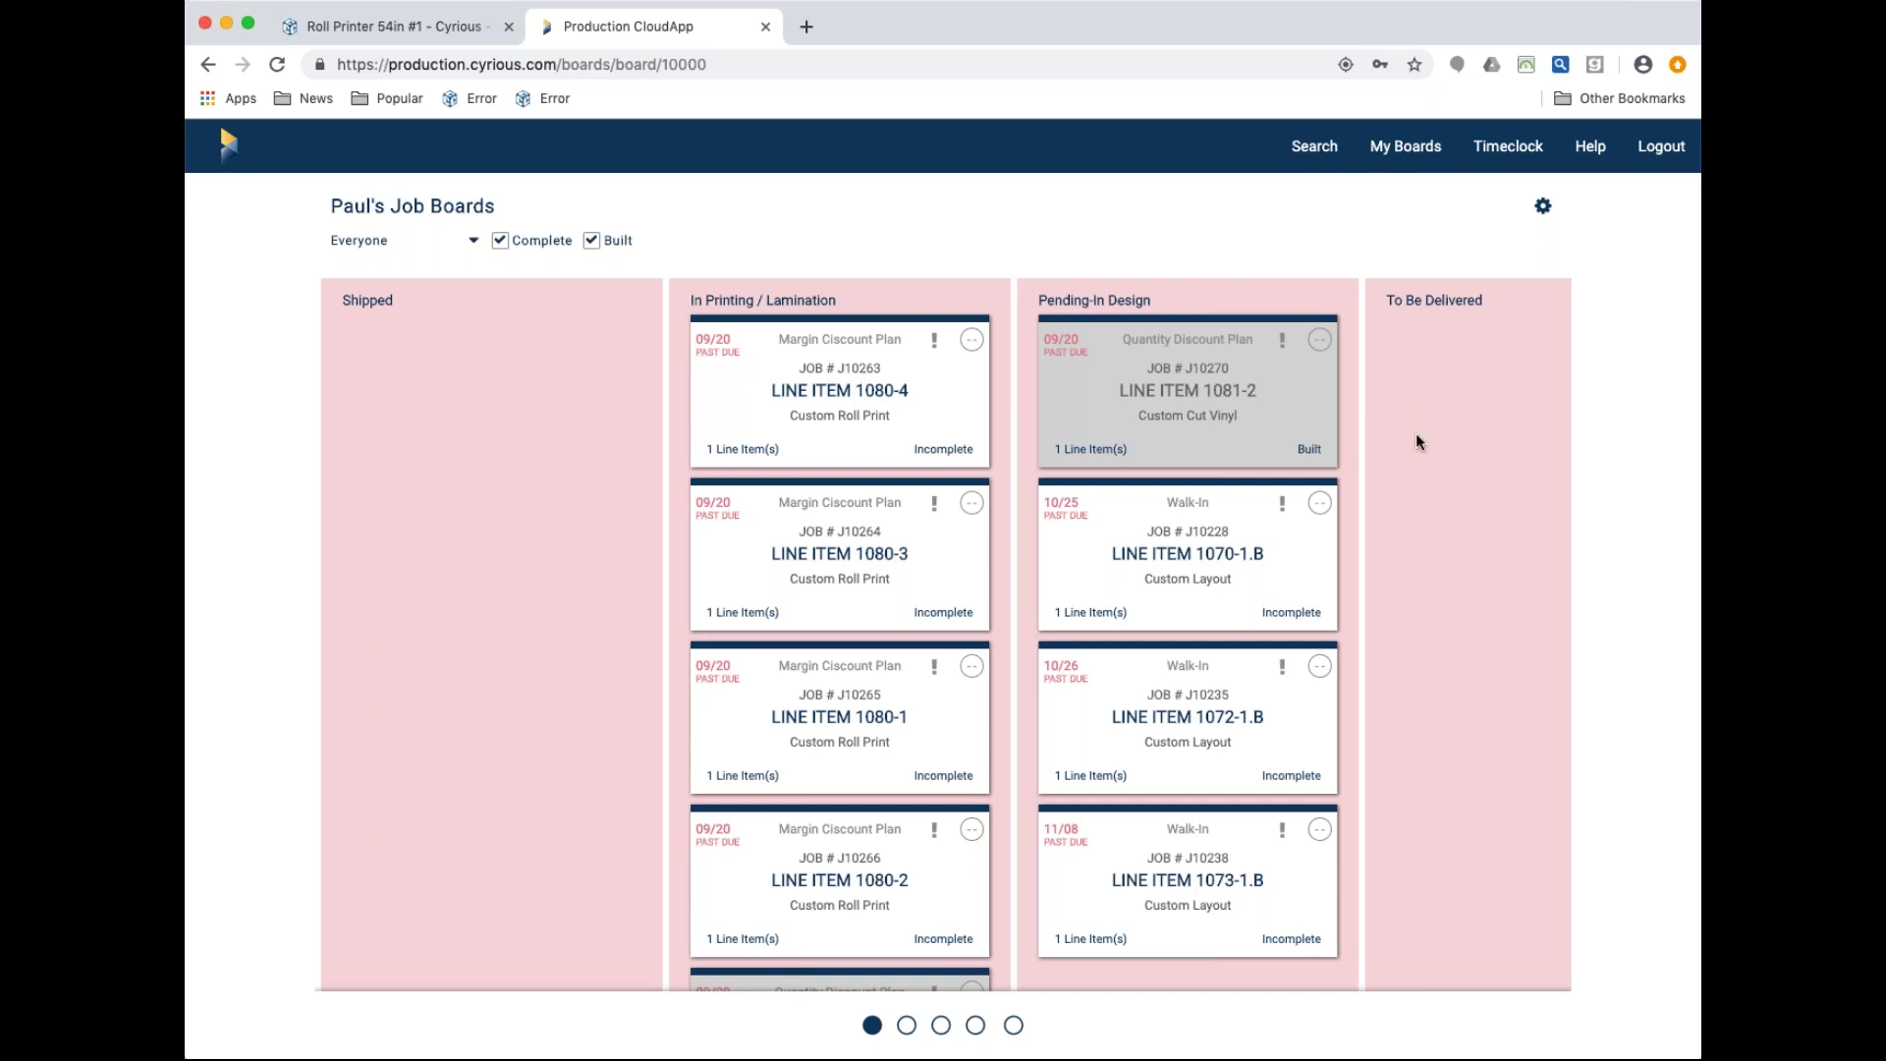
left_click(756, 369)
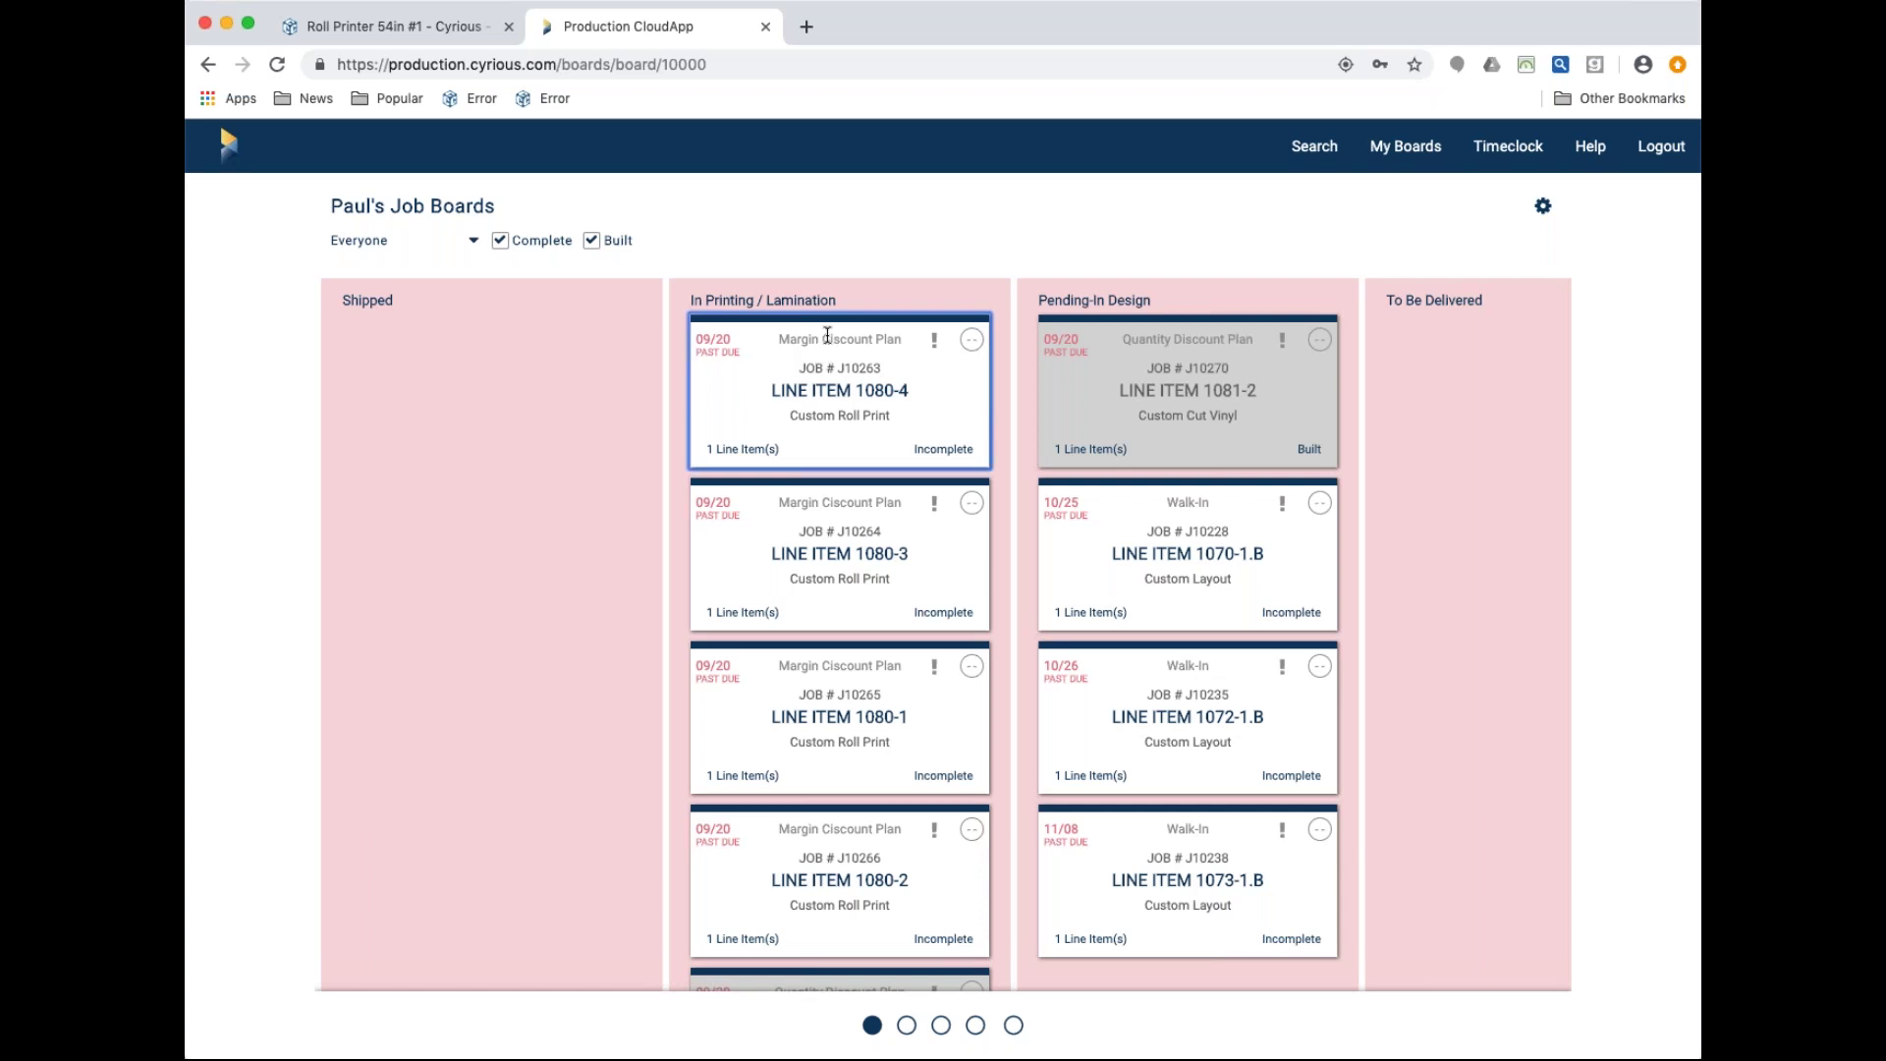
left_click(930, 370)
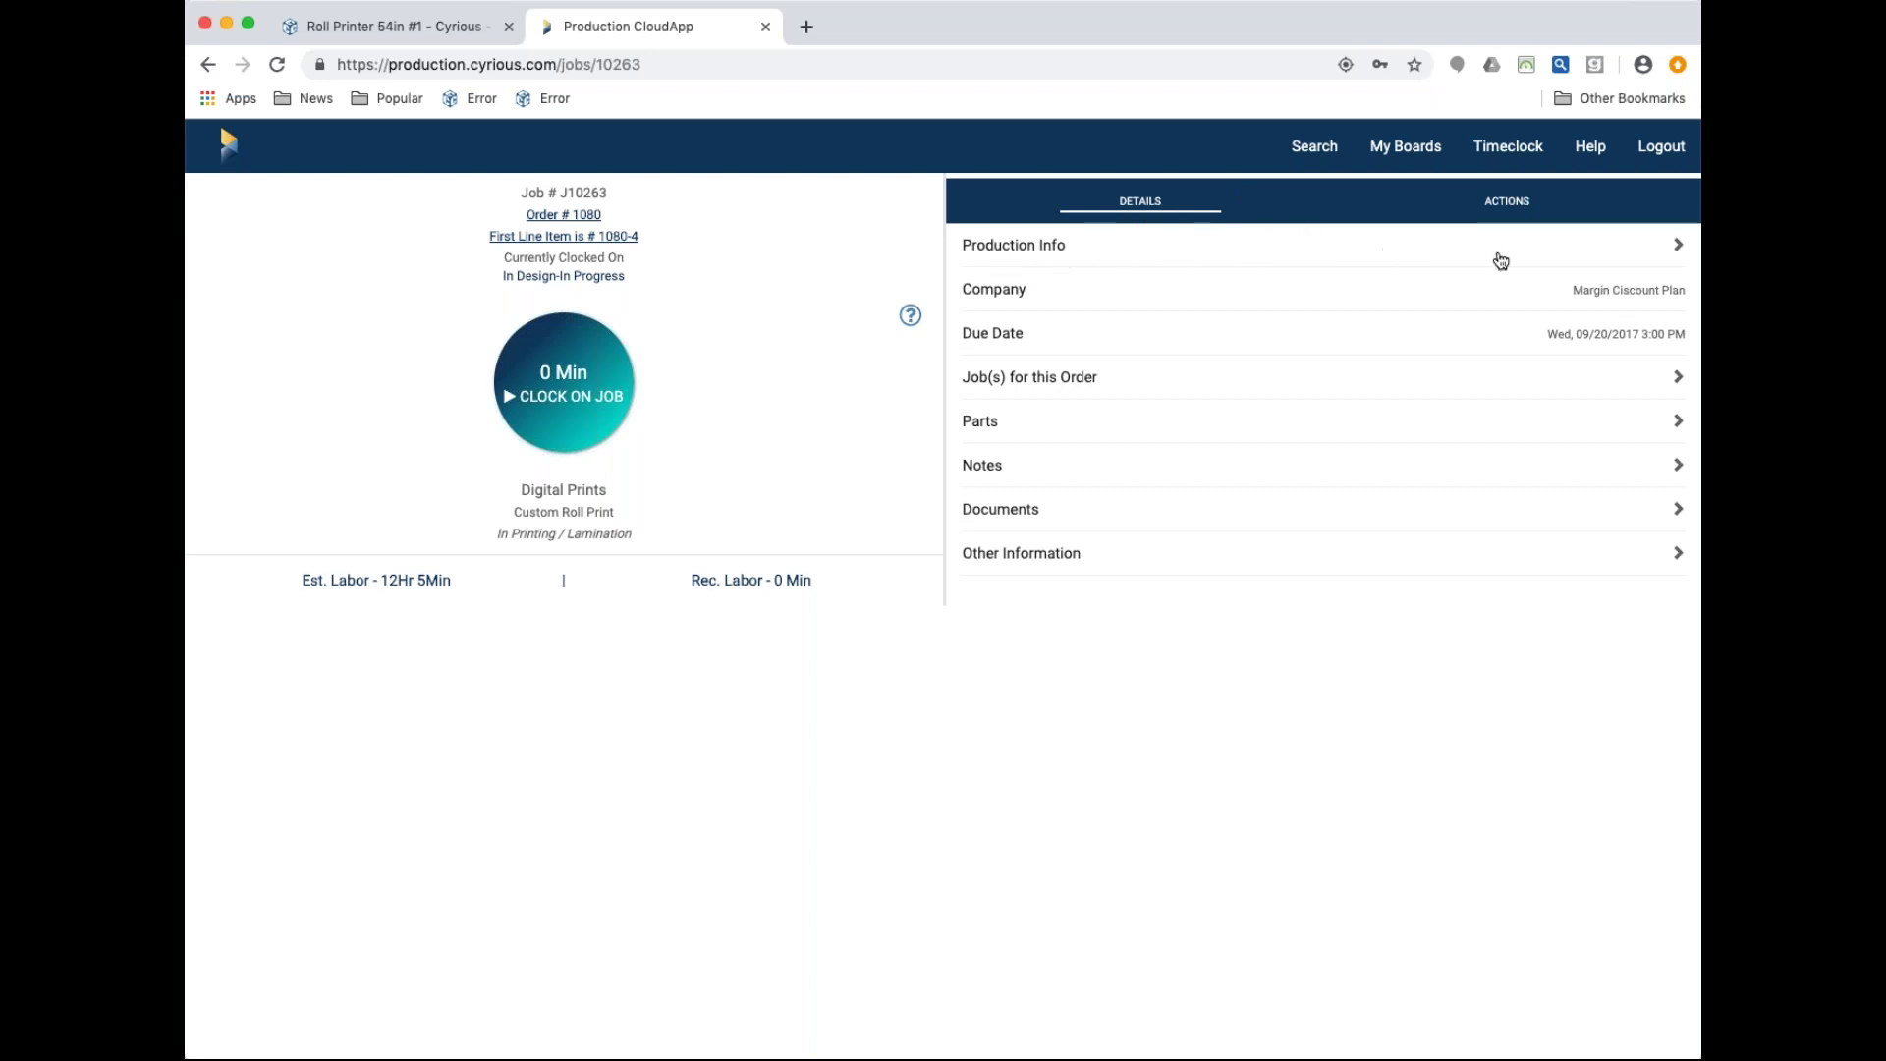
Review the job's Production Info and the jobs for its order, opening the order-level job and returning
left_click(1680, 246)
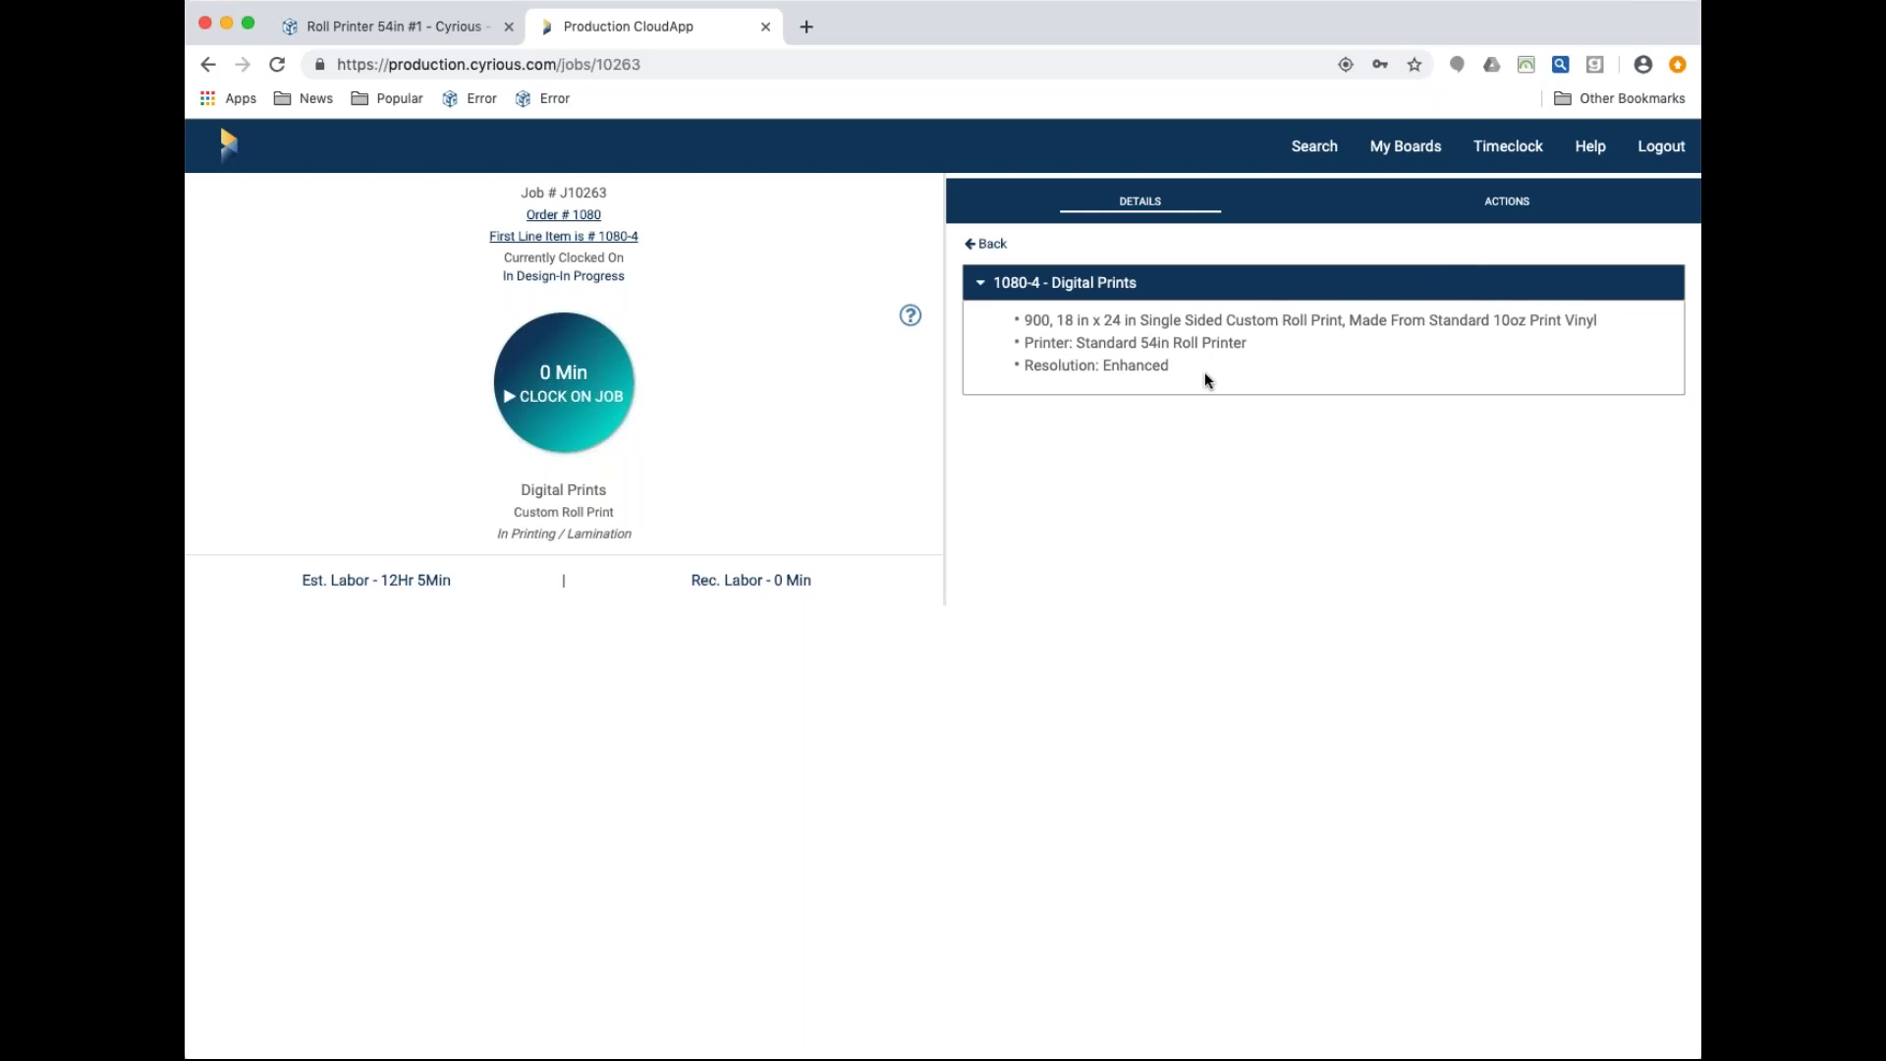
left_click(994, 246)
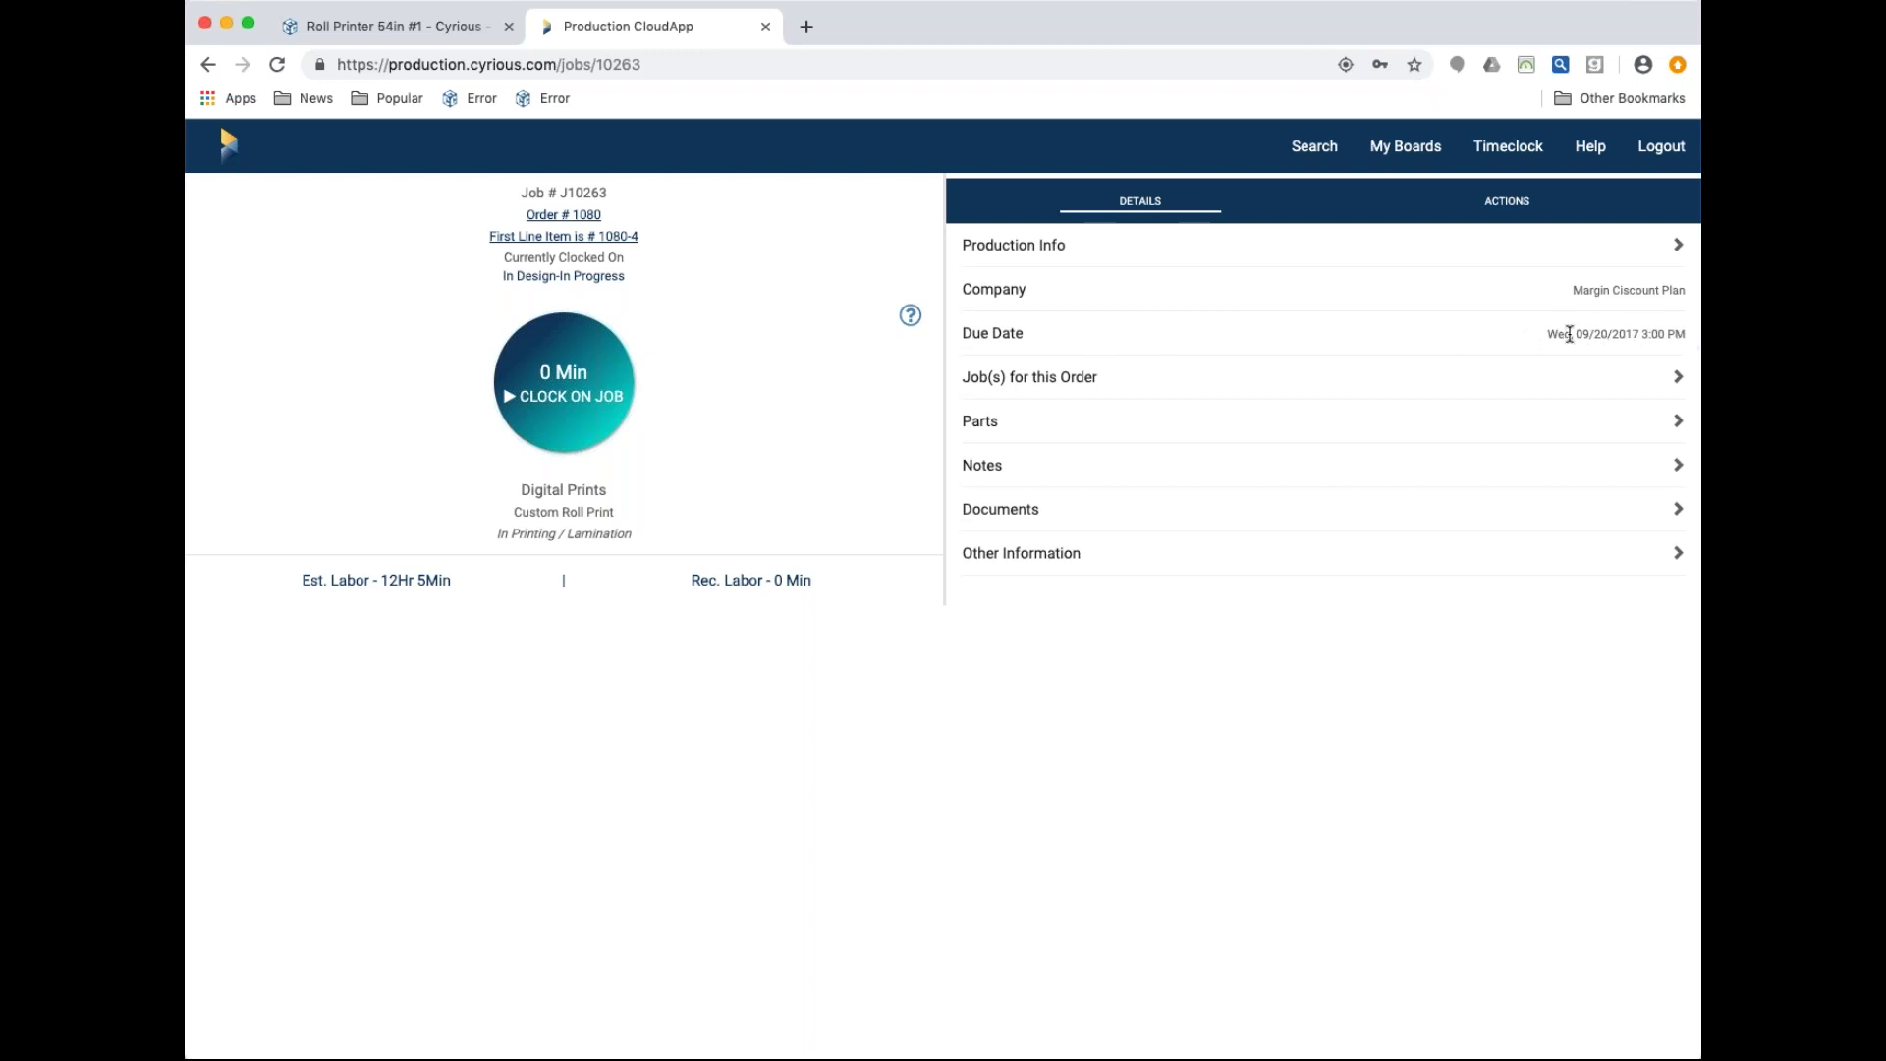
left_click(1679, 379)
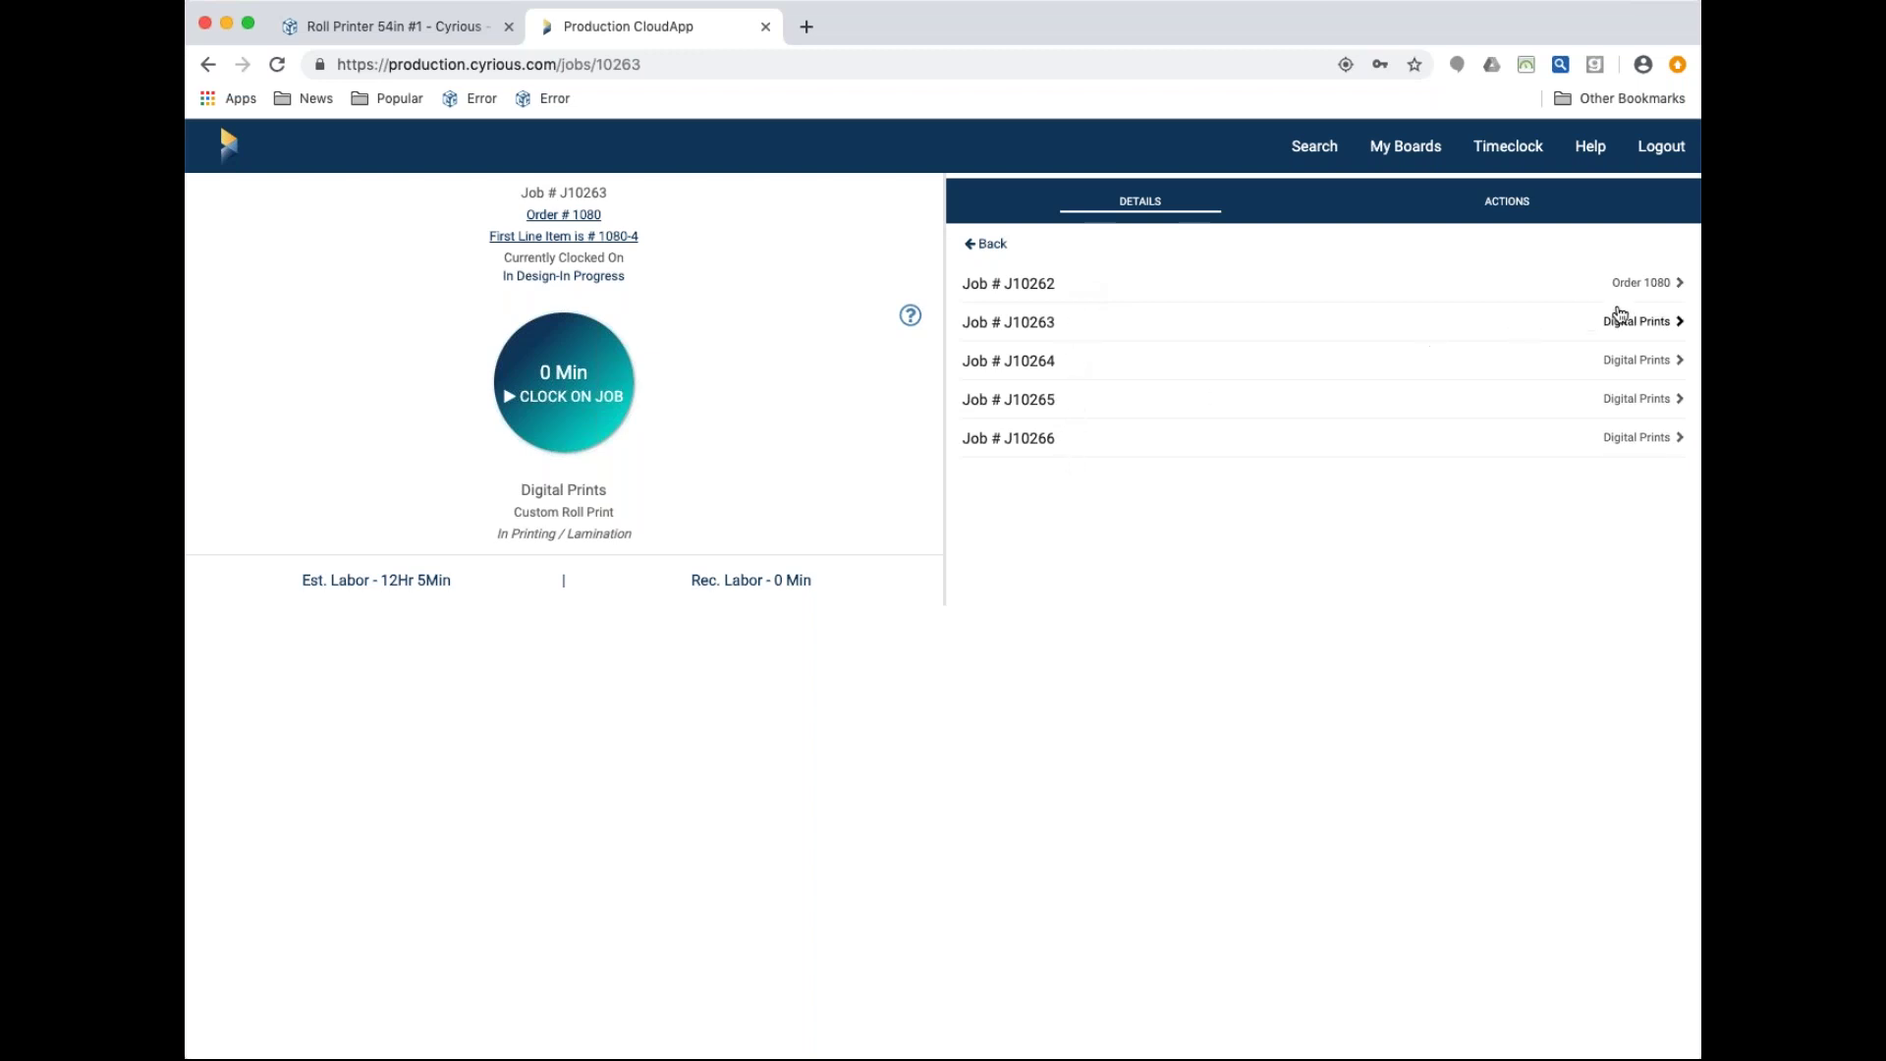
left_click(1681, 284)
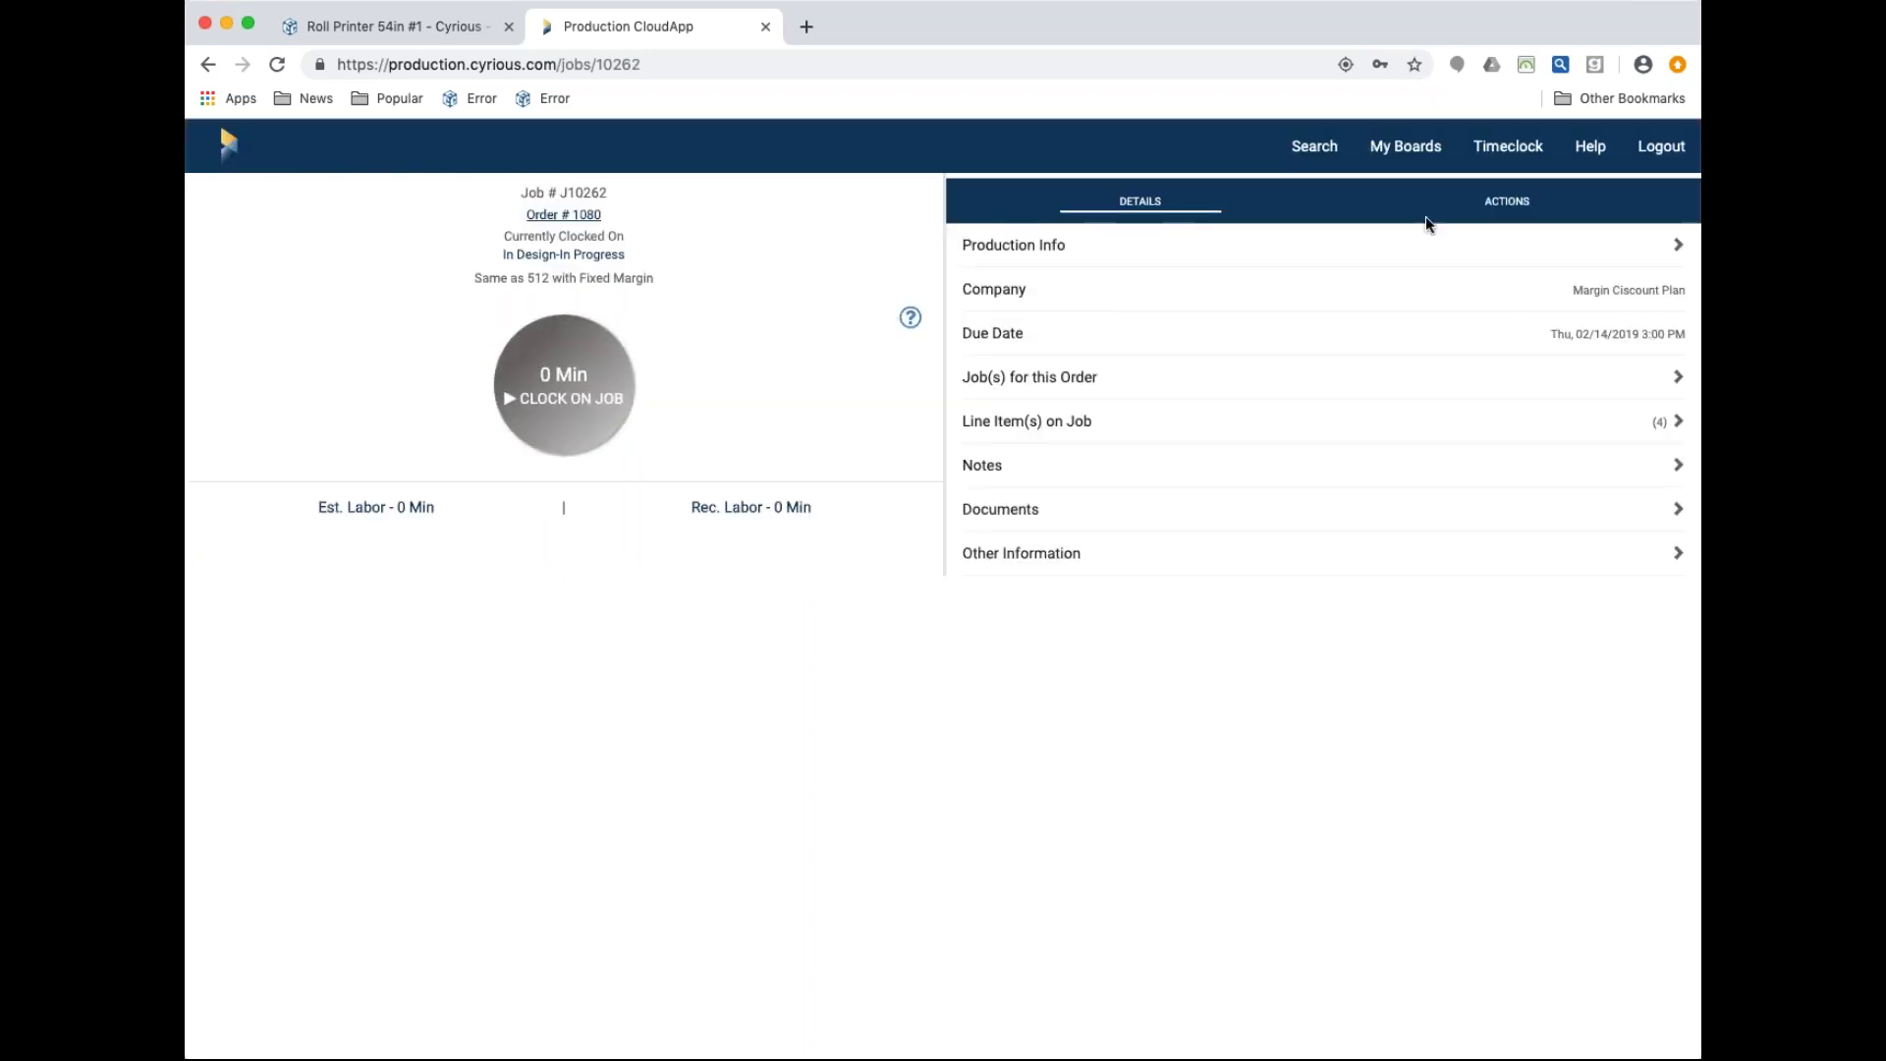
left_click(208, 64)
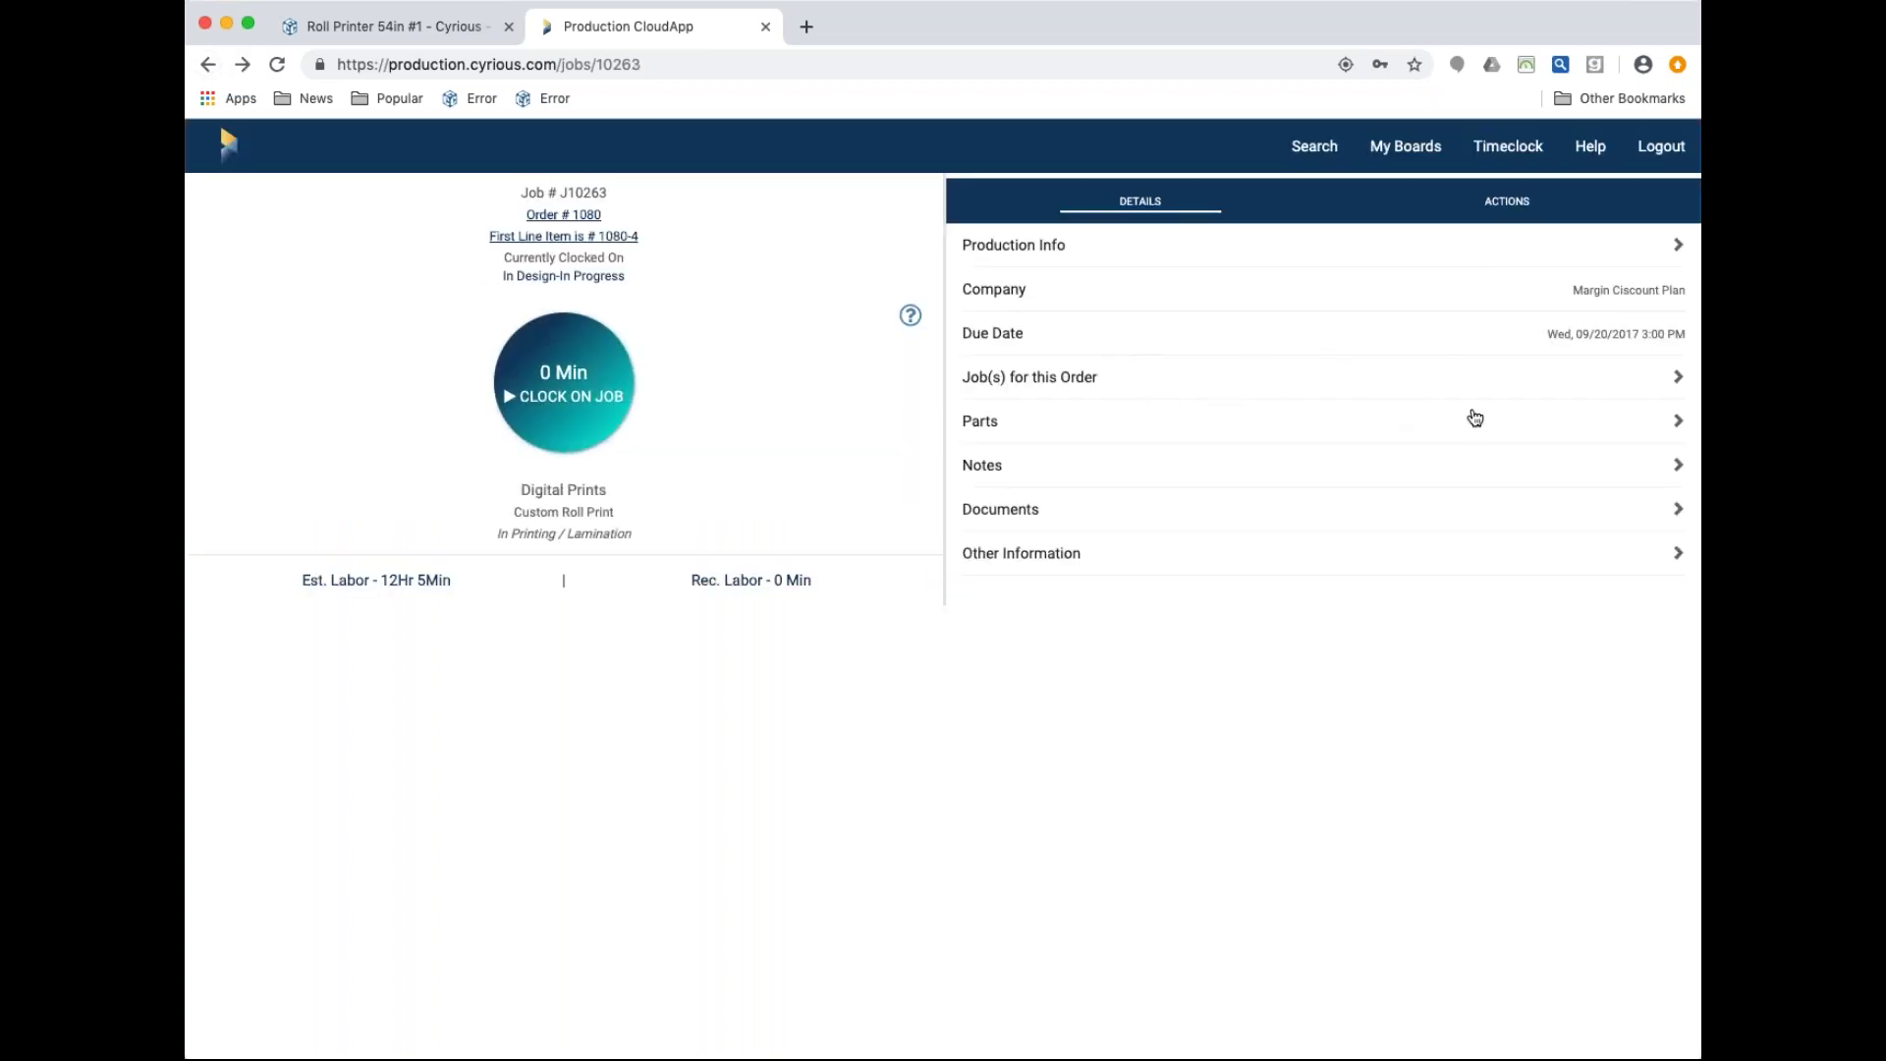
Review the job's parts under Materials and Machines, and return to the Production Boards
left_click(1680, 429)
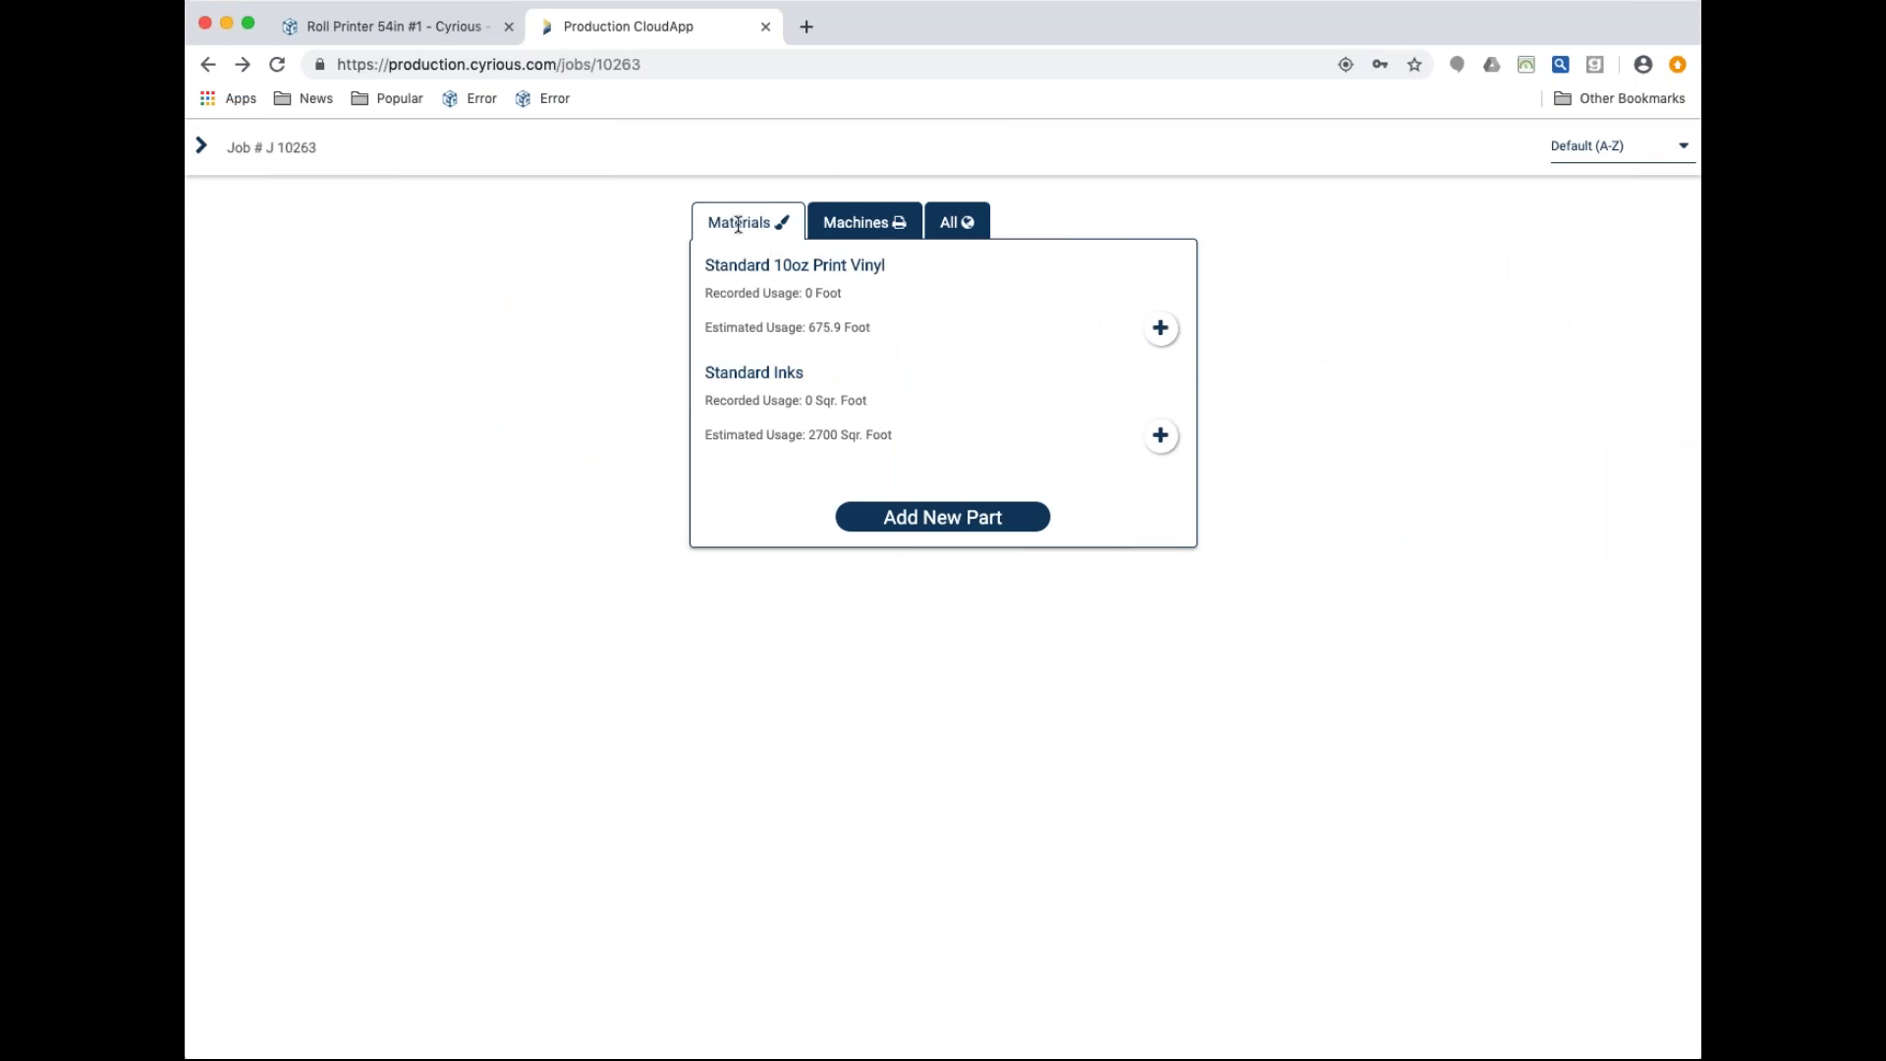
left_click(851, 226)
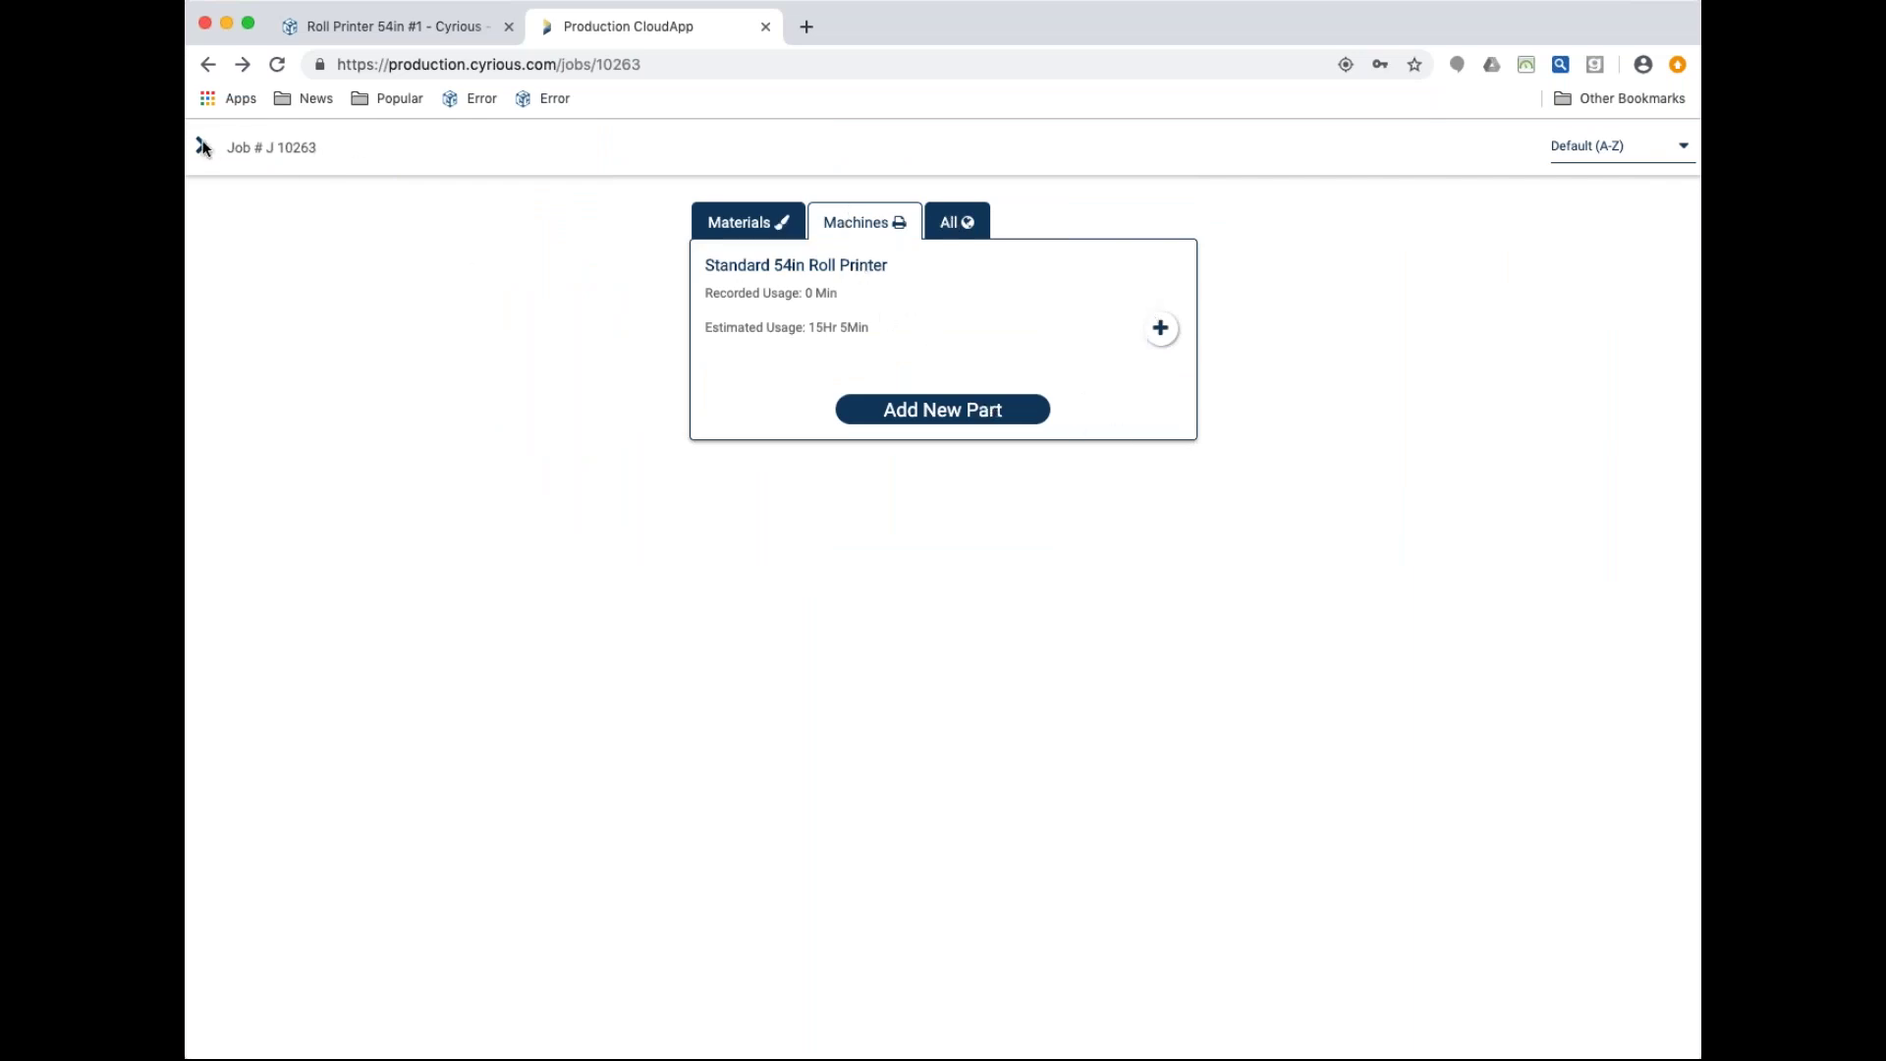
left_click_drag(203, 147, 219, 269)
left_click(204, 65)
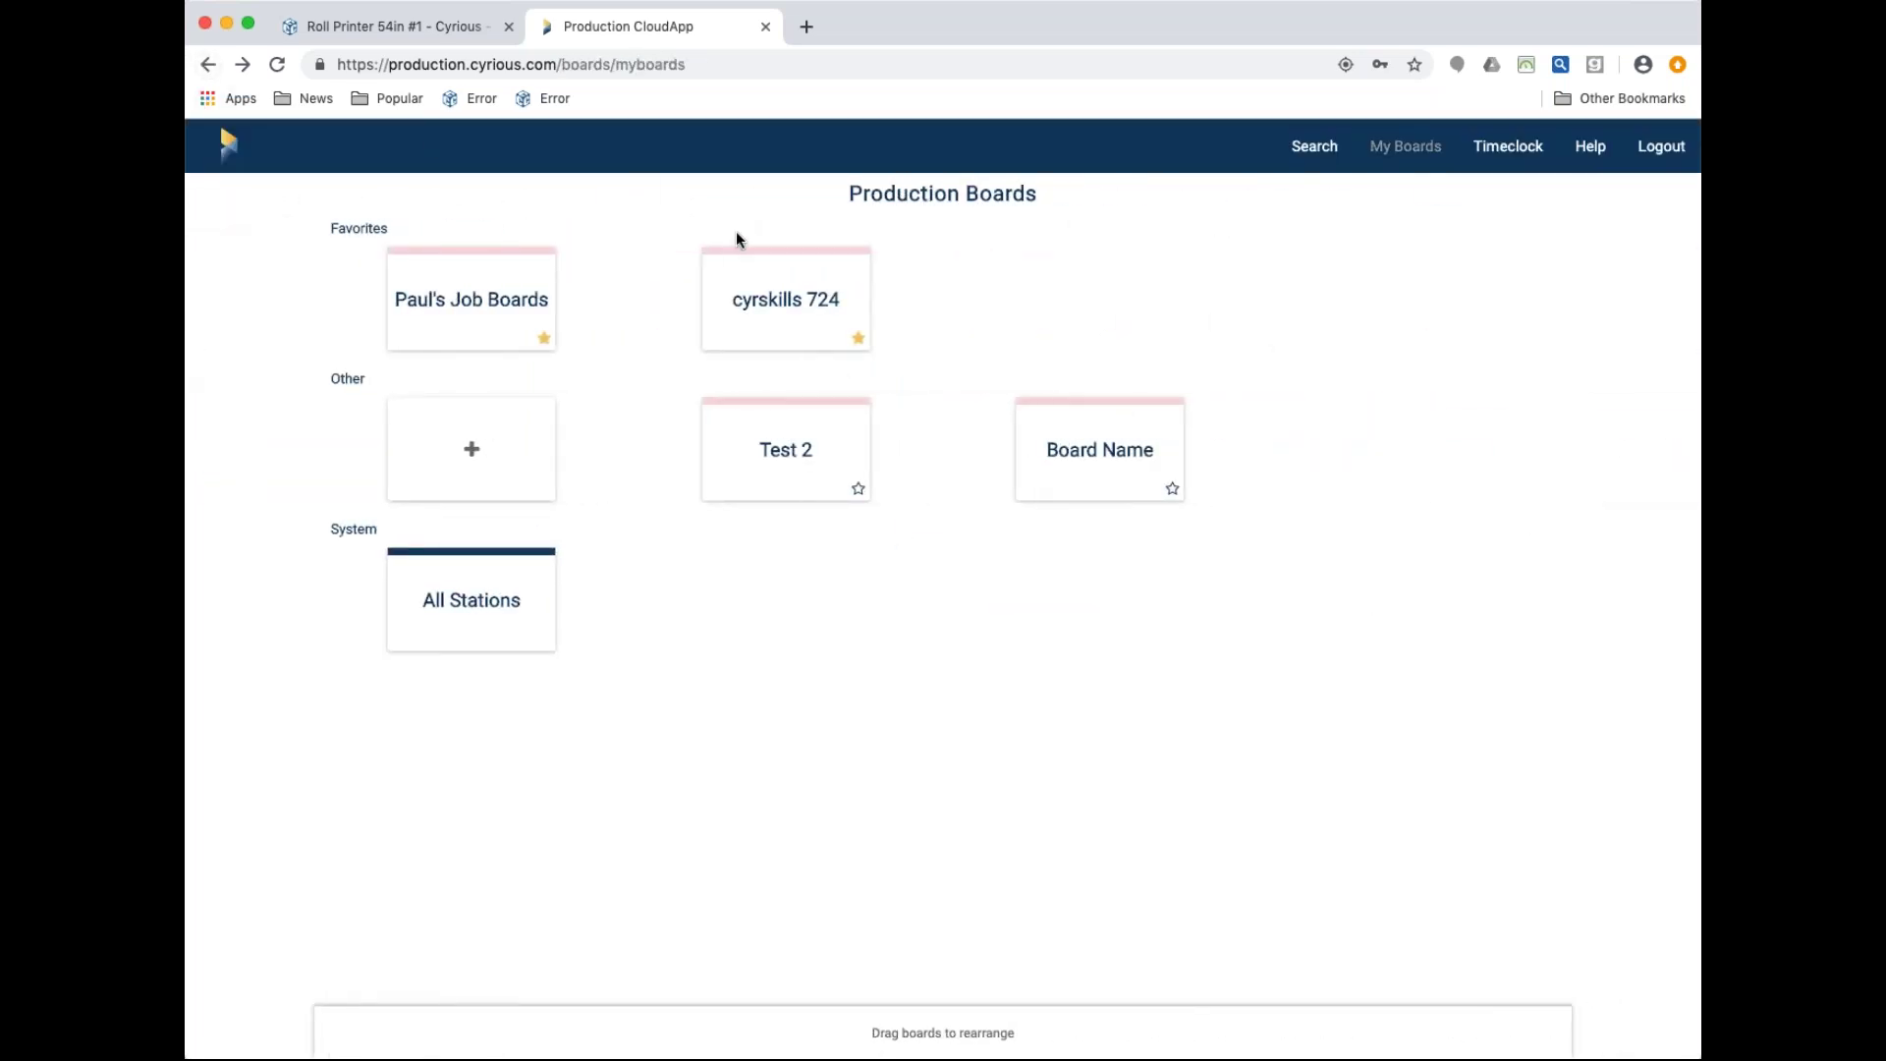
On the cyrskills 724 board, change the In Fabrication Custom Flat Stock Print job's station to In Servicing-In Queue
left_click(771, 306)
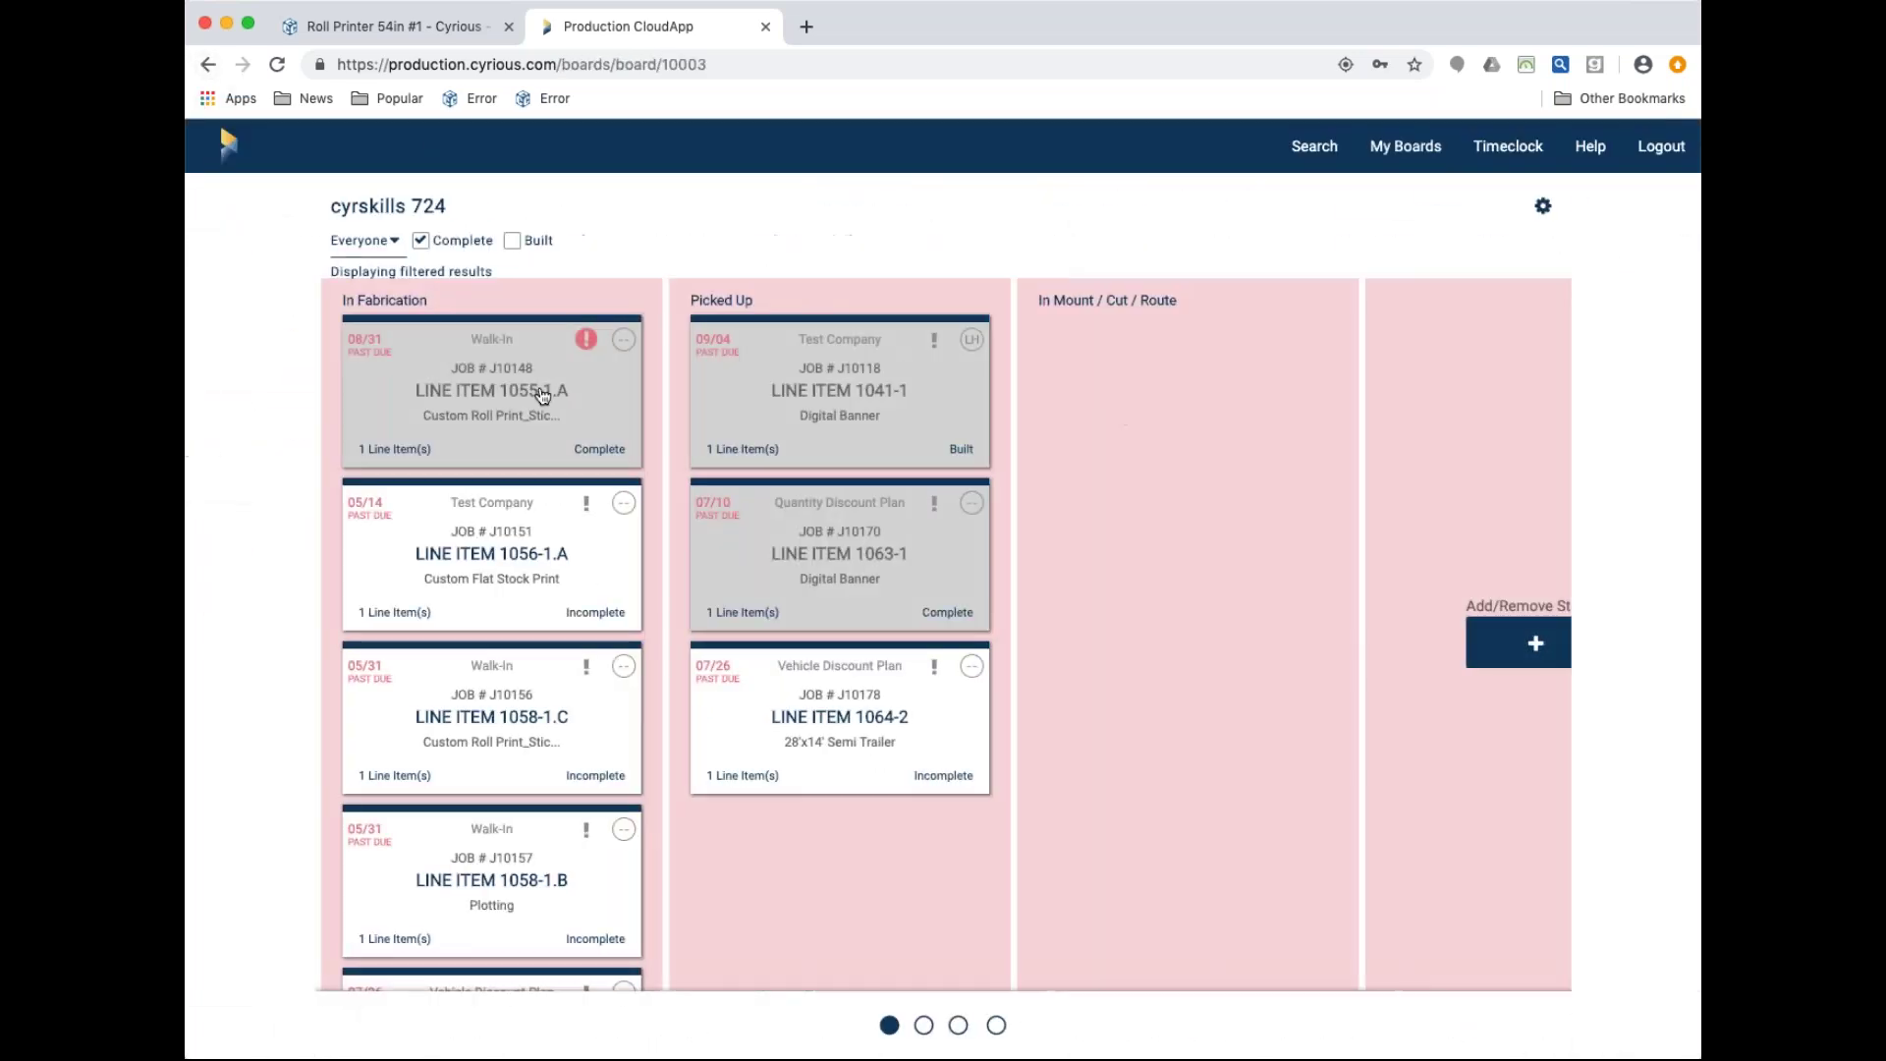
left_click(510, 540)
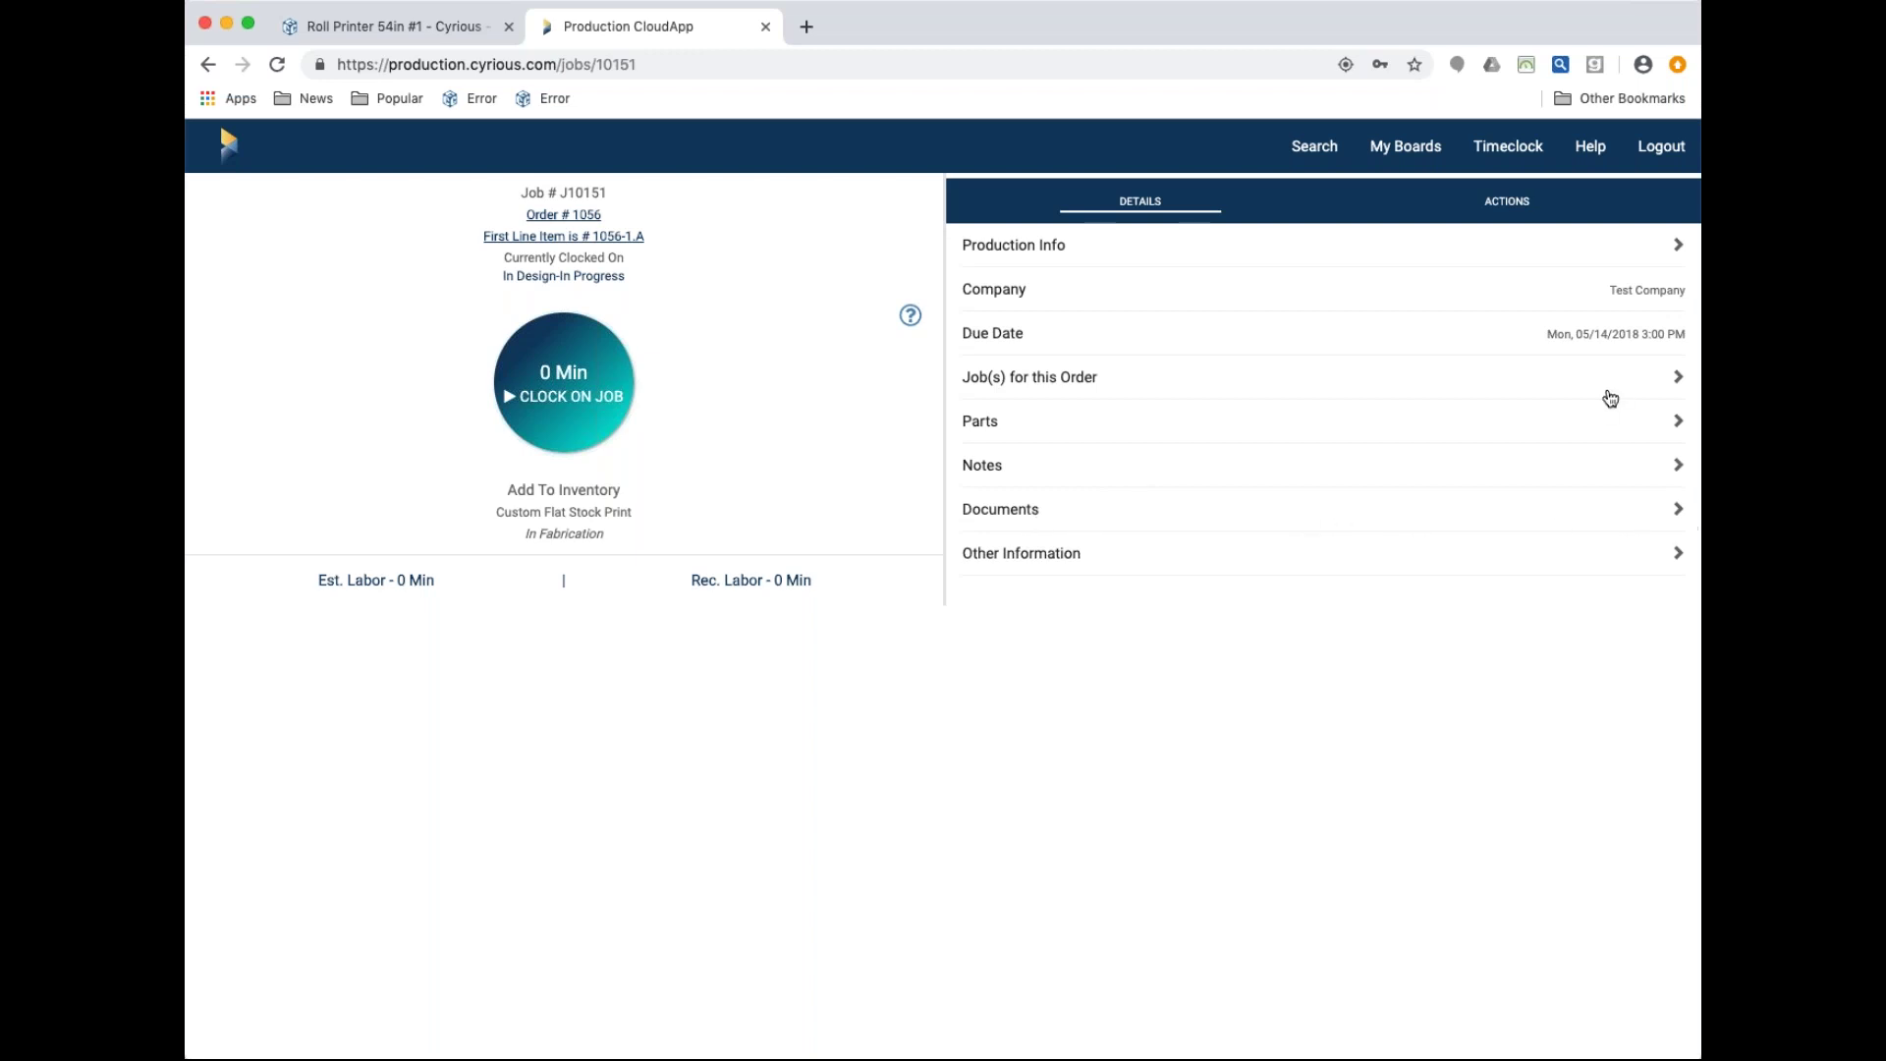
left_click(1504, 203)
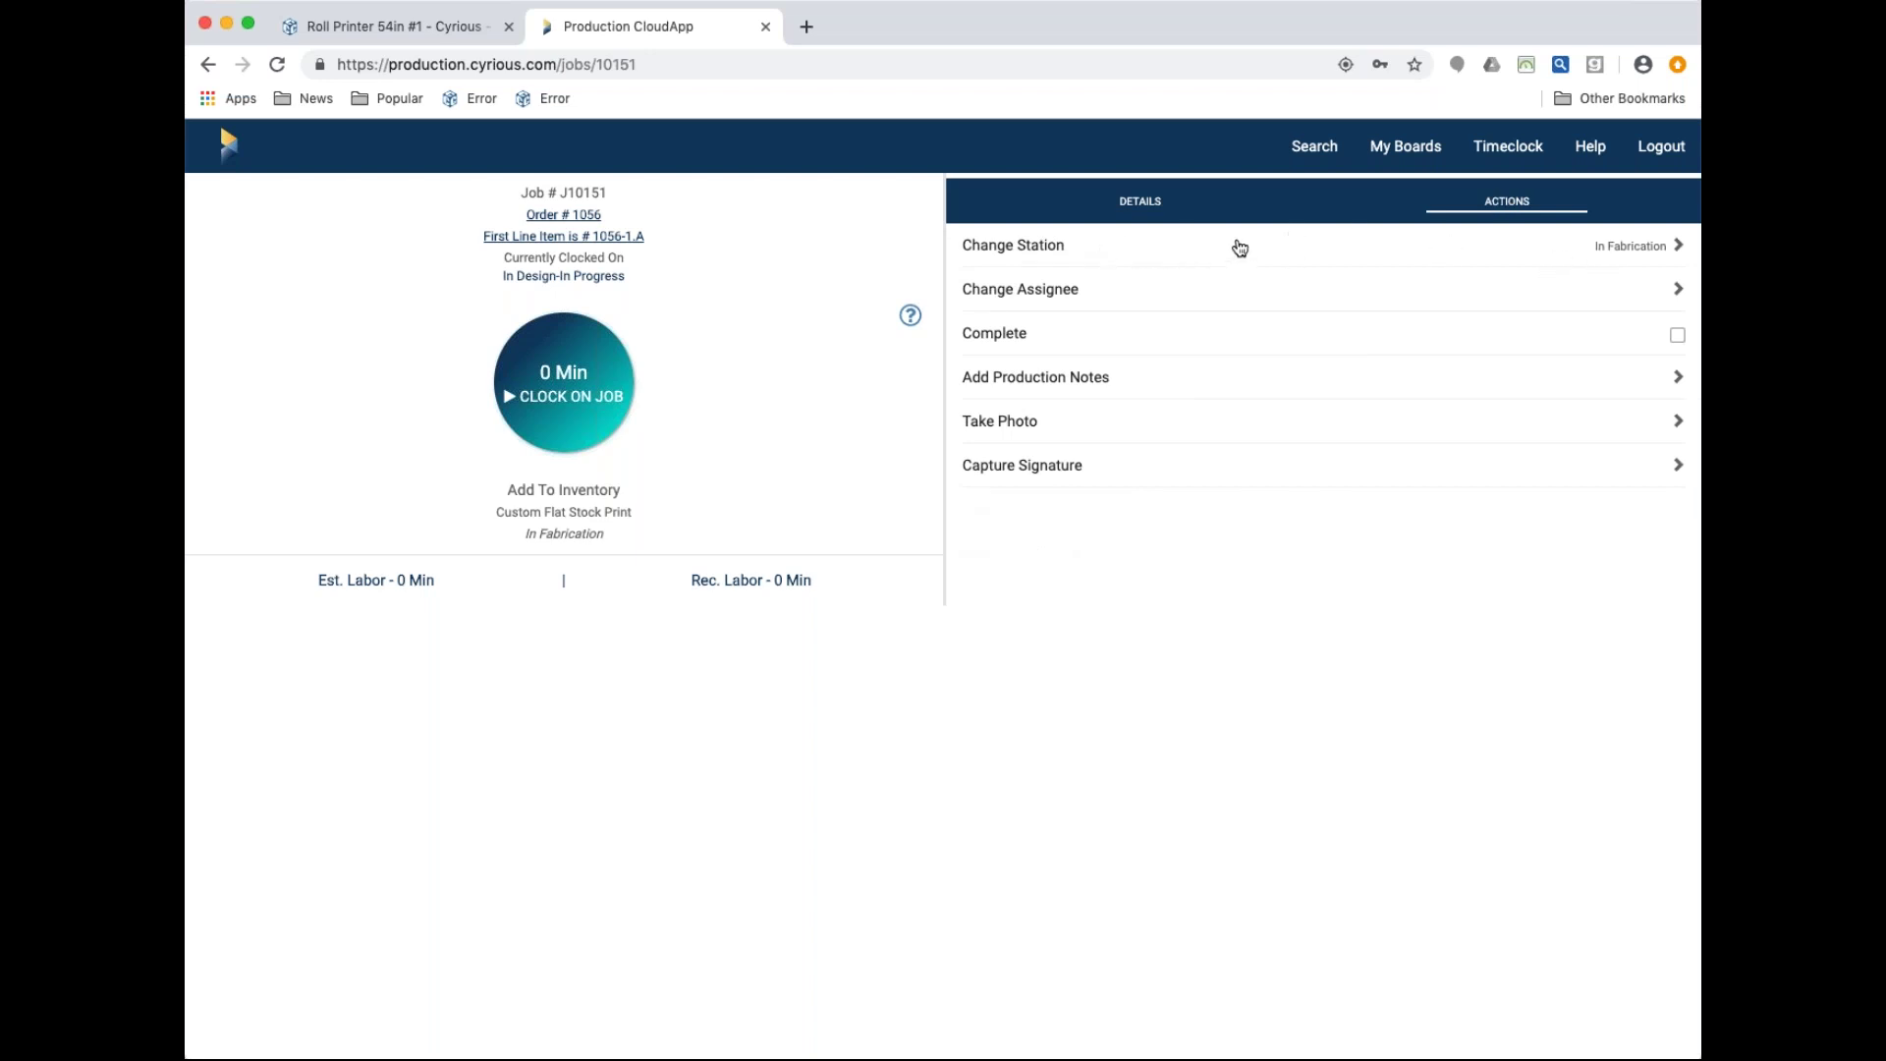
left_click(1679, 252)
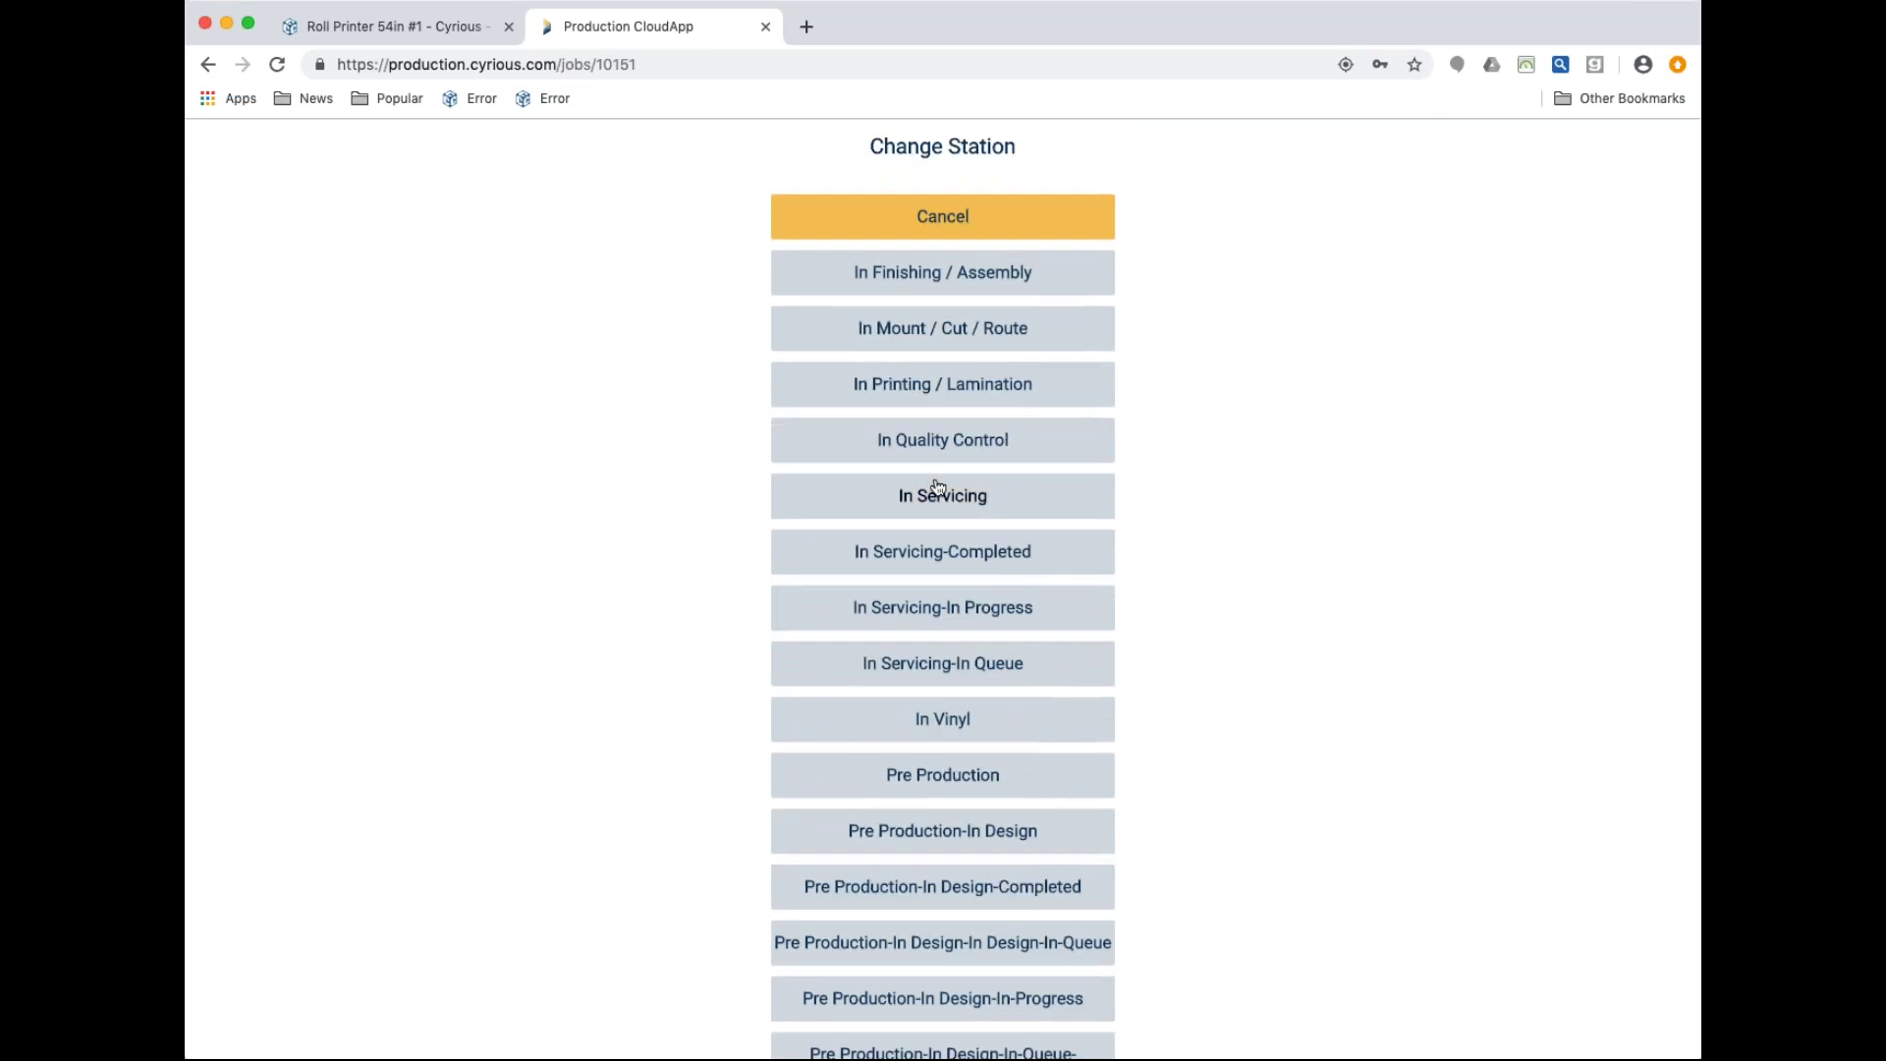
left_click_drag(936, 486, 905, 680)
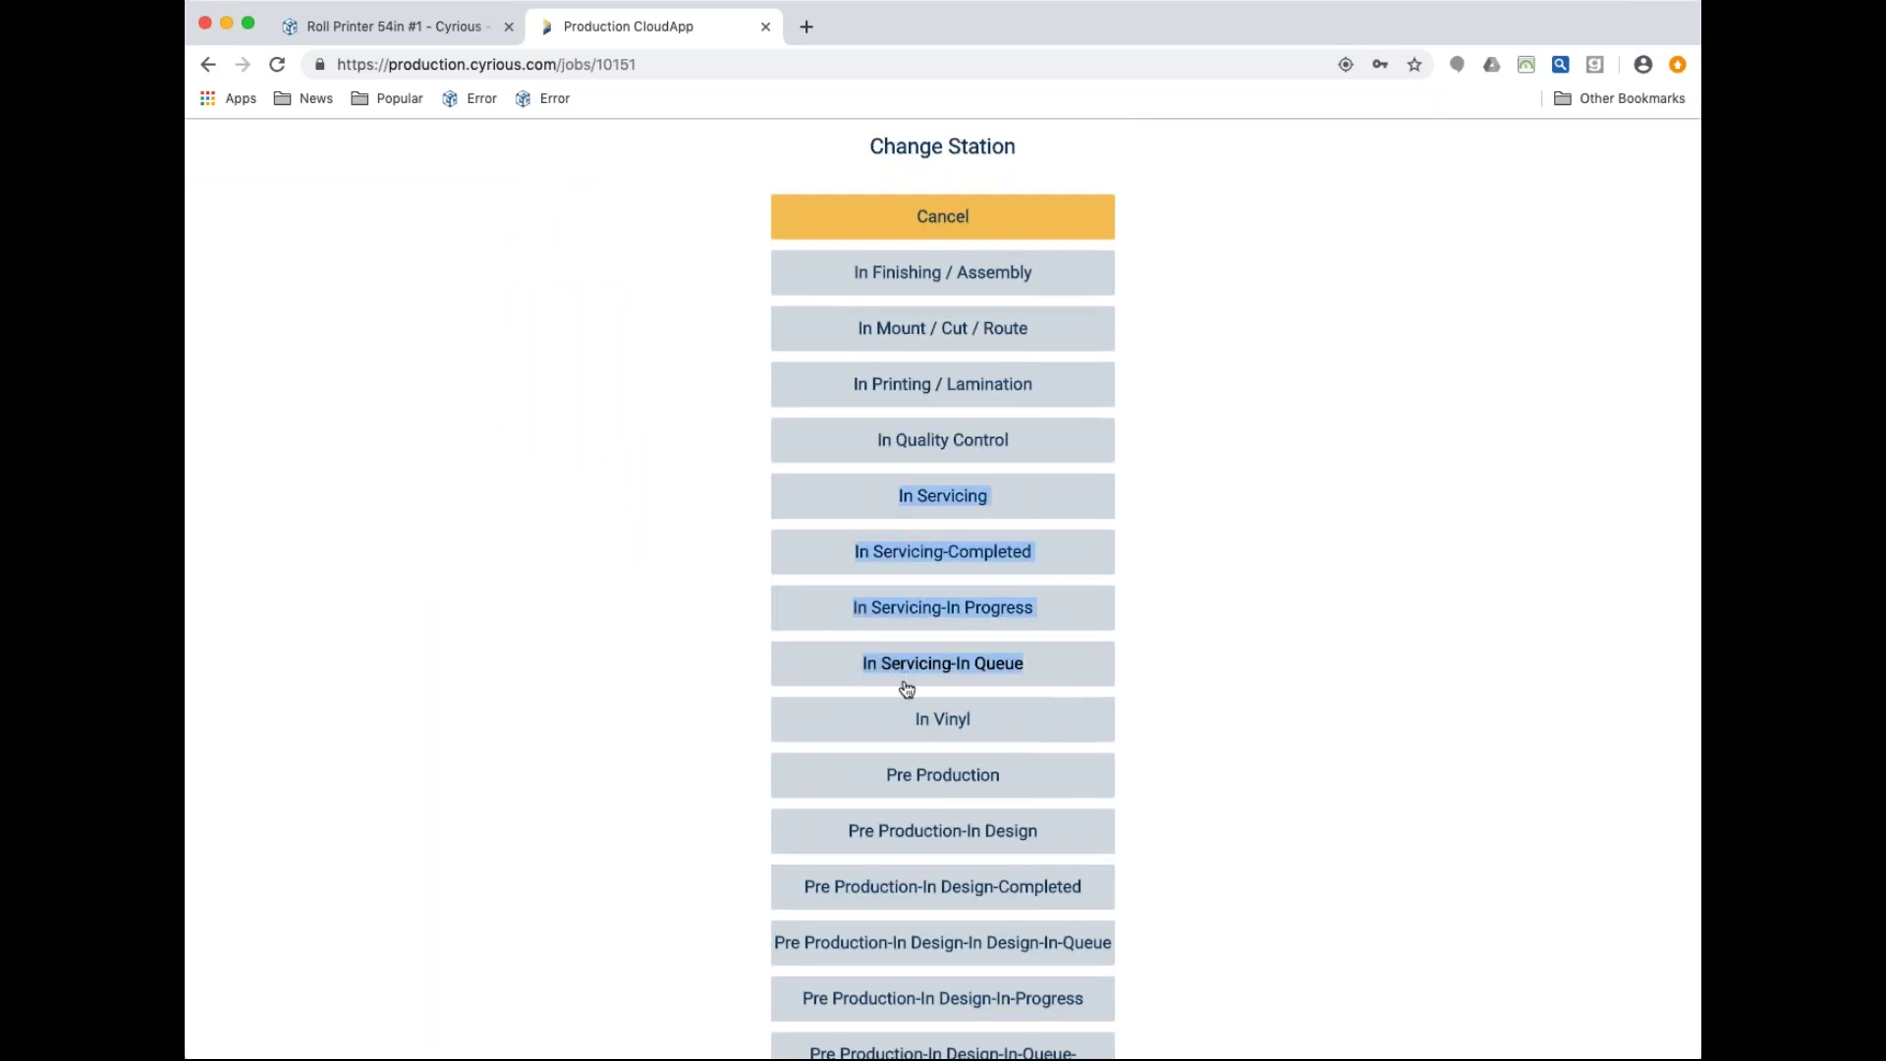
left_click(904, 680)
Open the photo capture for the job, go back to the board, and open the Picked Up 28'x14' Semi Trailer job
left_click(1375, 425)
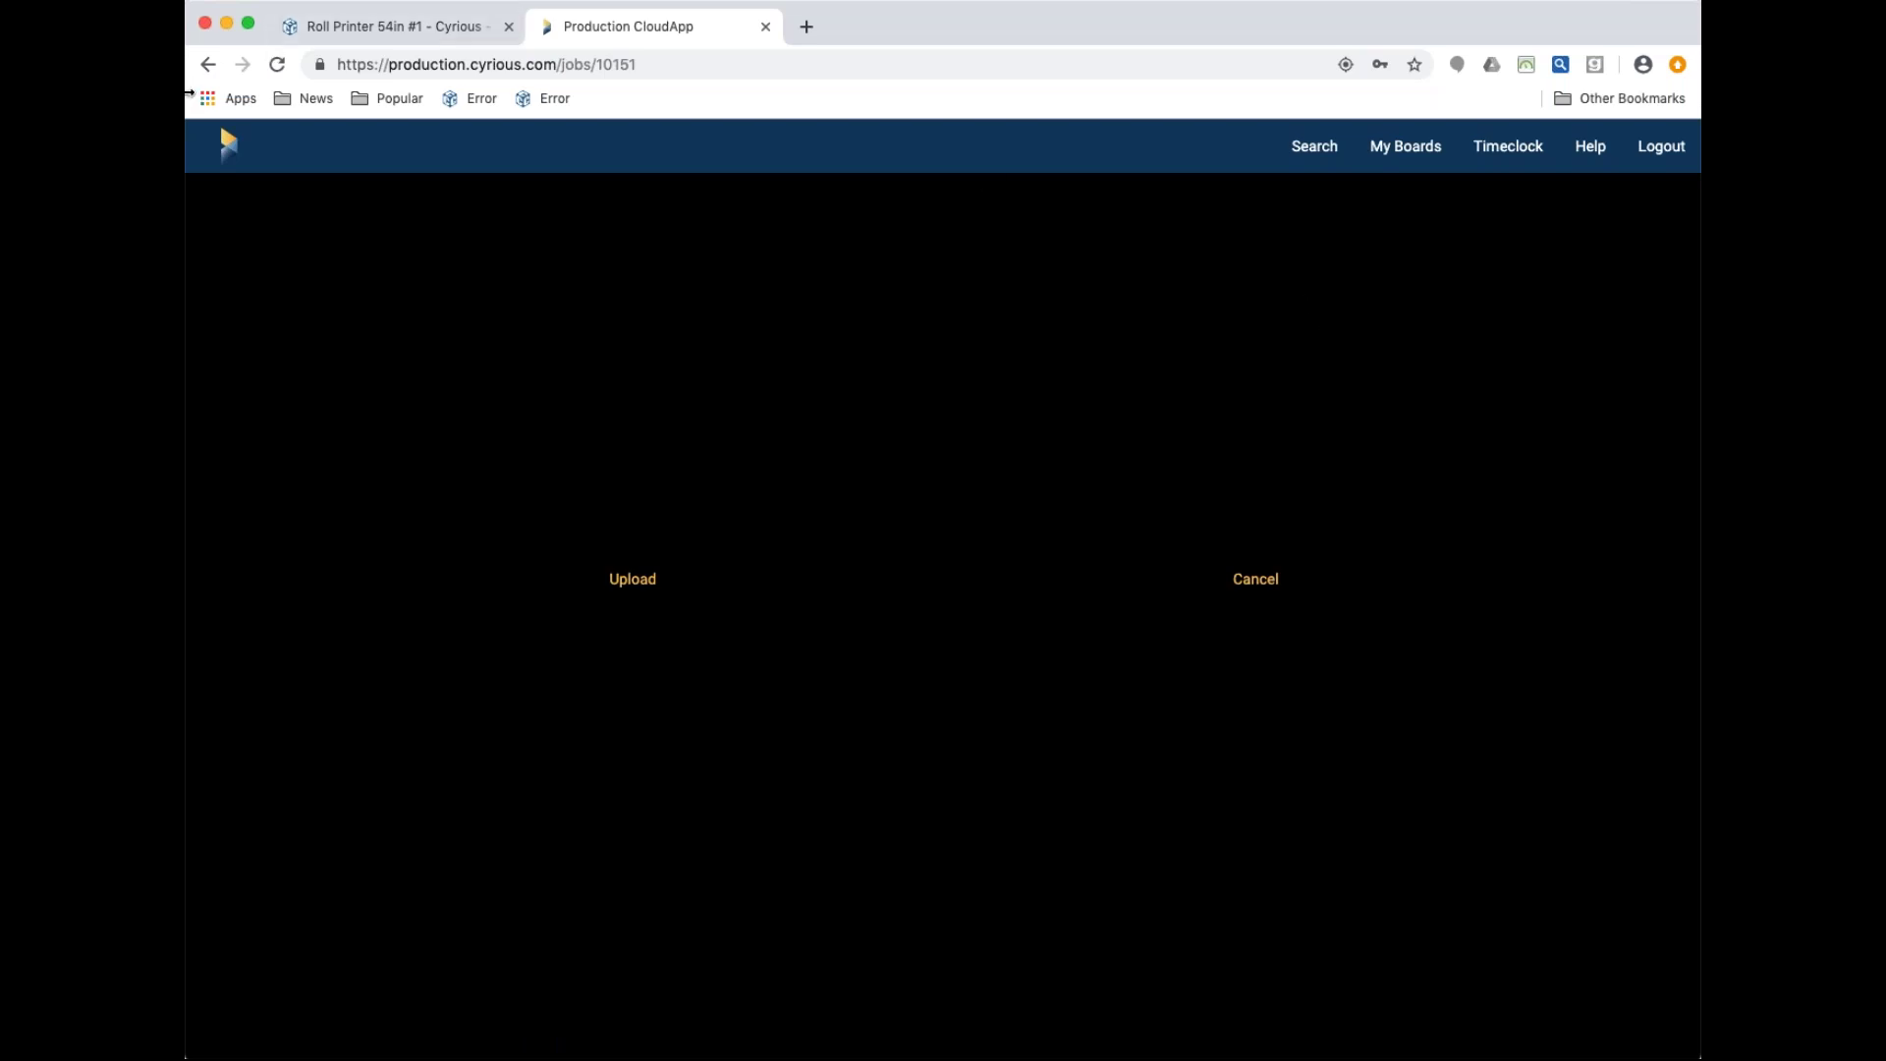
left_click(206, 65)
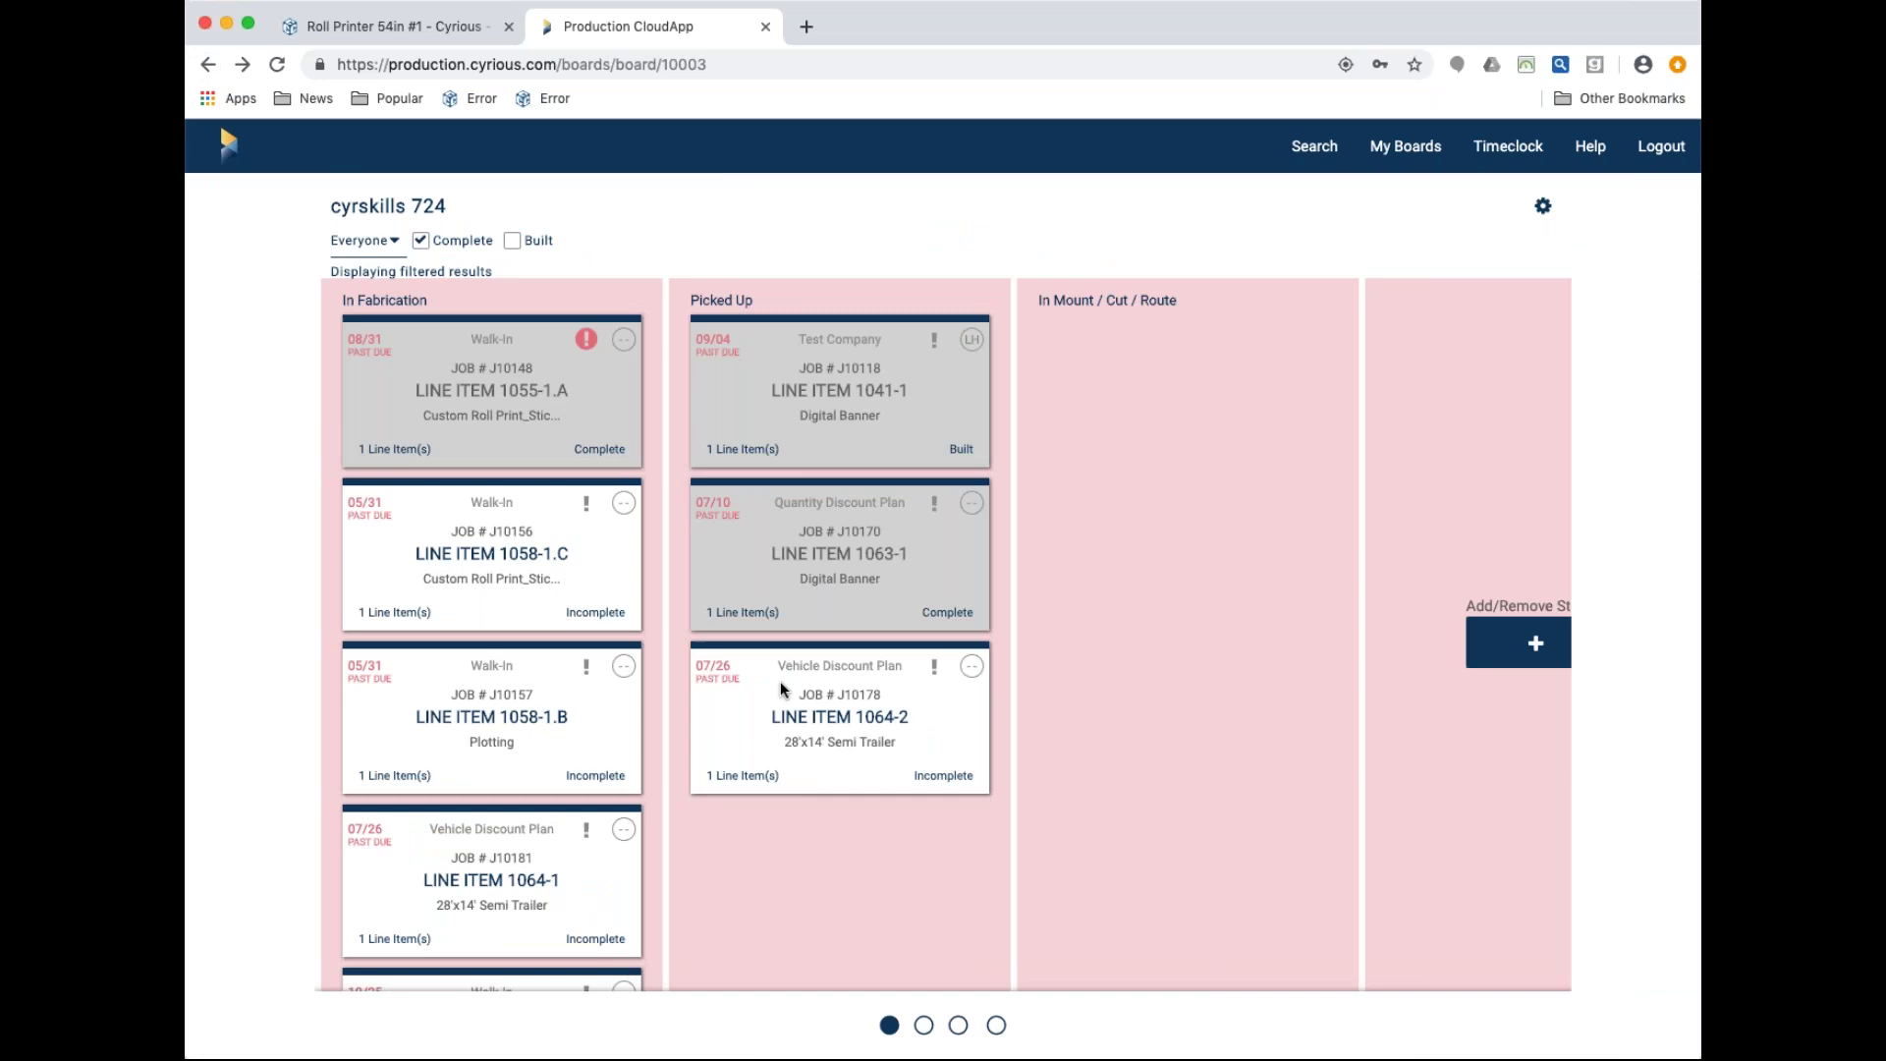
left_click(783, 690)
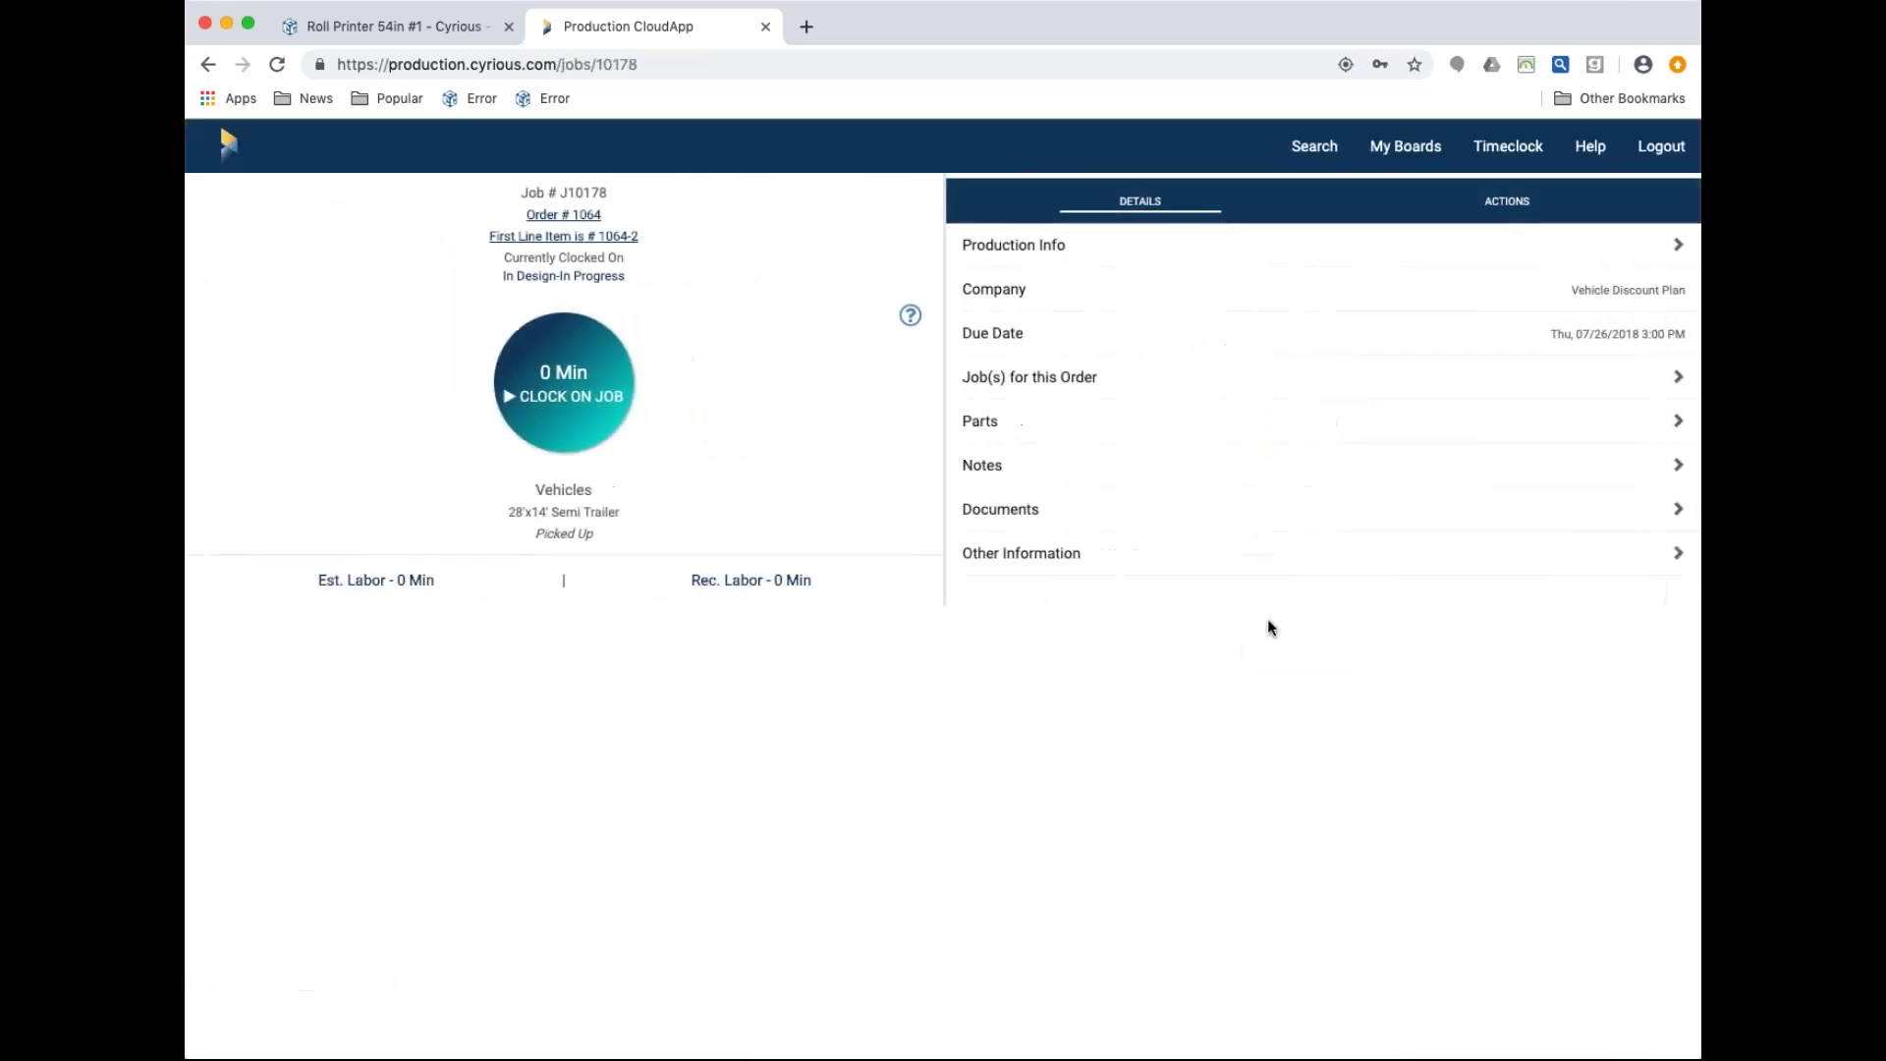
Show the actions available for the 28'x14' Semi Trailer job
left_click(1510, 203)
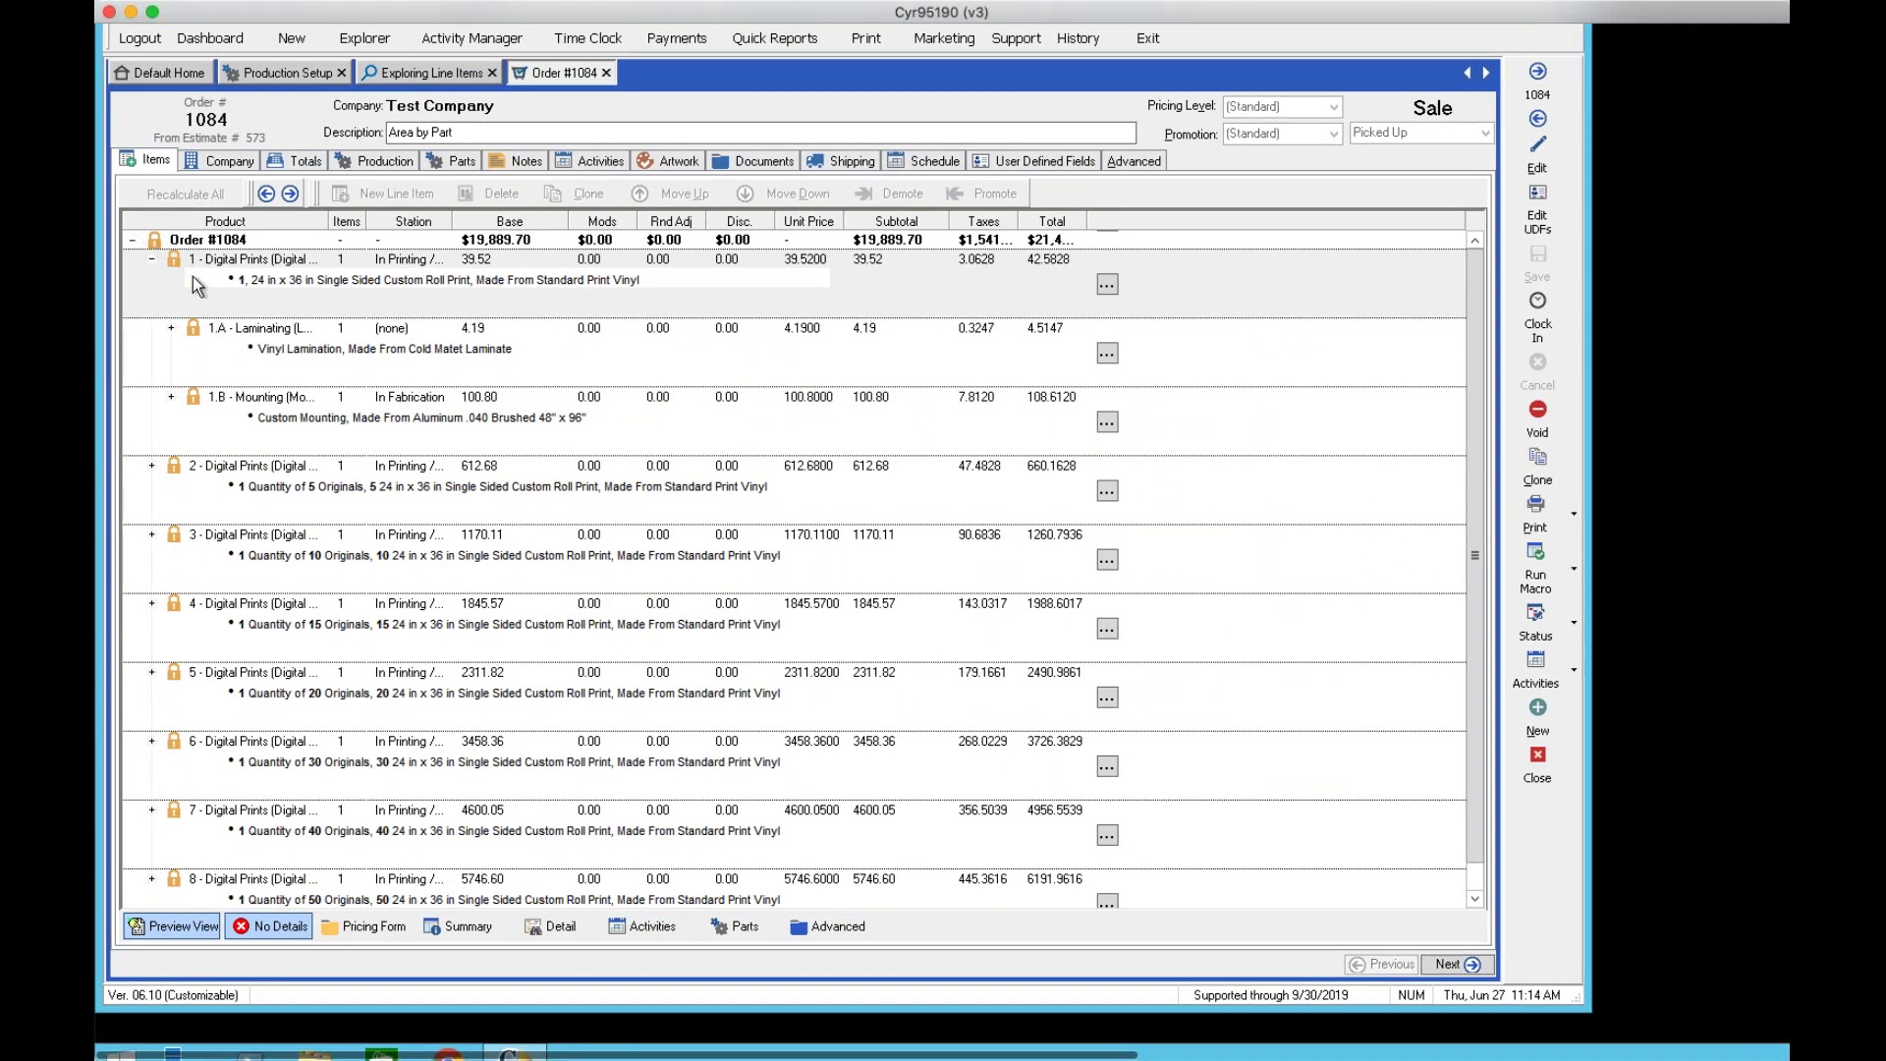
In Control, review the first line item's children on the Test Company order and check the Laminating item's pricing form
left_click(149, 261)
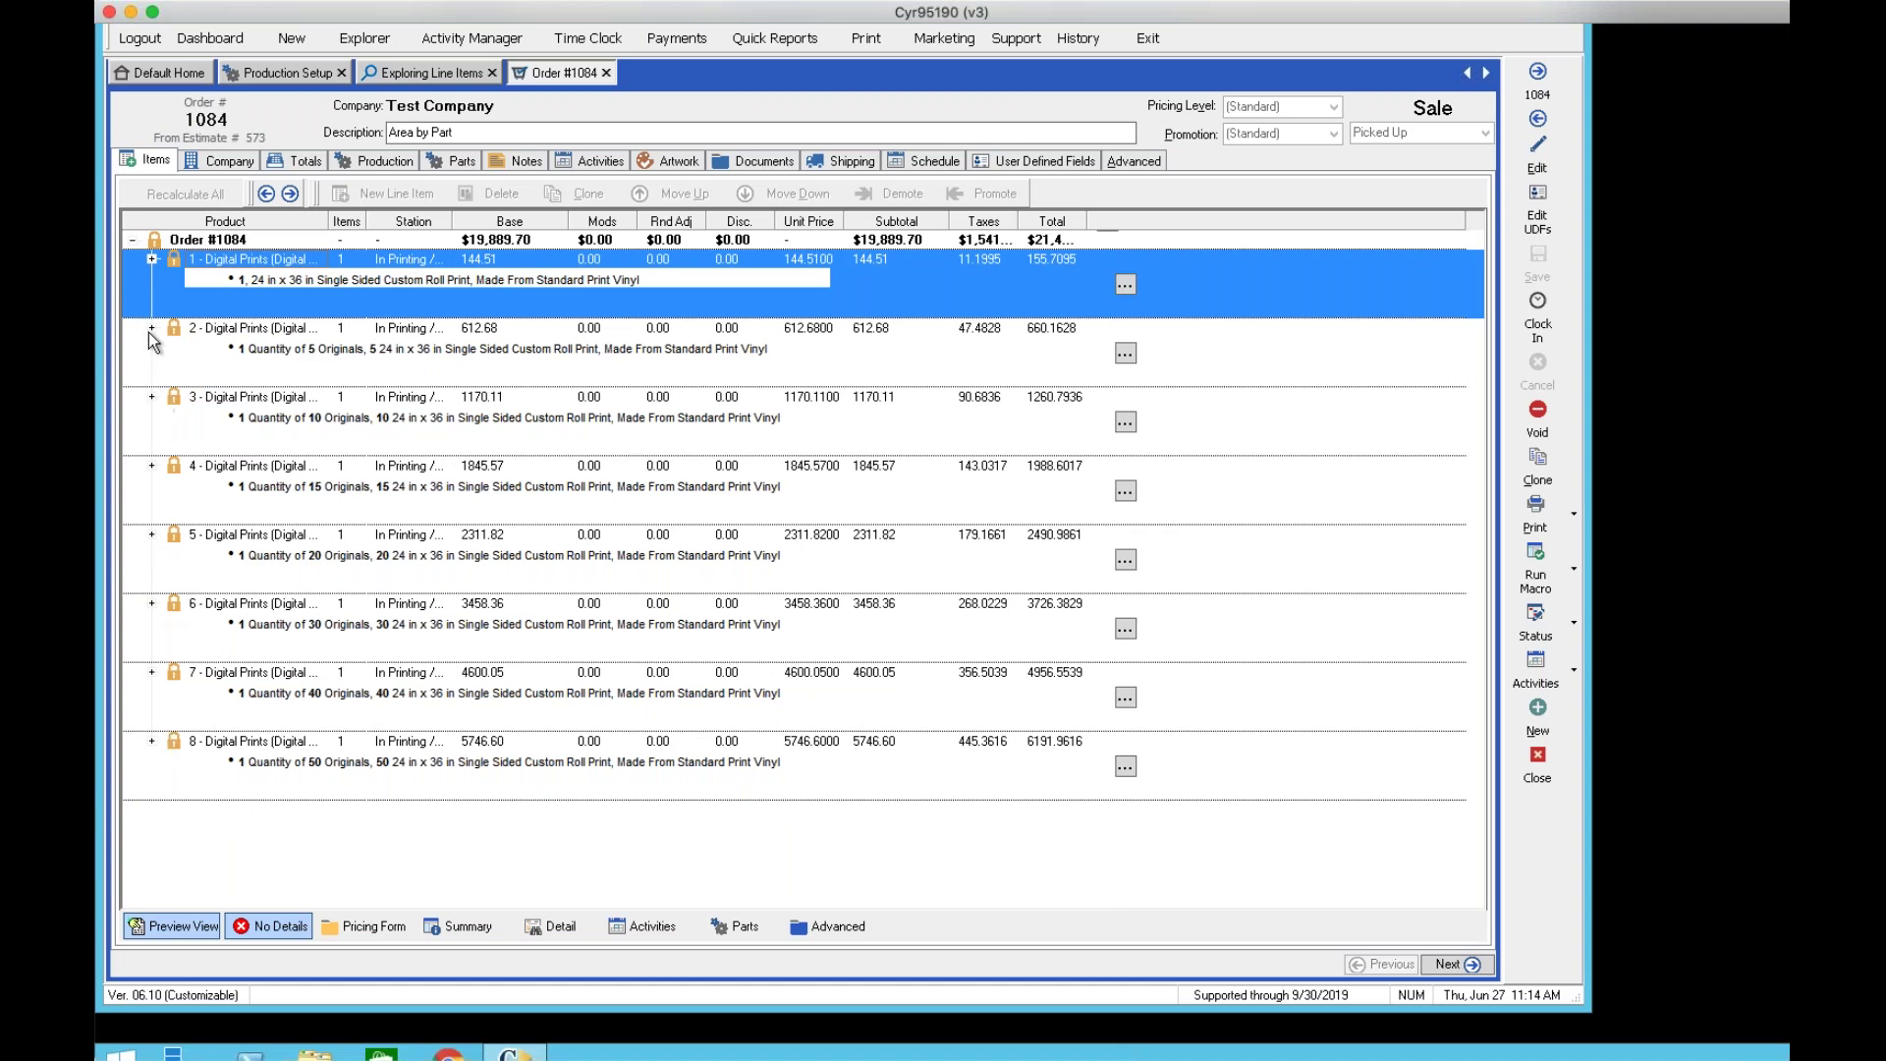
left_click(151, 259)
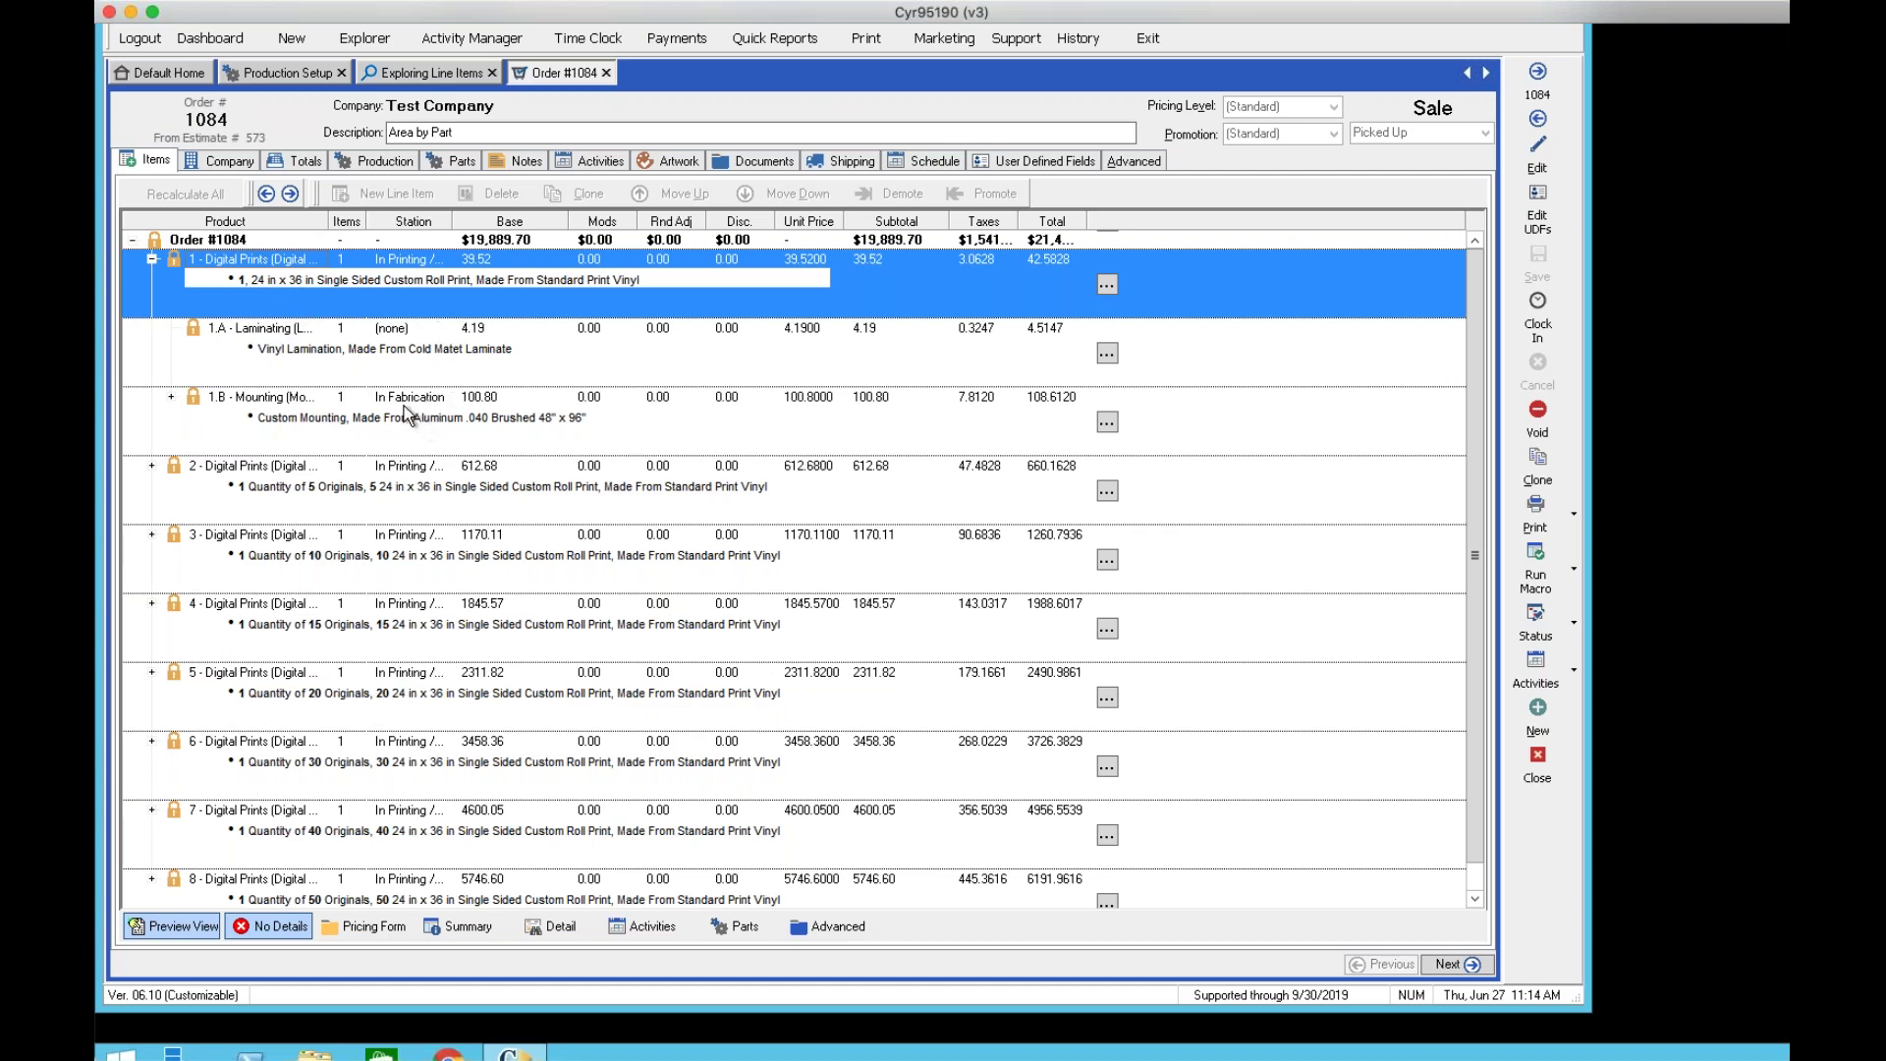
left_click(396, 342)
double_click(393, 334)
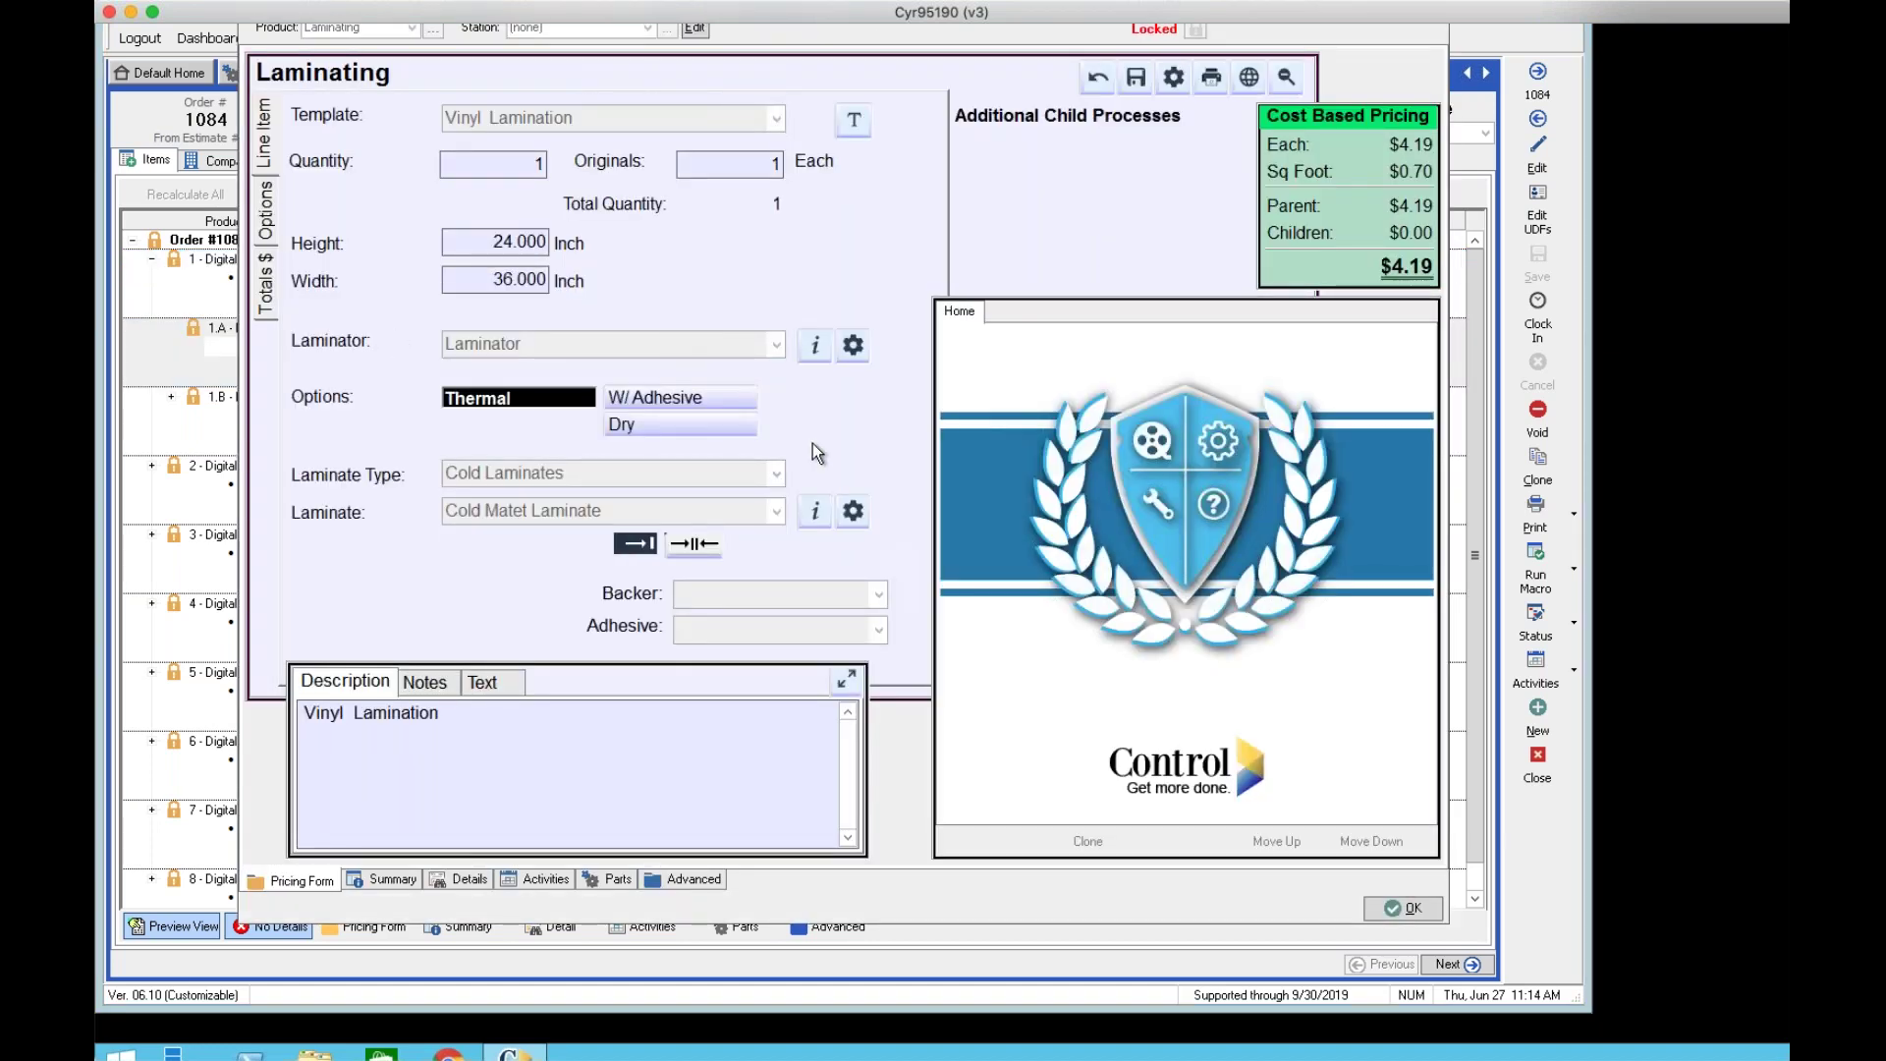
left_click(1404, 906)
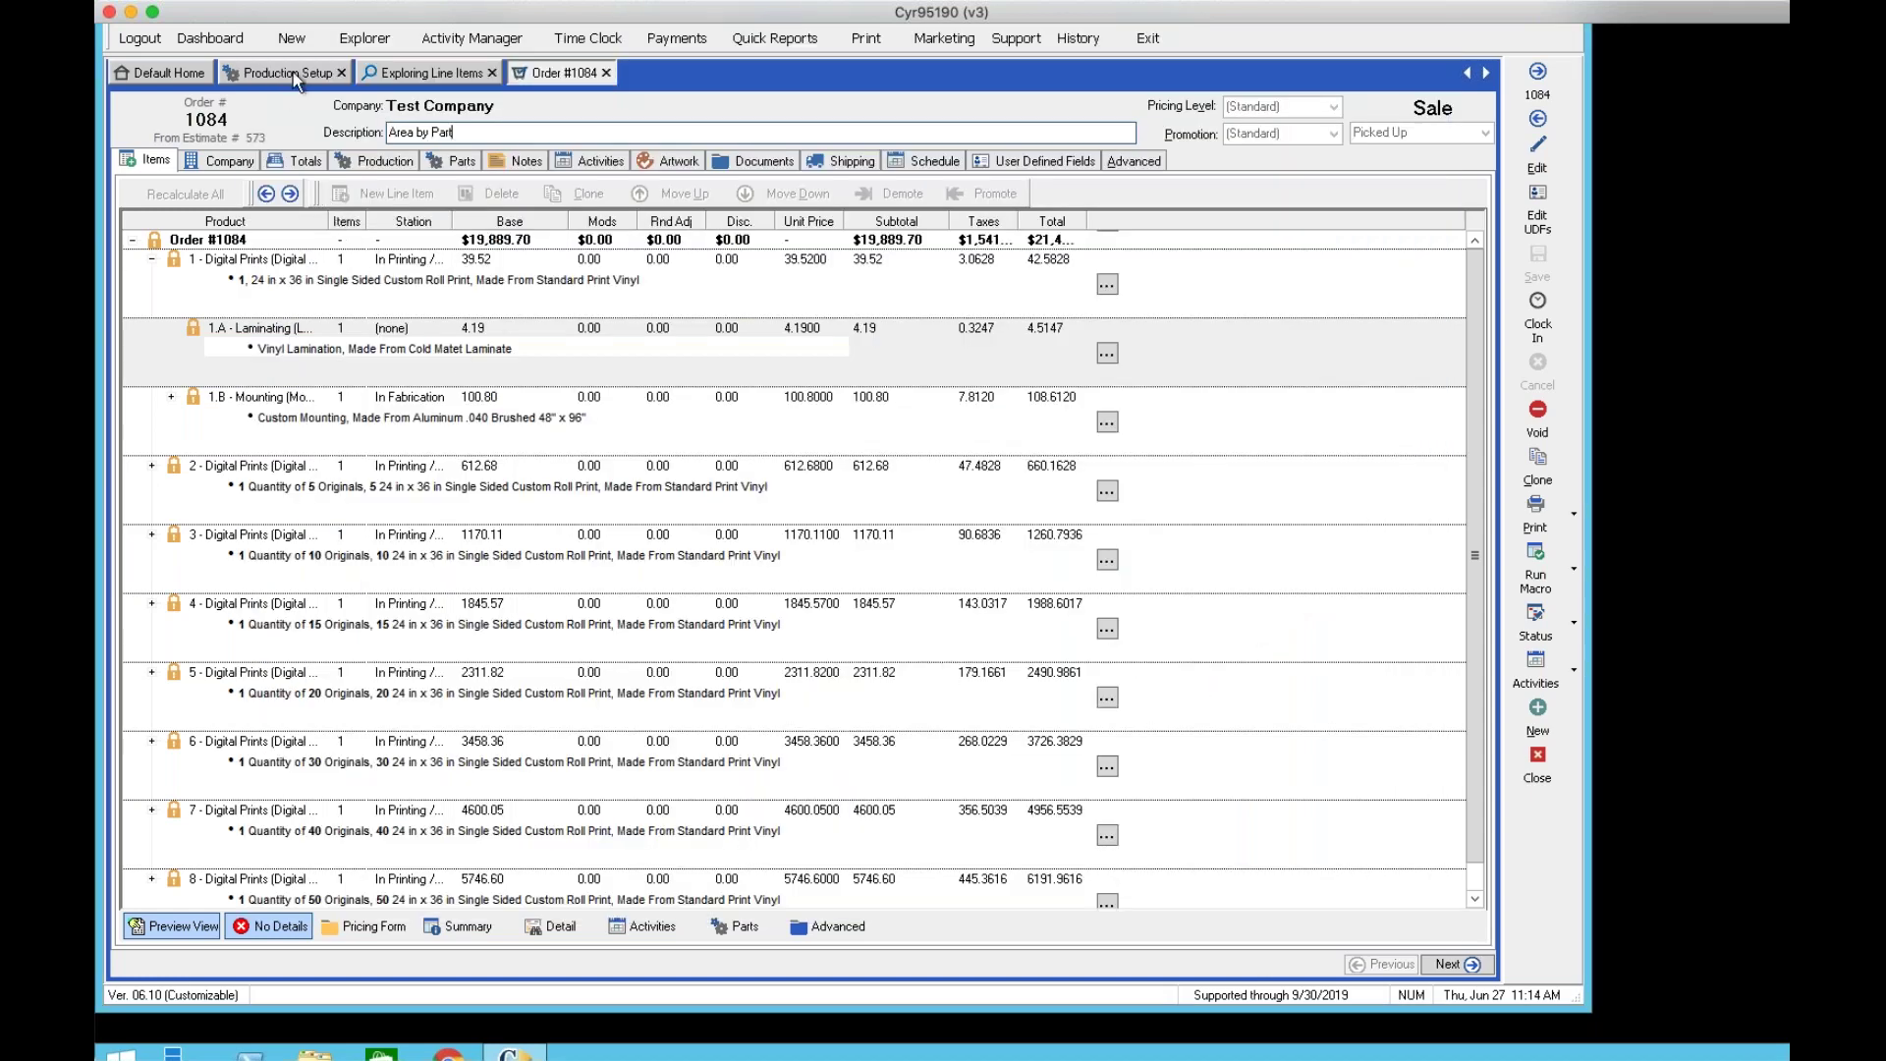
In the line items explorer, widen the Station column and change the station of Quantity Discount Plan's Mounting item 2.A to To Be Picked Up
left_click(438, 75)
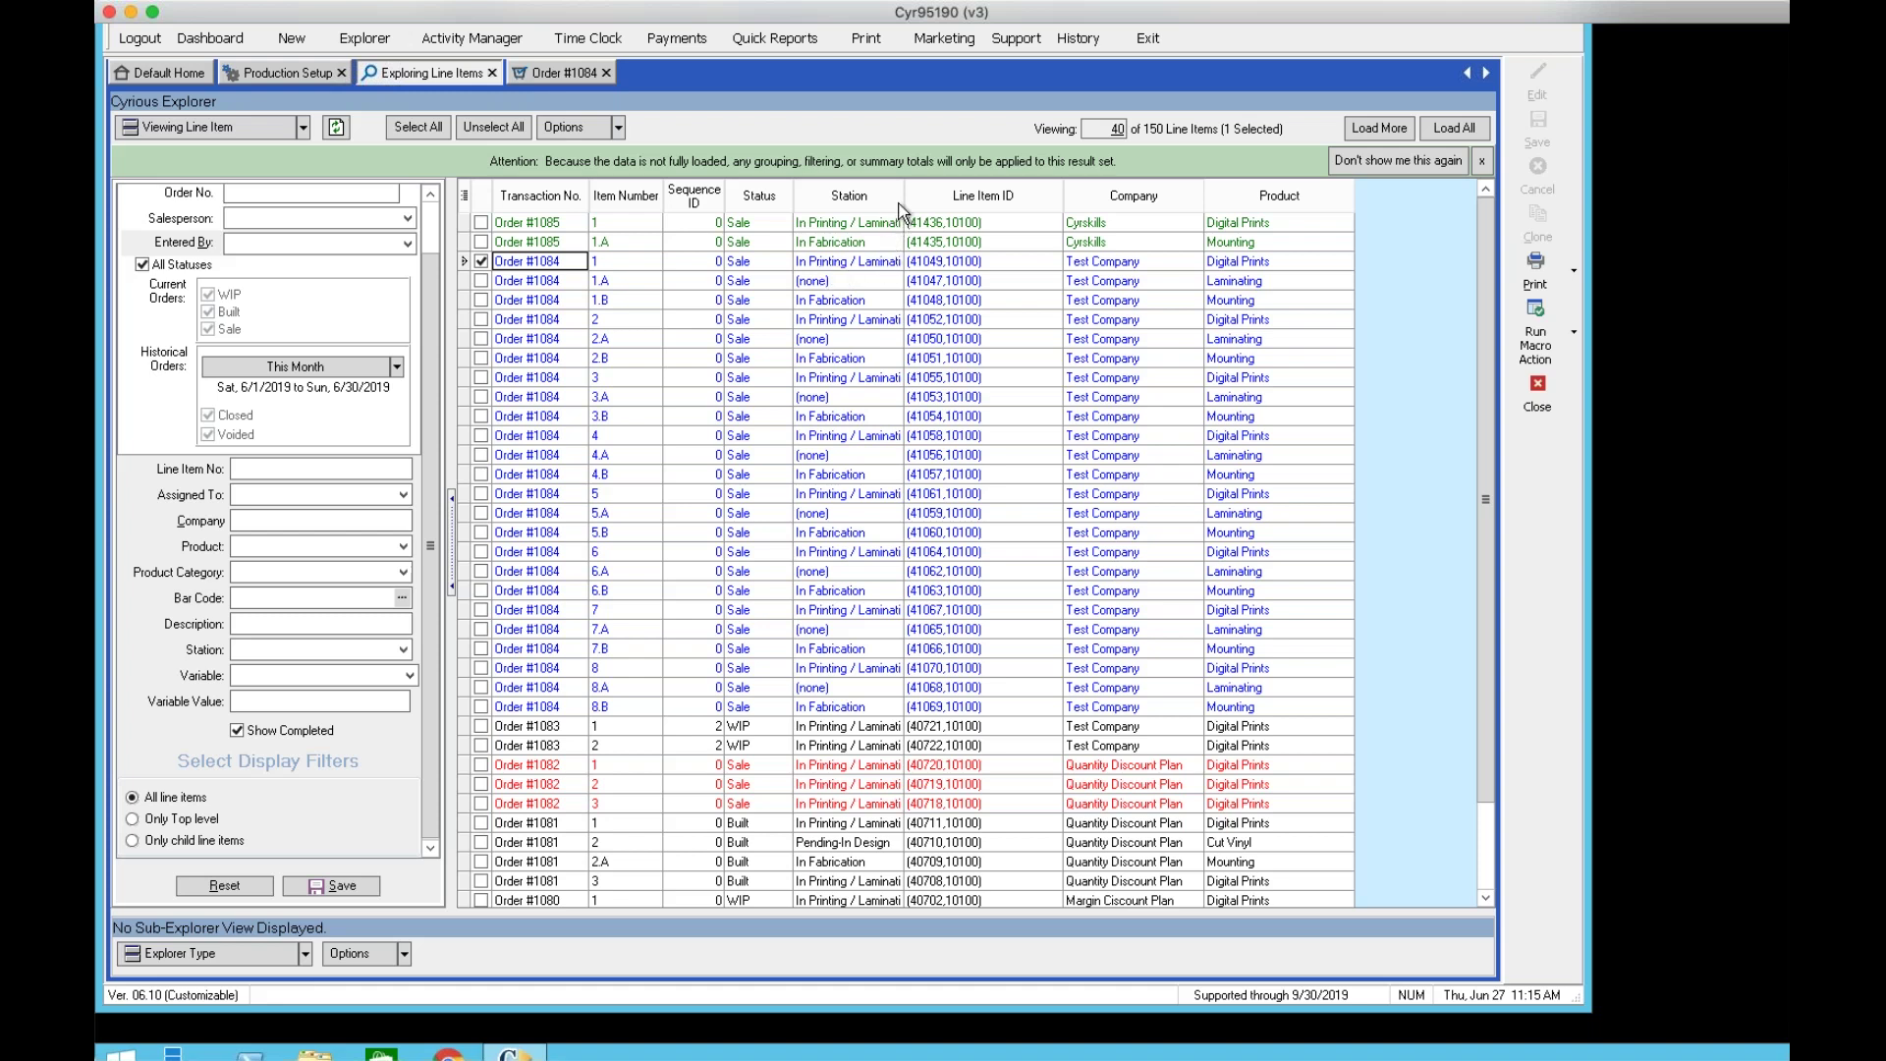
left_click_drag(900, 203, 953, 204)
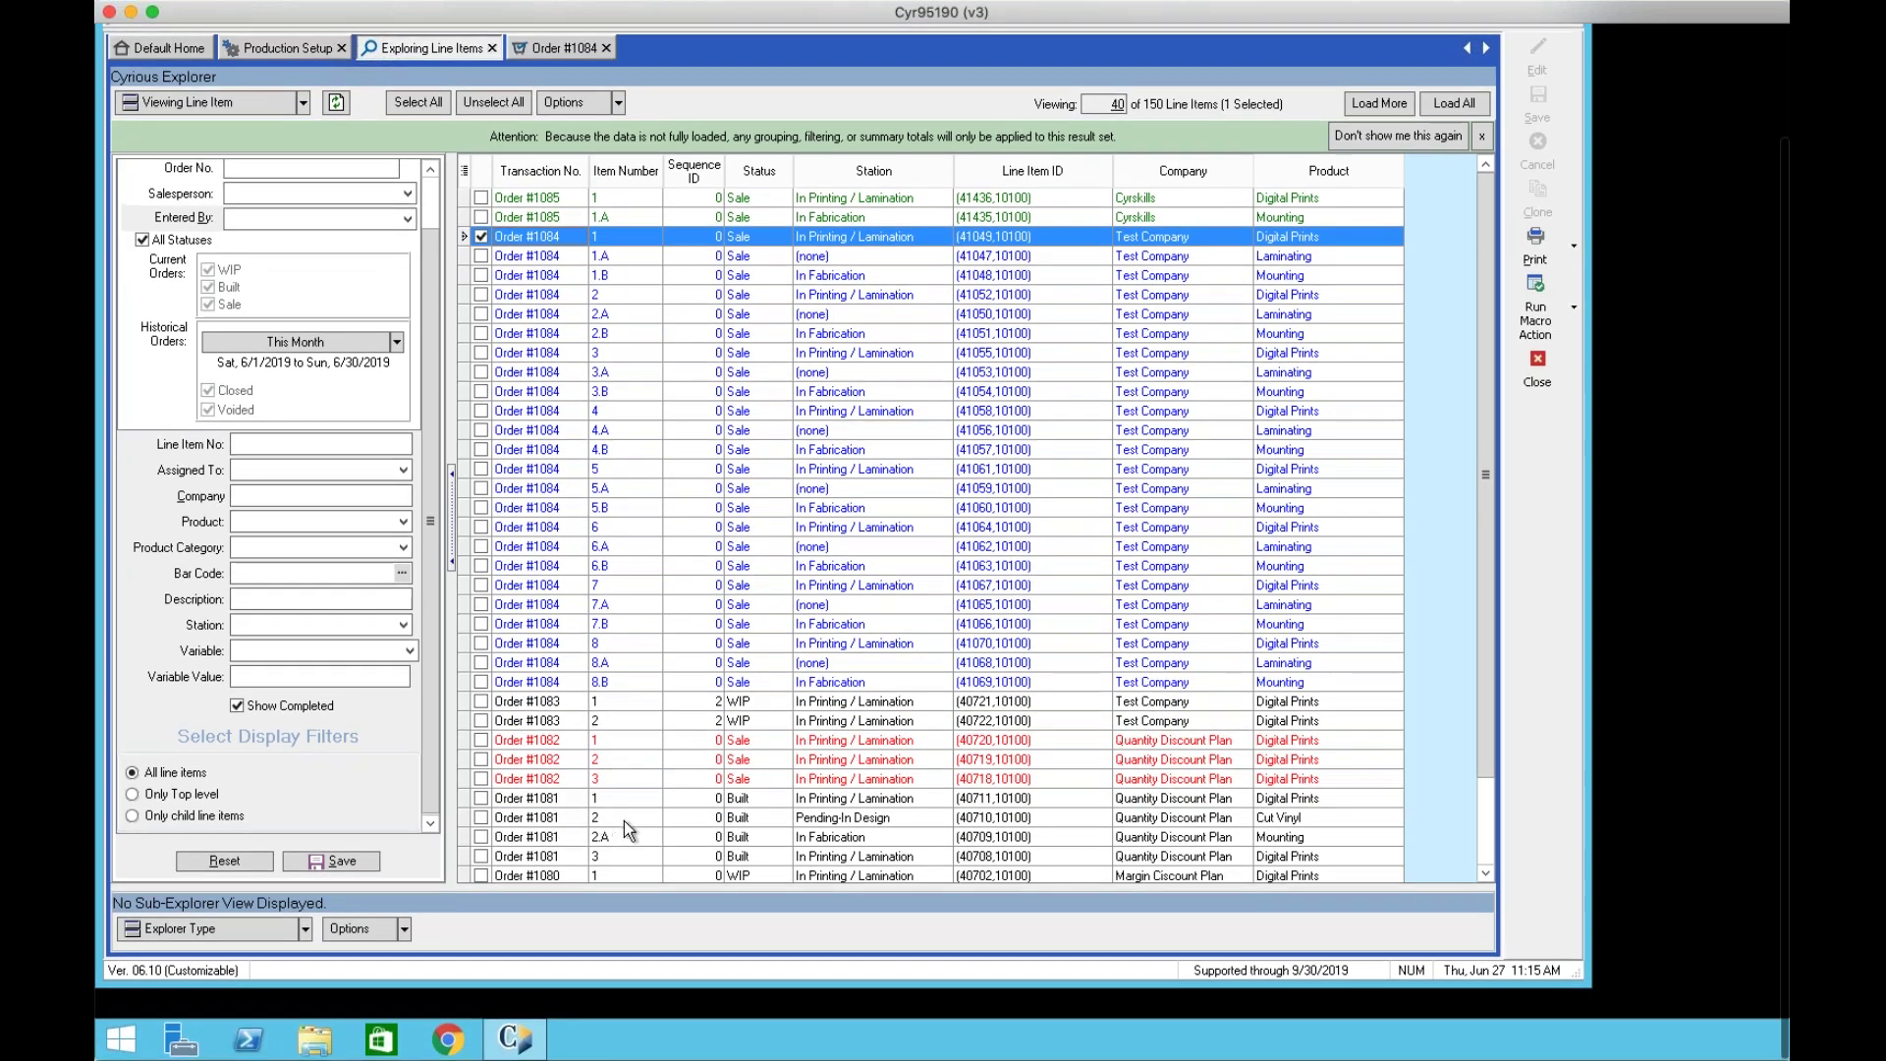
left_click(558, 820)
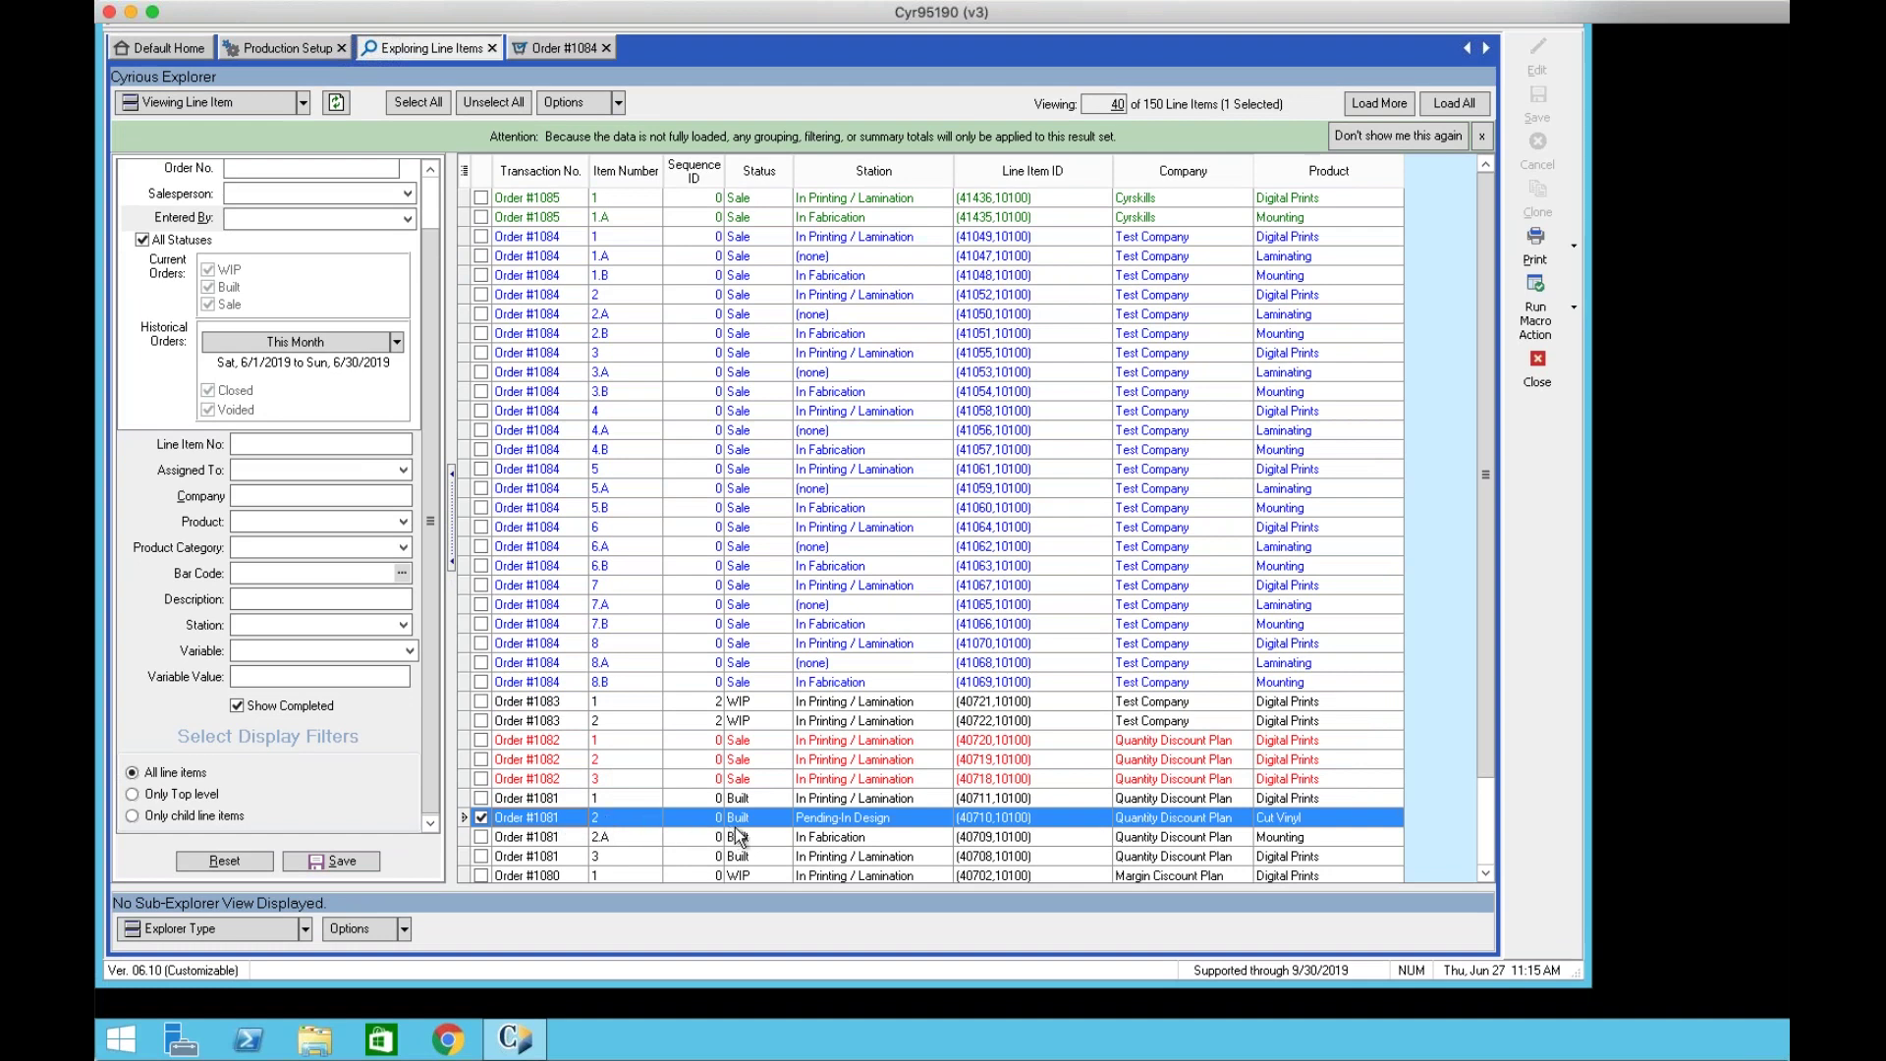
left_click(625, 837)
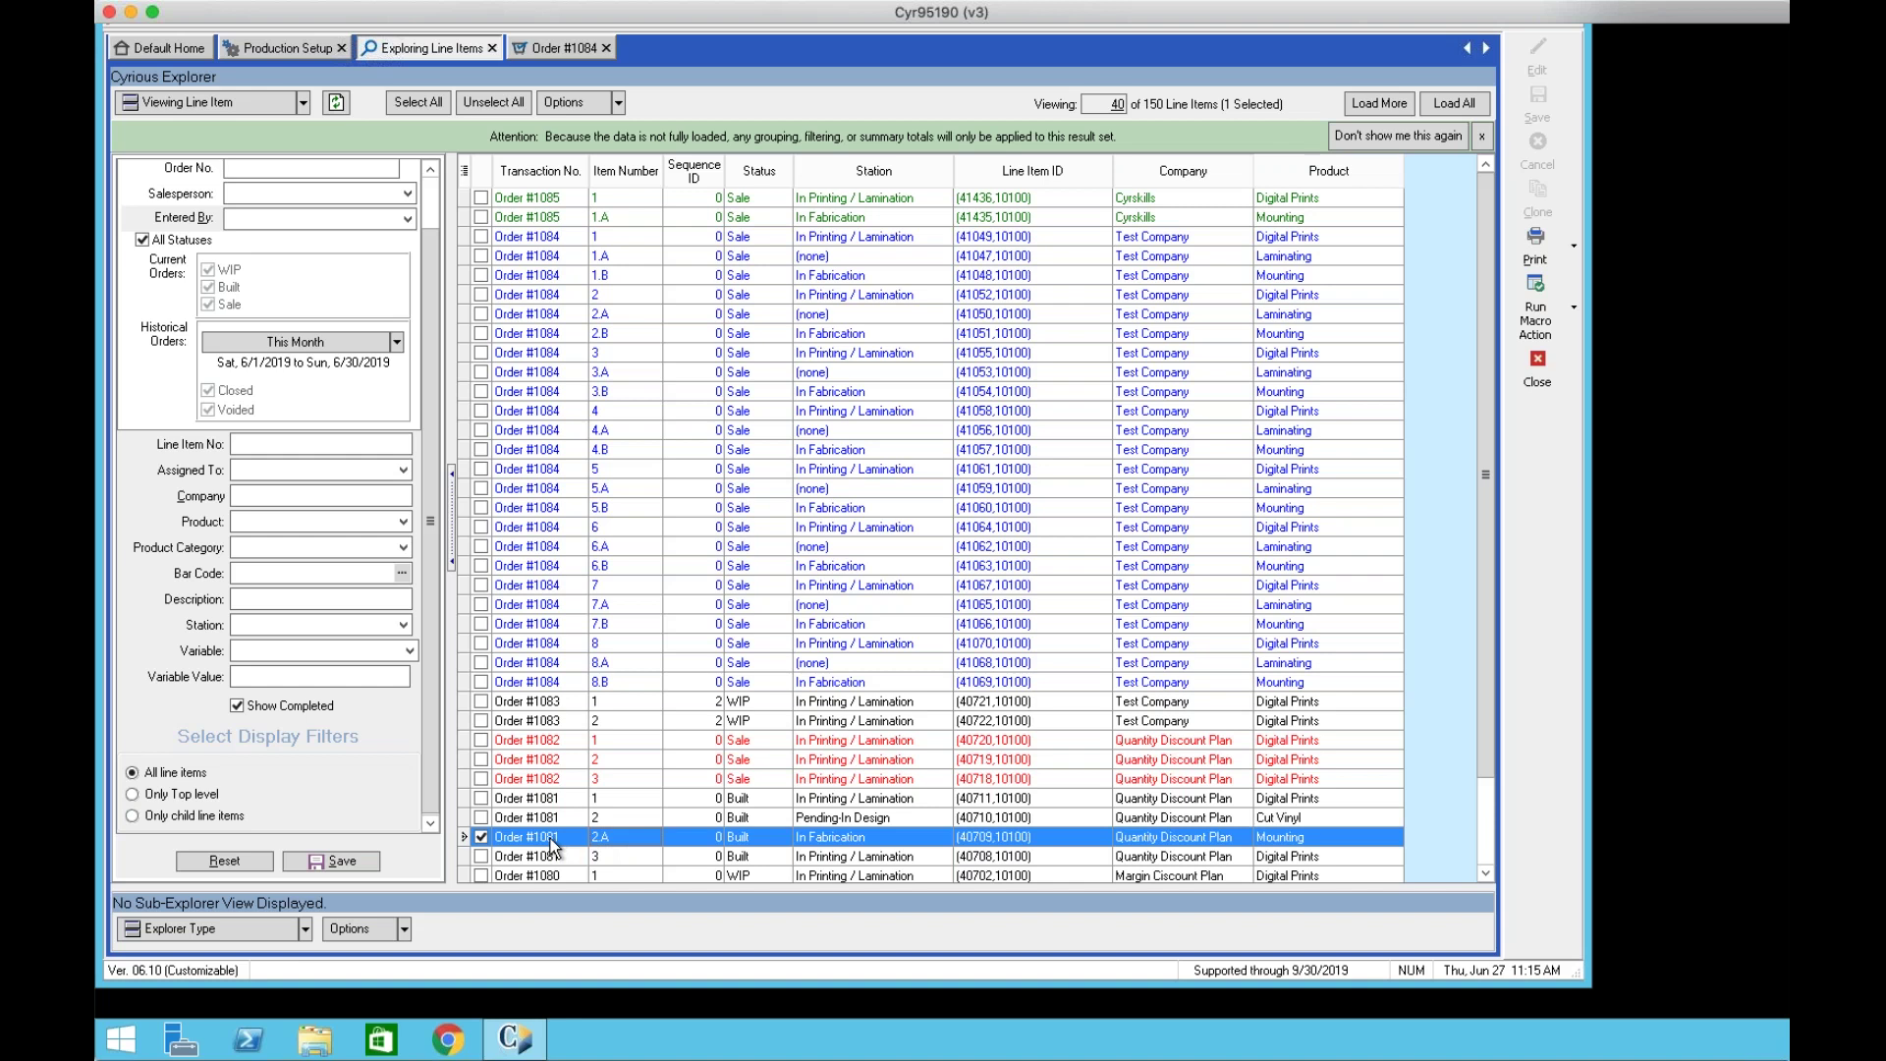
right_click(833, 840)
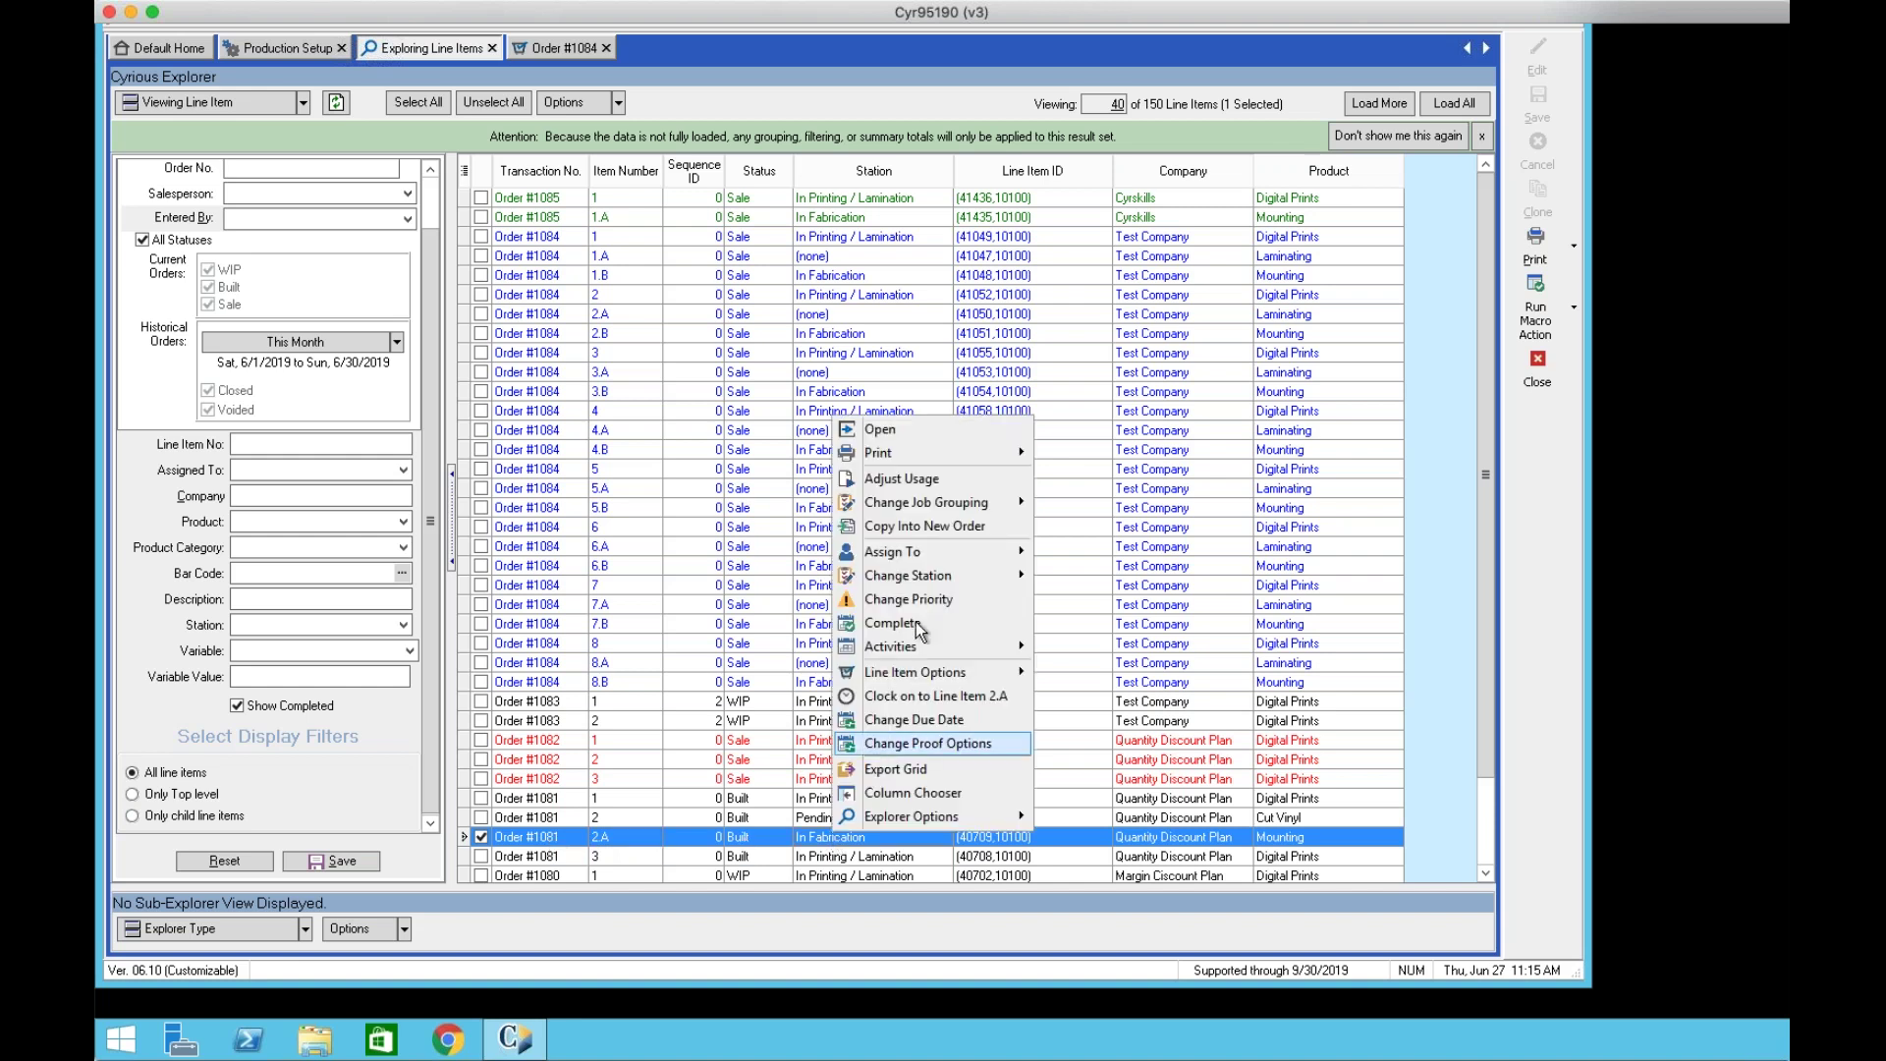
mouse_move(943, 581)
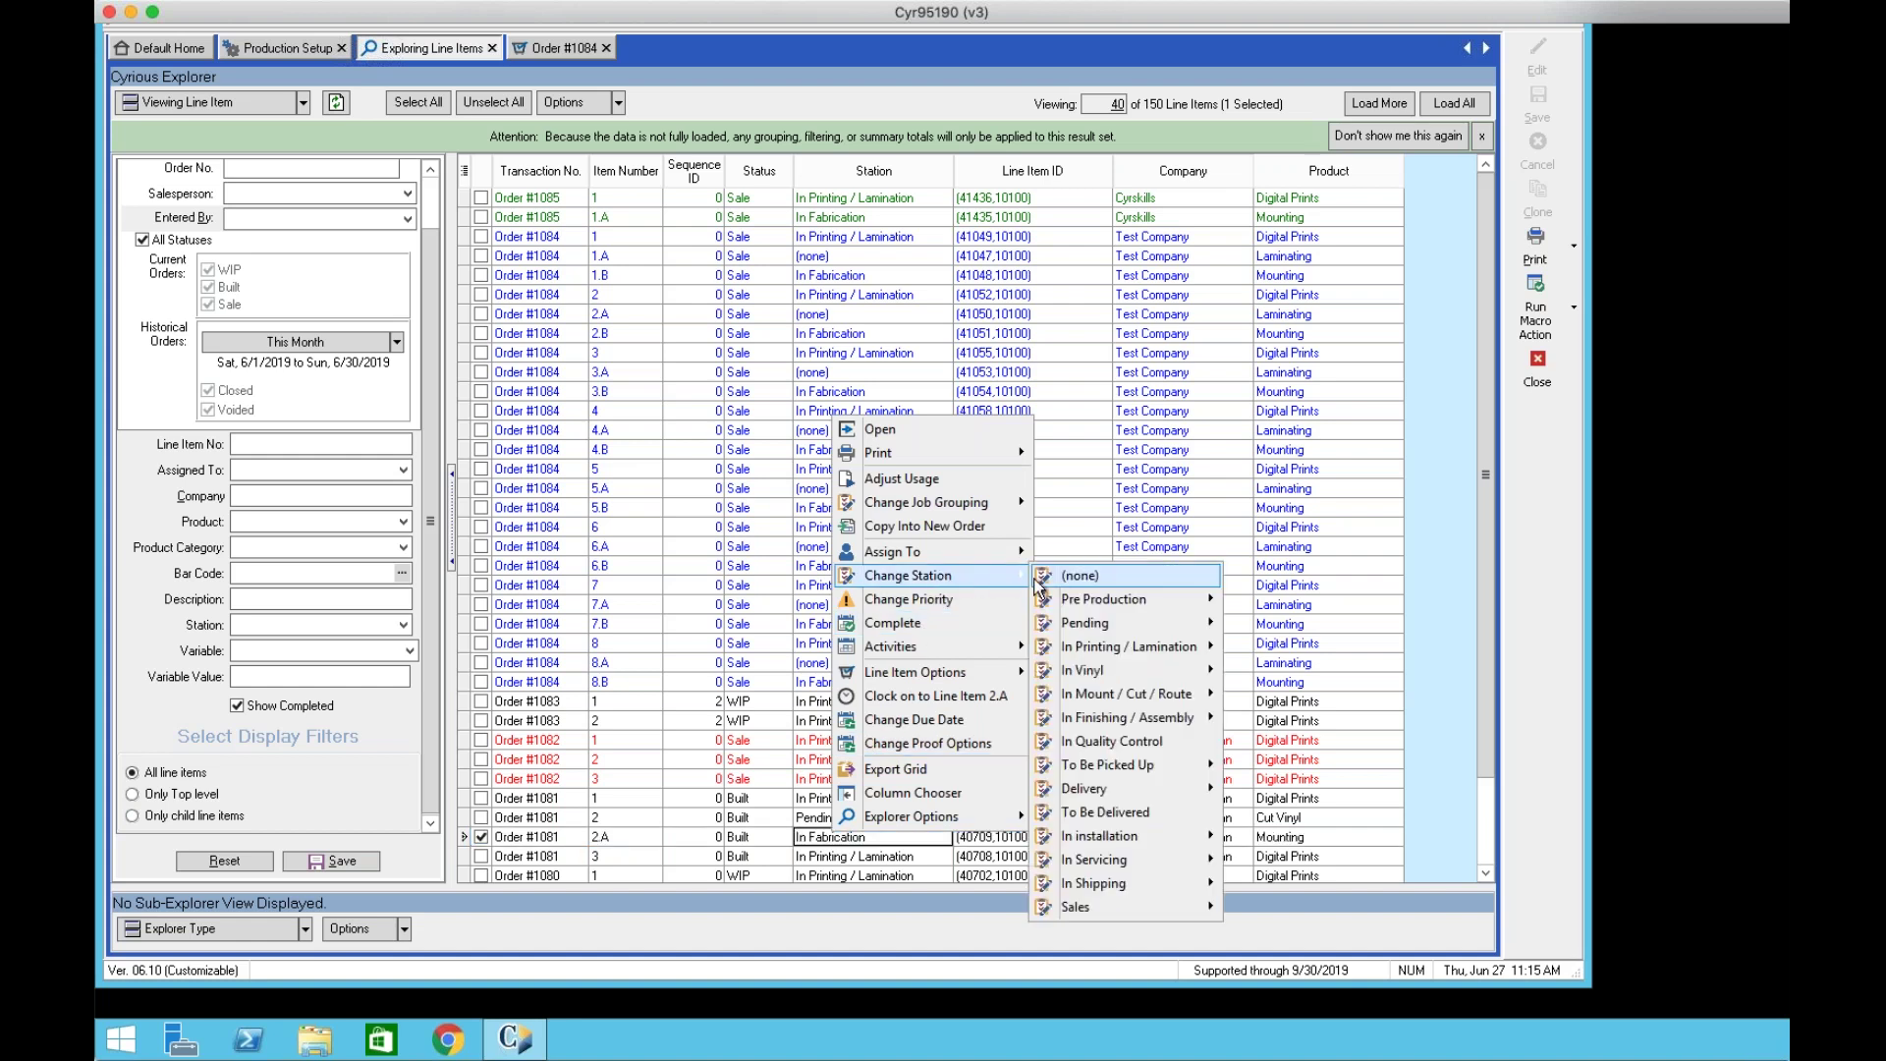
mouse_move(1121, 791)
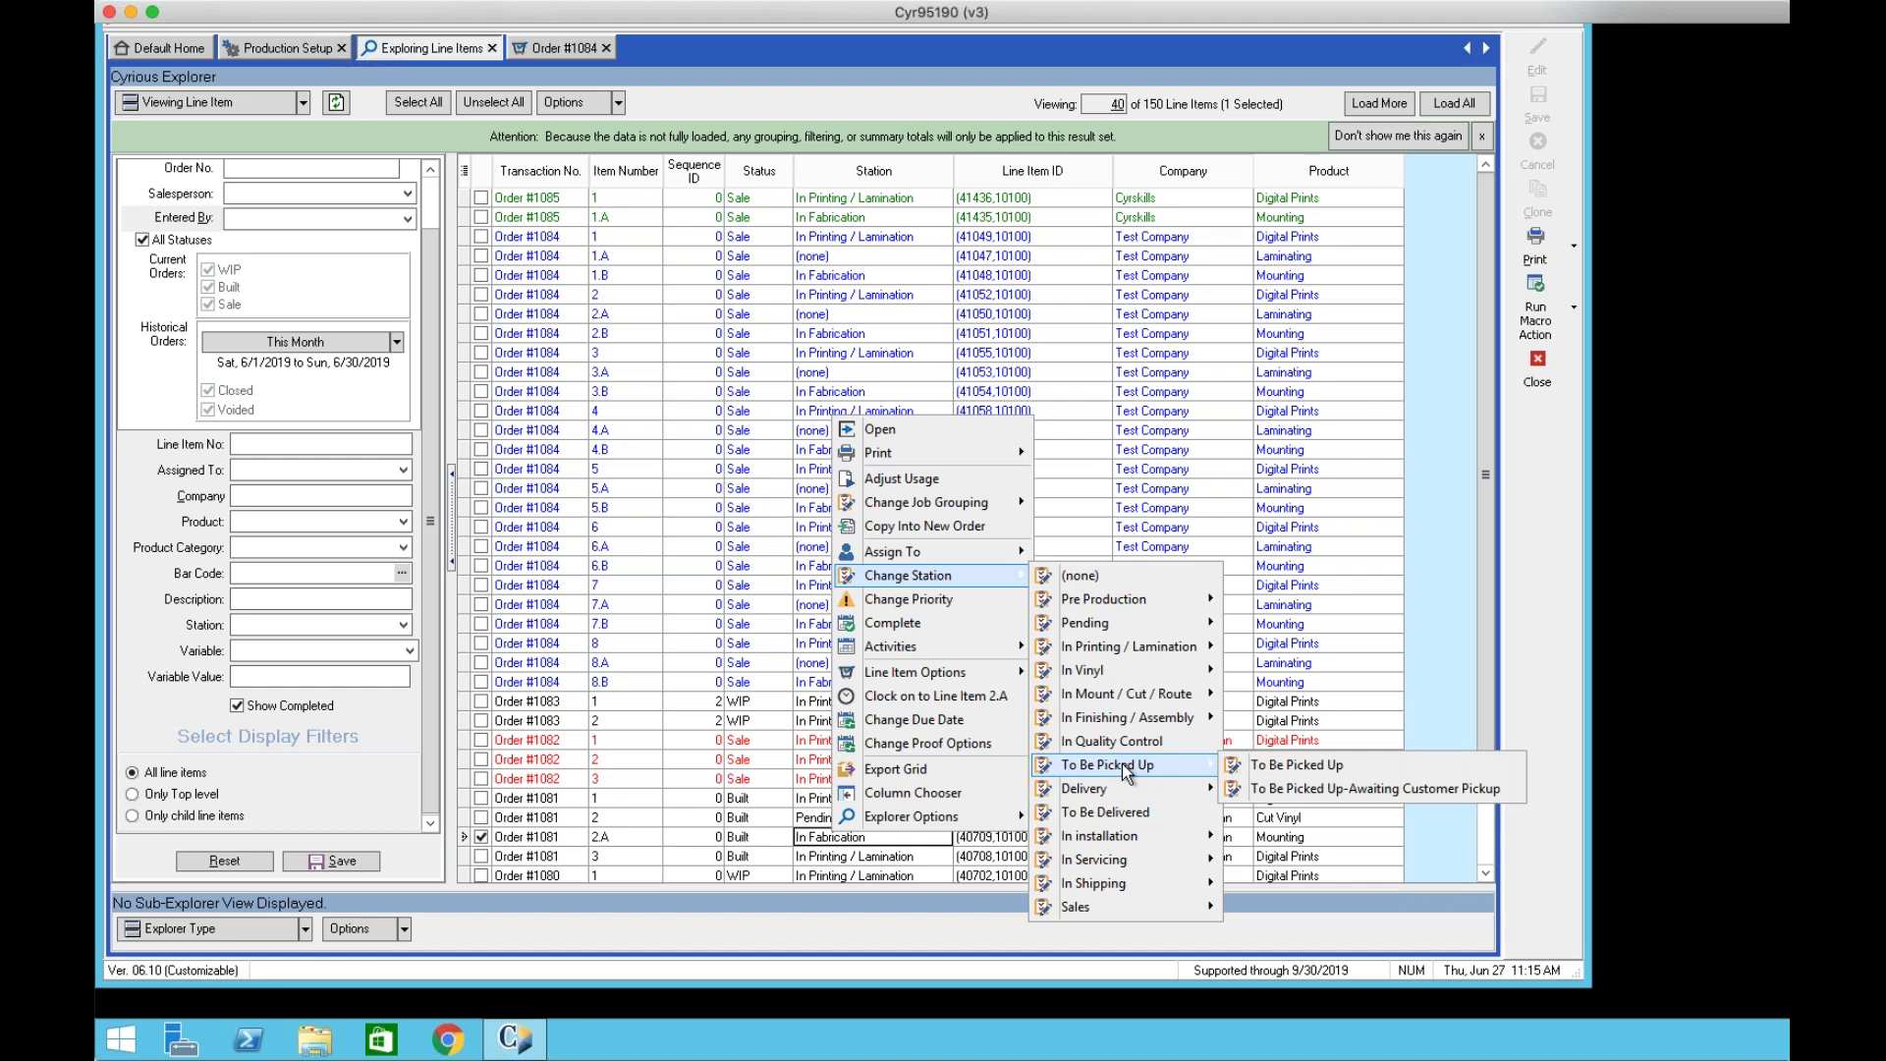
left_click(1272, 766)
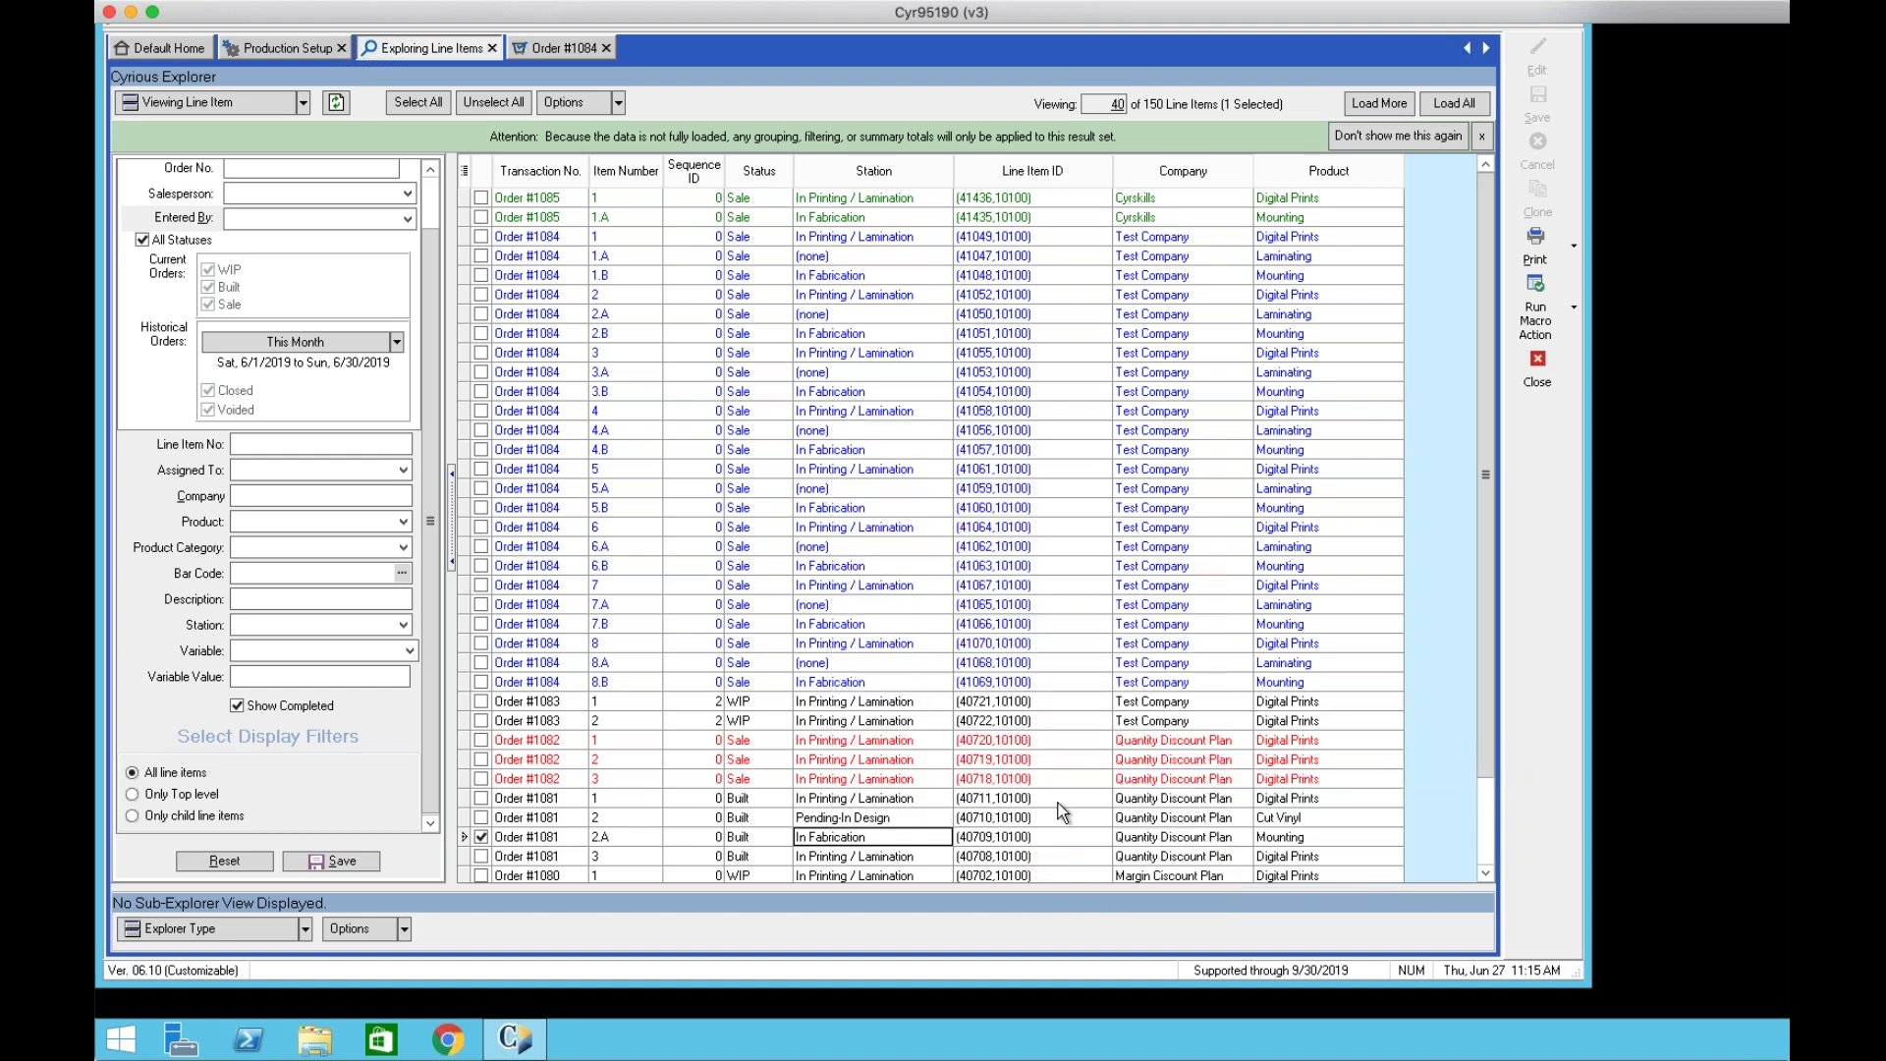